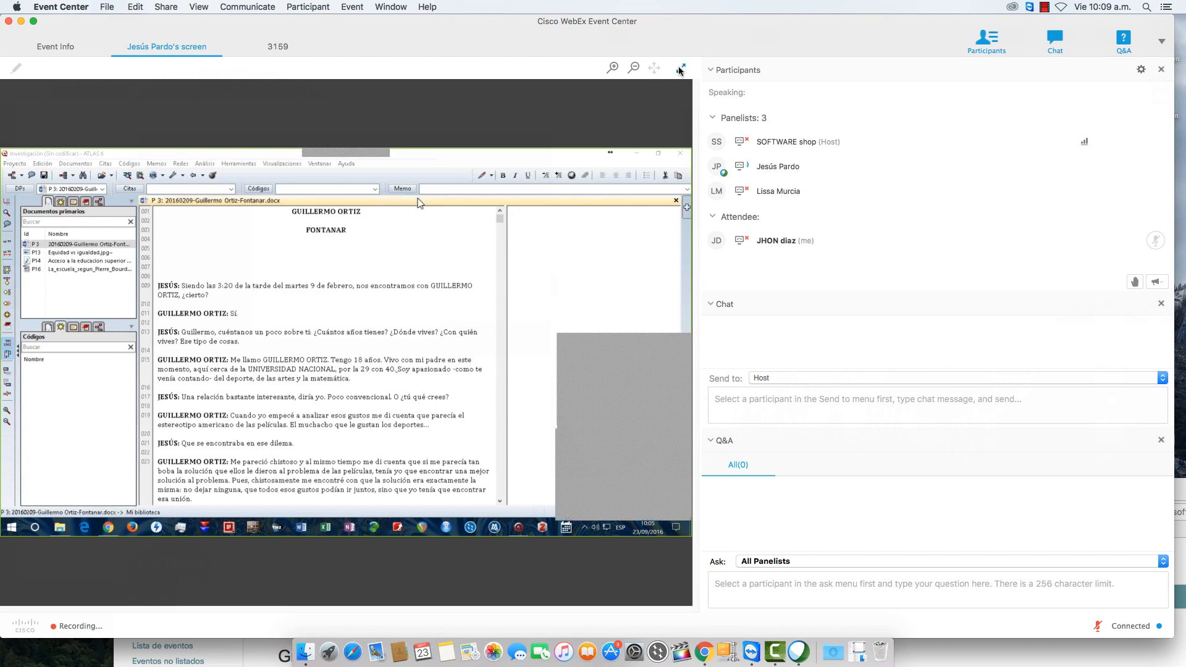
Expand the shared view to full screen and skim the P 3 interview transcript, returning to its beginning.
click(681, 68)
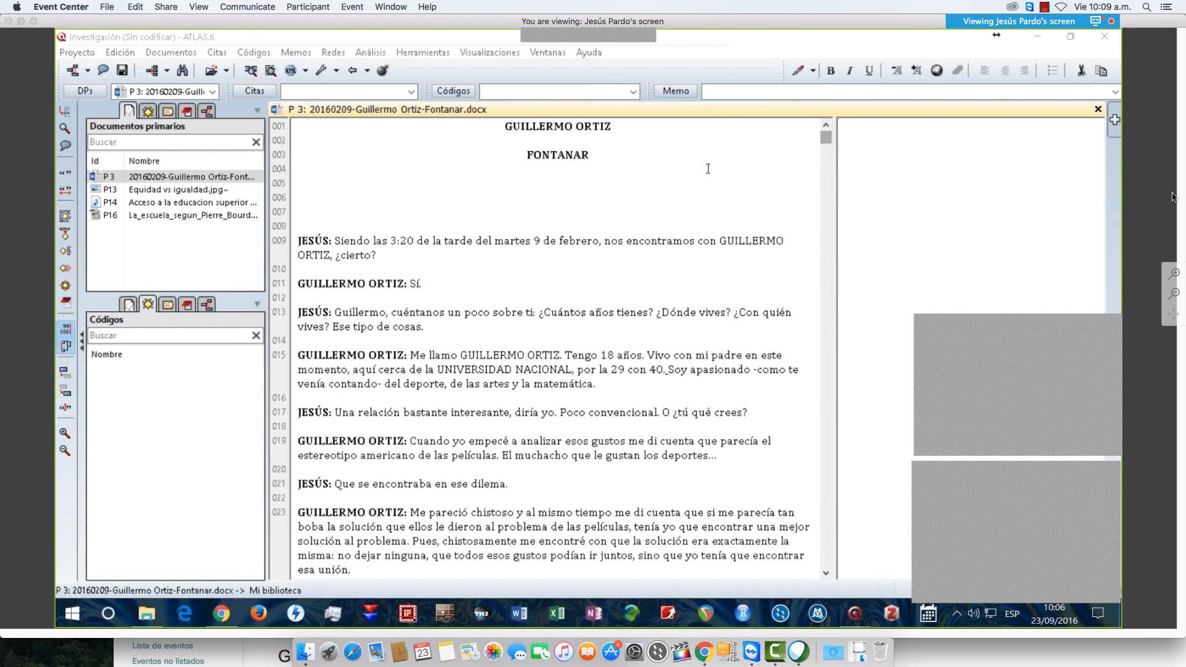
click(827, 149)
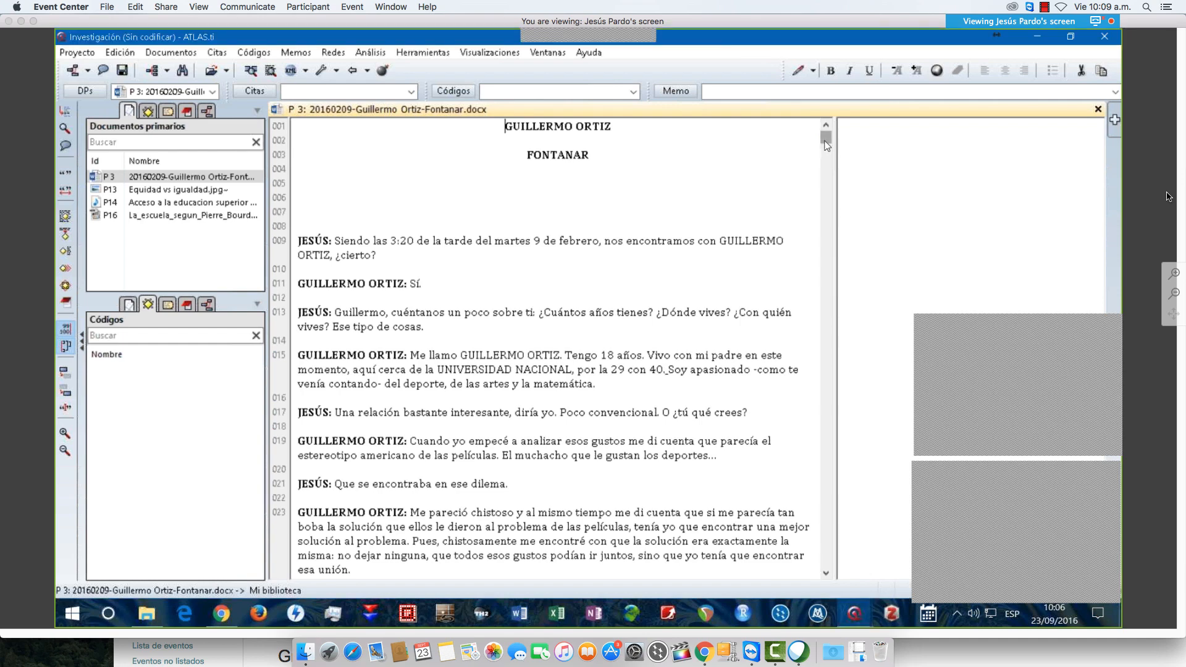
scroll(828, 159, down, 1)
scroll(819, 212, down, 10)
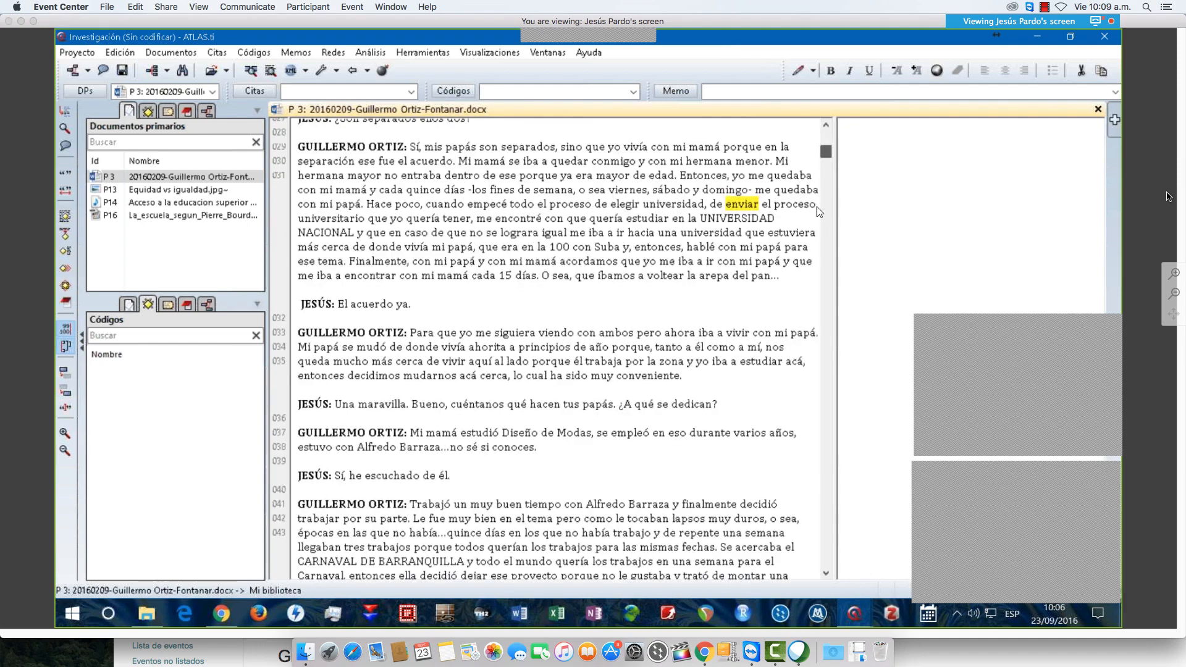
scroll(817, 212, down, 15)
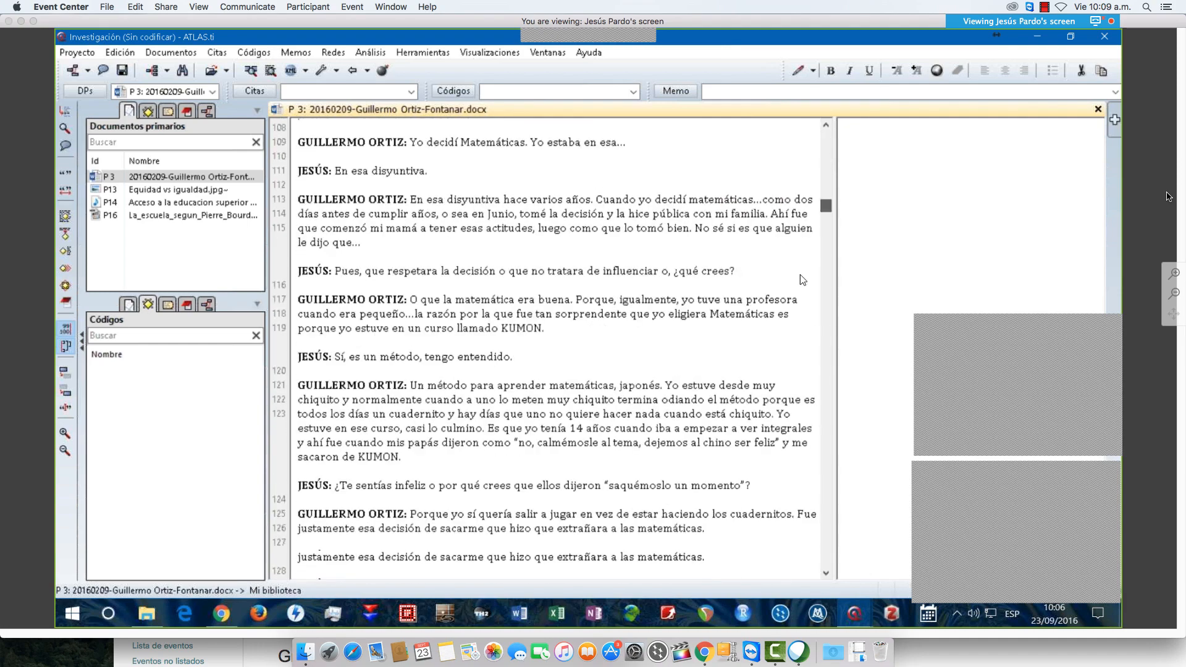
scroll(802, 280, down, 20)
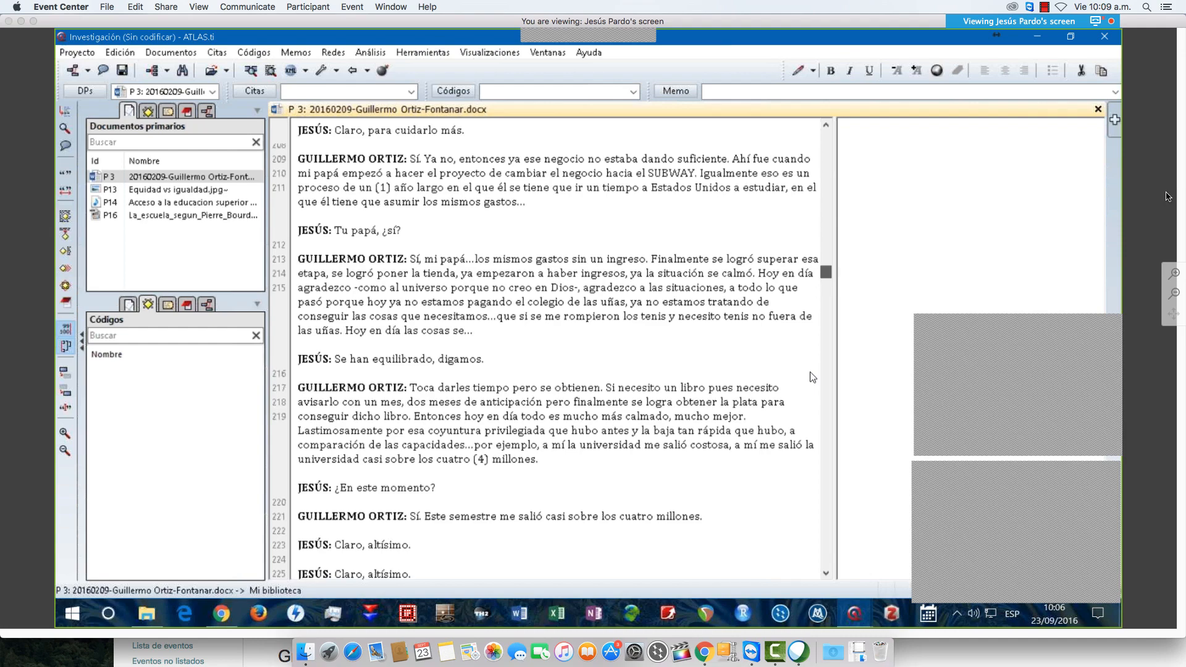
scroll(815, 433, down, 20)
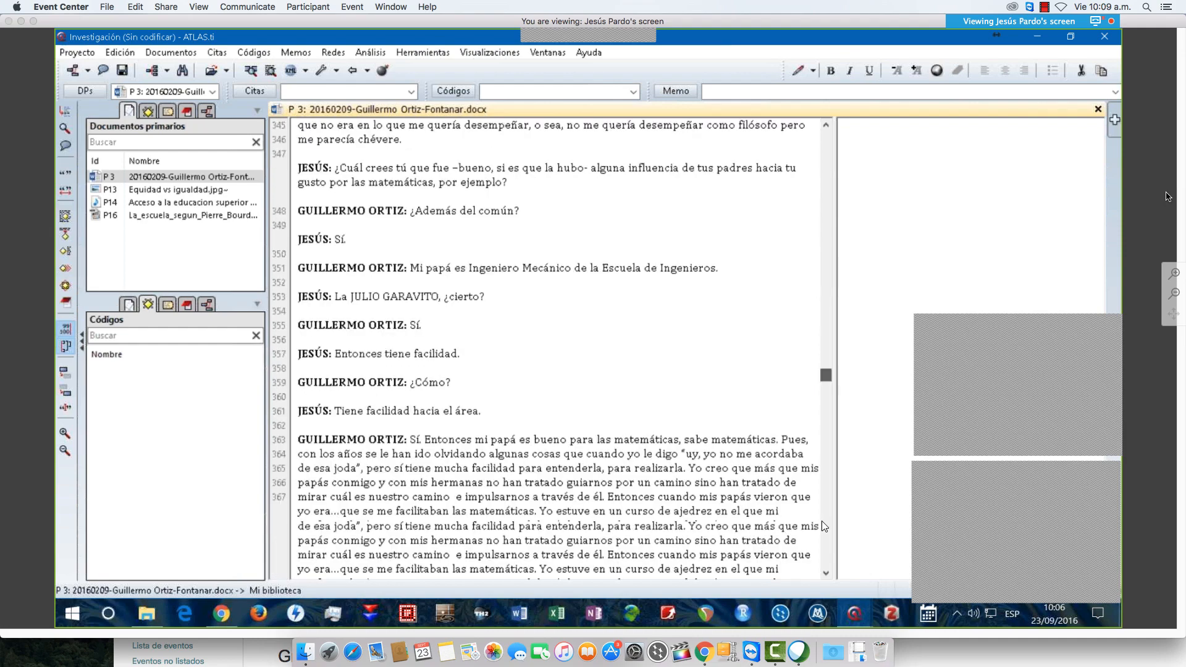
scroll(822, 522, down, 20)
key(ctrl+Home)
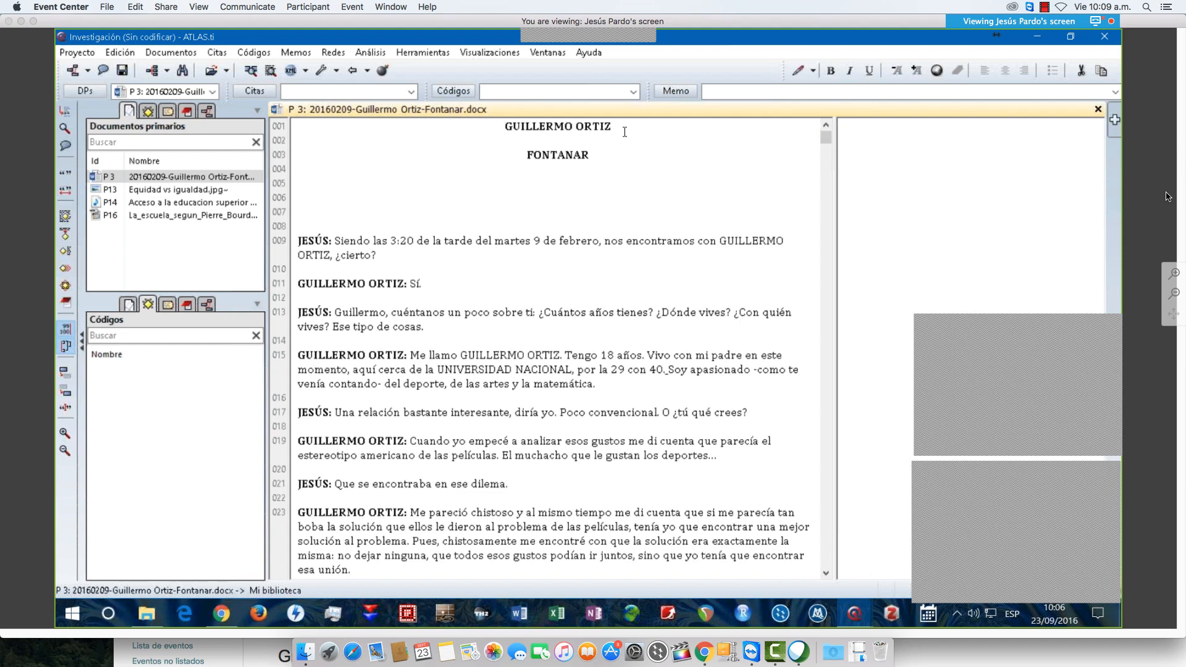
key(XF86AudioRaiseVolume)
key(XF86AudioRaiseVolume)
key(XF86AudioRaiseVolume)
key(XF86AudioRaiseVolume)
key(XF86AudioRaiseVolume)
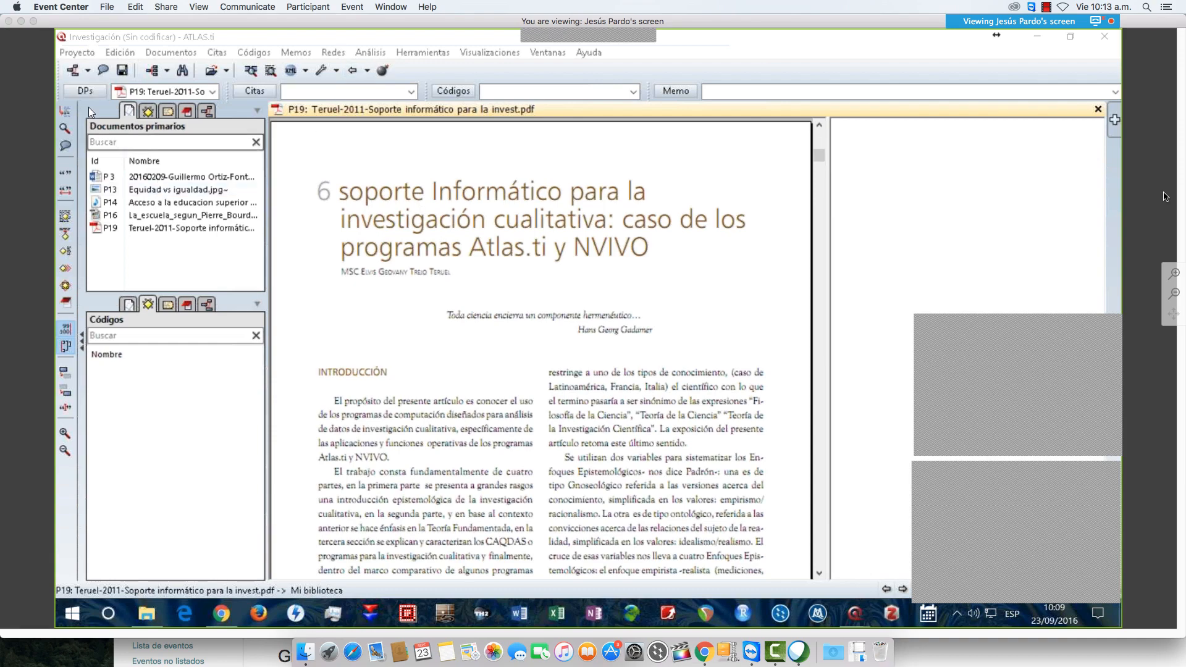
Open the primary documents manager, widen it to show the full document names, and move it slightly higher.
click(90, 91)
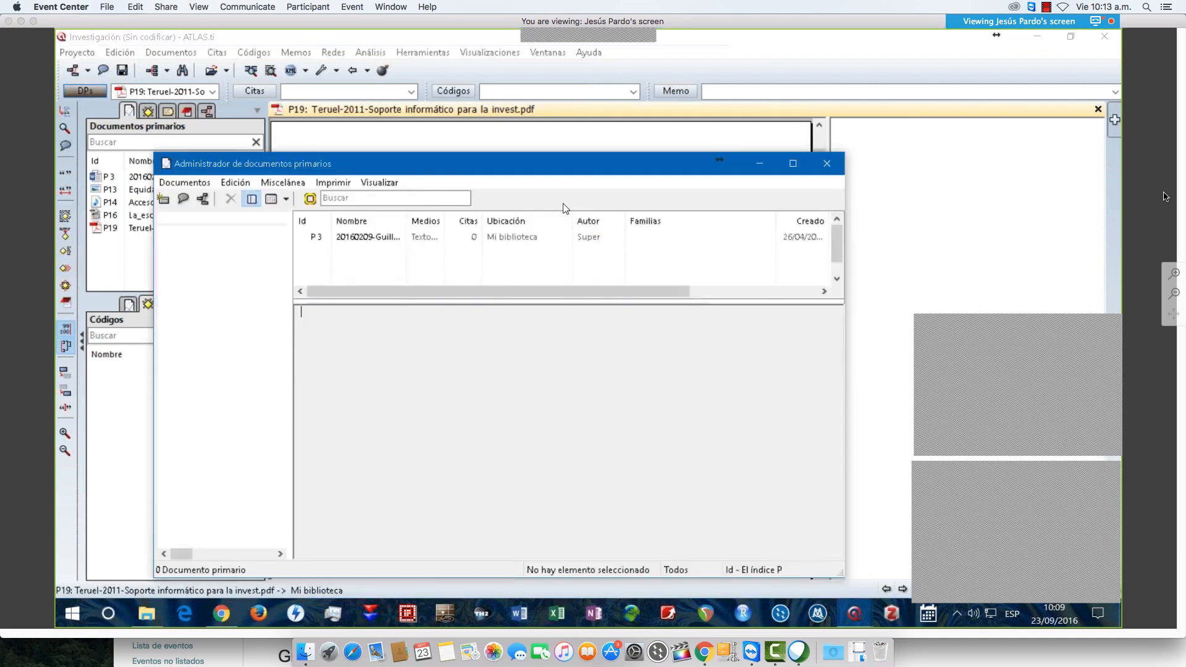
drag(844, 574, 898, 575)
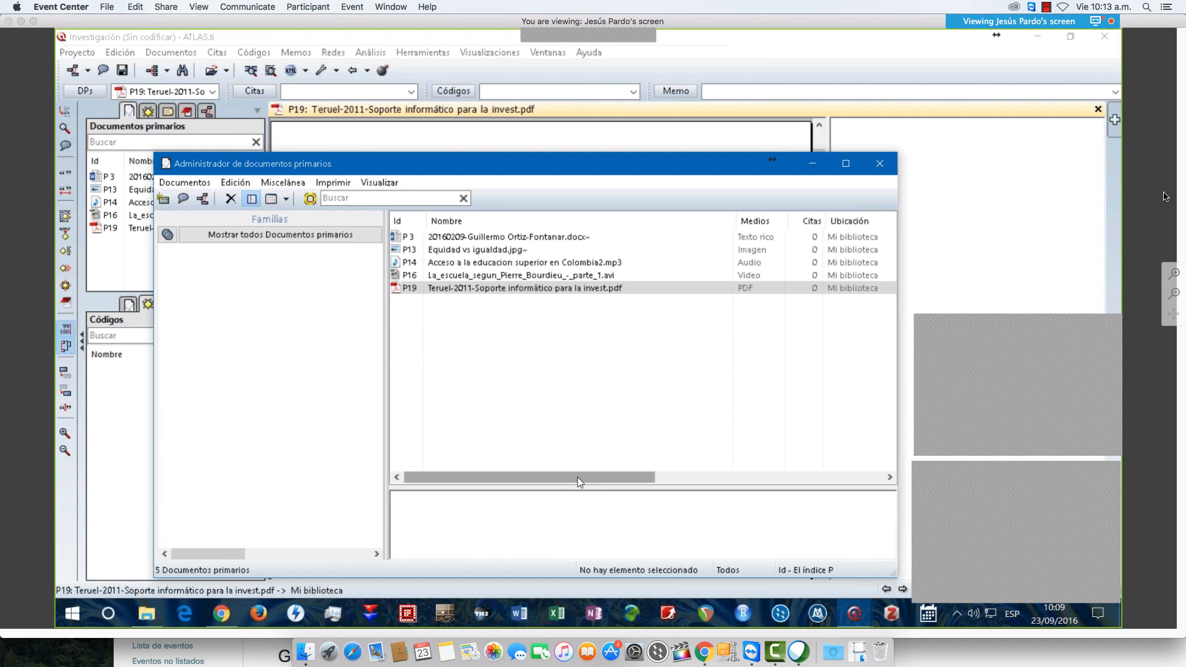
drag(563, 475, 452, 300)
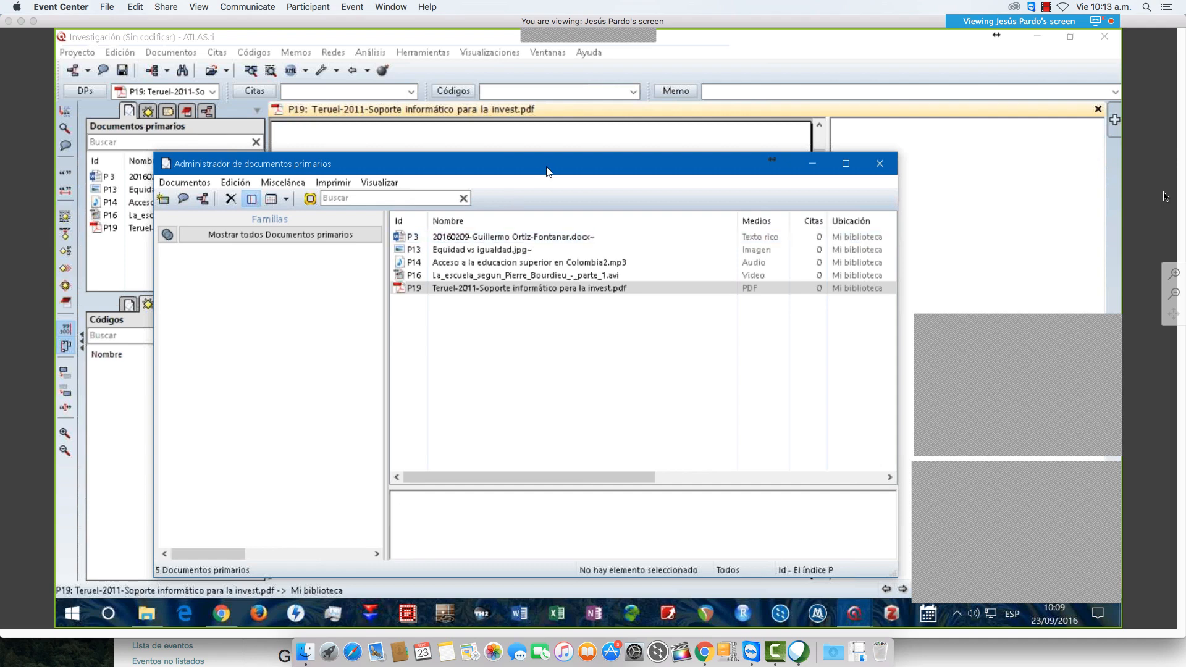
mouse_move(542, 164)
mouse_down()
mouse_move(519, 155)
mouse_move(527, 132)
mouse_move(537, 156)
mouse_up()
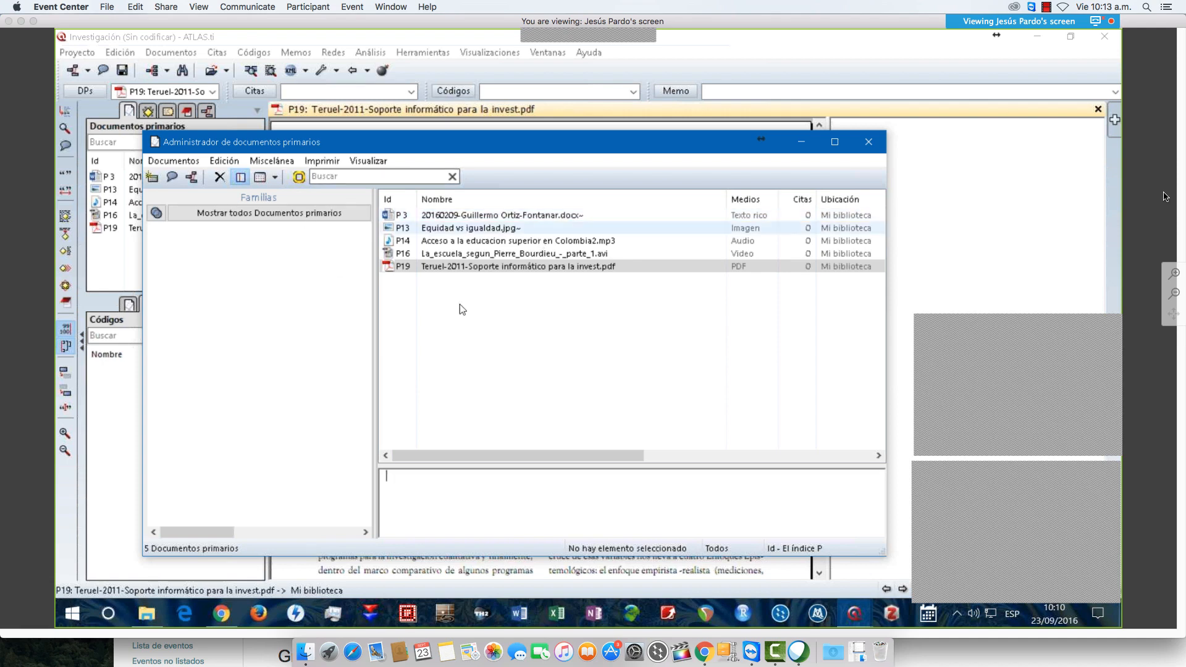
Generate a word cloud for the P 3 interview transcript and maximize its window.
right_click(496, 221)
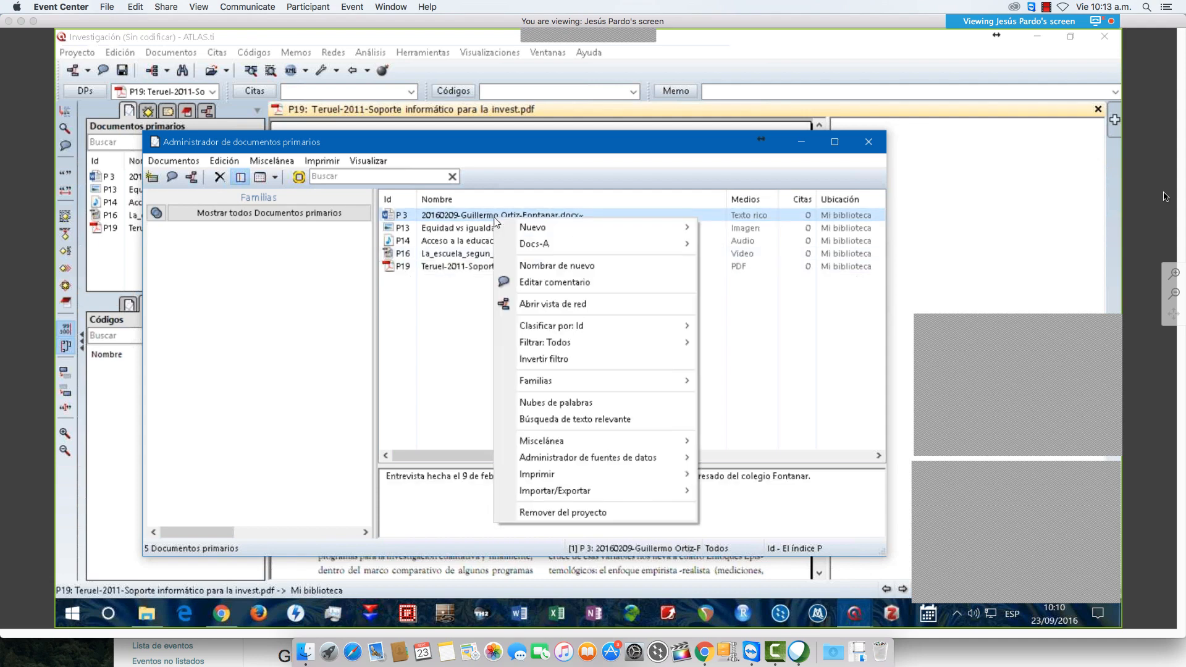
click(610, 409)
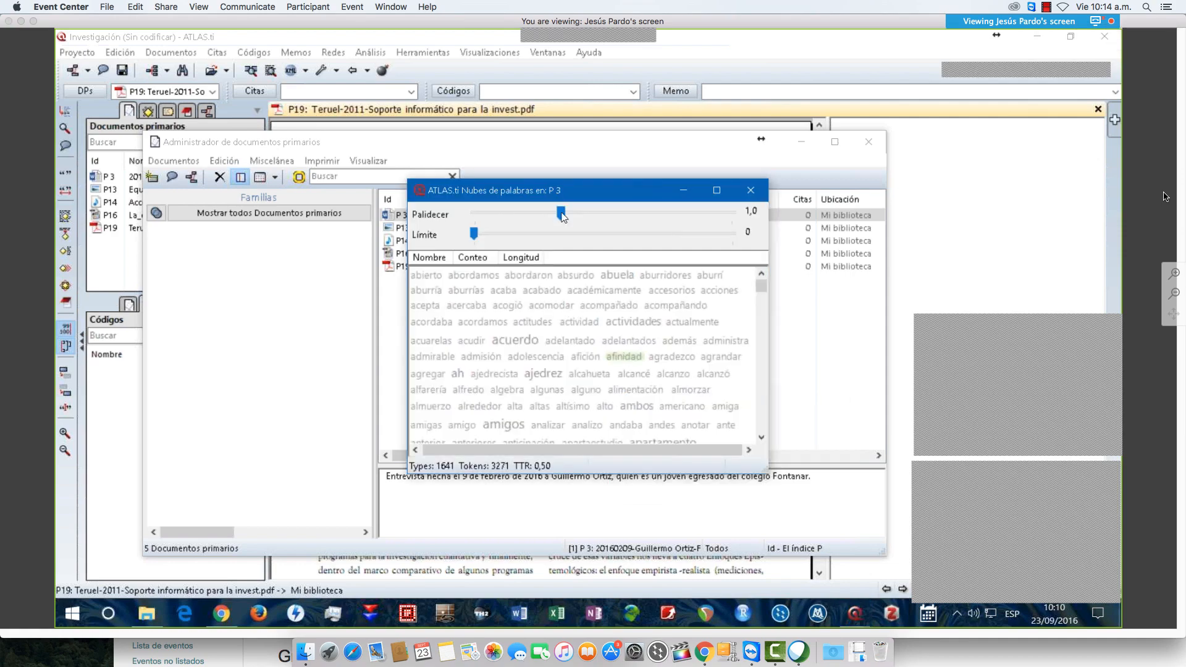
click(719, 191)
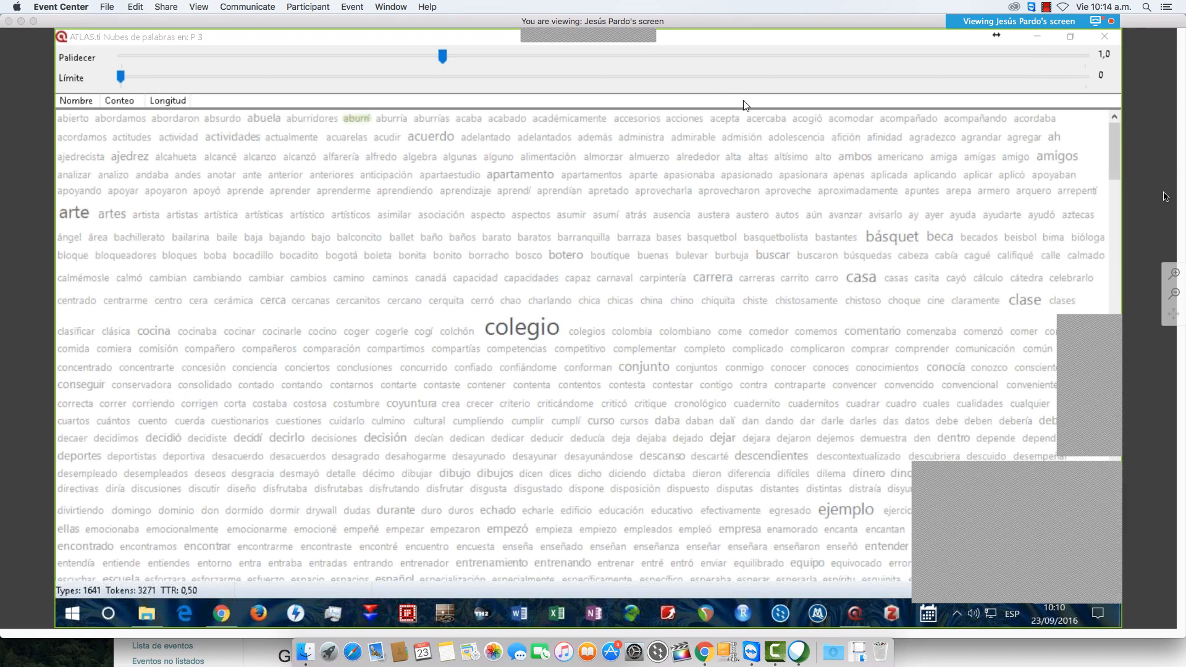
Set the P 3 word cloud's Palidecer value to 0,0 and its Límite to 7.
click(692, 65)
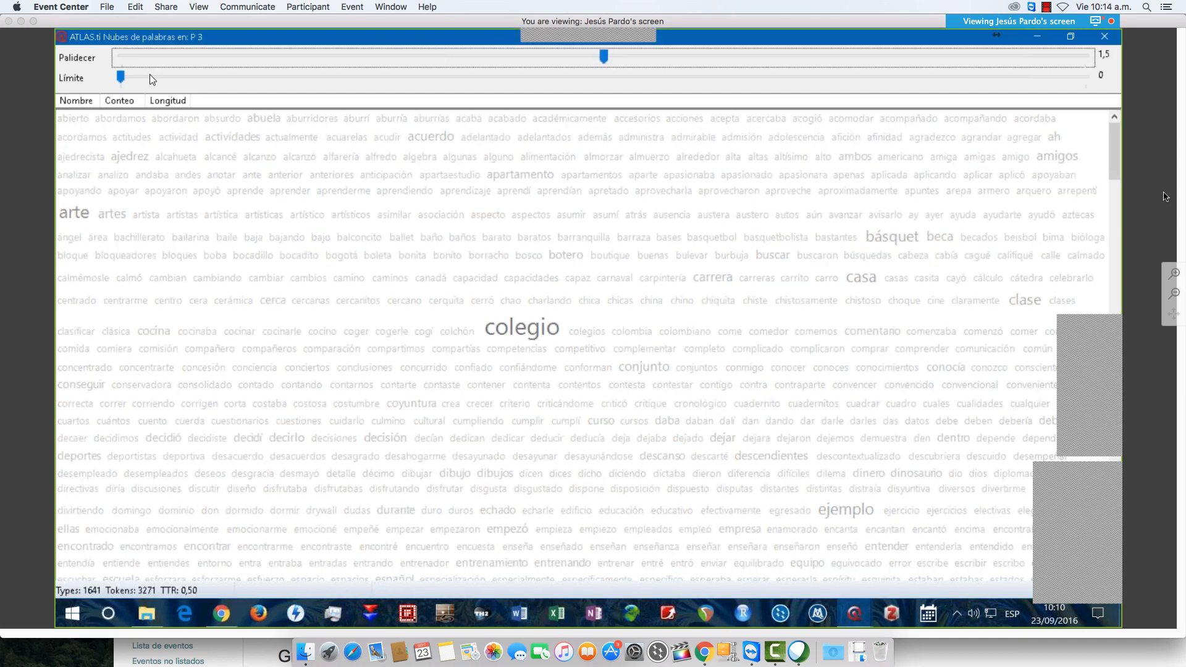
drag(603, 56, 120, 76)
click(120, 77)
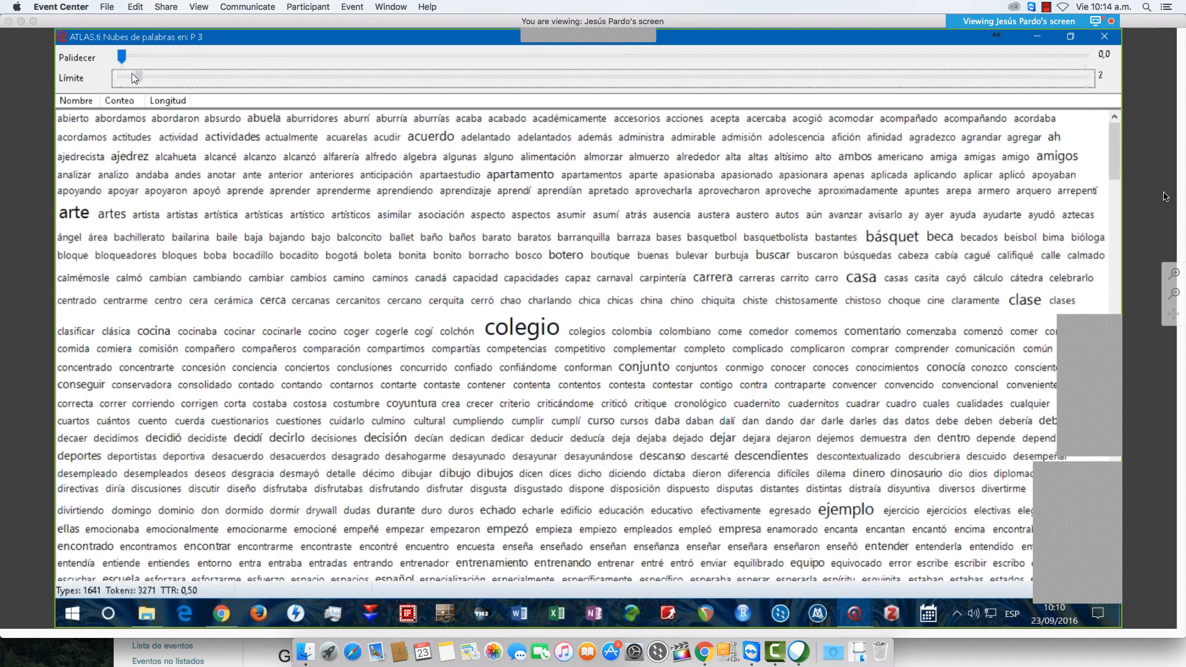
drag(131, 73, 213, 80)
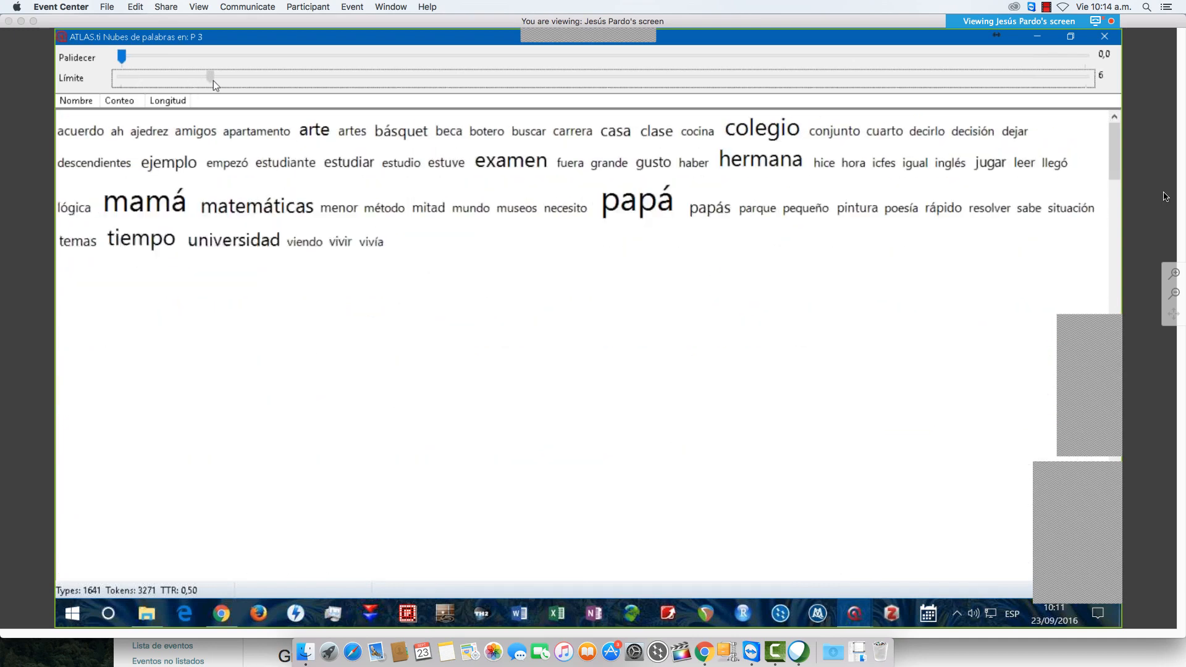
click(217, 81)
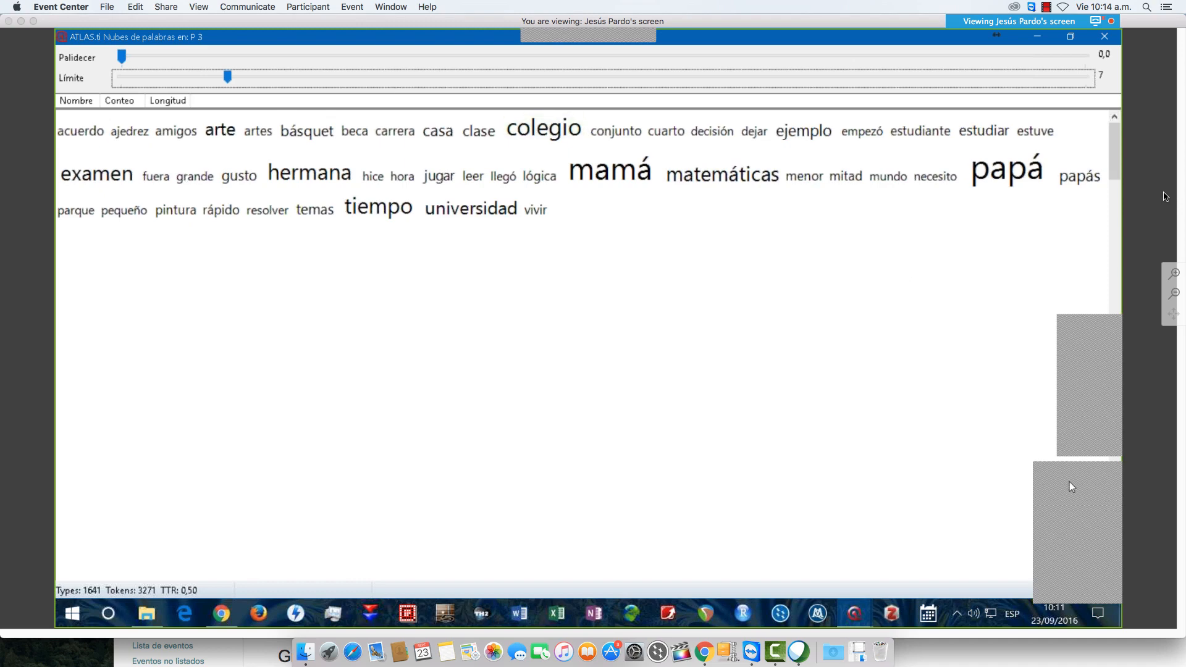
Check how often the word "mamá" occurs in the P 3 word cloud, and close the cloud.
drag(1061, 468, 1085, 462)
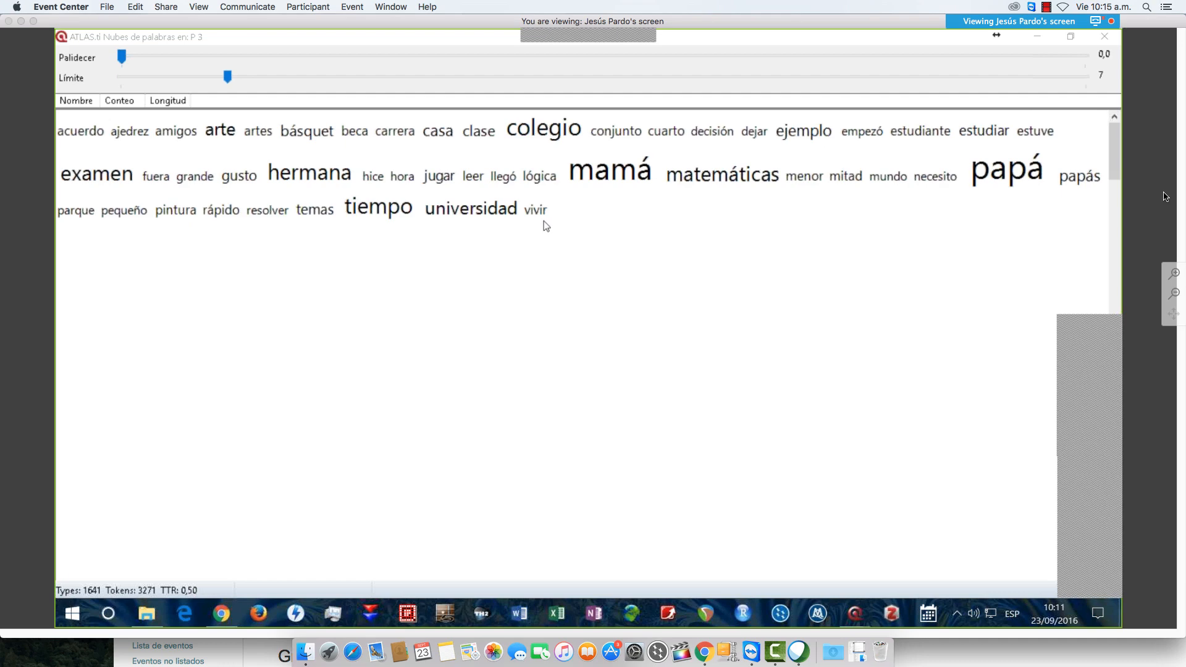
mouse_move(481, 178)
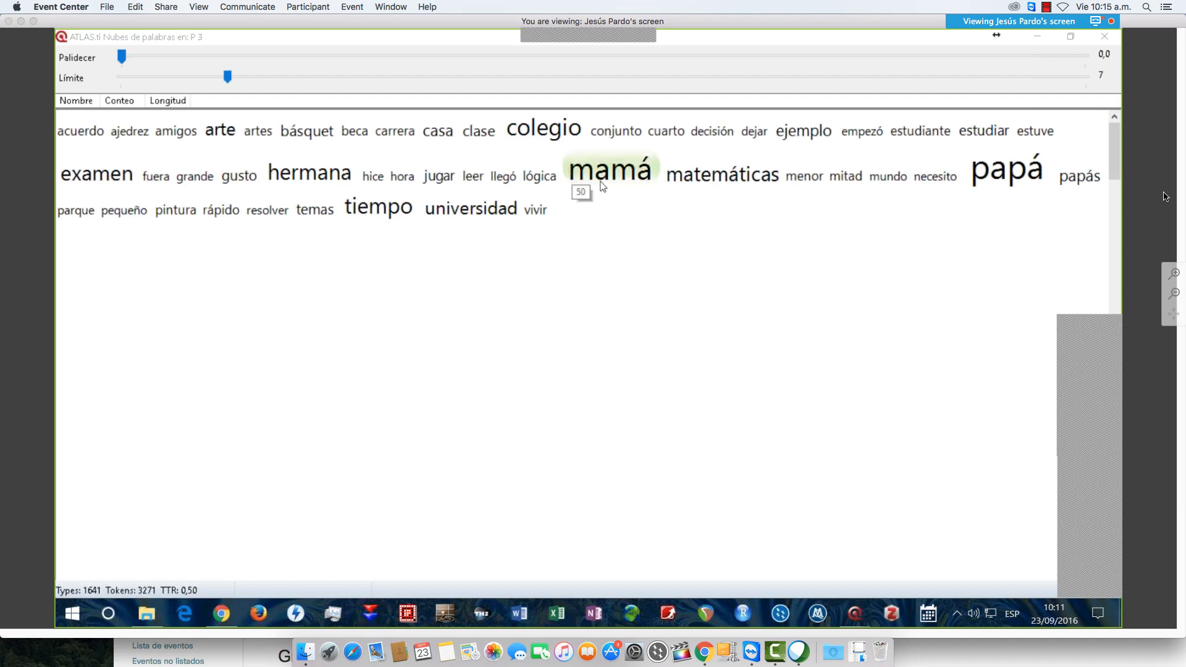
click(1096, 43)
click(1096, 44)
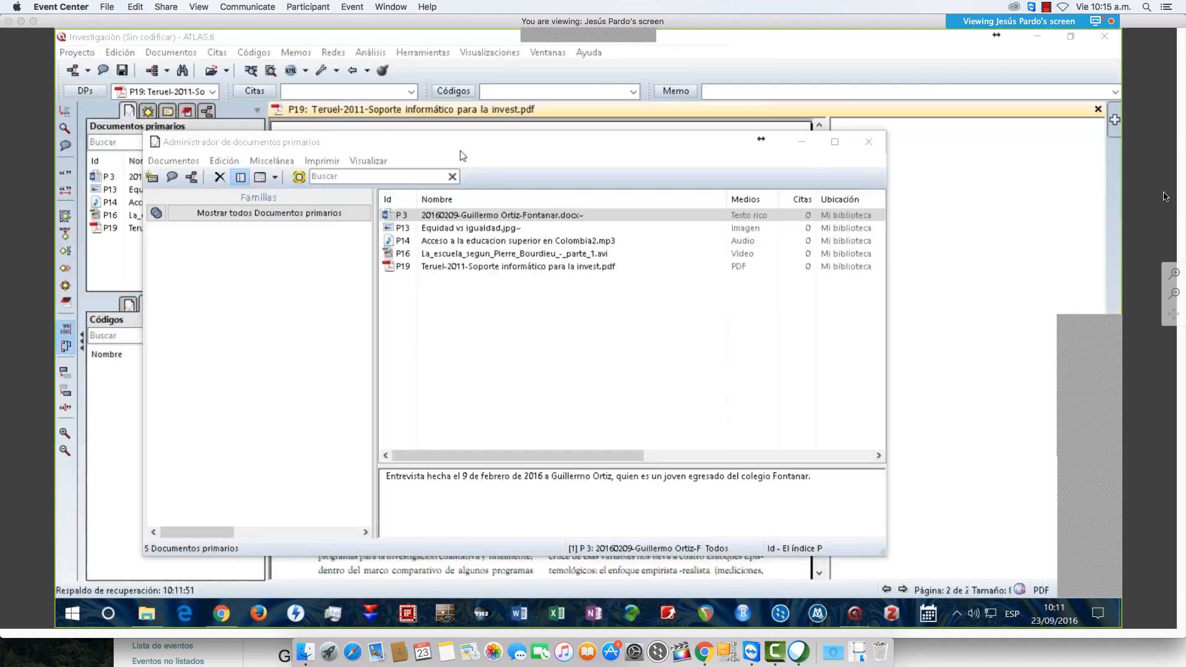
Generate a word cloud for the P19 PDF document and maximize its window.
click(513, 268)
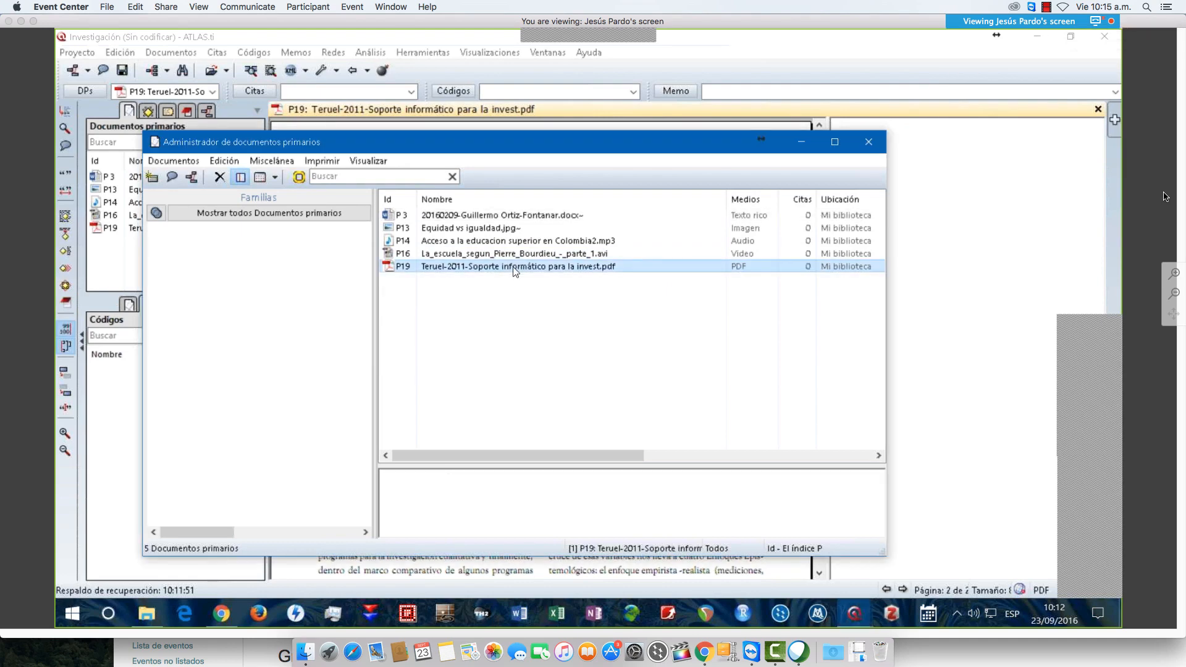
right_click(513, 268)
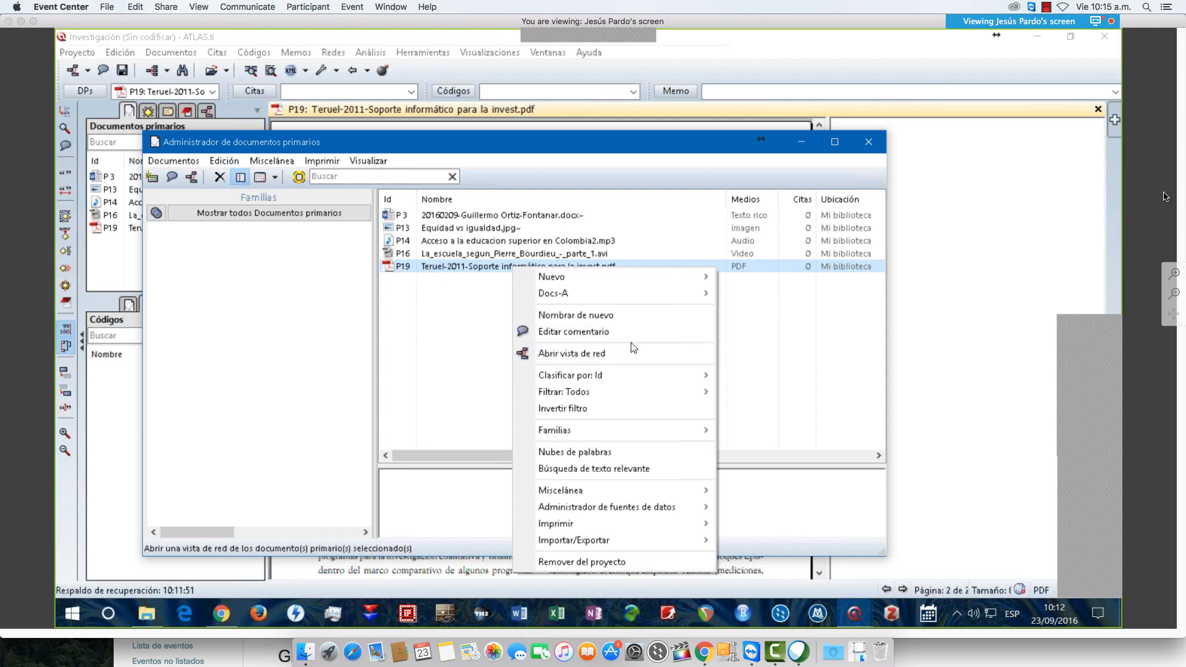
click(633, 450)
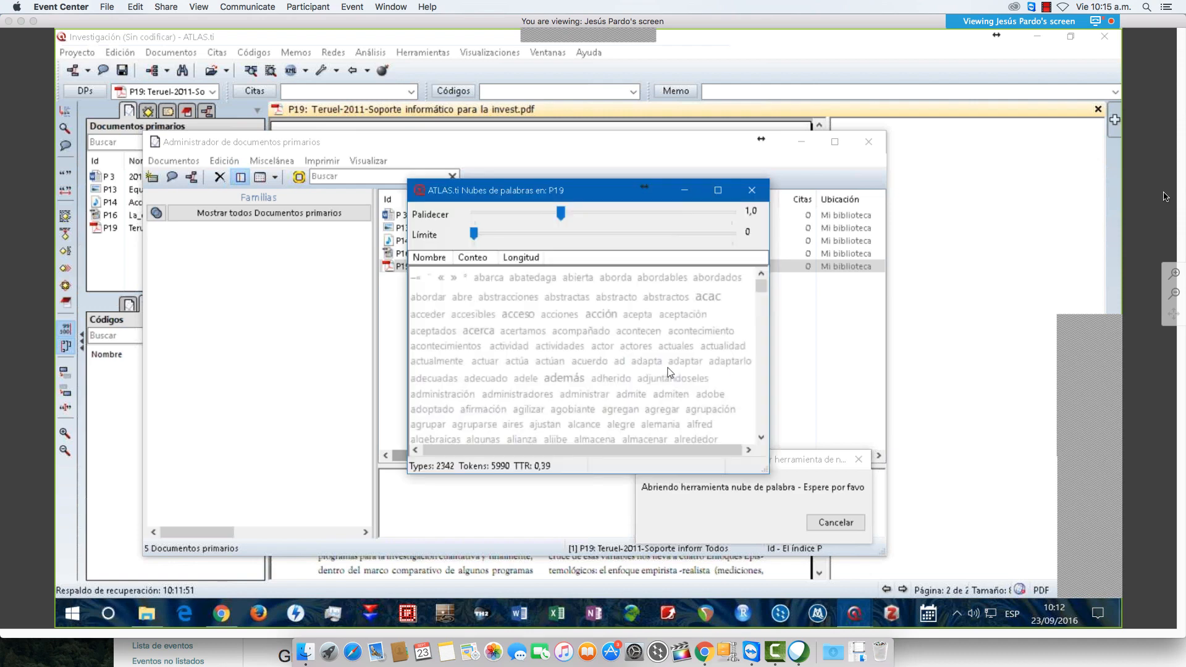
click(718, 191)
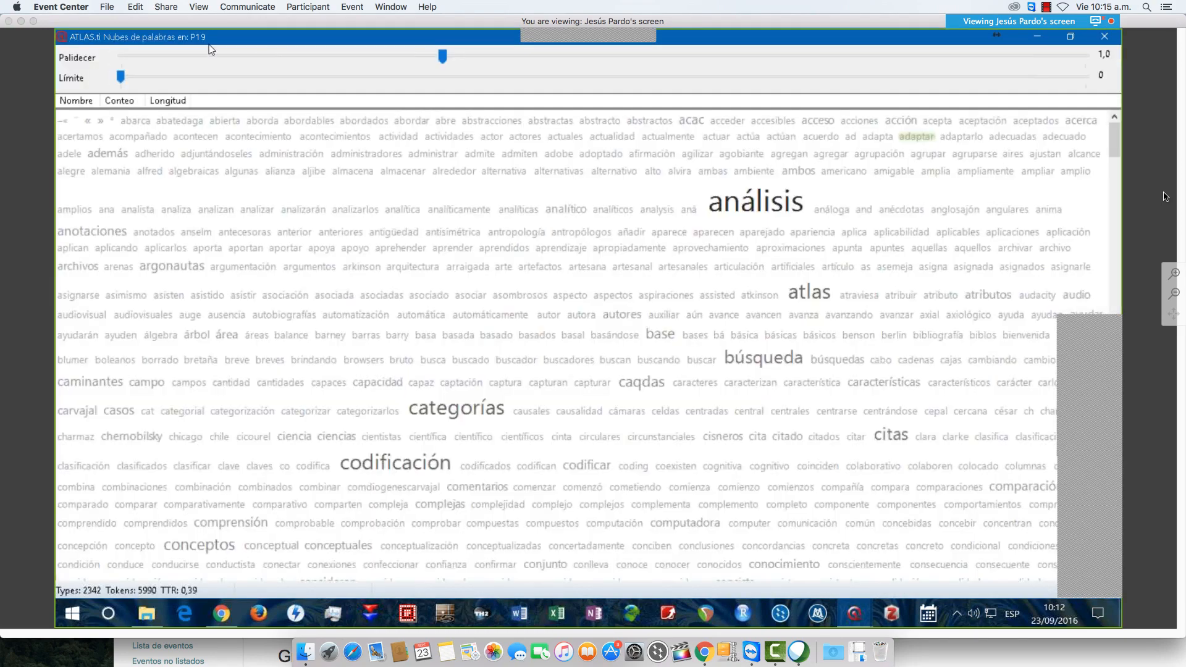
Set the P19 word cloud's Palidecer to 0,0 and Límite to 14, and close the cloud and the documents manager.
click(216, 57)
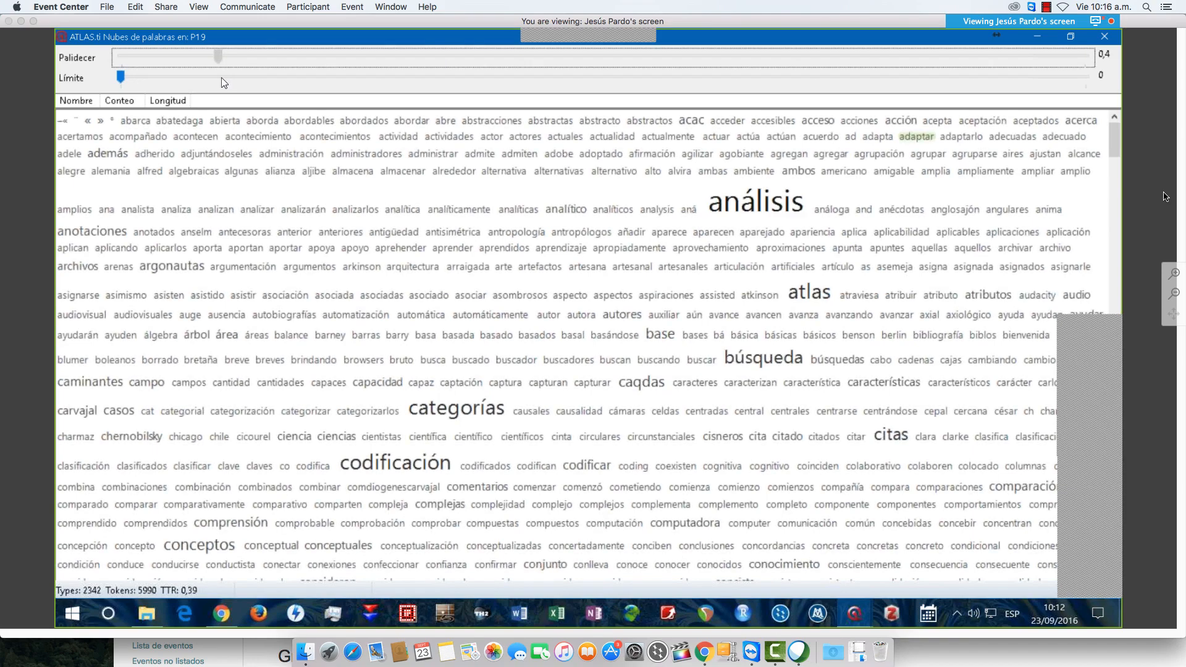
click(283, 77)
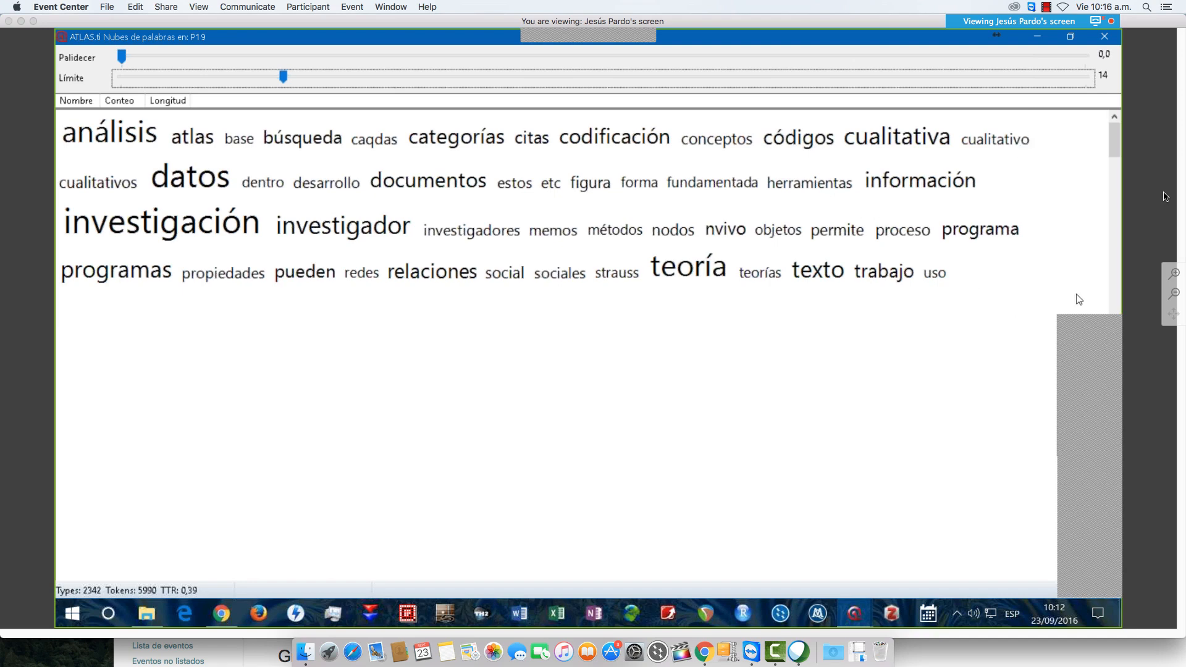
click(1110, 40)
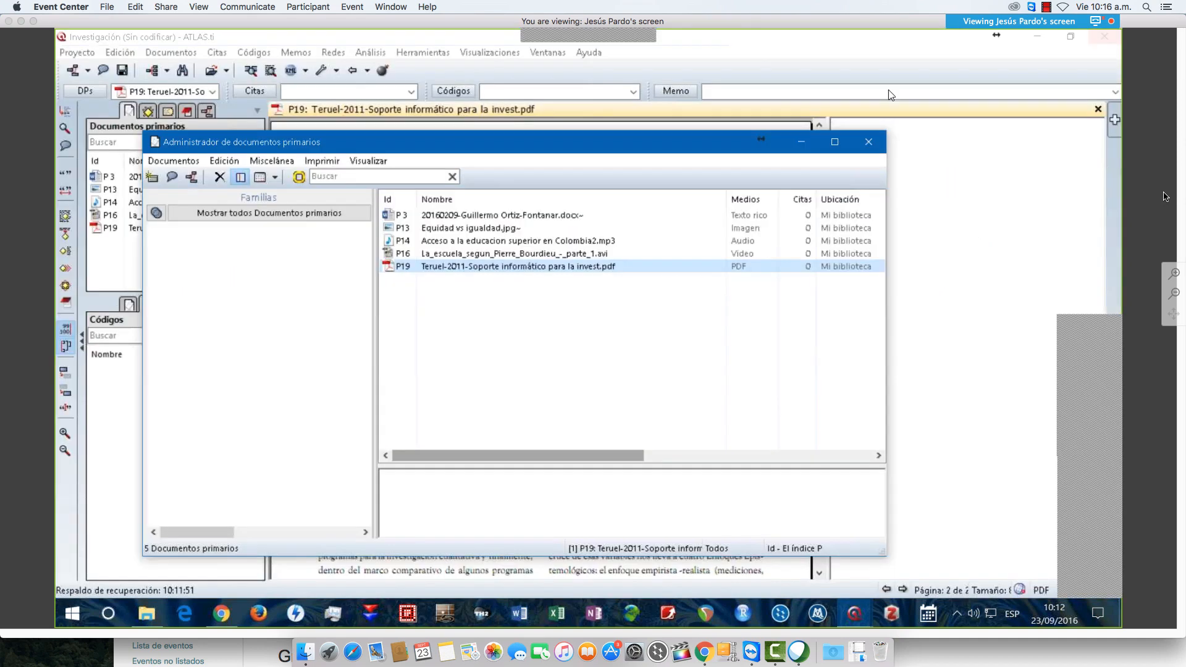
click(869, 142)
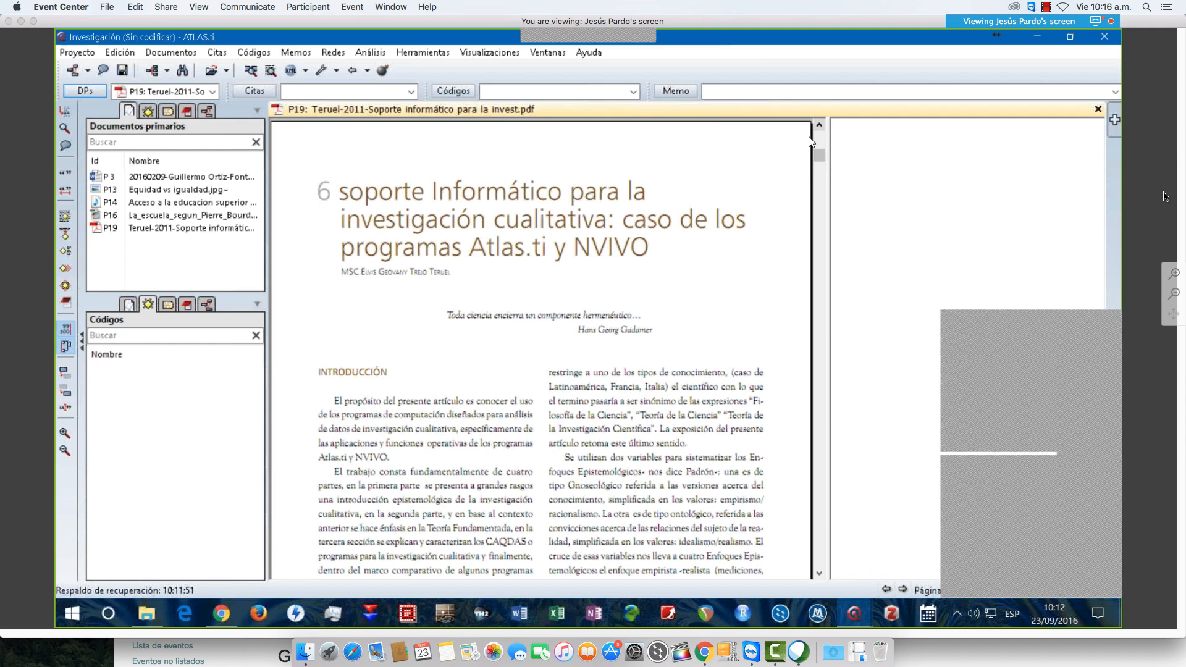
click(1039, 383)
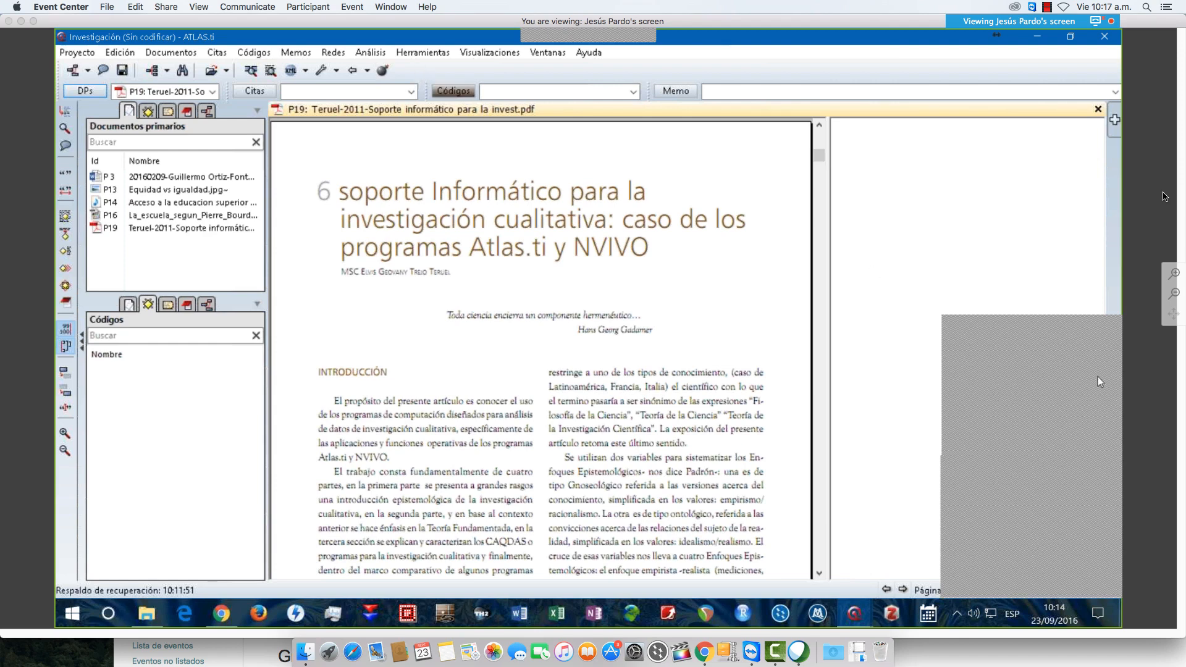
click(1052, 317)
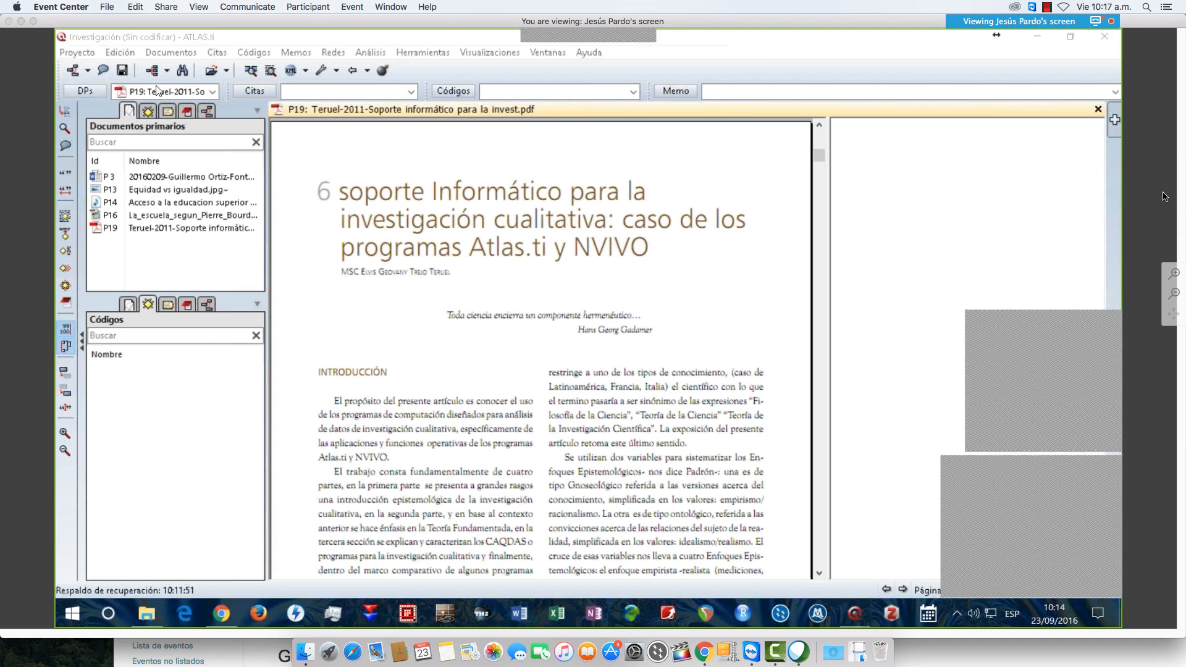
Reopen the primary documents manager and clear the document selection.
click(76, 92)
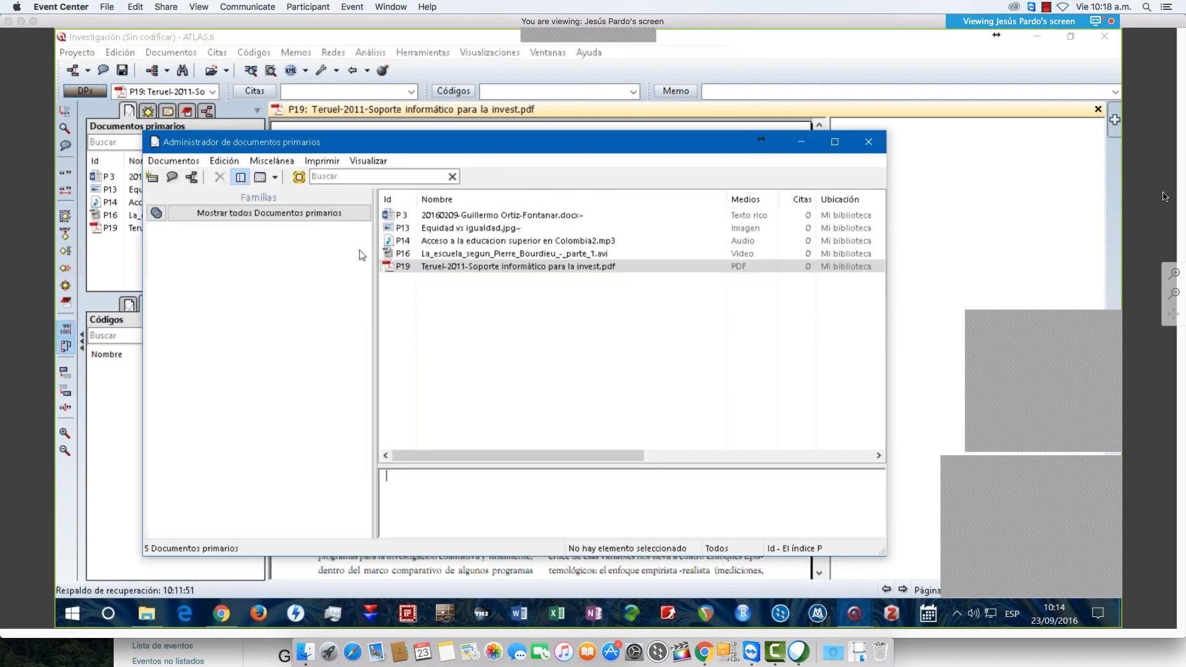
click(710, 312)
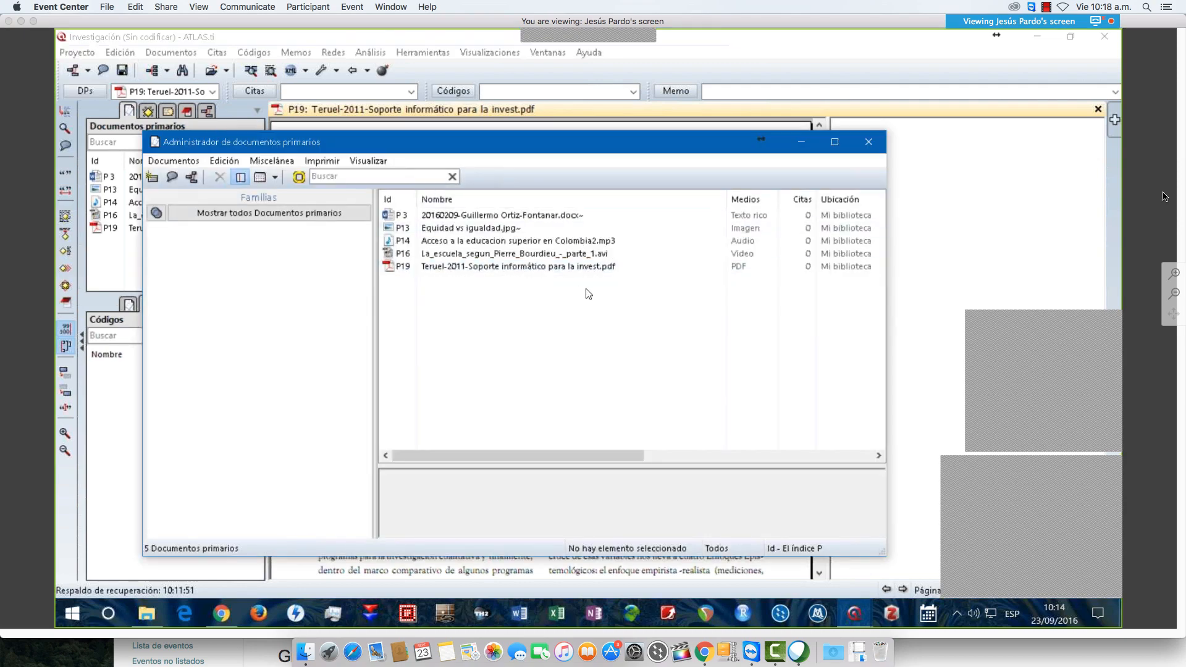
mouse_move(600, 450)
mouse_down()
mouse_move(656, 456)
mouse_move(614, 456)
mouse_up()
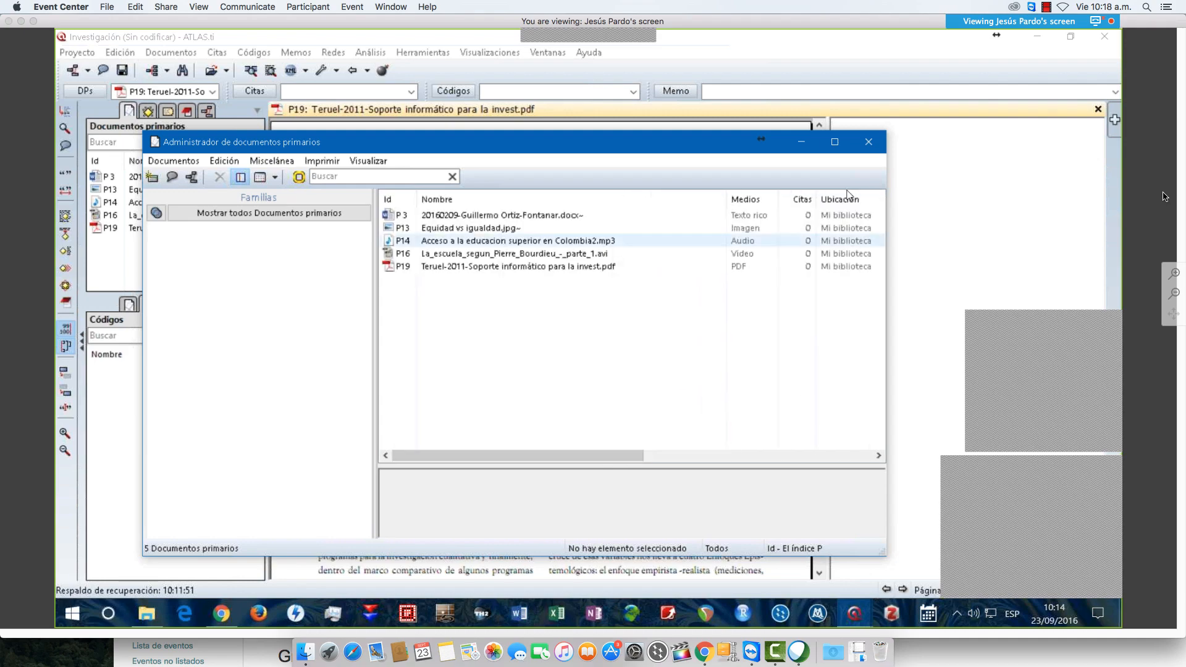
Close the primary documents manager.
click(864, 150)
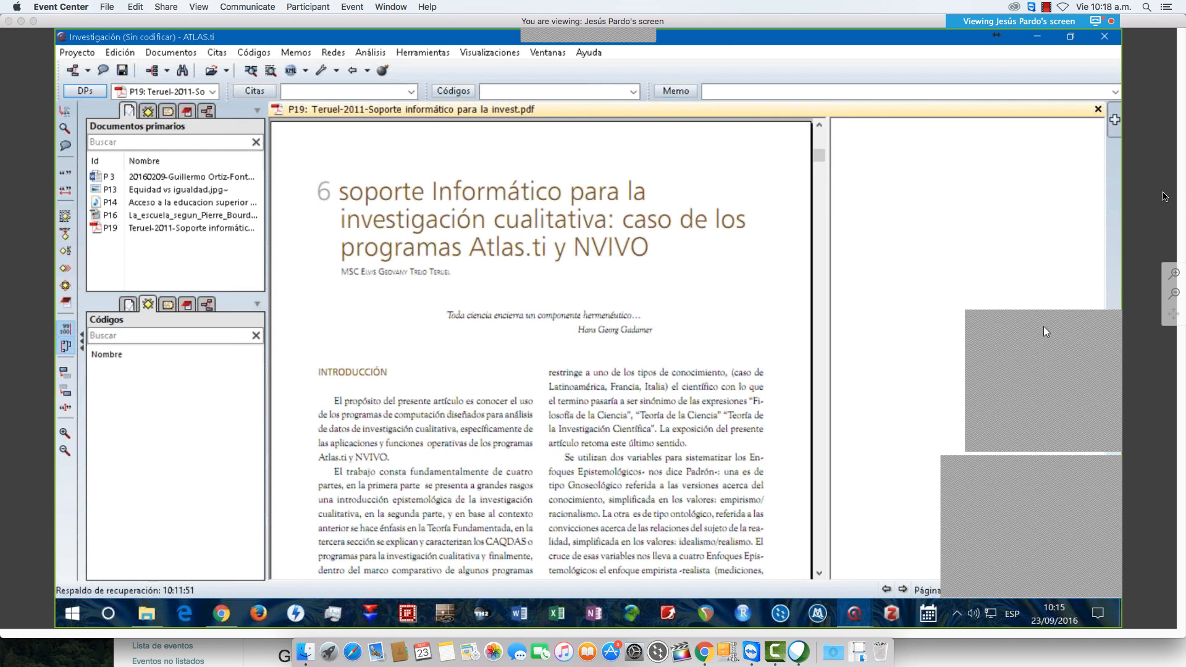
click(1031, 353)
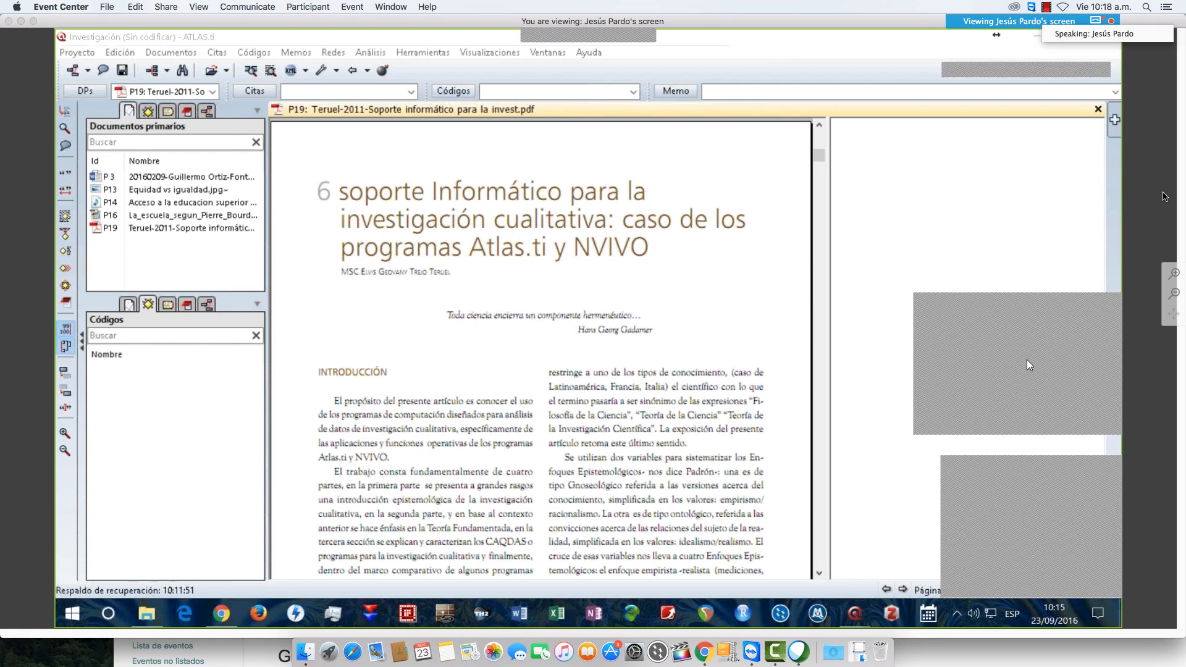
Browse the files available to add as primary documents in the Material a compartir folder, cancel, and close the documents manager.
click(85, 93)
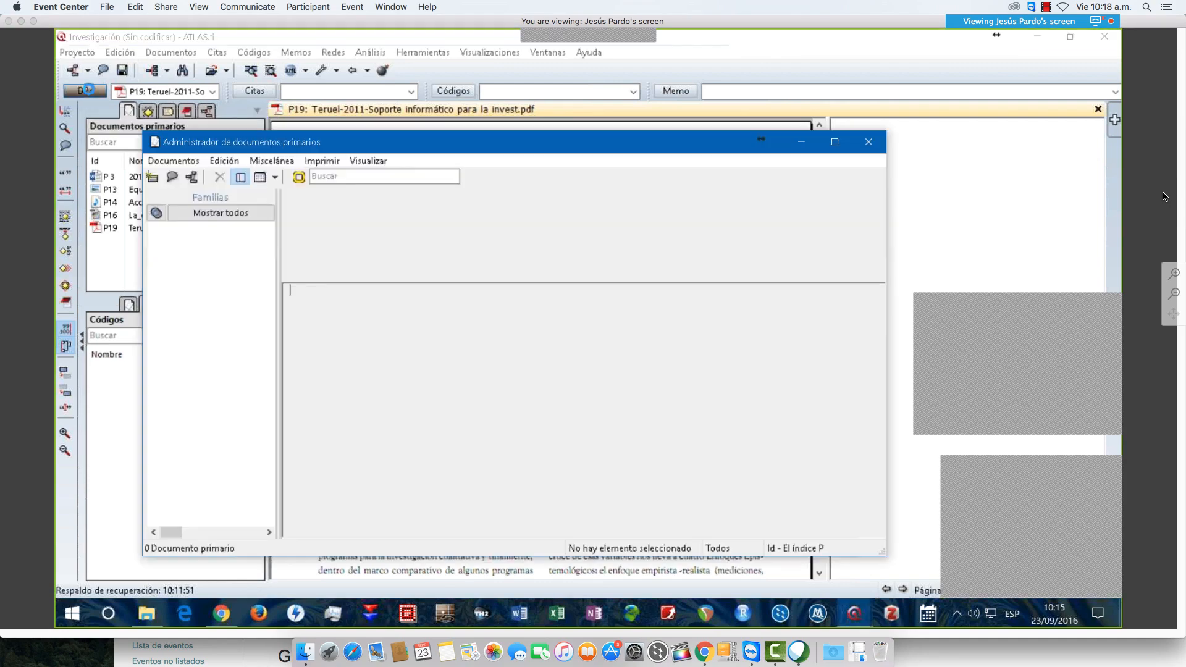
click(188, 161)
mouse_move(179, 178)
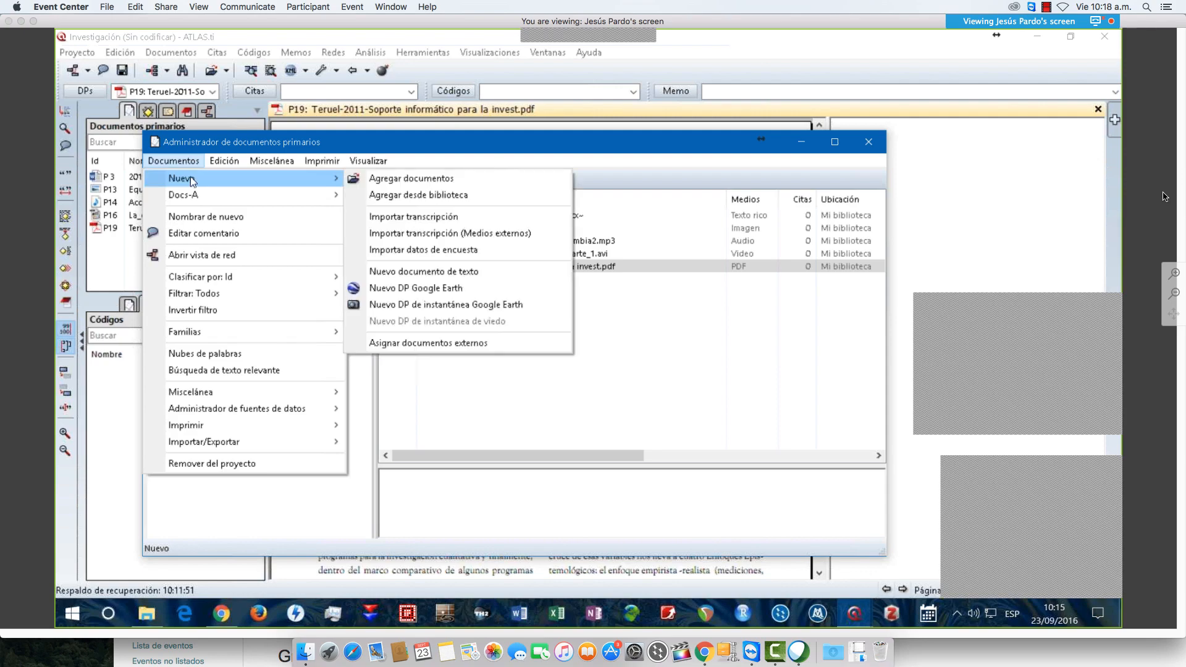
click(396, 179)
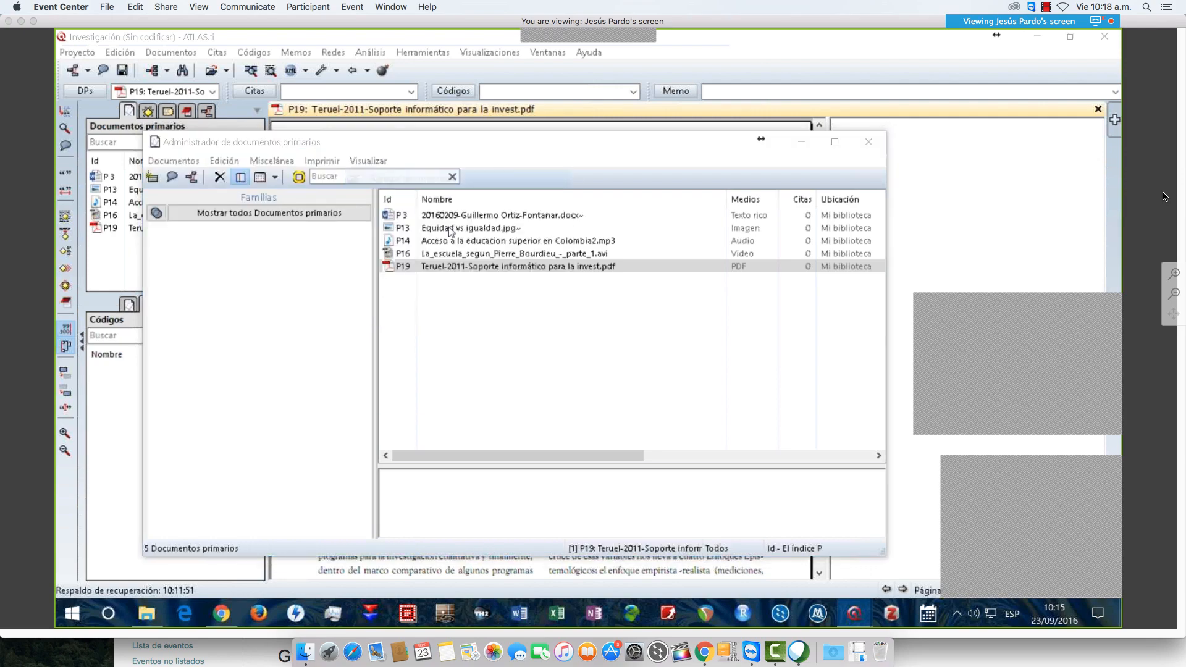
scroll(428, 399, down, 1)
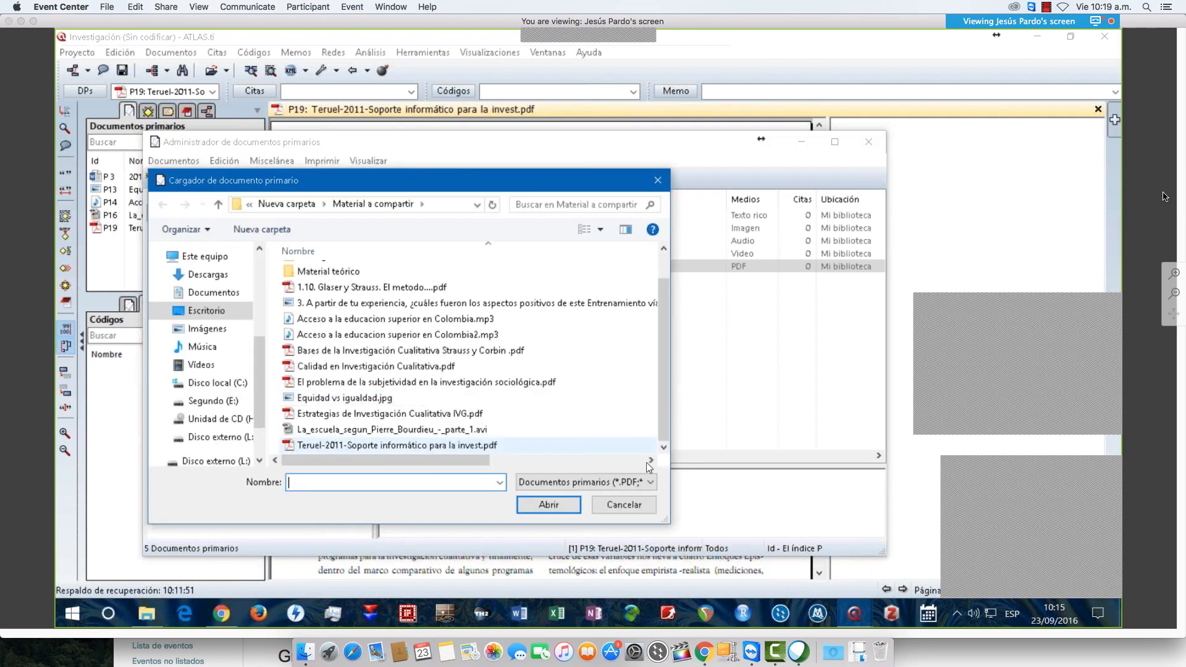
click(637, 505)
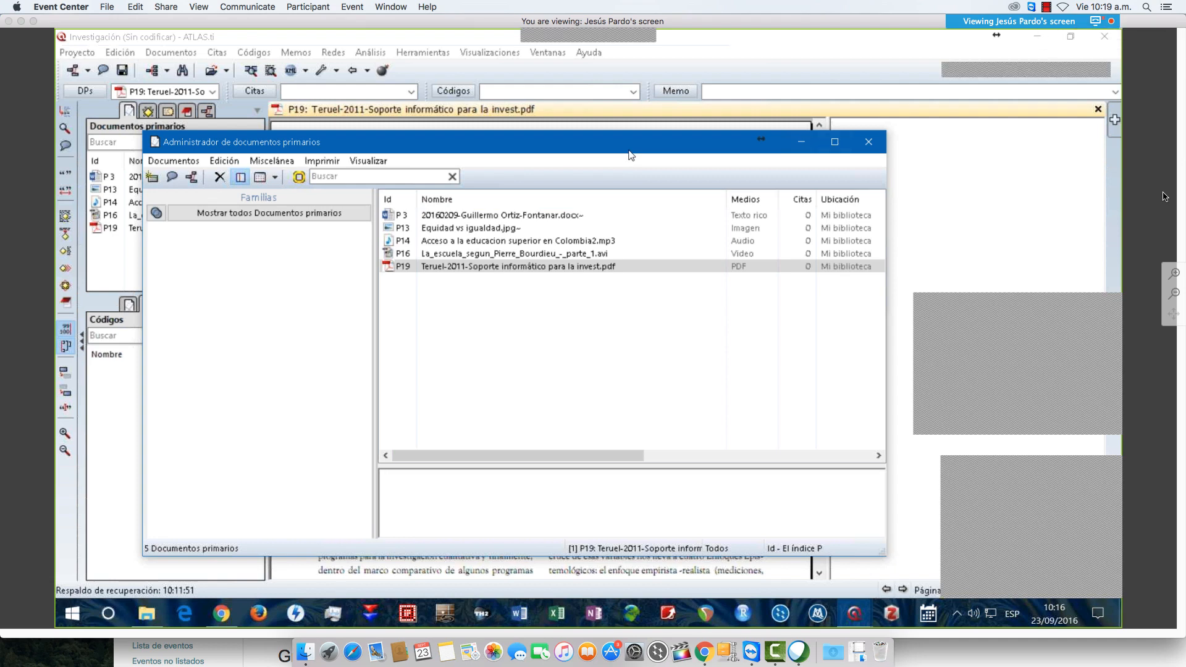
click(869, 143)
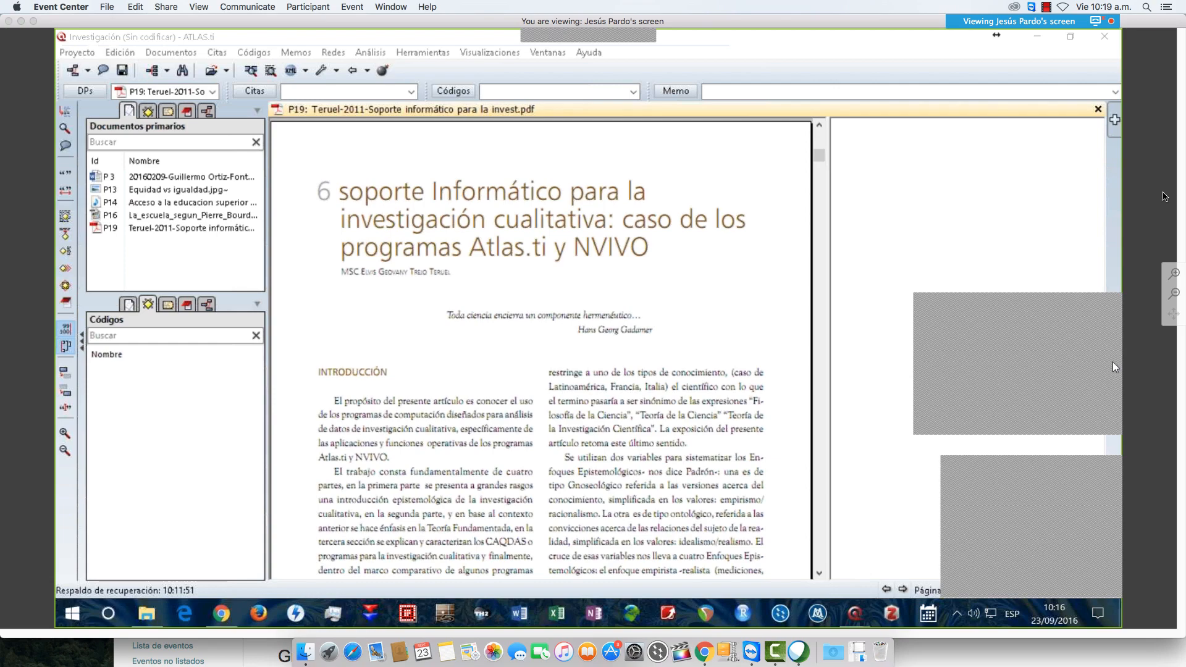
Check which file types can be added as primary documents, cancel the document loader, and close the documents manager.
click(84, 90)
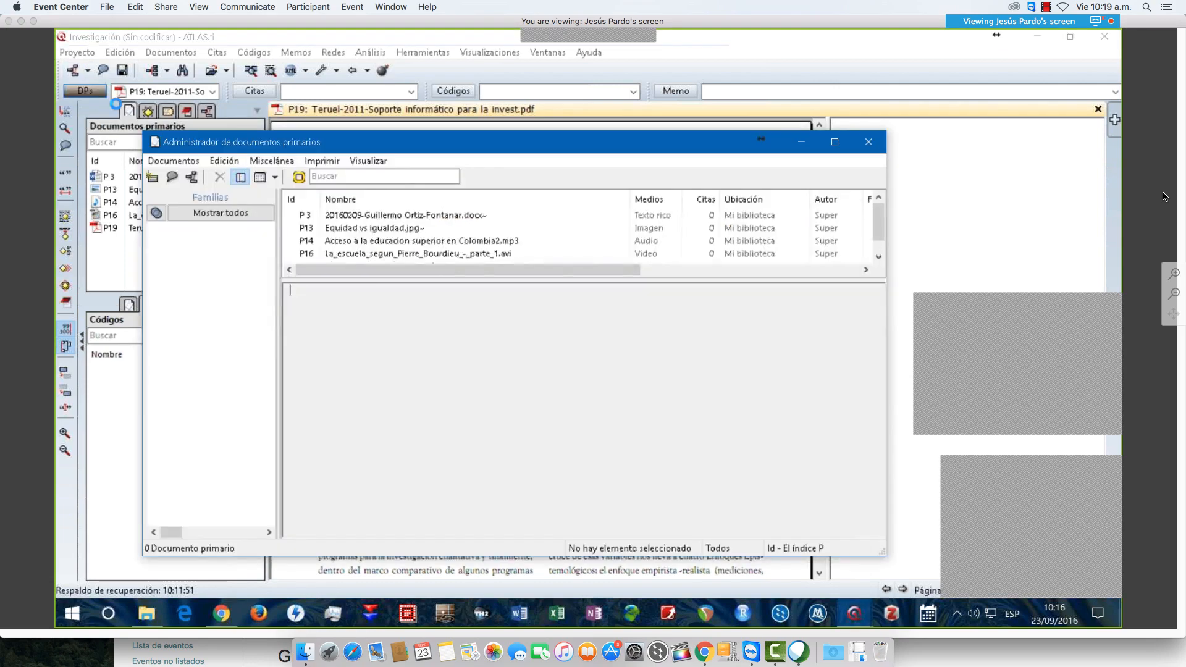
click(154, 178)
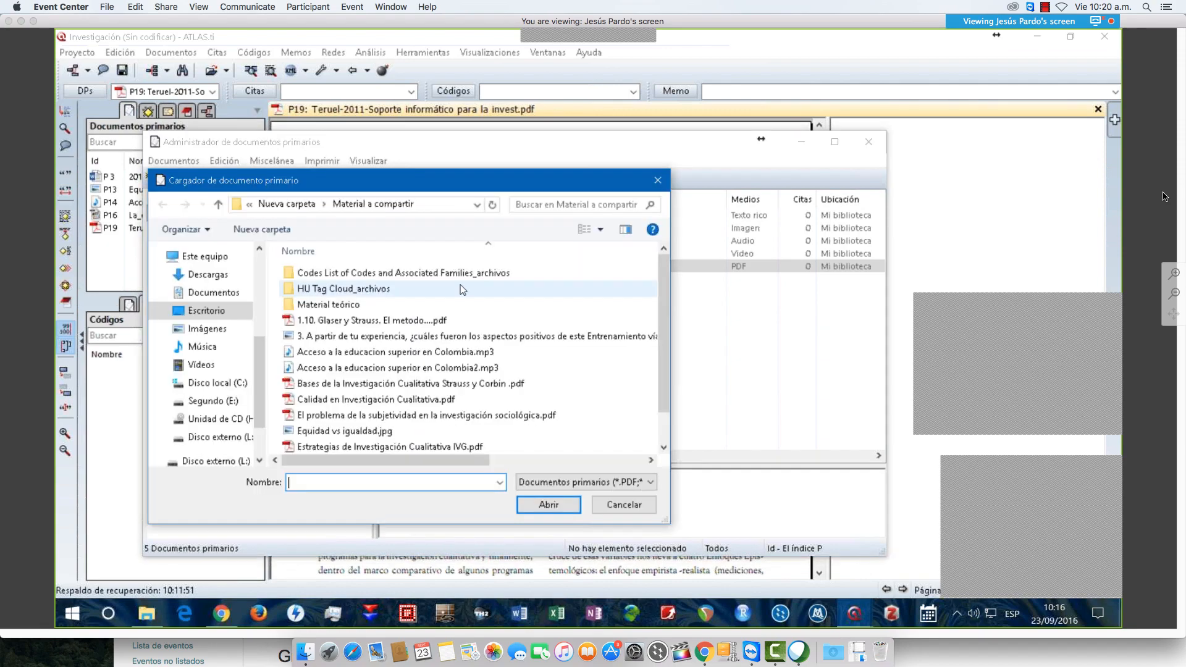
click(626, 484)
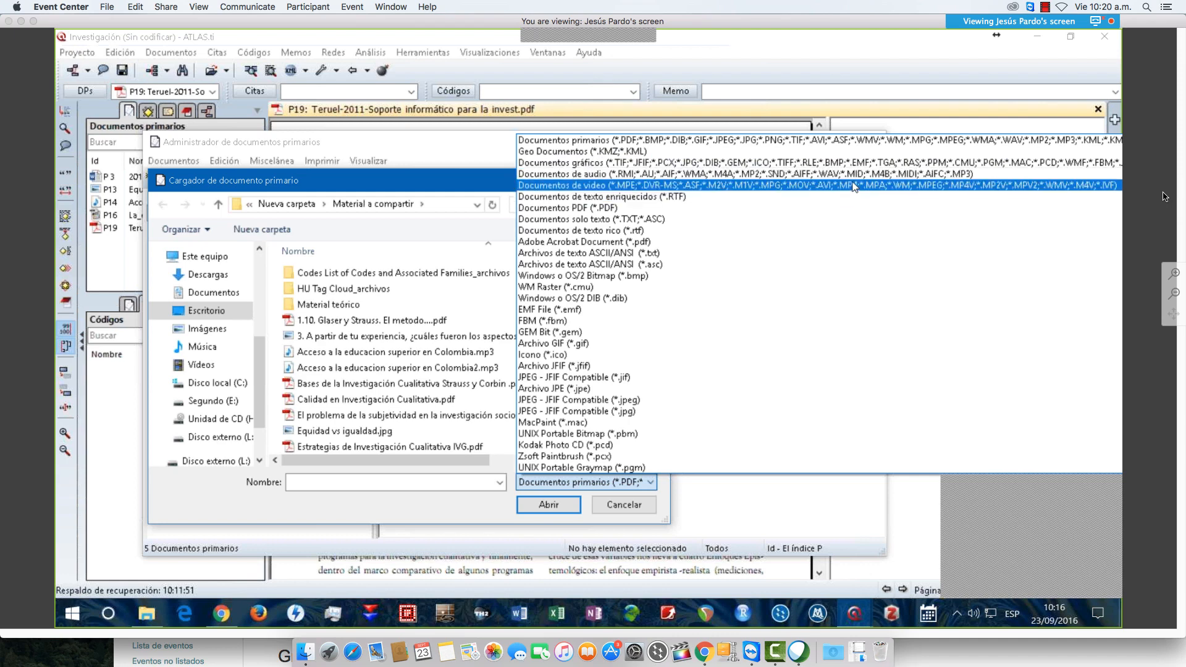
click(480, 177)
click(620, 505)
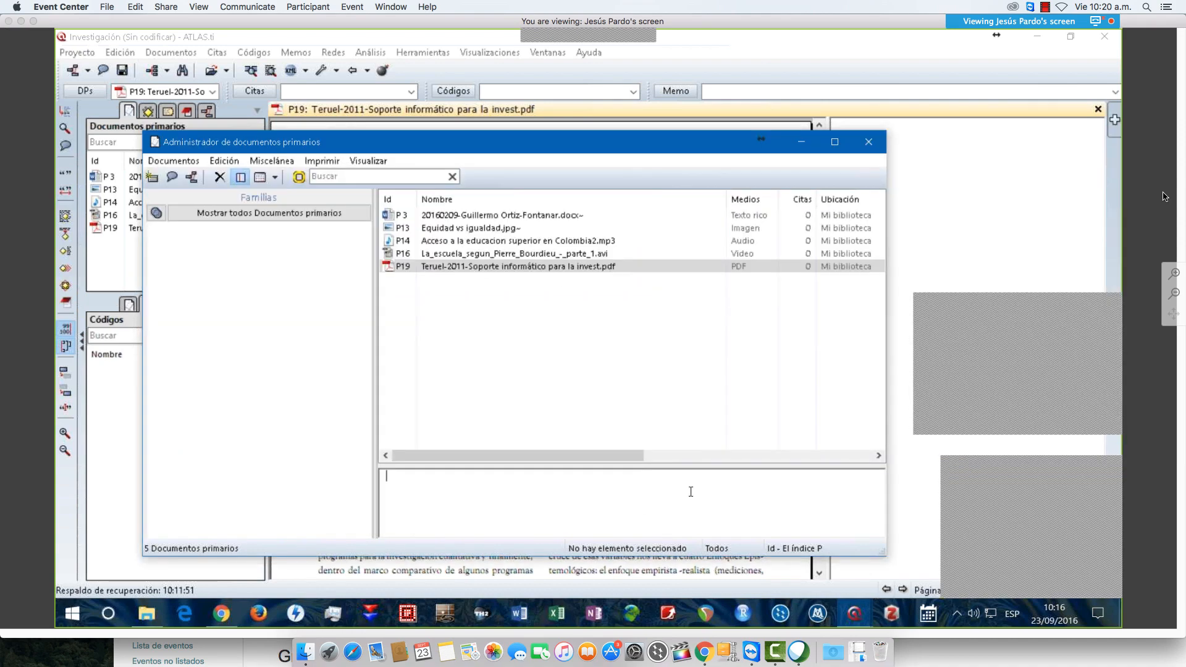
click(870, 143)
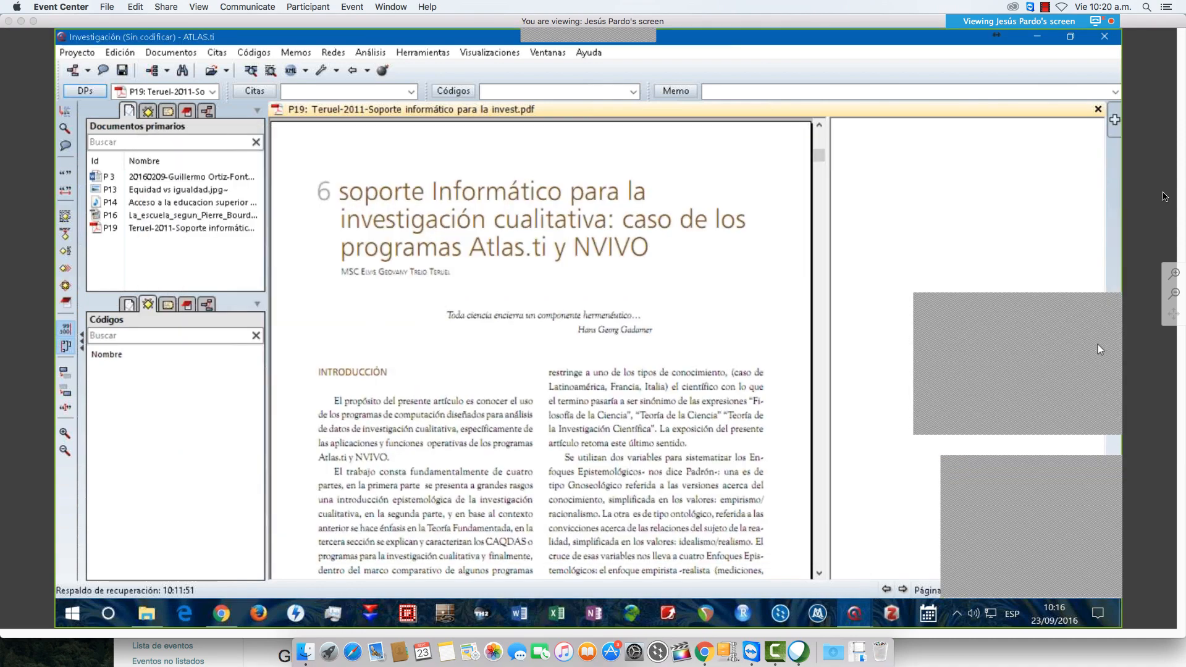
click(1111, 376)
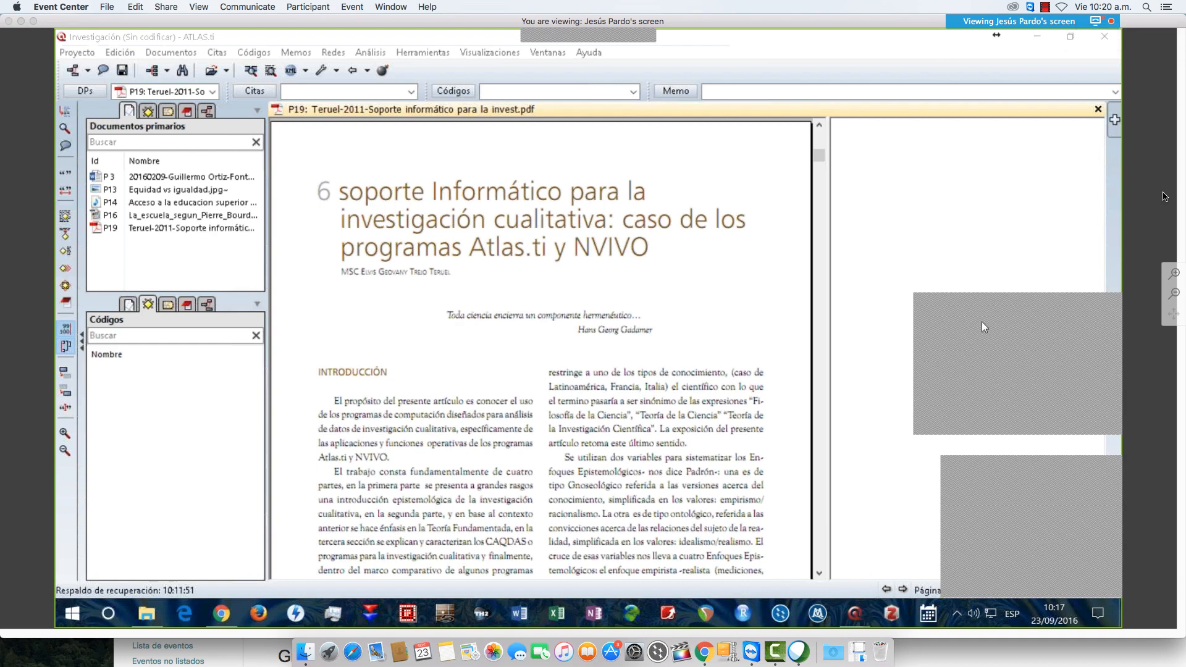
click(251, 53)
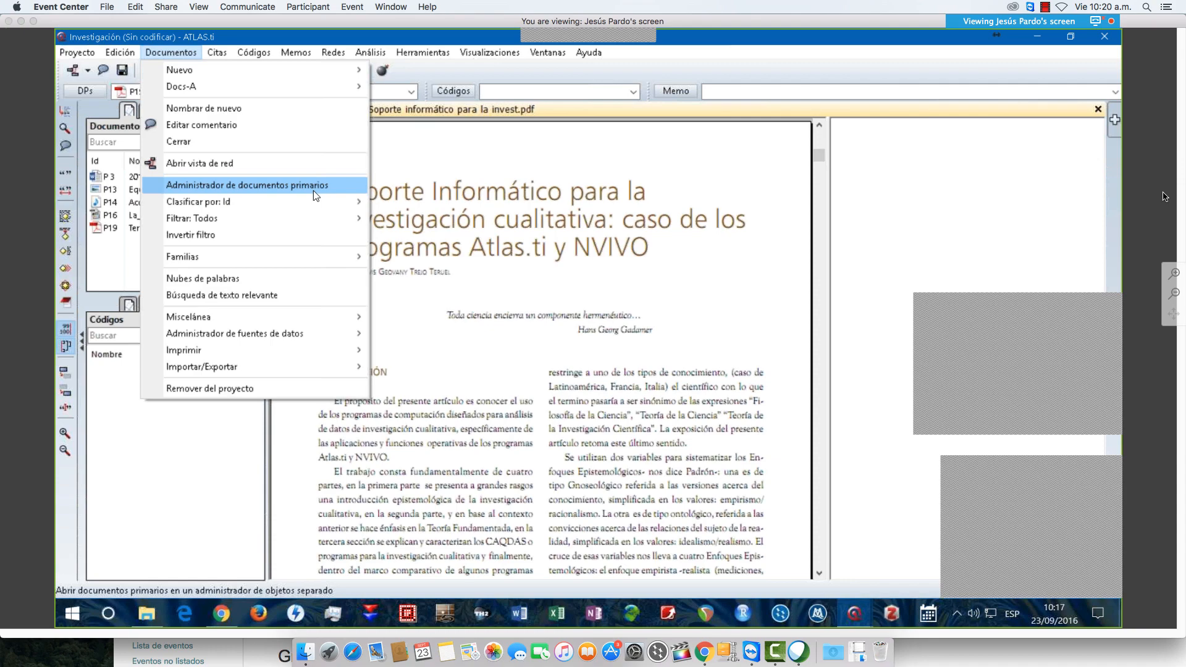
click(431, 41)
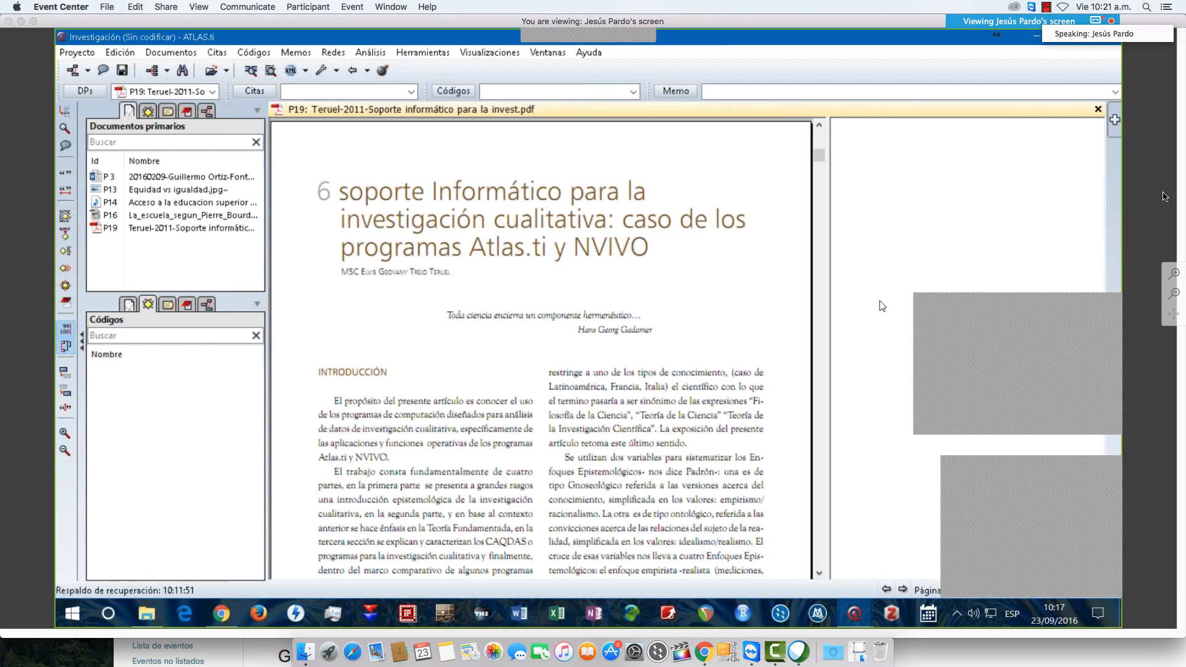
click(1066, 515)
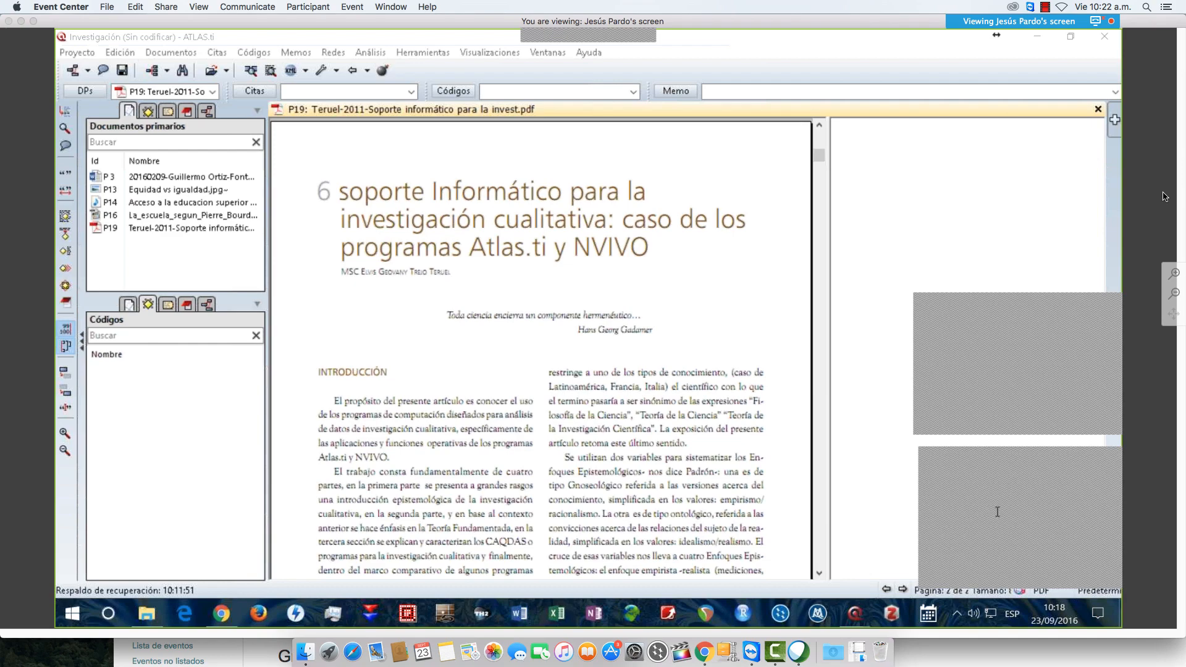
click(85, 92)
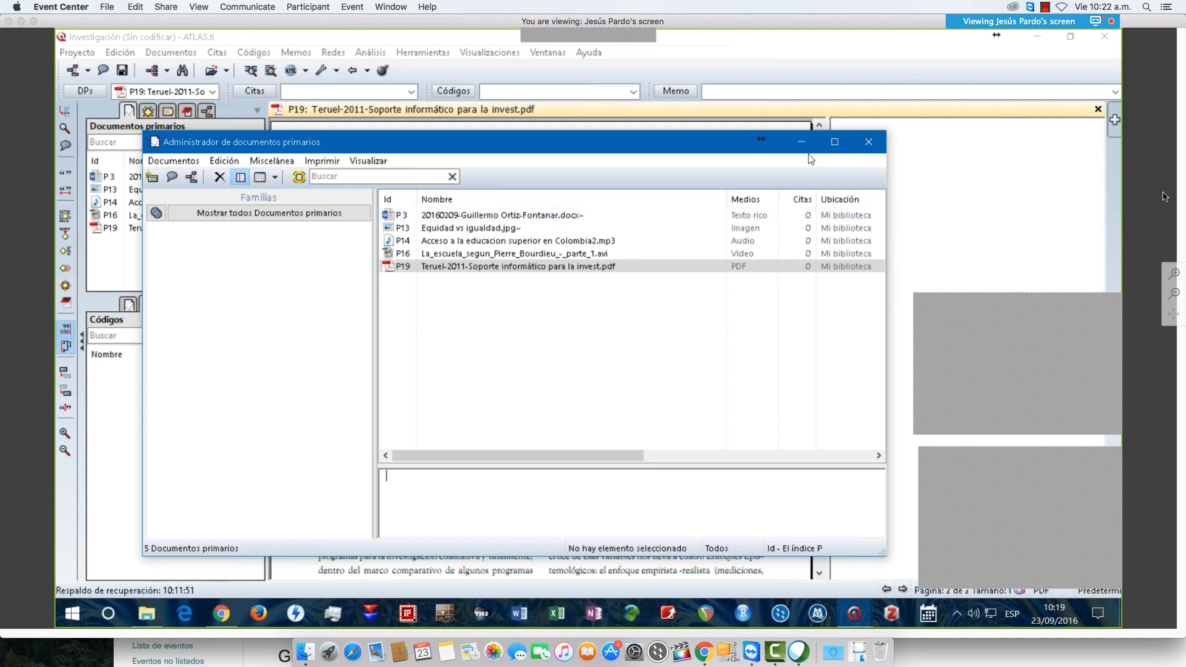
click(866, 142)
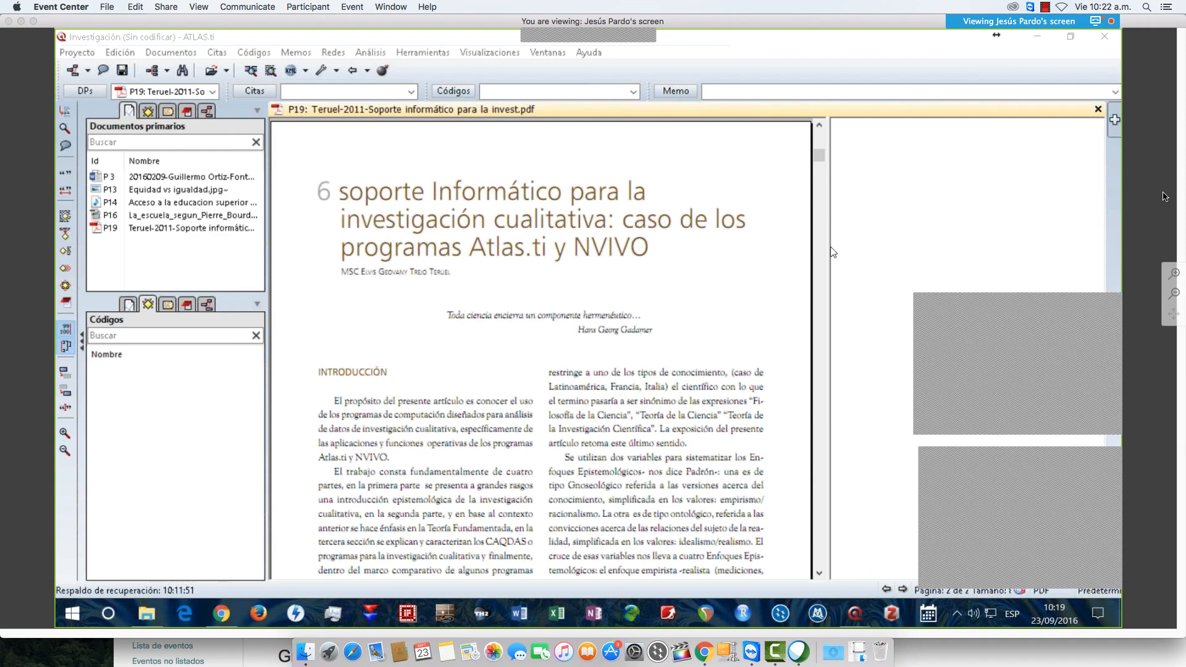
click(76, 54)
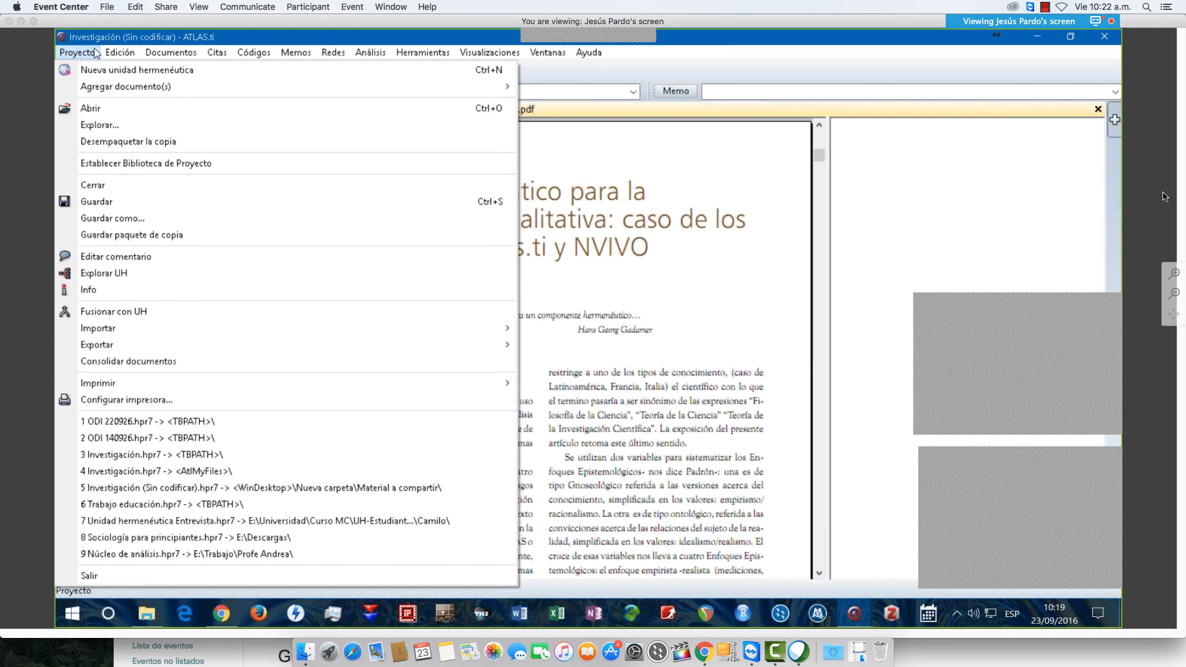
click(95, 37)
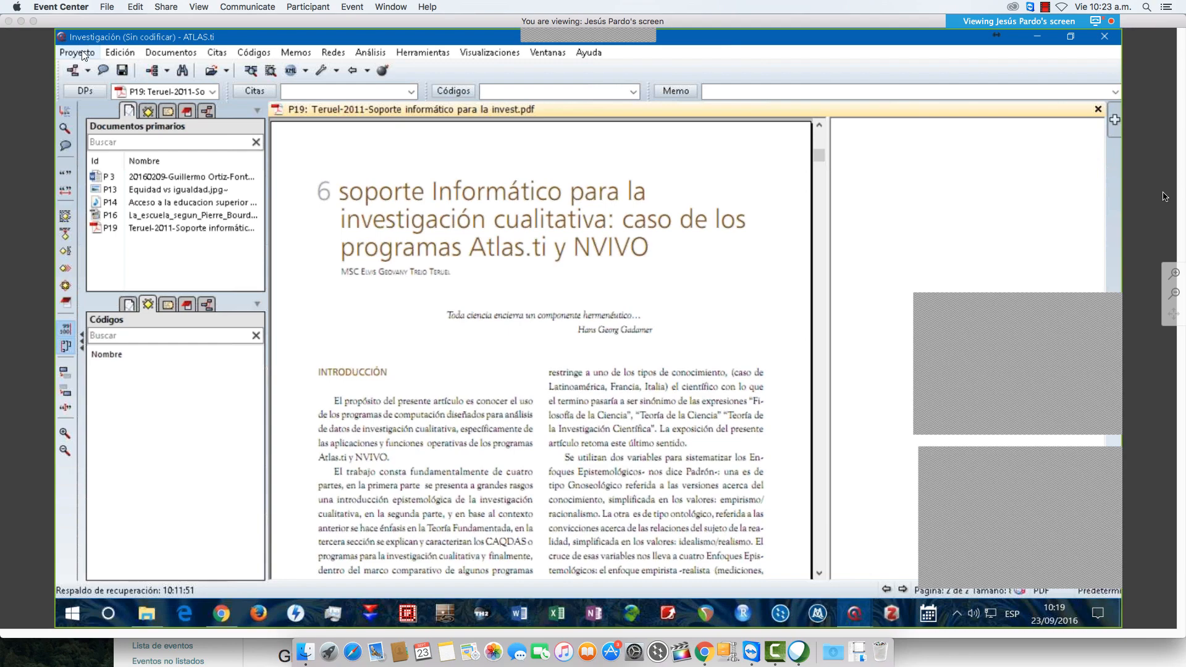
click(84, 54)
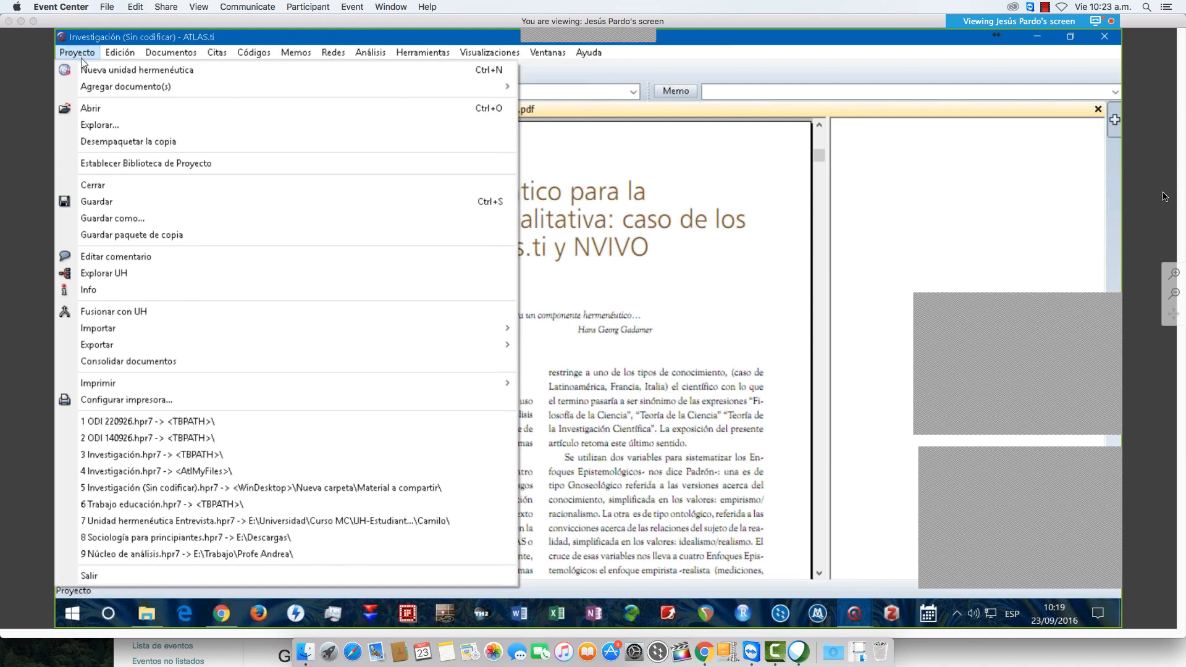
click(121, 34)
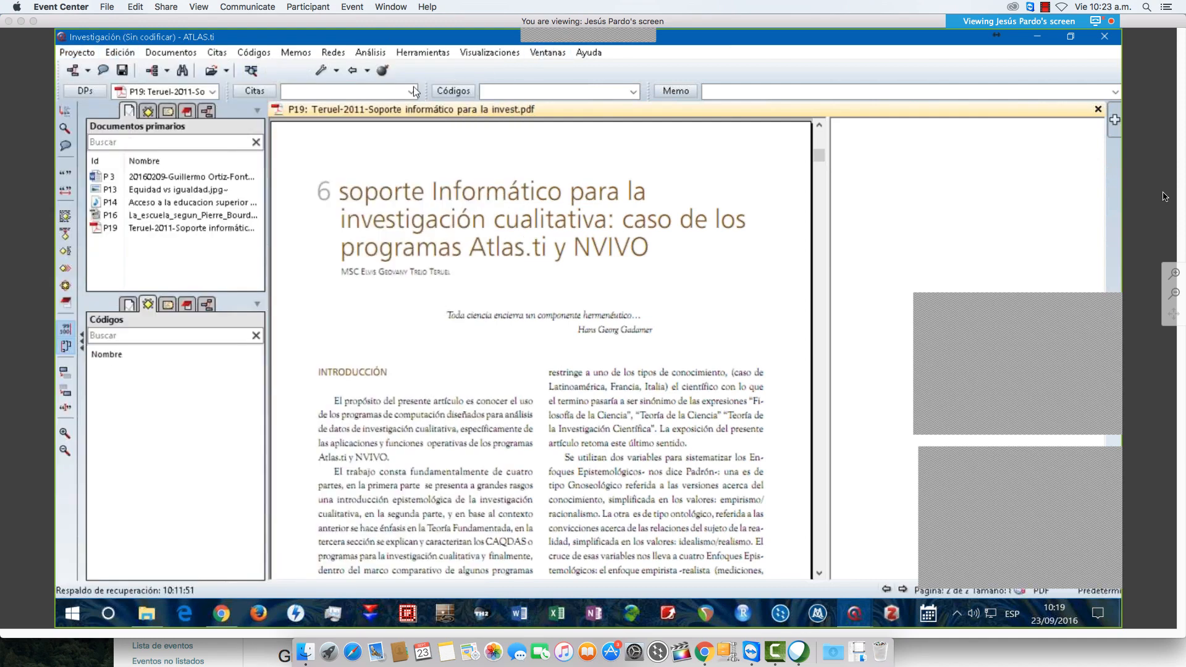
Review the user interface language options in the preferences.
click(426, 52)
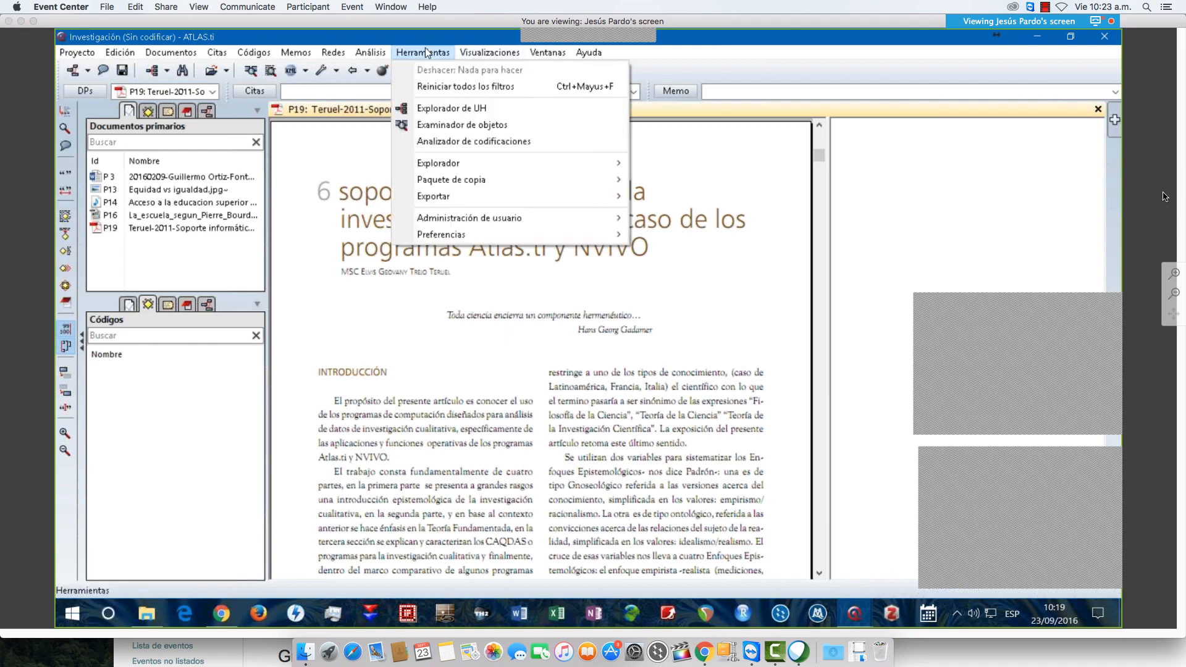
mouse_move(614, 238)
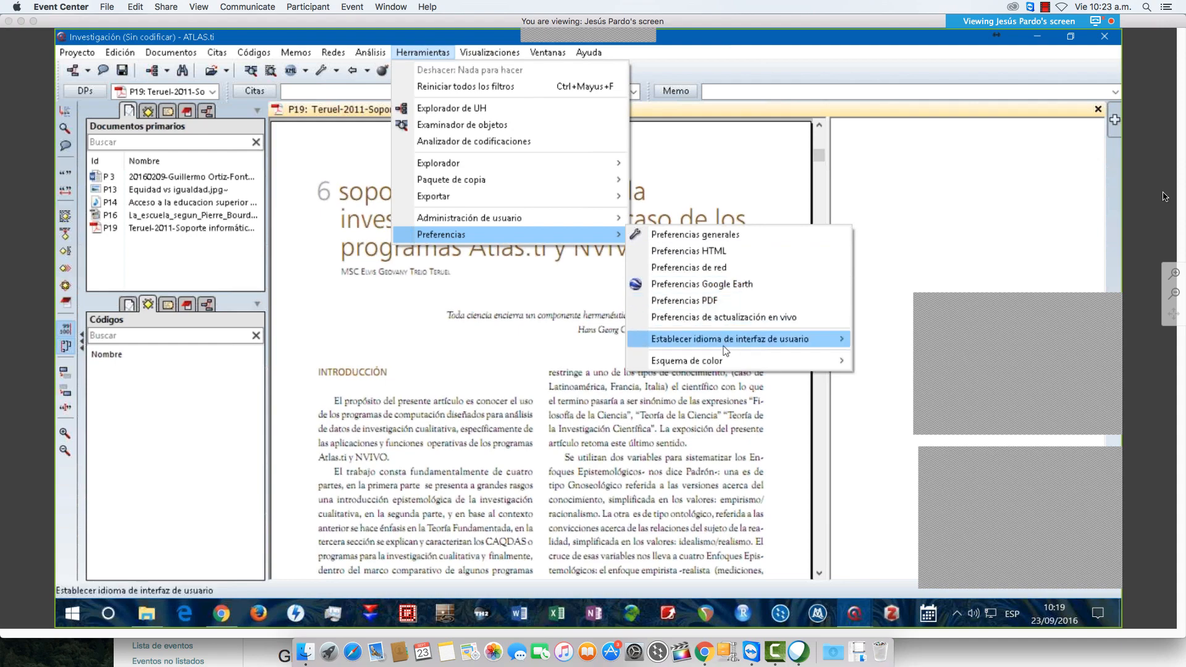
mouse_move(726, 350)
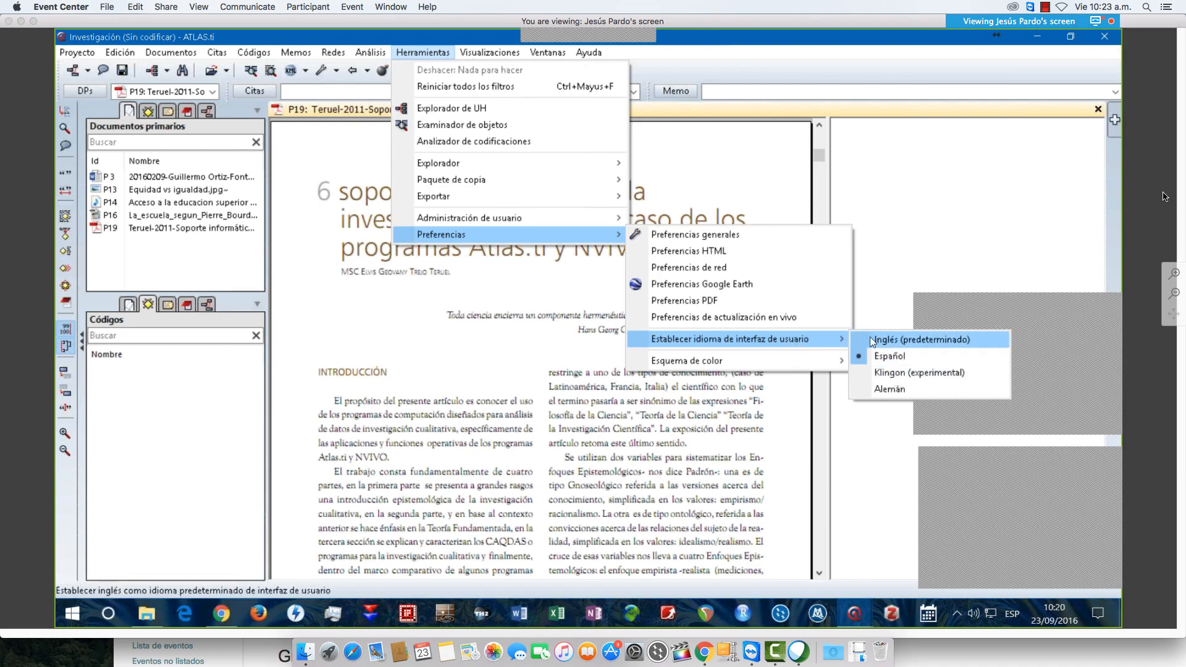
click(902, 340)
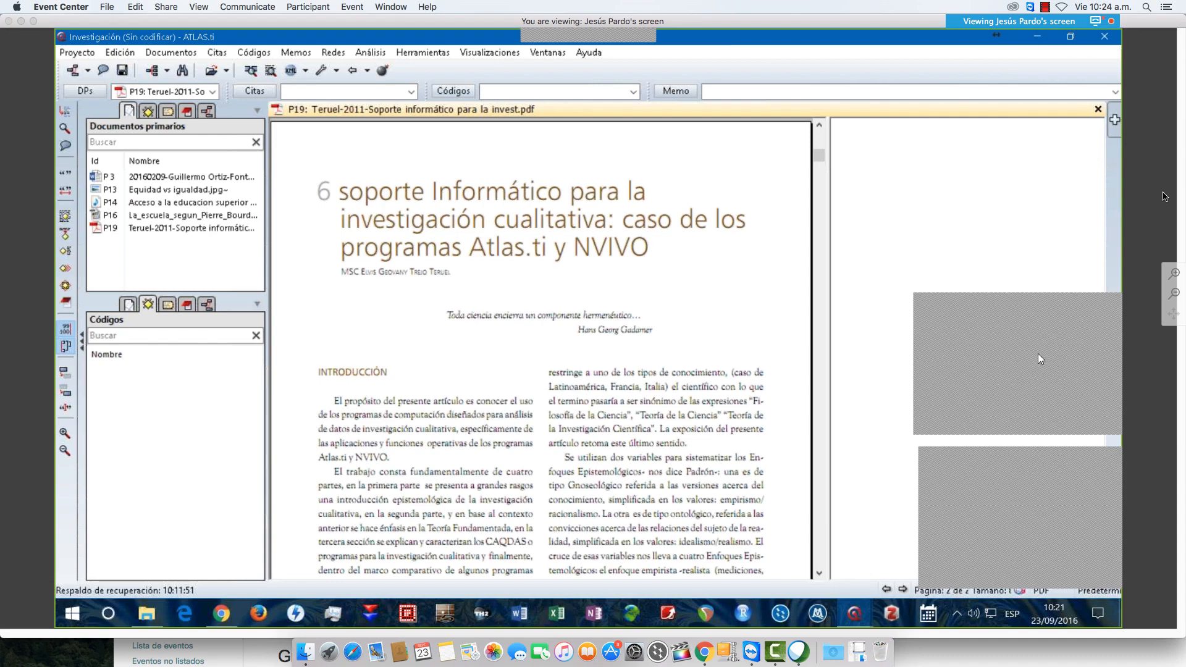
drag(999, 301, 1019, 305)
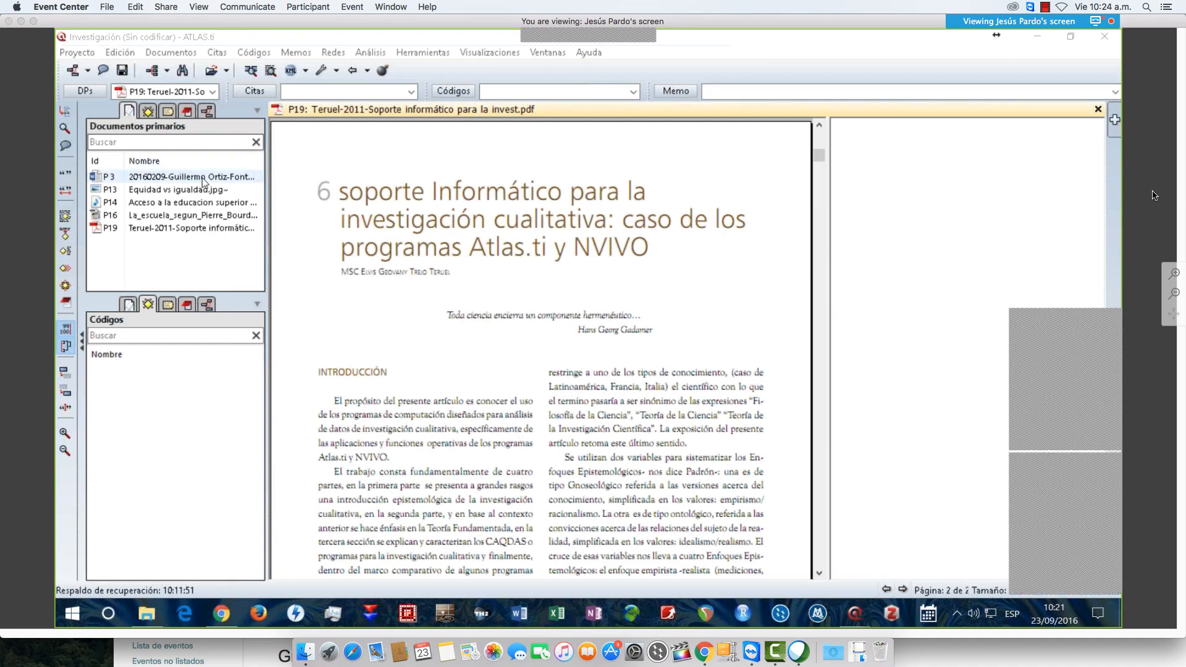
Open the P 3 interview document and look through its opening paragraphs.
click(228, 178)
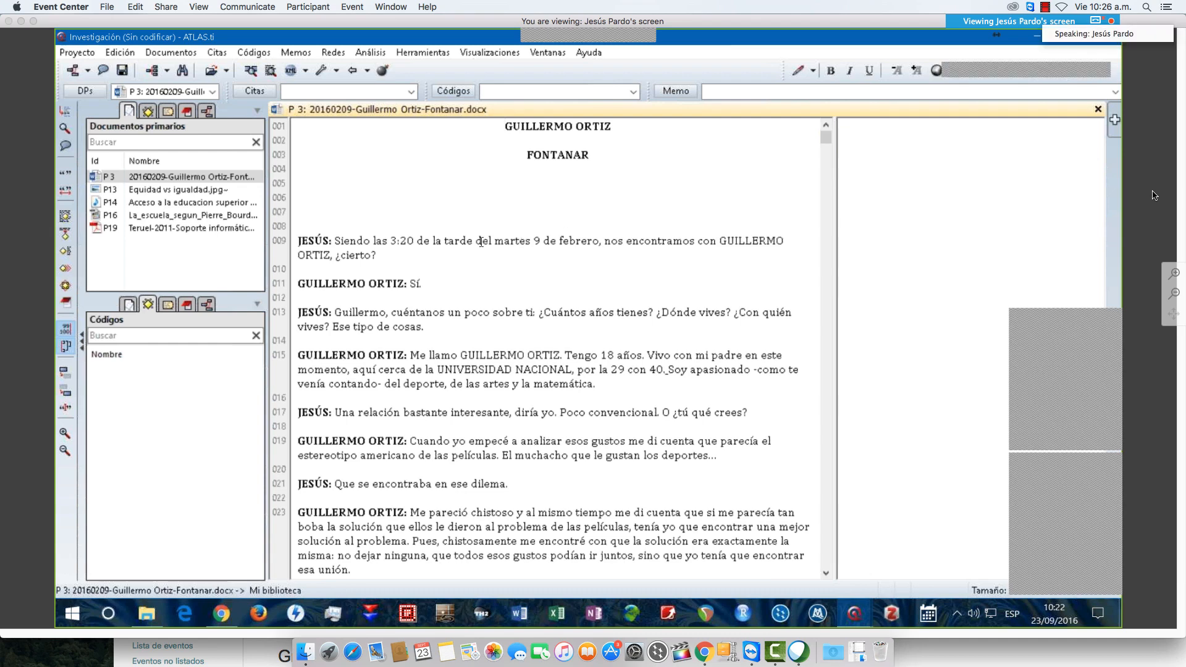
scroll(503, 213, down, 1)
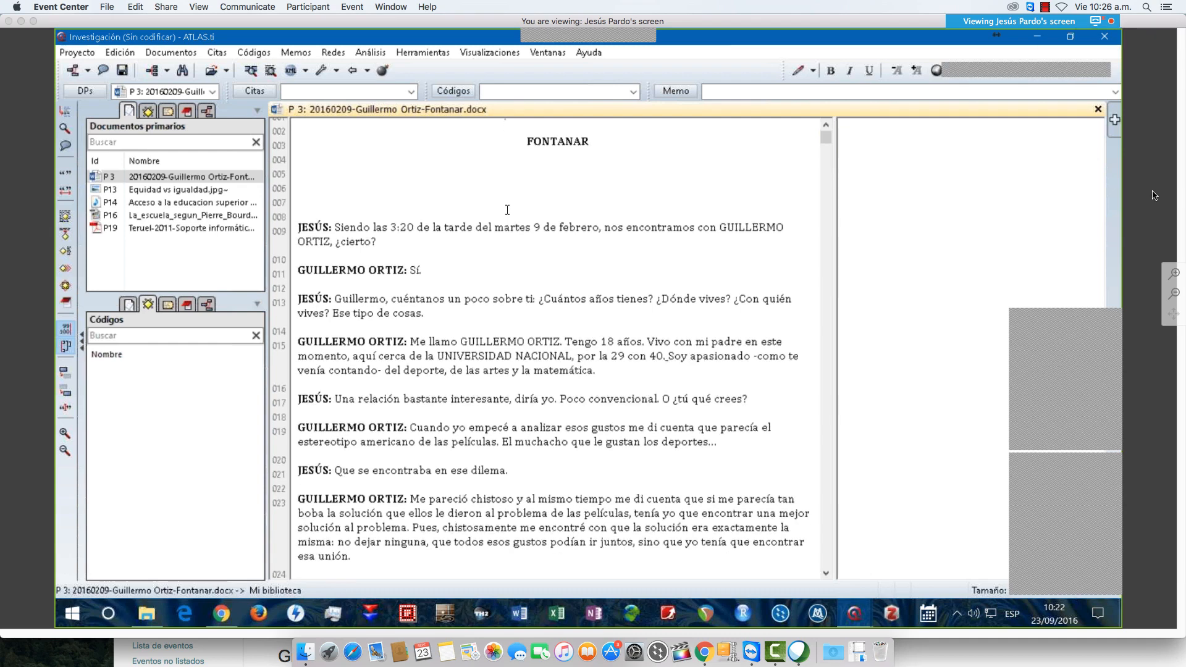
scroll(507, 210, down, 5)
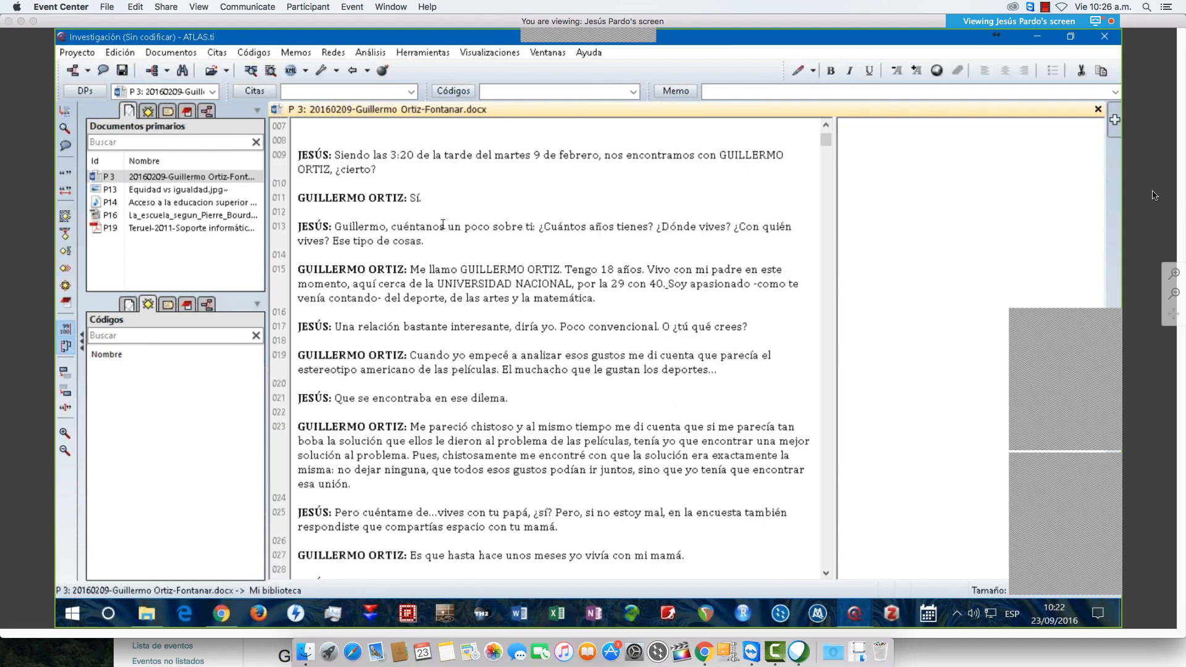
scroll(382, 221, up, 2)
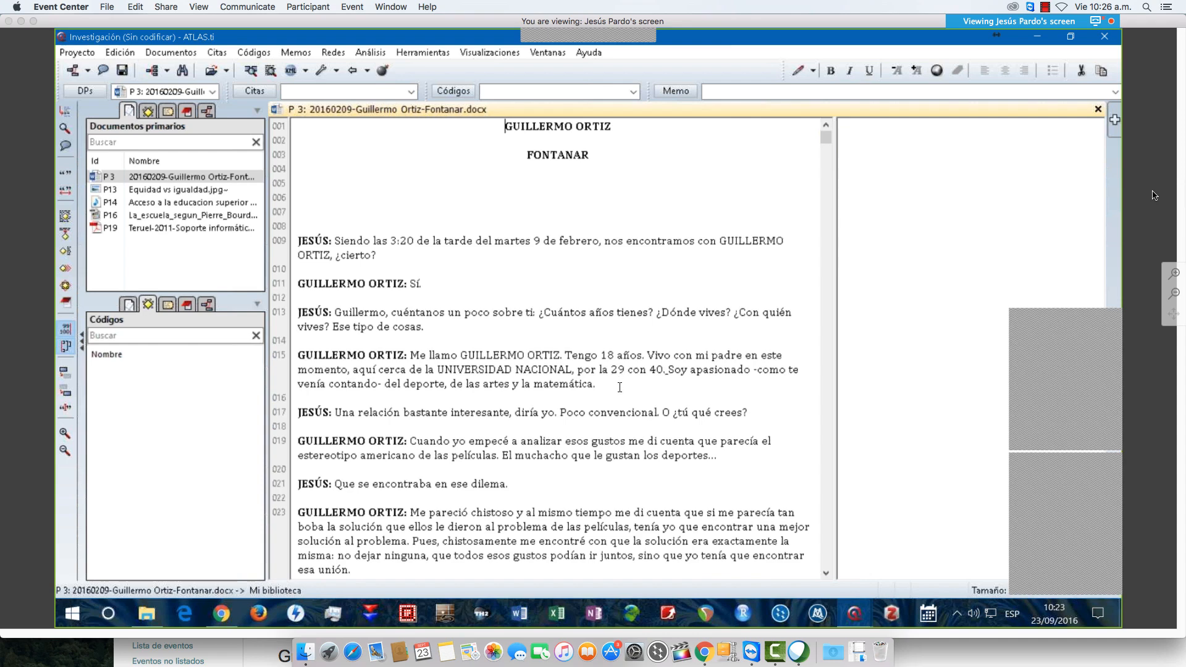
Start open coding of the interviewee's self-introduction in paragraph 015, entering "Presentación el entrevistado" as the first code name.
drag(598, 384, 279, 354)
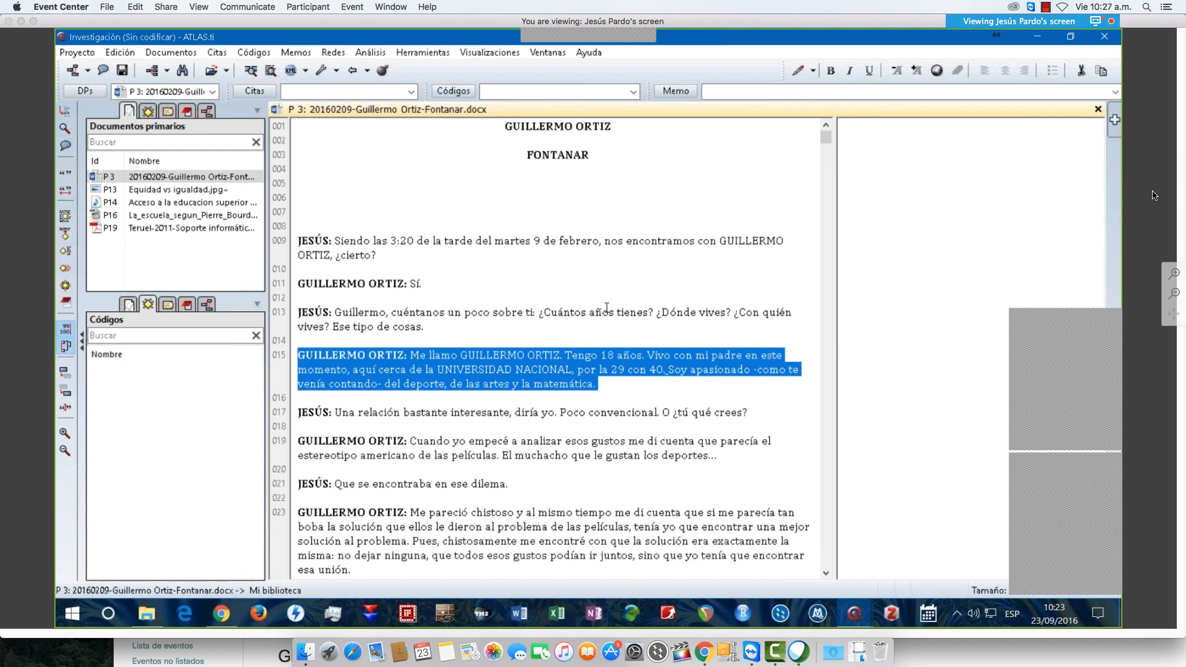
click(534, 313)
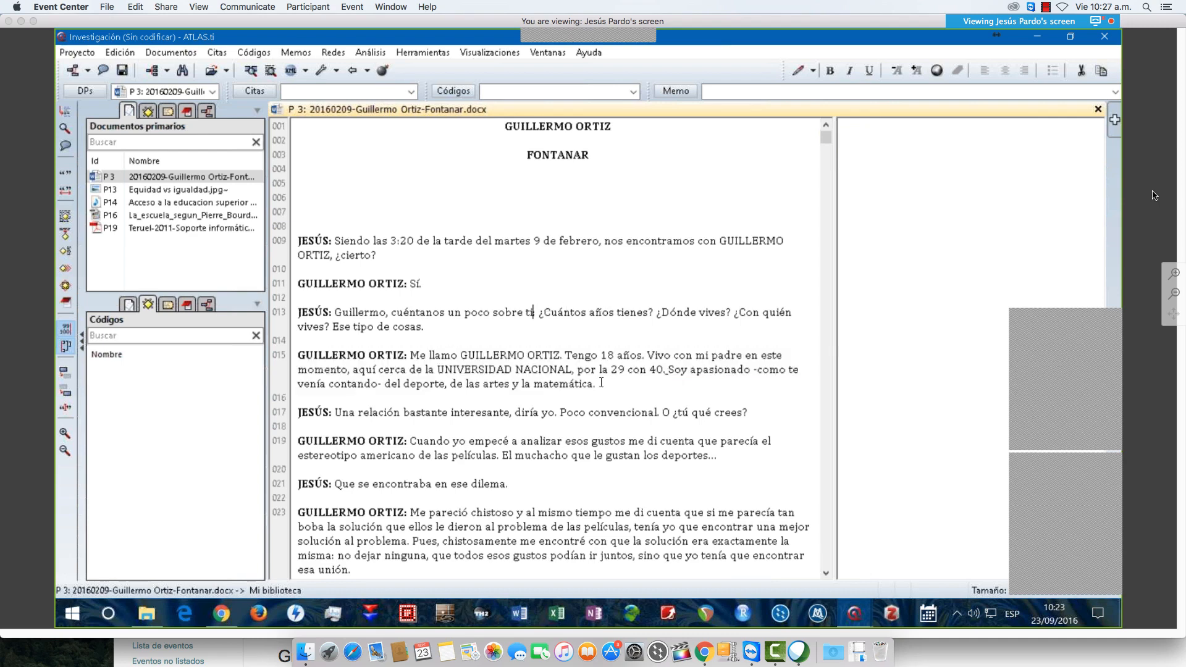
drag(602, 383, 297, 358)
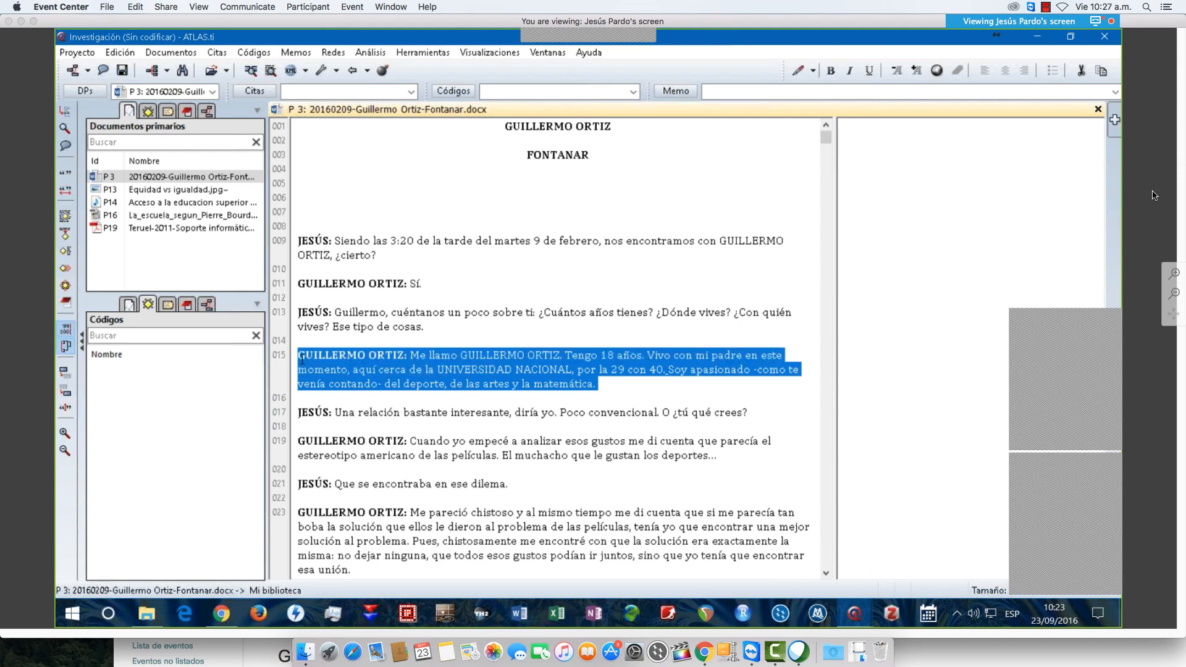
right_click(565, 353)
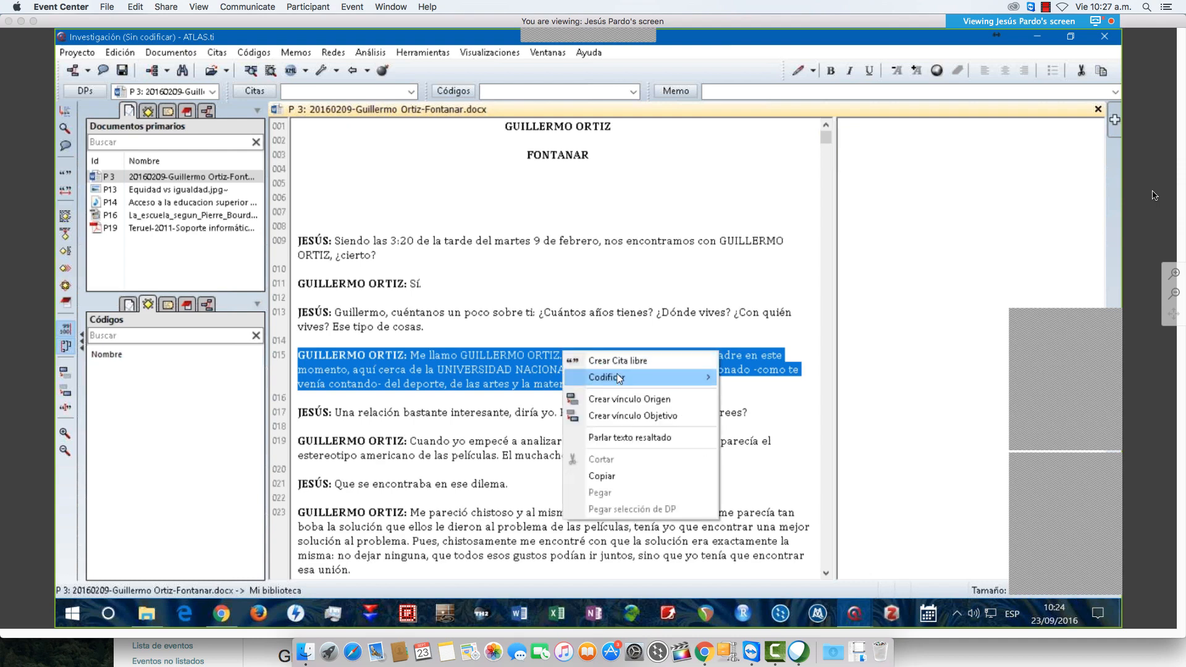
mouse_move(669, 381)
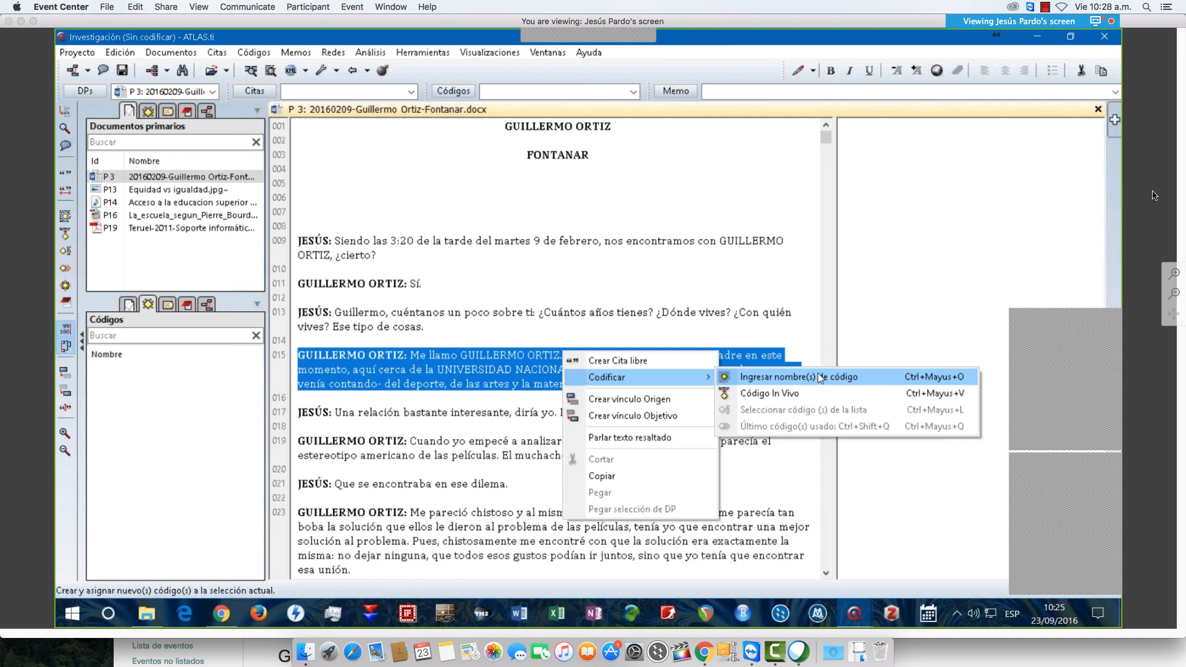
click(861, 376)
drag(832, 306, 469, 188)
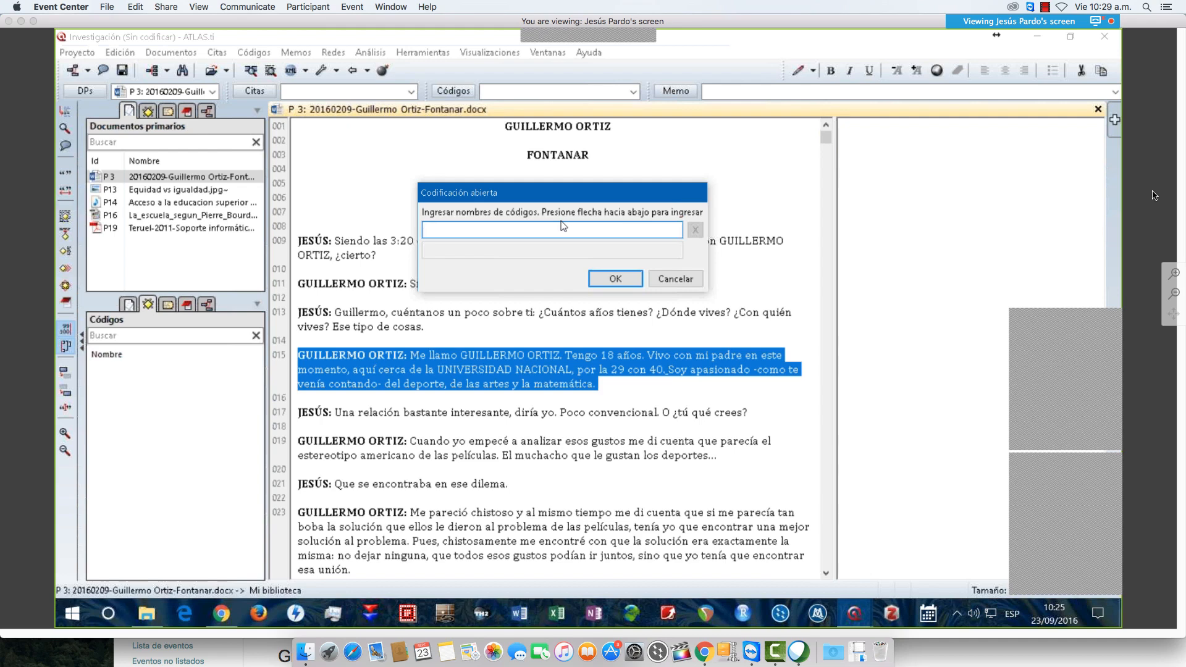
text(Pres)
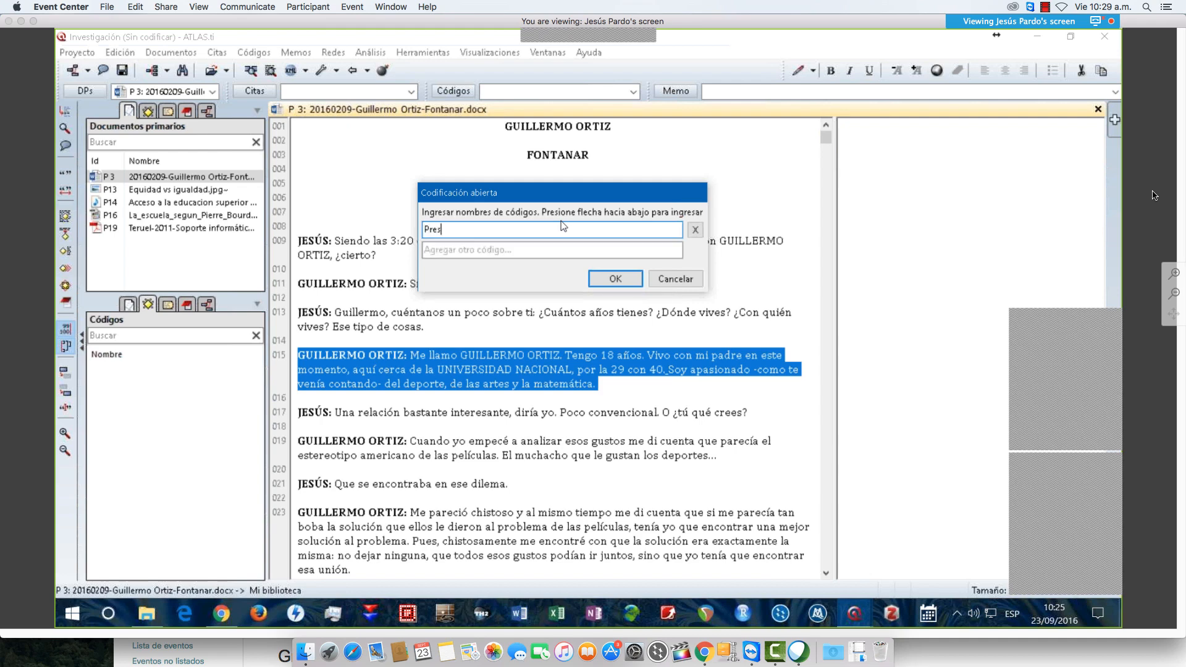
text(entación el entrevistado)
key(Down)
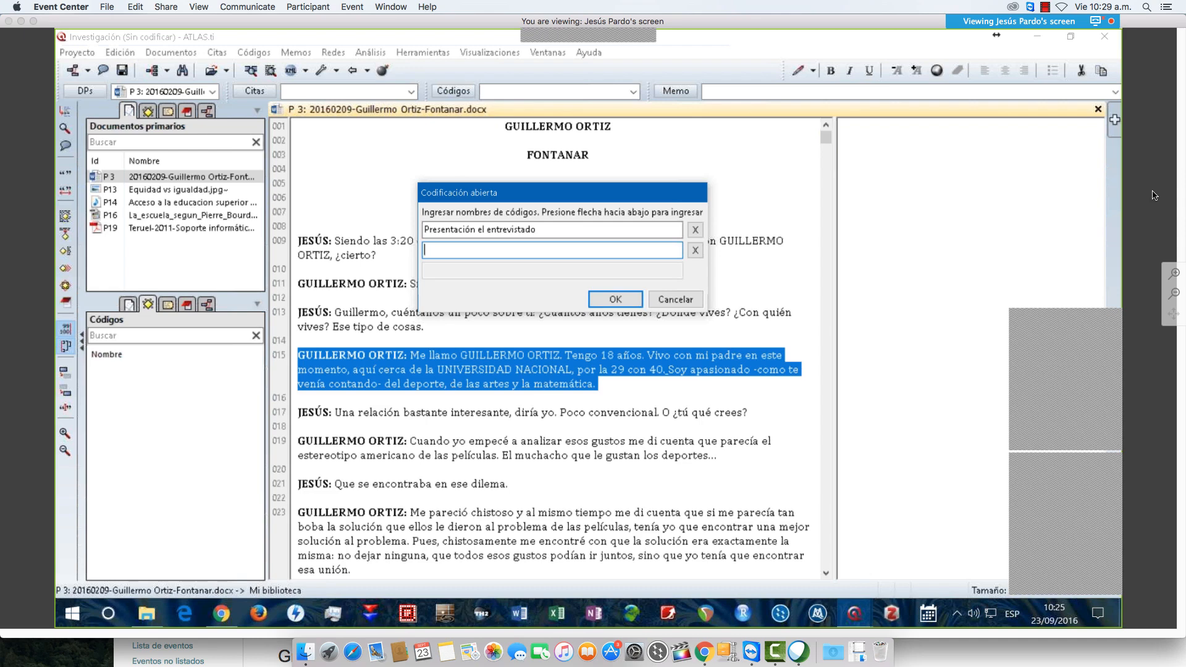
Add the code names "Gusto por los deportes", "Gusto por las artes" and "Gusto por las matemáticas" for the same passage.
text(Gusto por)
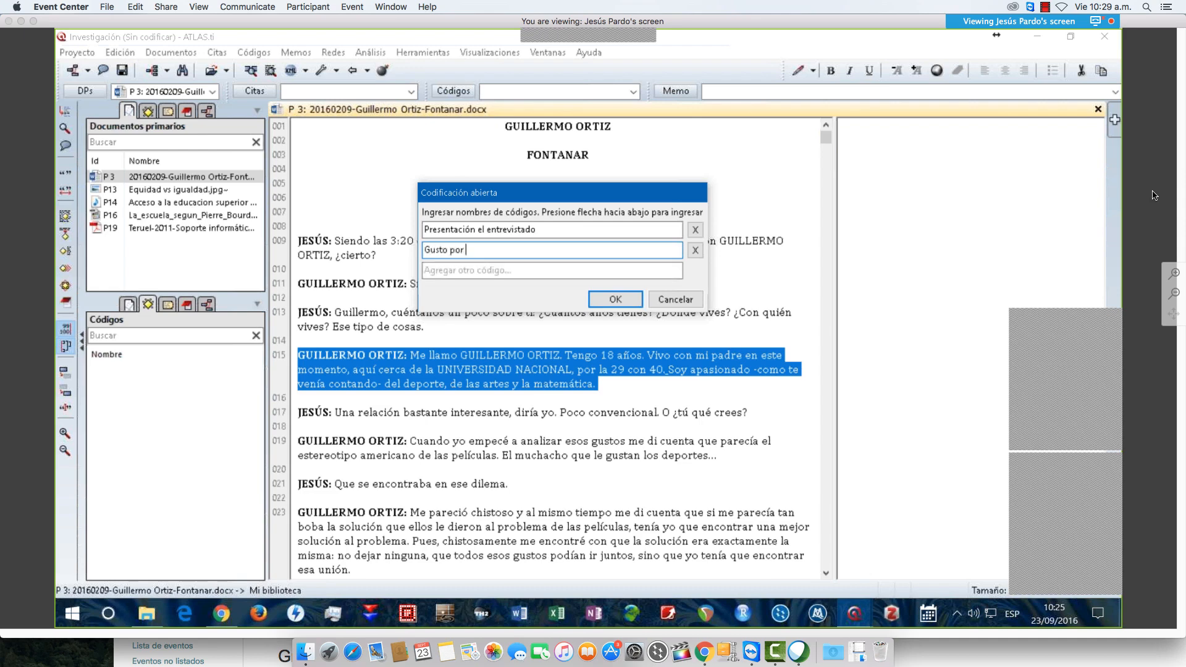
text( los deportes)
key(Down)
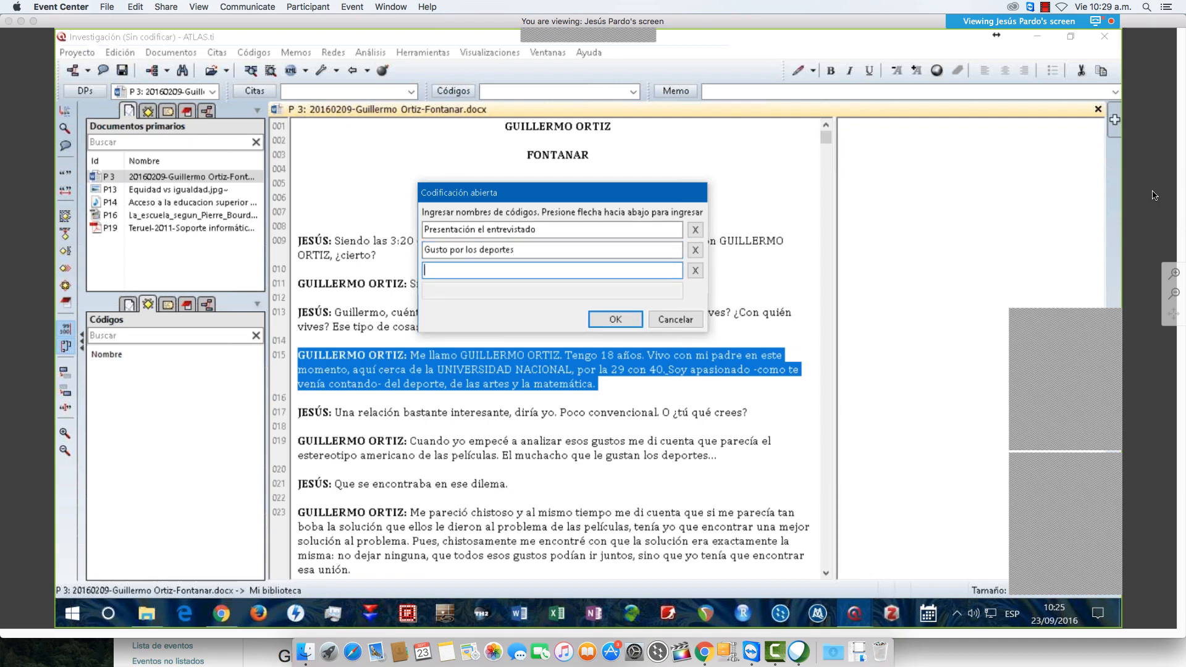
text(Gusto po)
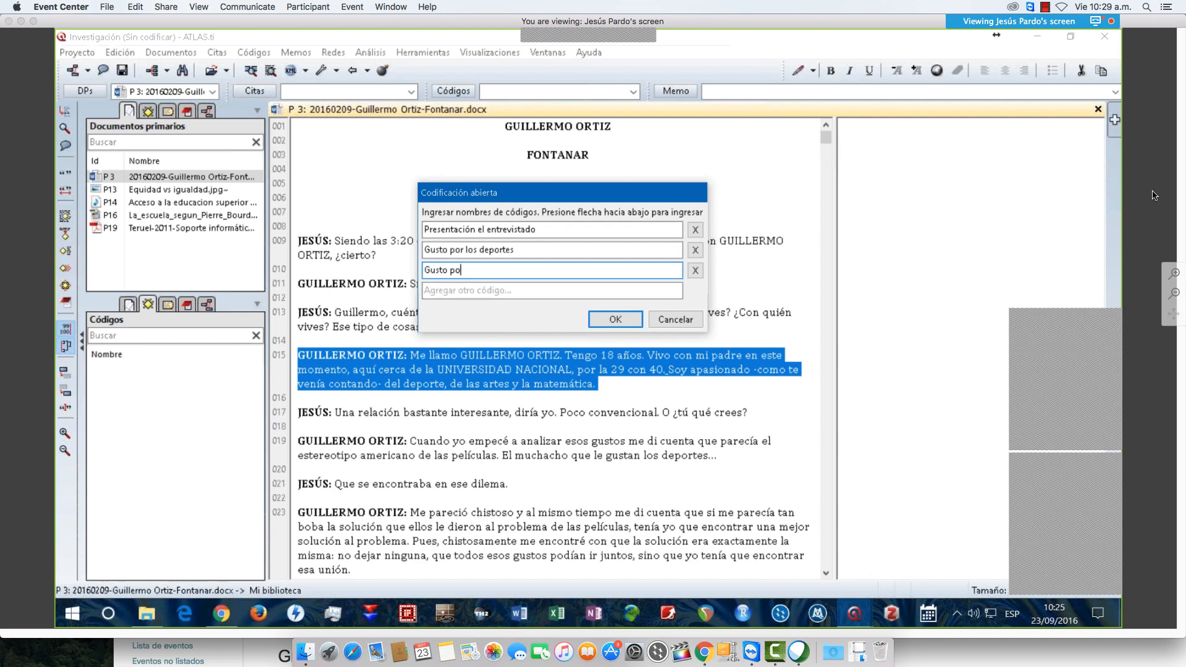
text(r las artes)
key(Down)
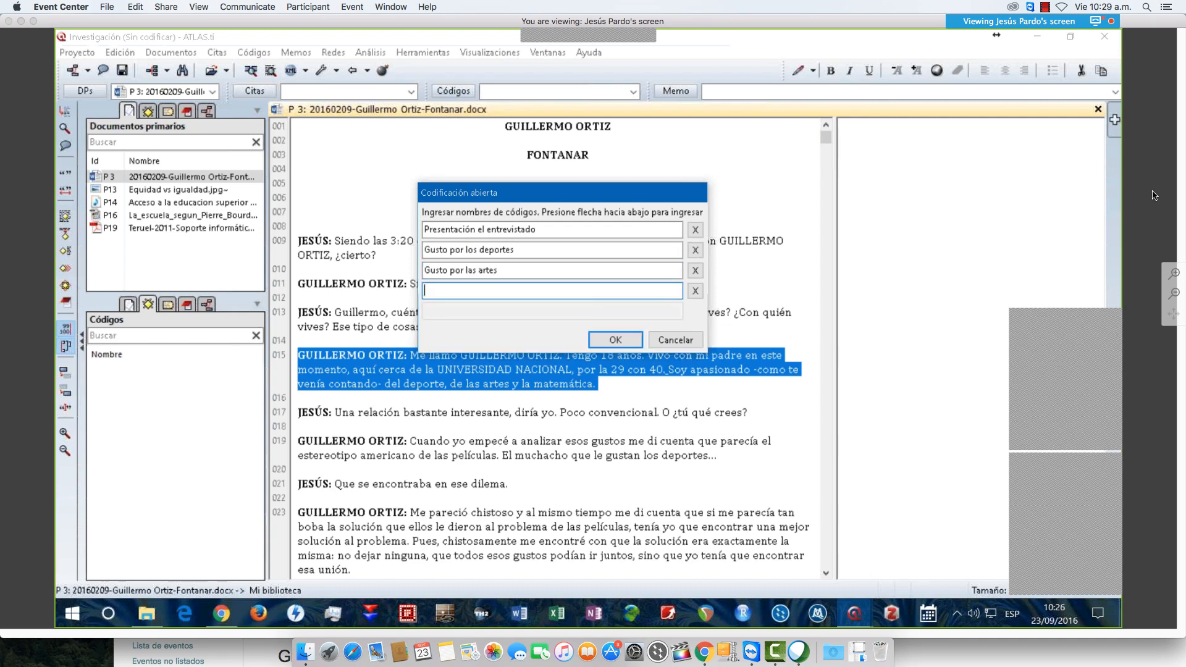
text(Gusto )
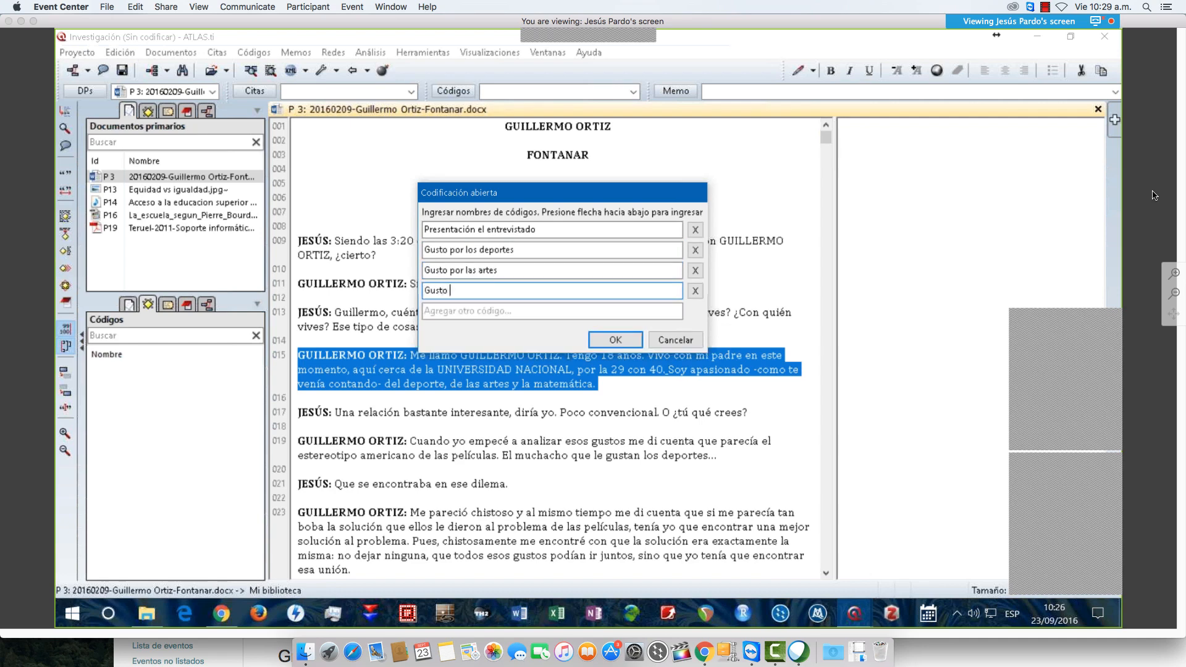
text(por las matemáticas)
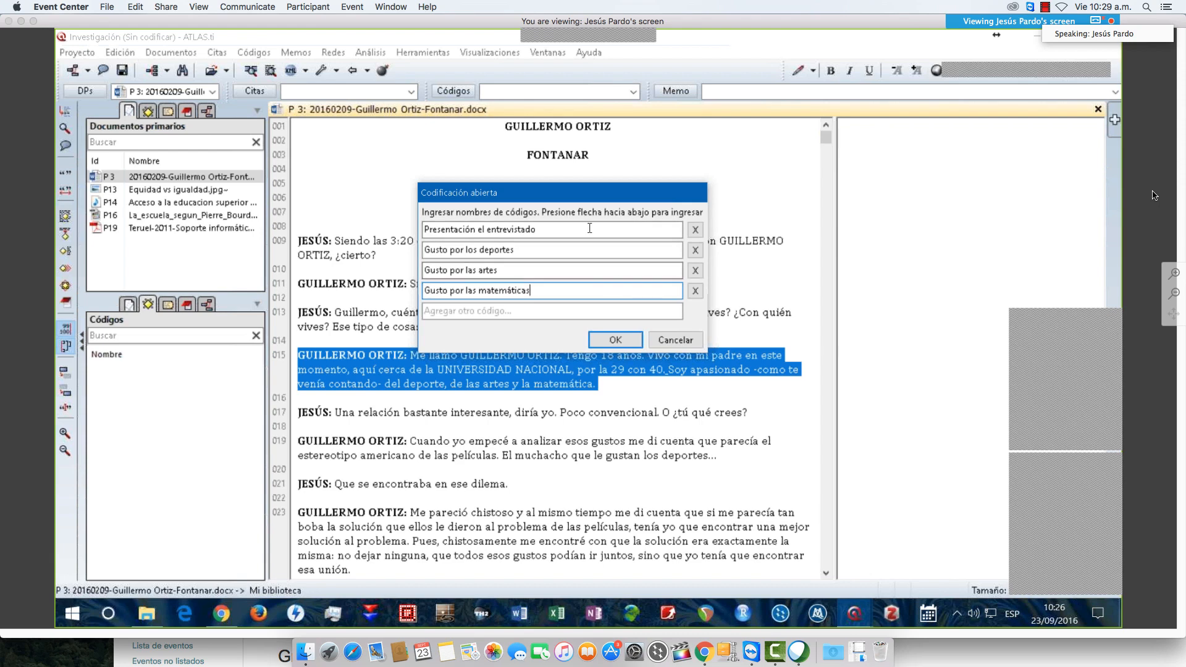
Add a fifth code, "Relación con el padre en términos de vivienda", and apply all the entered codes to paragraph 015.
drag(597, 201, 603, 171)
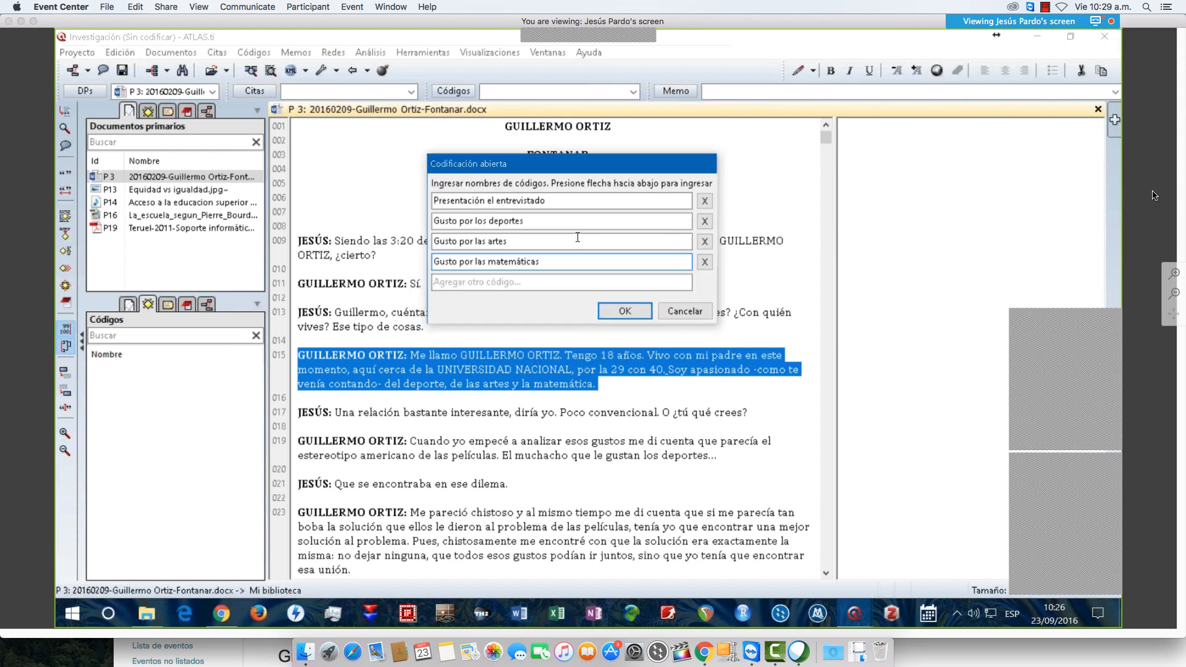
click(551, 284)
text(Re)
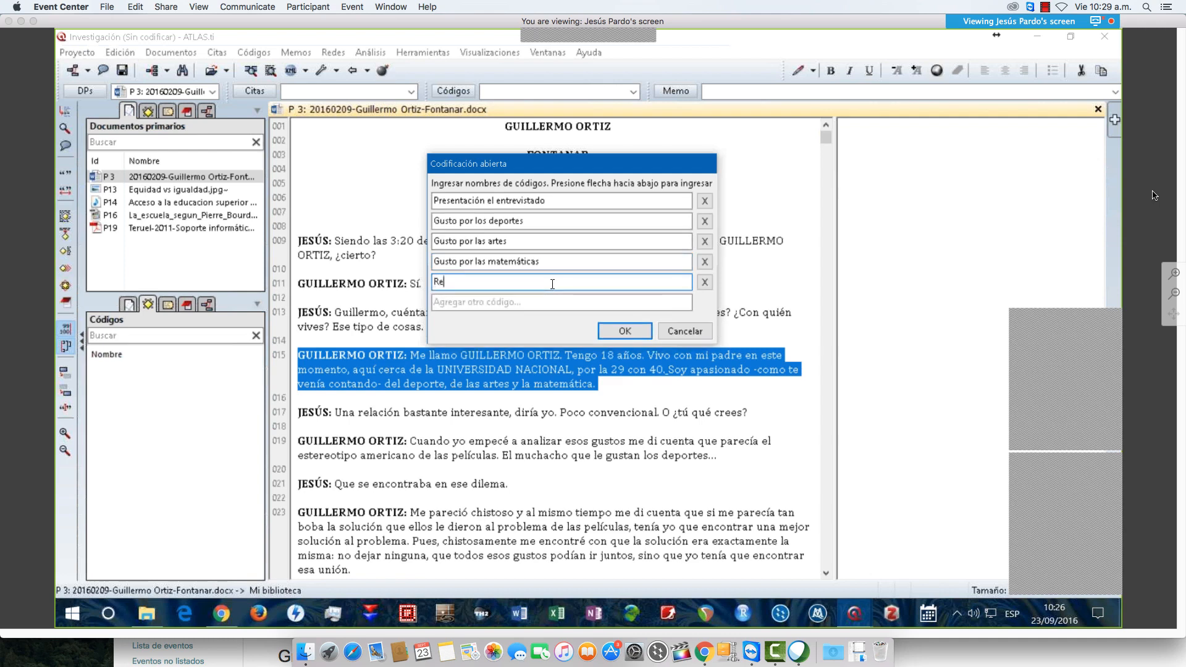
text(lación con el padre entérminos)
key(ctrl+Left)
key(Right)
key(Right)
key(End)
text(de vivienda)
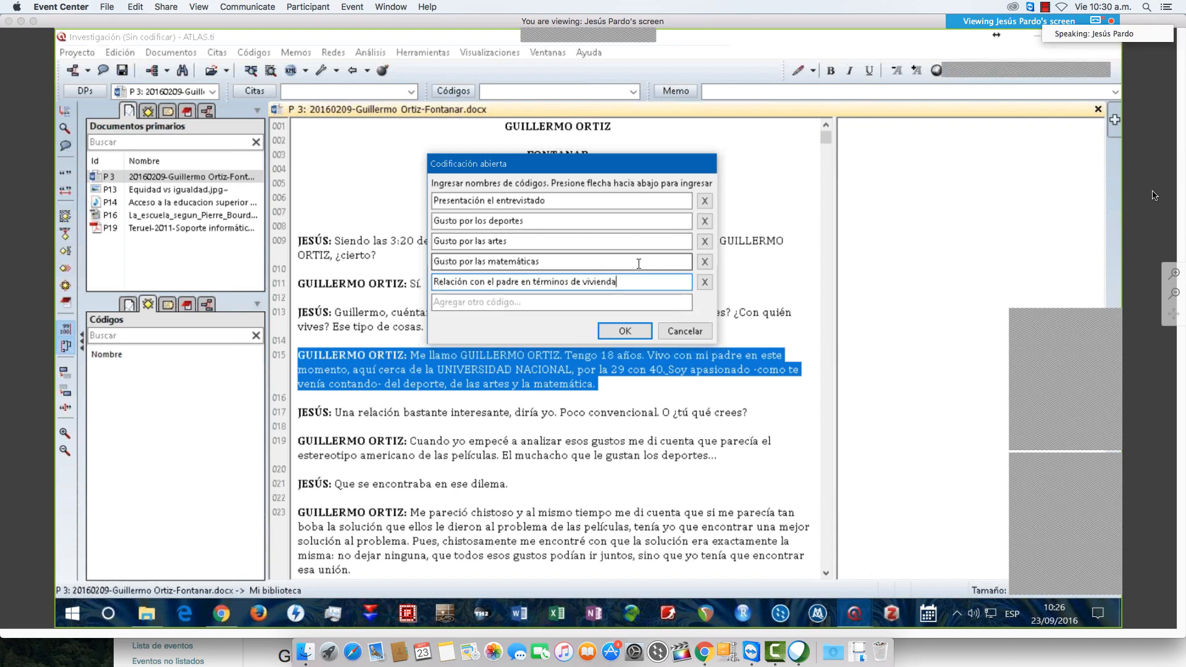
click(626, 332)
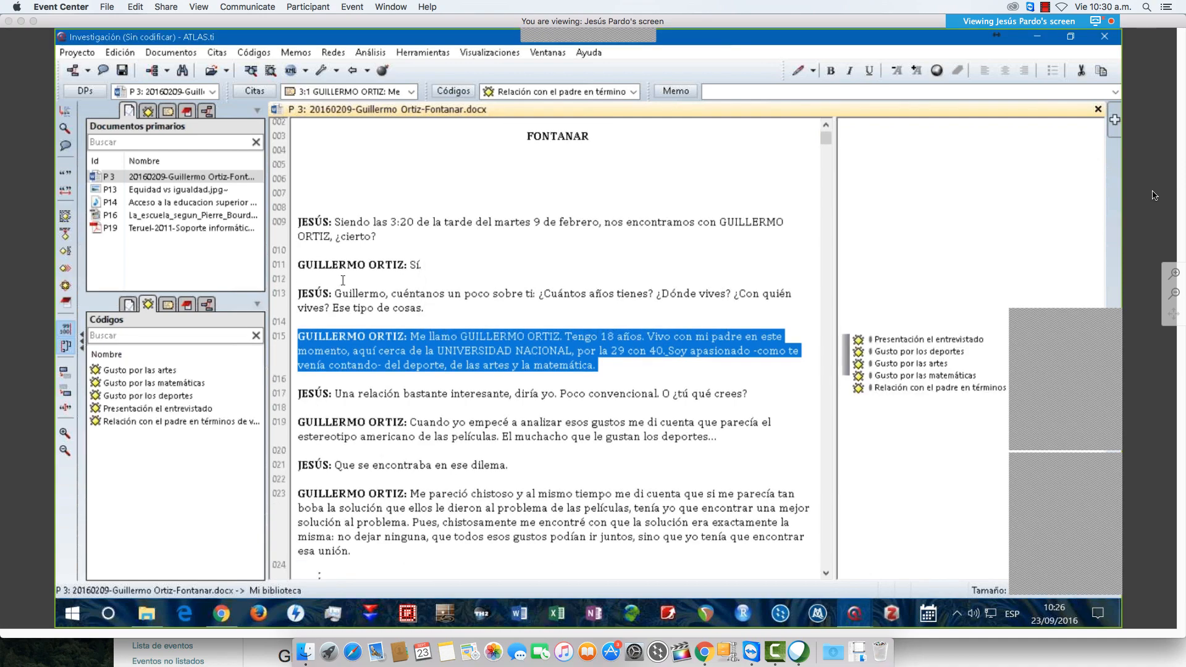
Start open coding of the interviewee's answer in paragraph 019, entering "Conciencia reflexiva" as the first code name.
scroll(343, 281, down, 3)
click(343, 282)
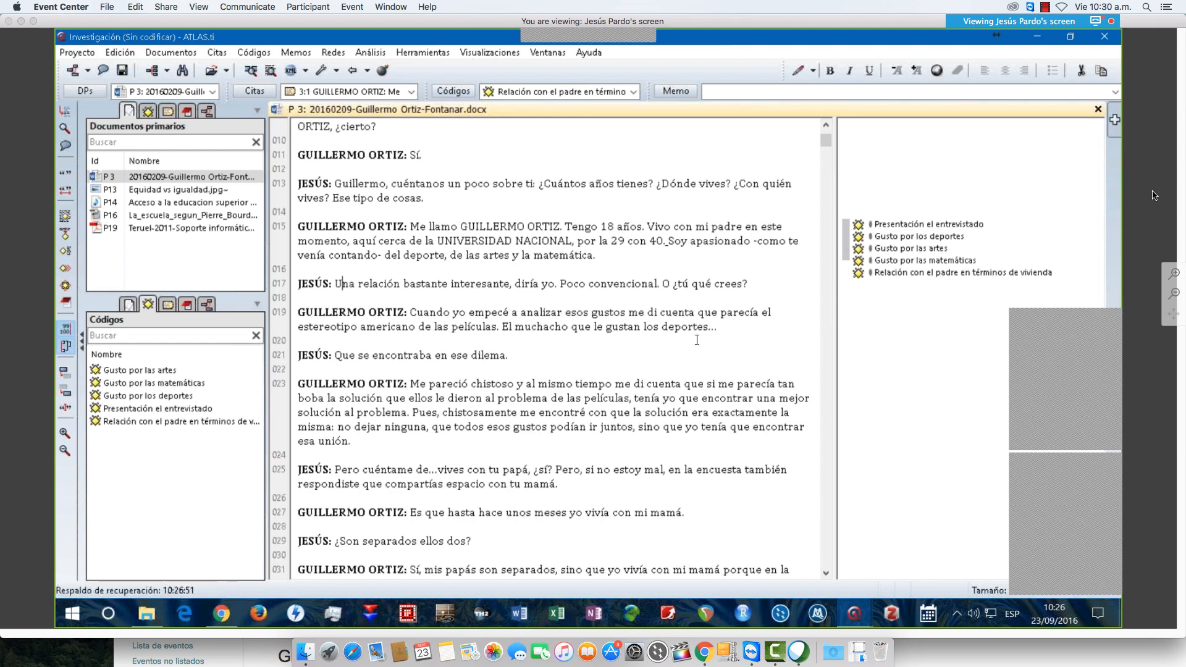
triple_click(598, 315)
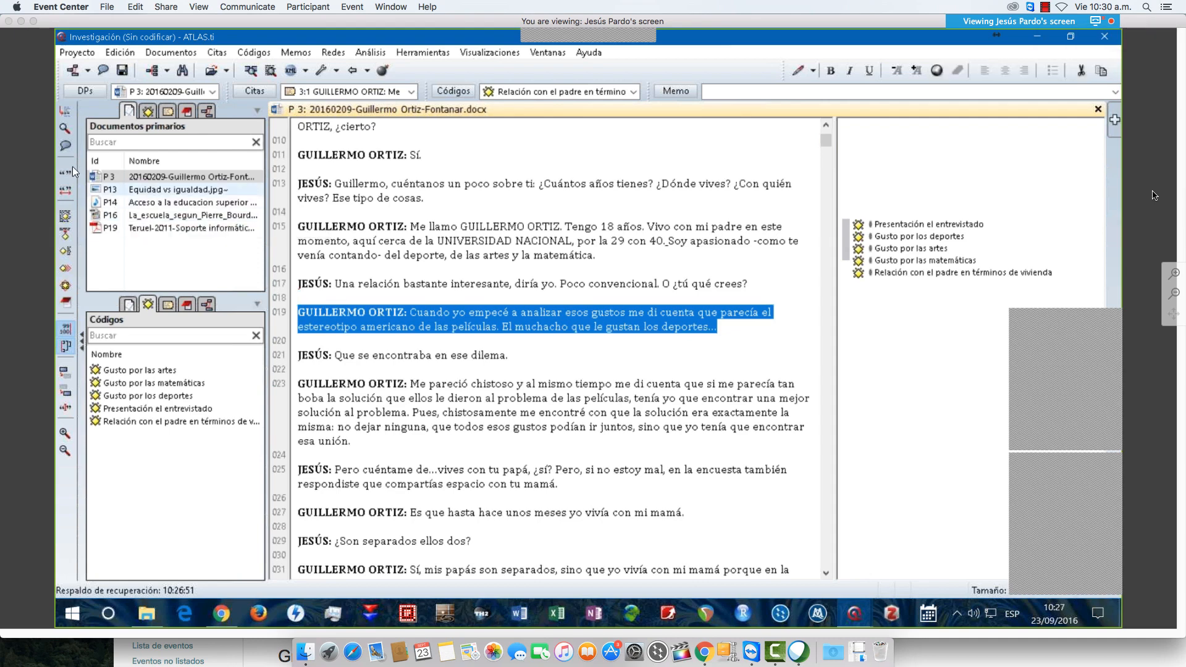
click(65, 221)
drag(218, 219, 437, 190)
text(Co)
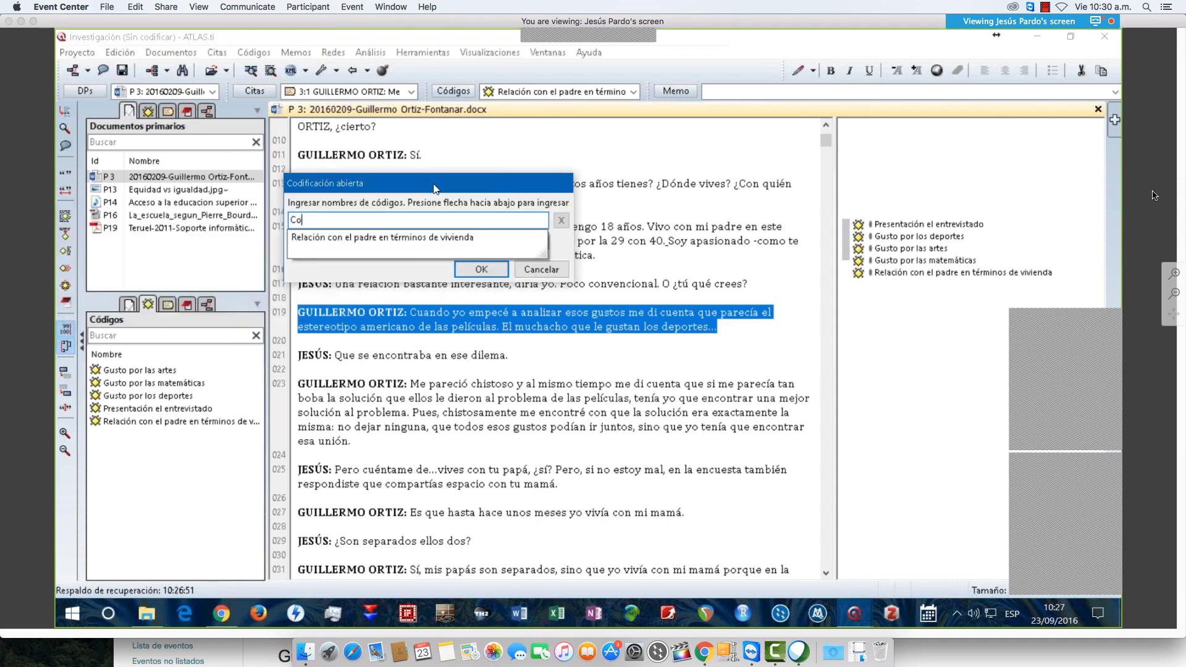
text(nciencia reflexiva)
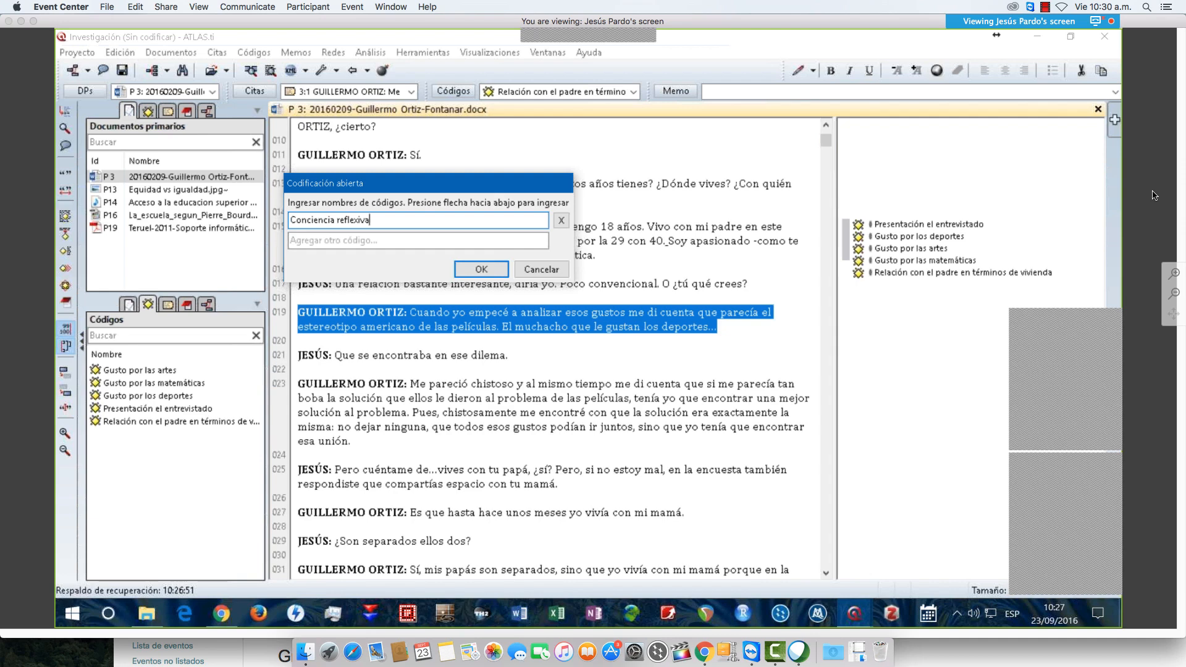
key(Down)
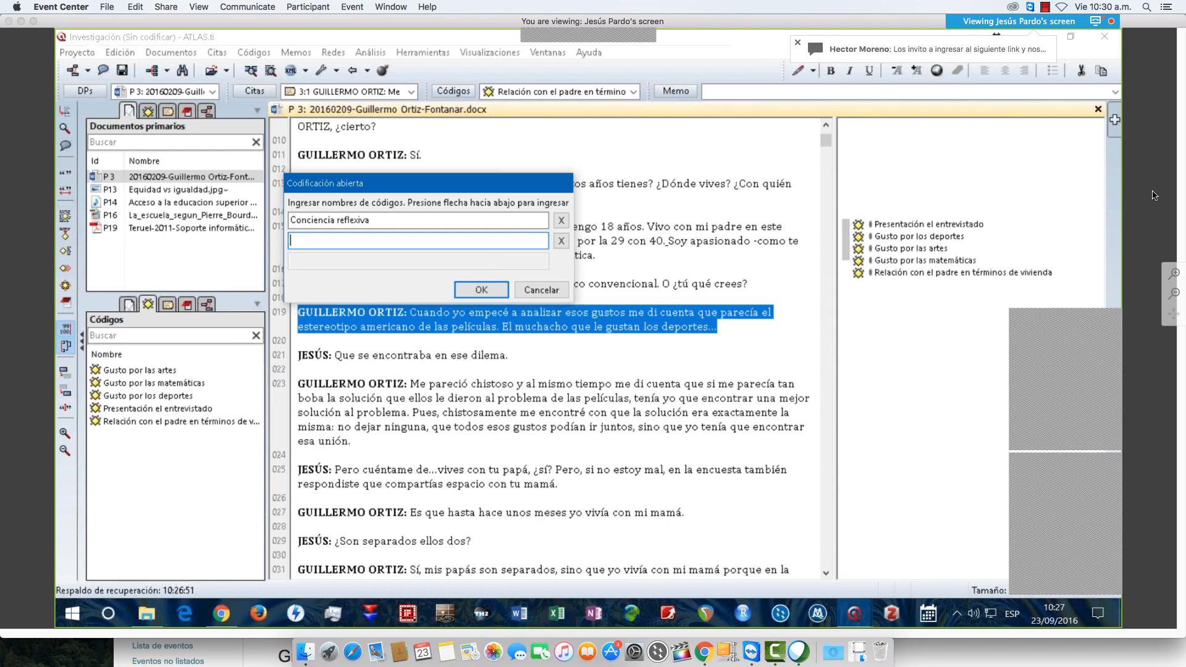
Add "Esteoreotipo americano" as a second code and apply both codes to paragraph 019.
text(Este)
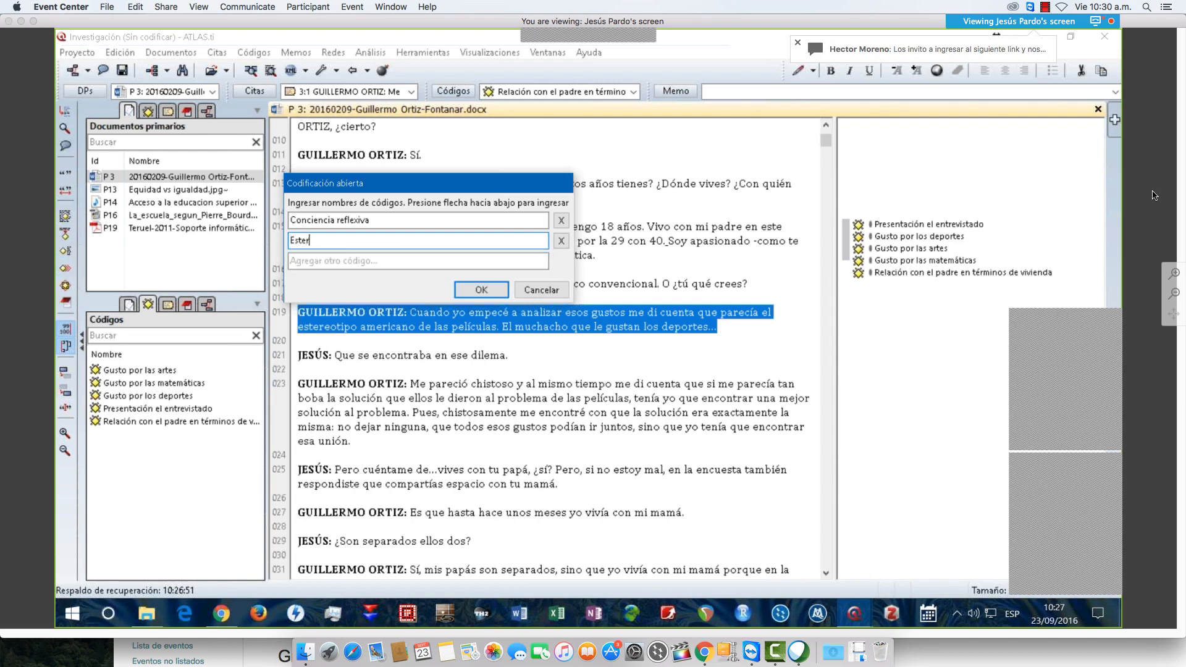
text(ore)
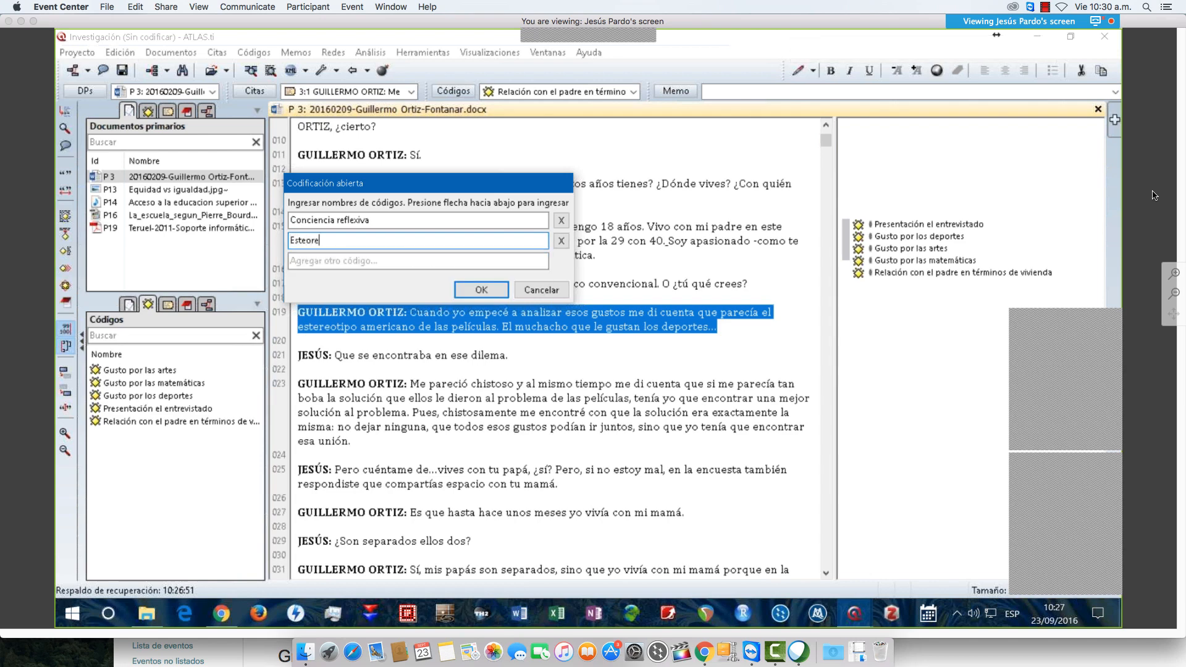
text(otipo americano)
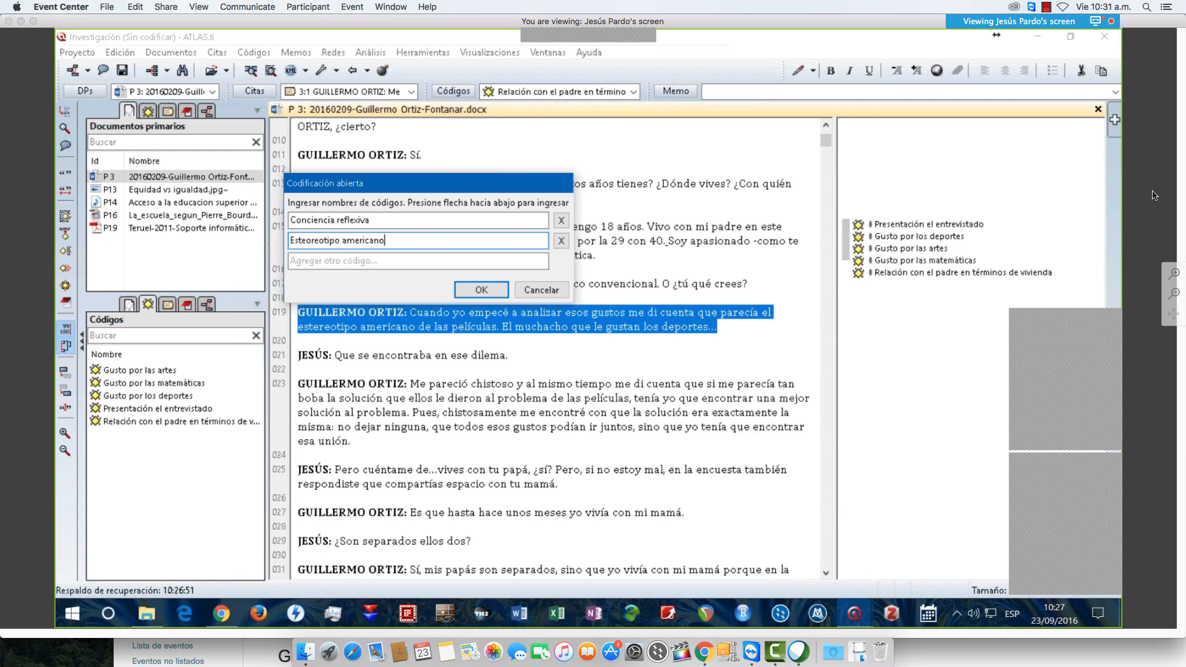
key(Return)
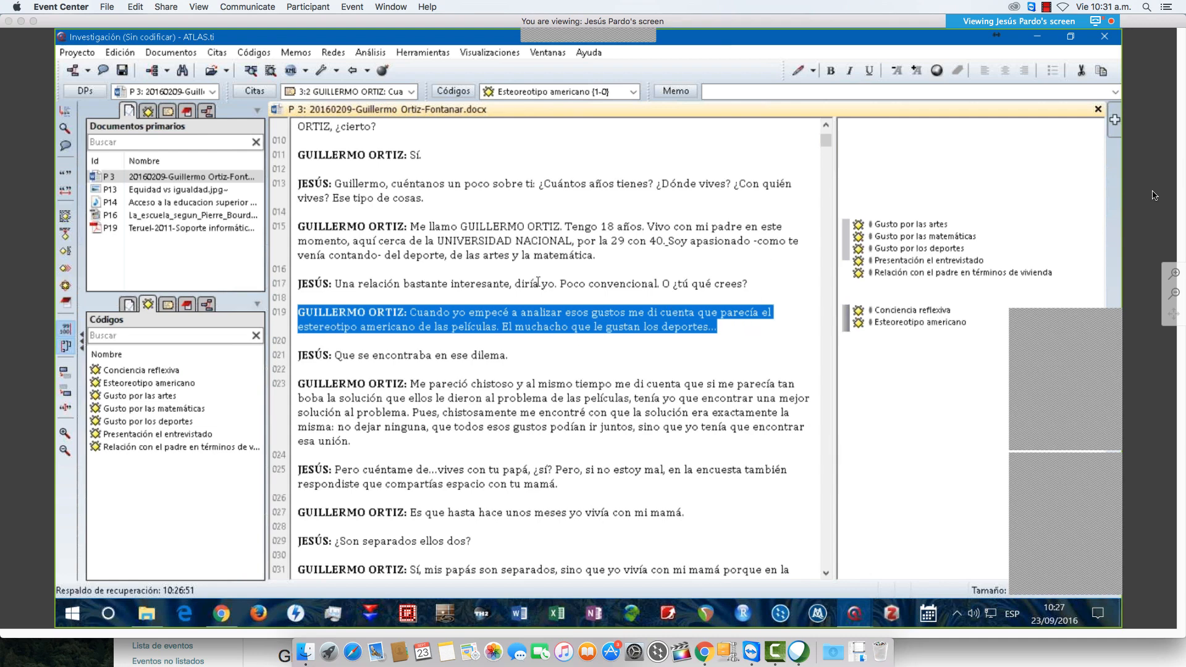
Code the interviewee's whole answer in paragraph 023 with the existing code "Conciencia reflexiva", chosen from the code list.
scroll(472, 272, down, 1)
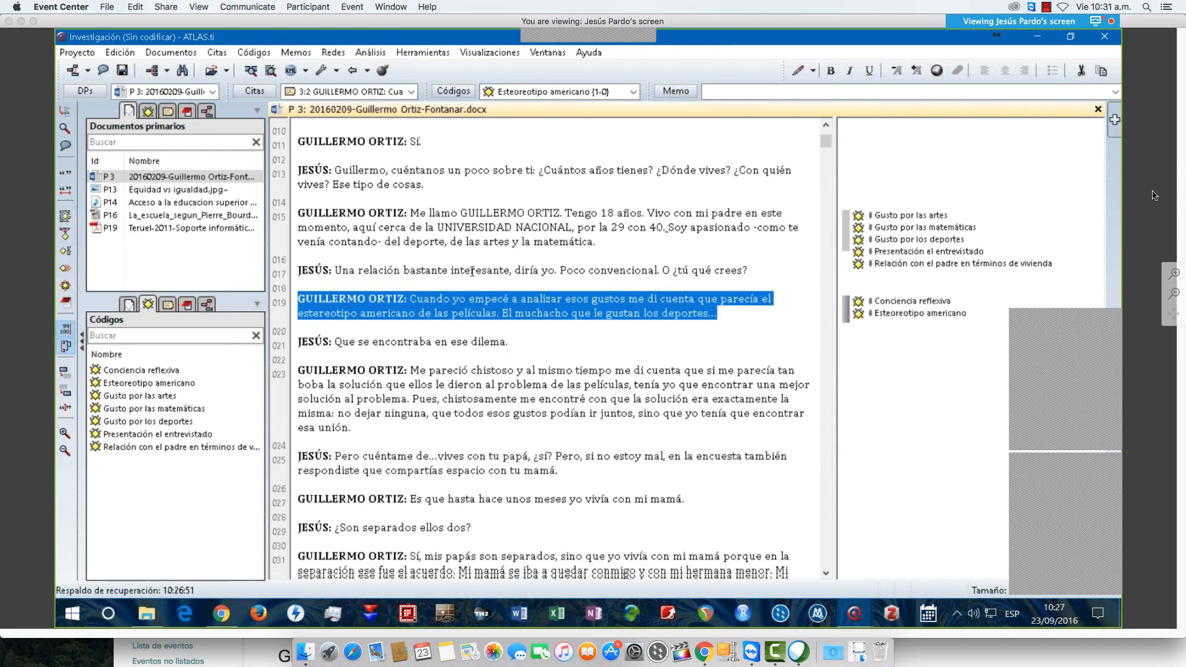
scroll(472, 272, down, 2)
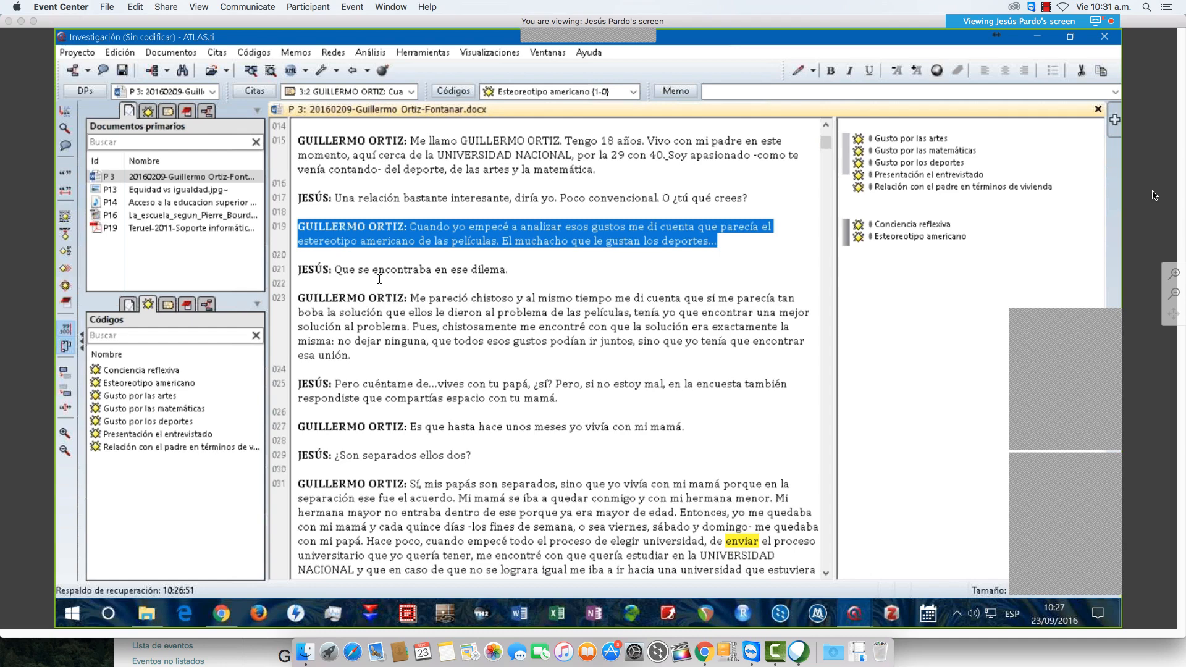
scroll(362, 292, down, 1)
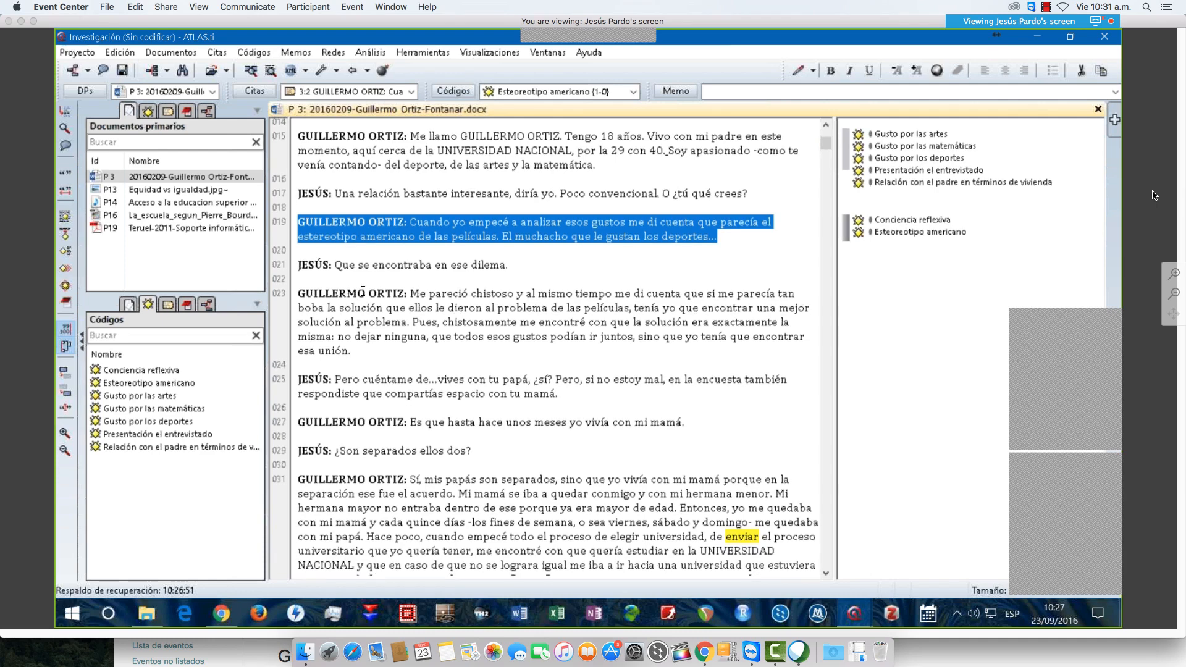
scroll(363, 292, down, 3)
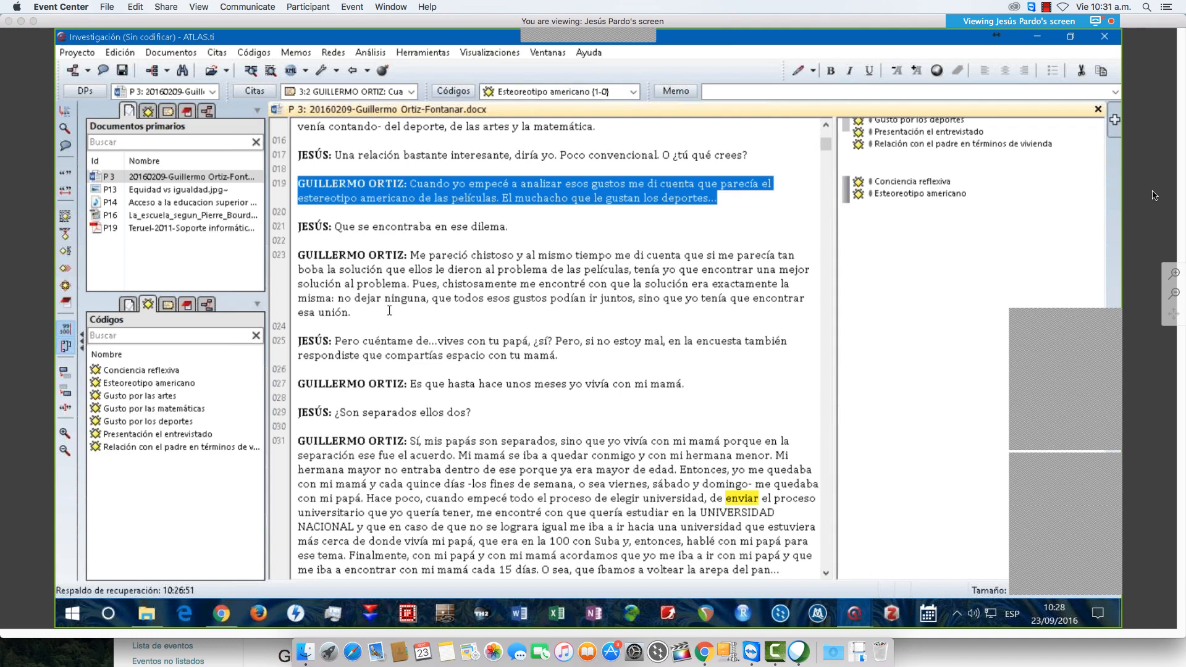
drag(355, 312, 347, 238)
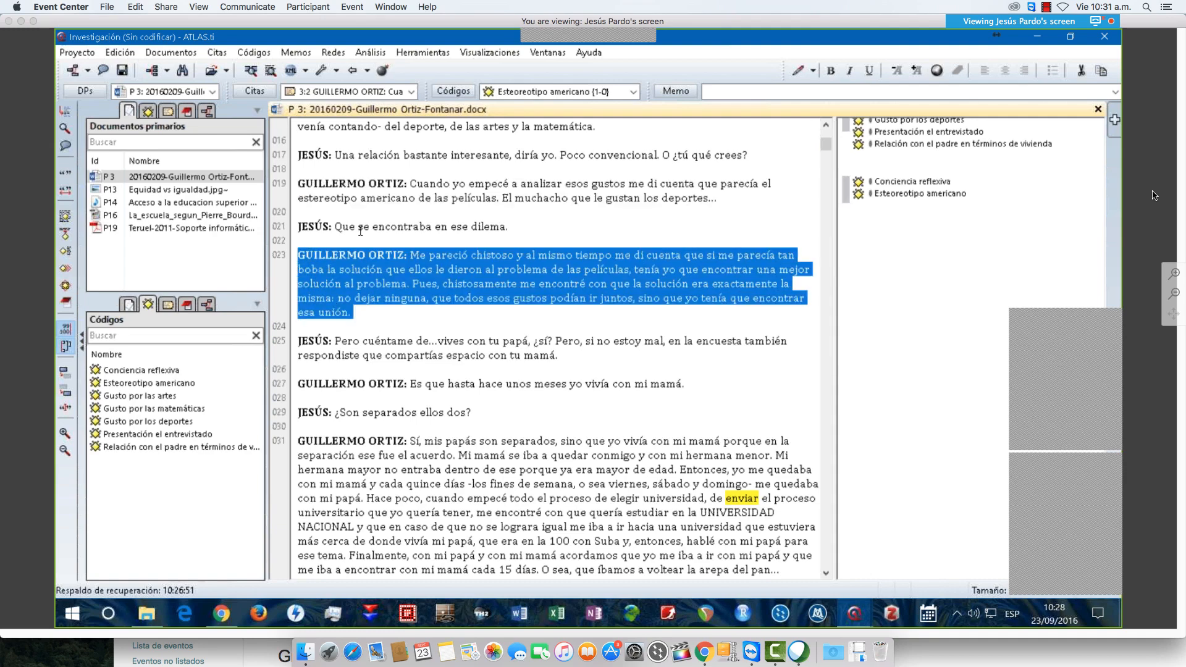
right_click(381, 281)
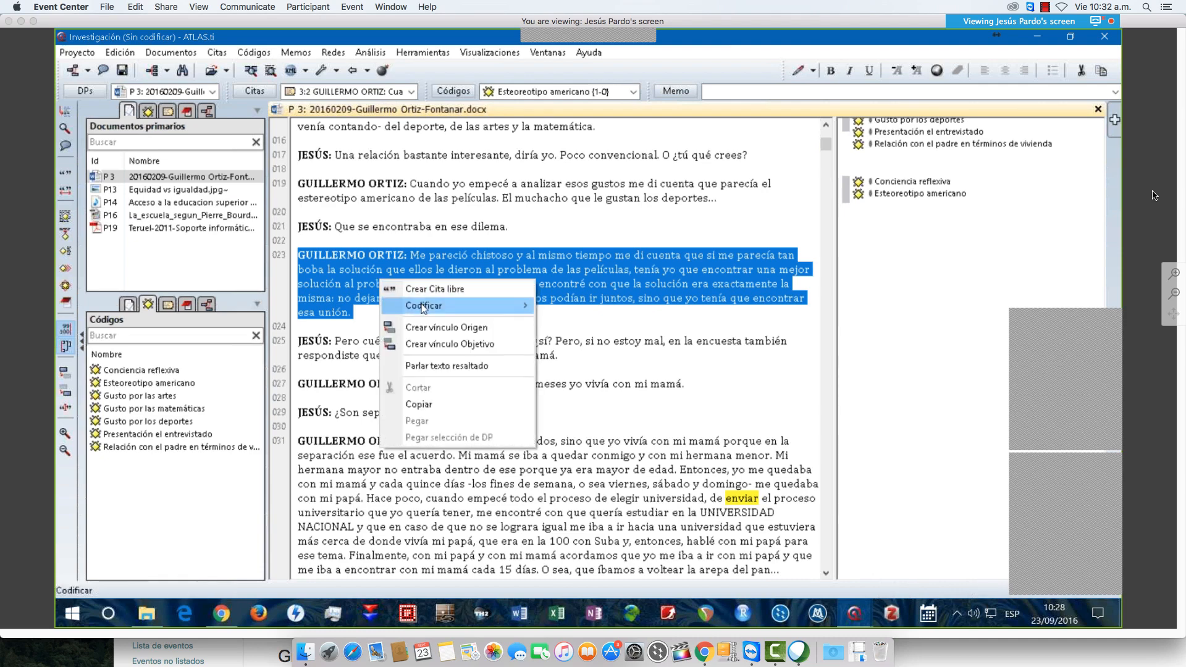
mouse_move(436, 307)
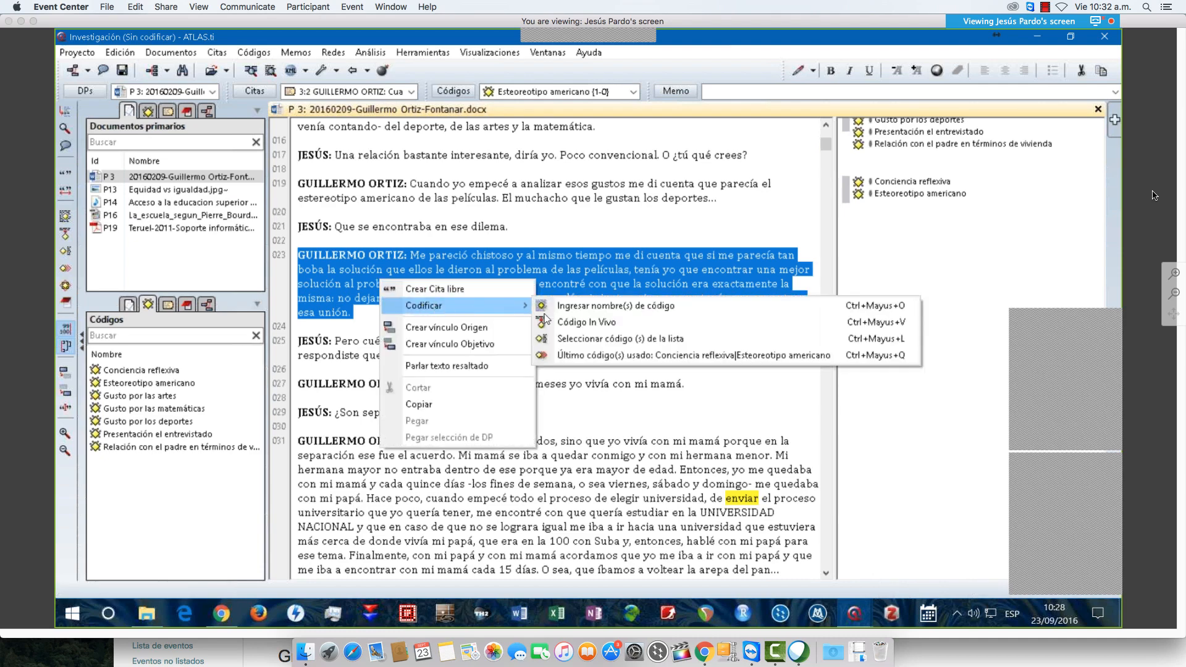
click(630, 342)
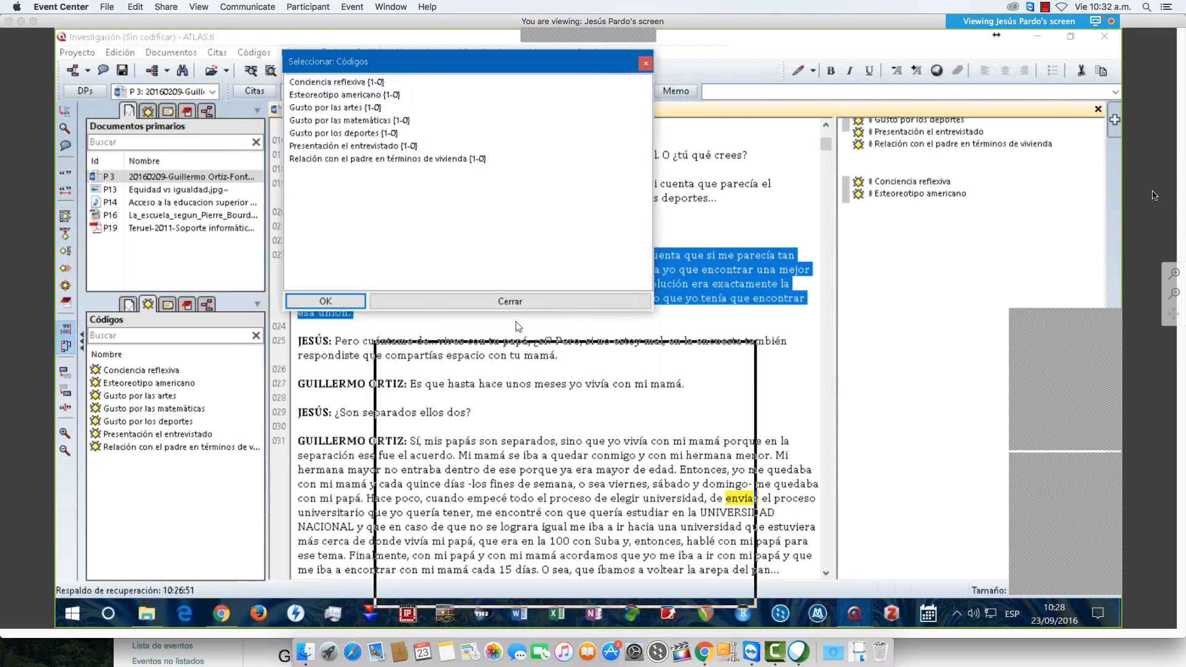
drag(517, 322, 501, 342)
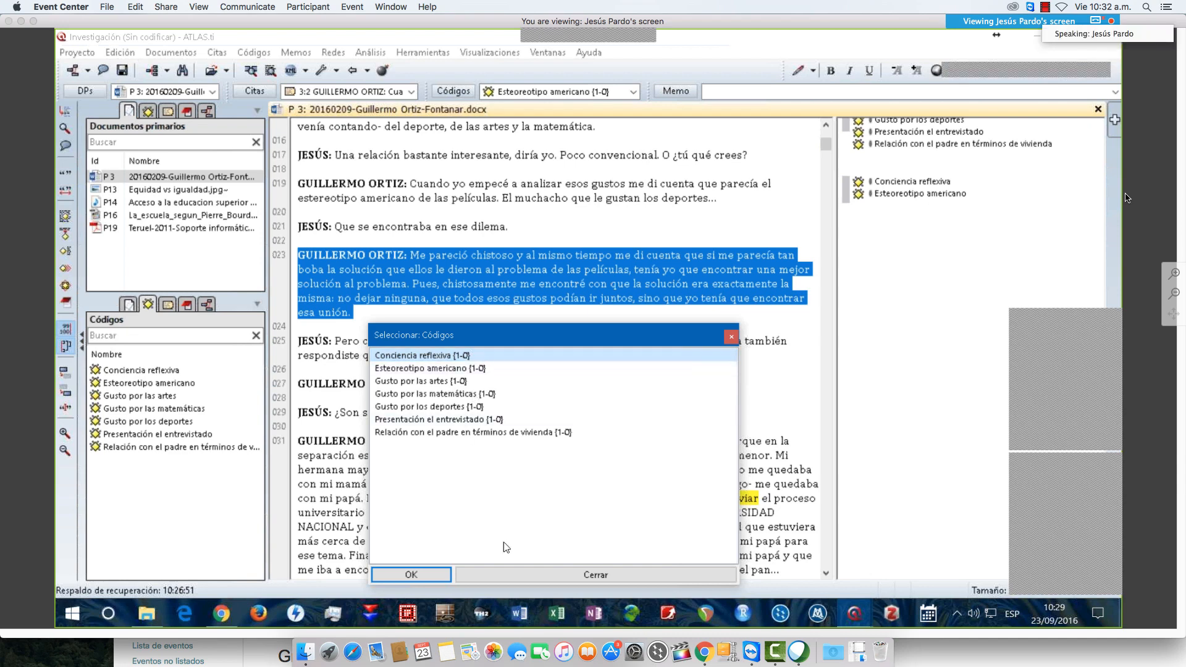
click(437, 576)
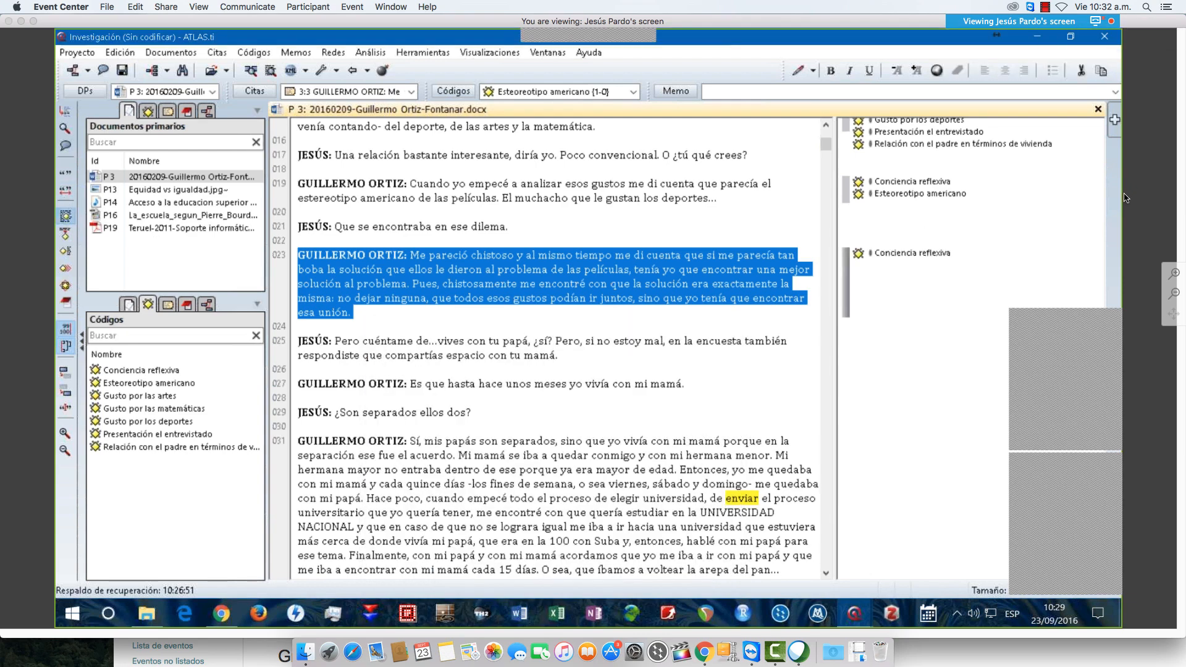
Add the new open code "Interés por resolver los problemas de forma individual" to the answer in paragraph 023.
click(65, 217)
drag(151, 221, 435, 131)
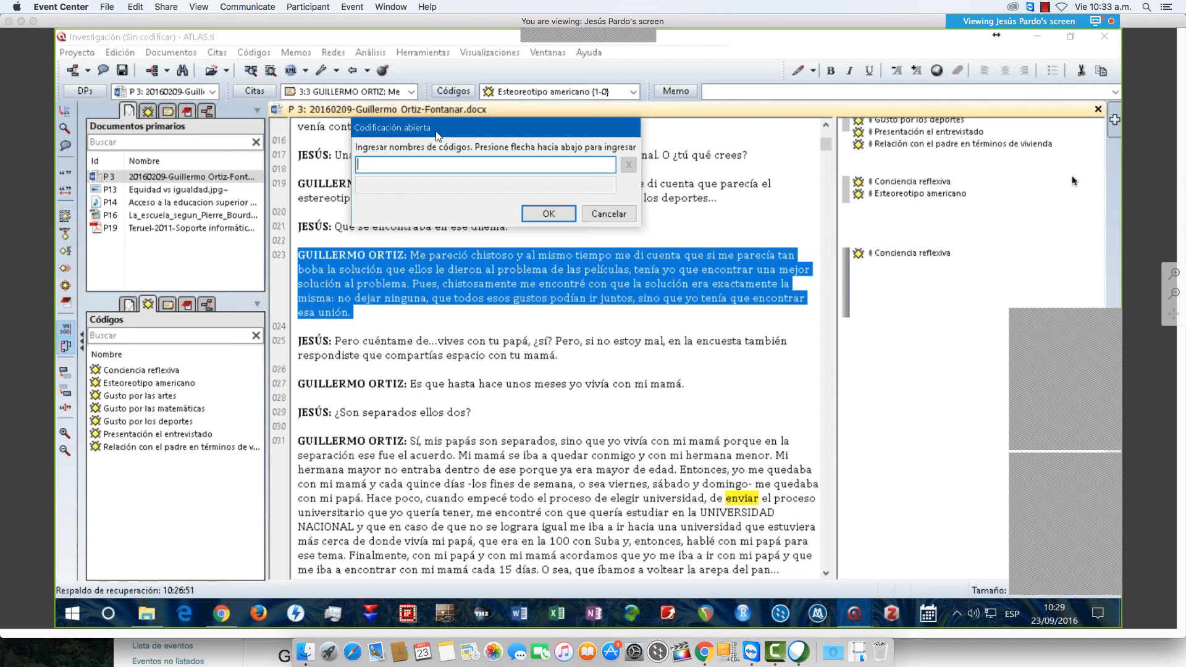
text(Inter)
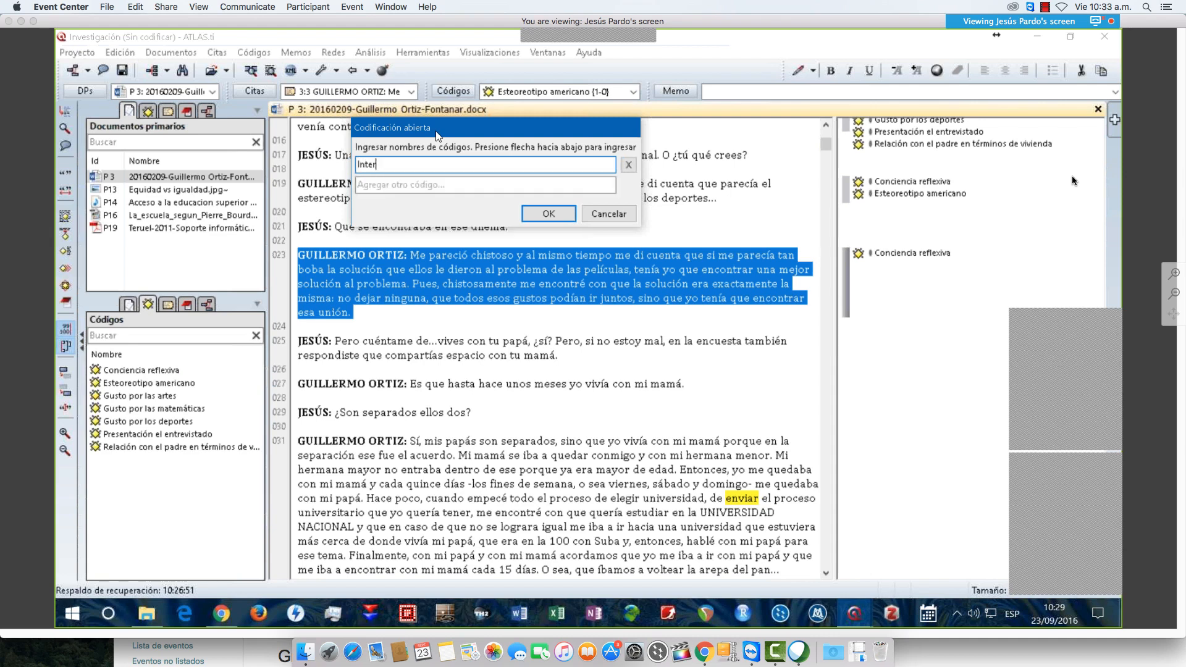
text(és por reolver los problemas d)
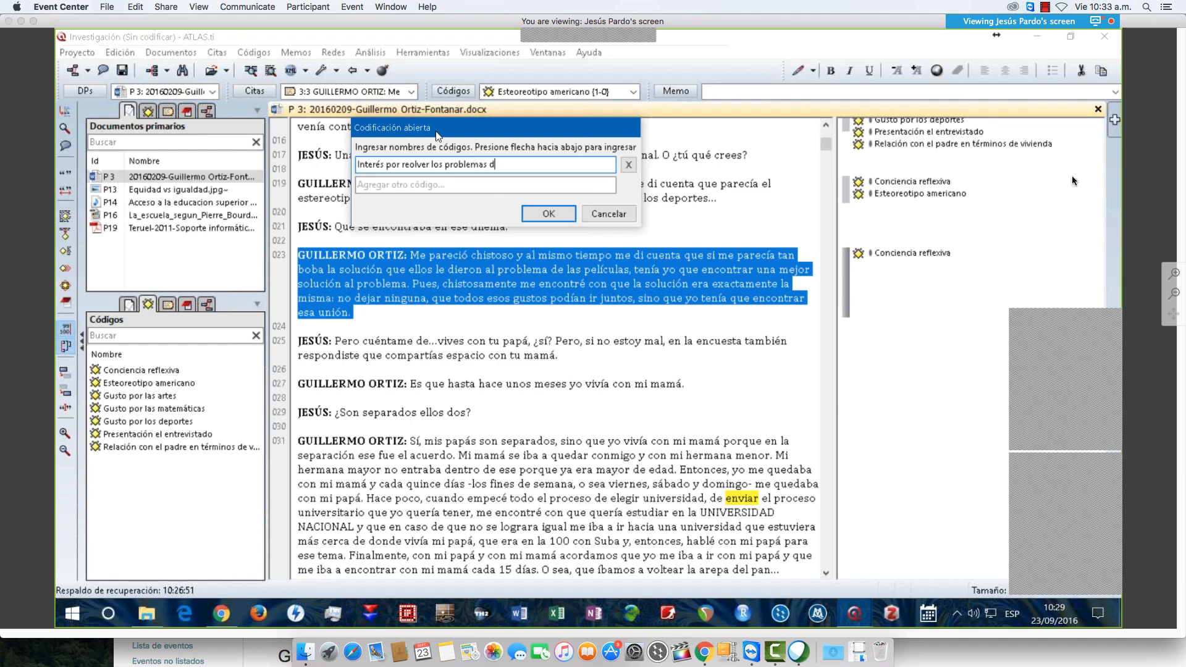
text(e forma individual)
click(402, 165)
key(Right)
key(Right)
text(s)
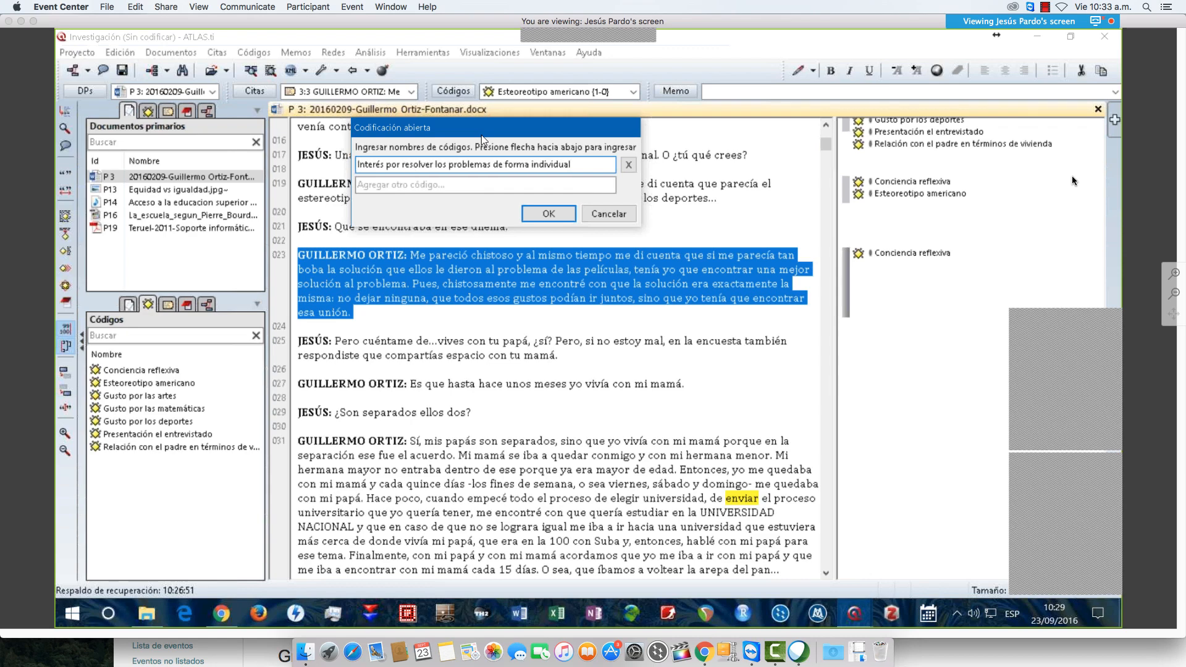
click(548, 213)
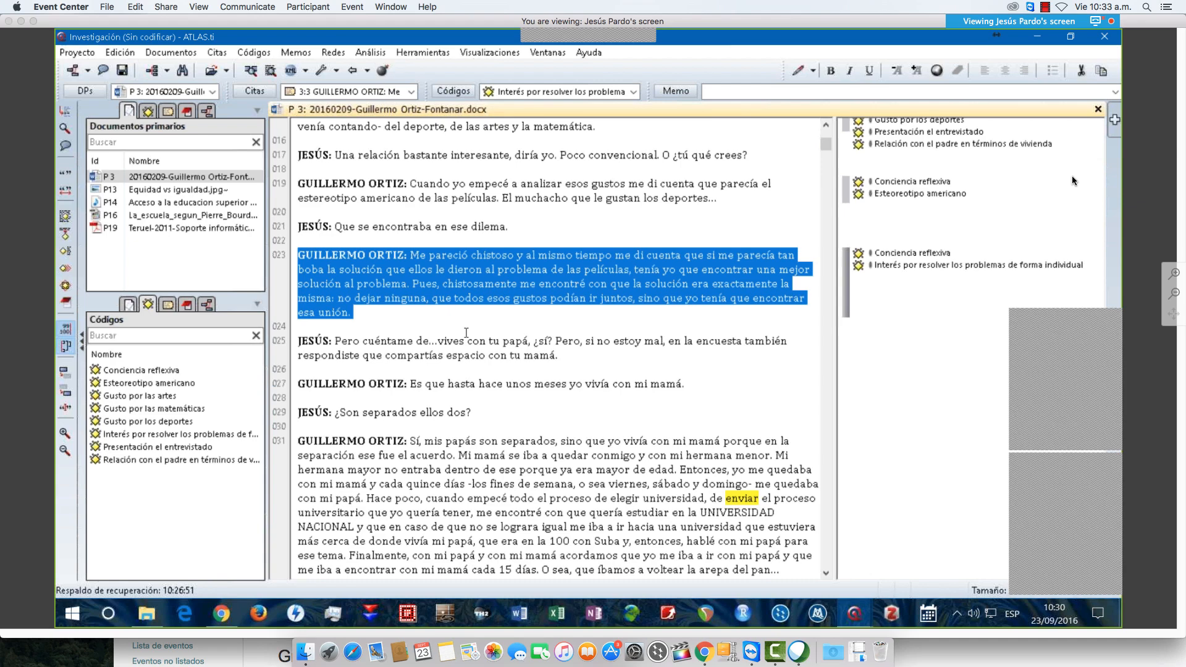
Add another new open code, "Decisiones como algo natural", to the same answer in paragraph 023.
scroll(466, 333, down, 1)
scroll(644, 253, down, 2)
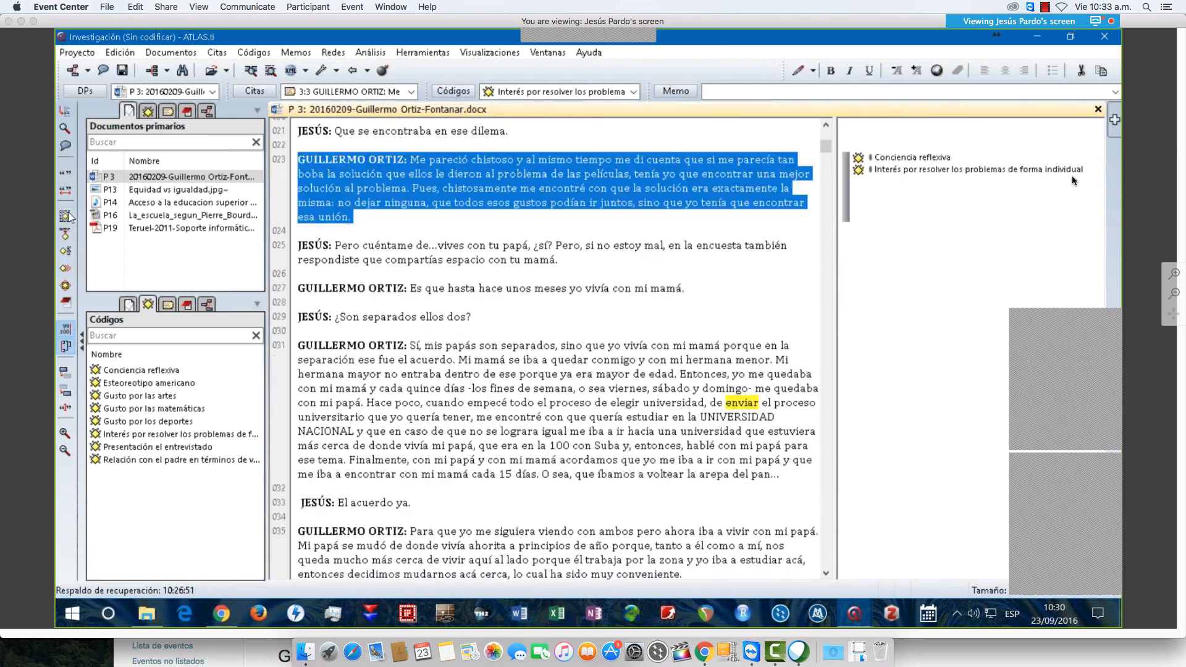
click(66, 216)
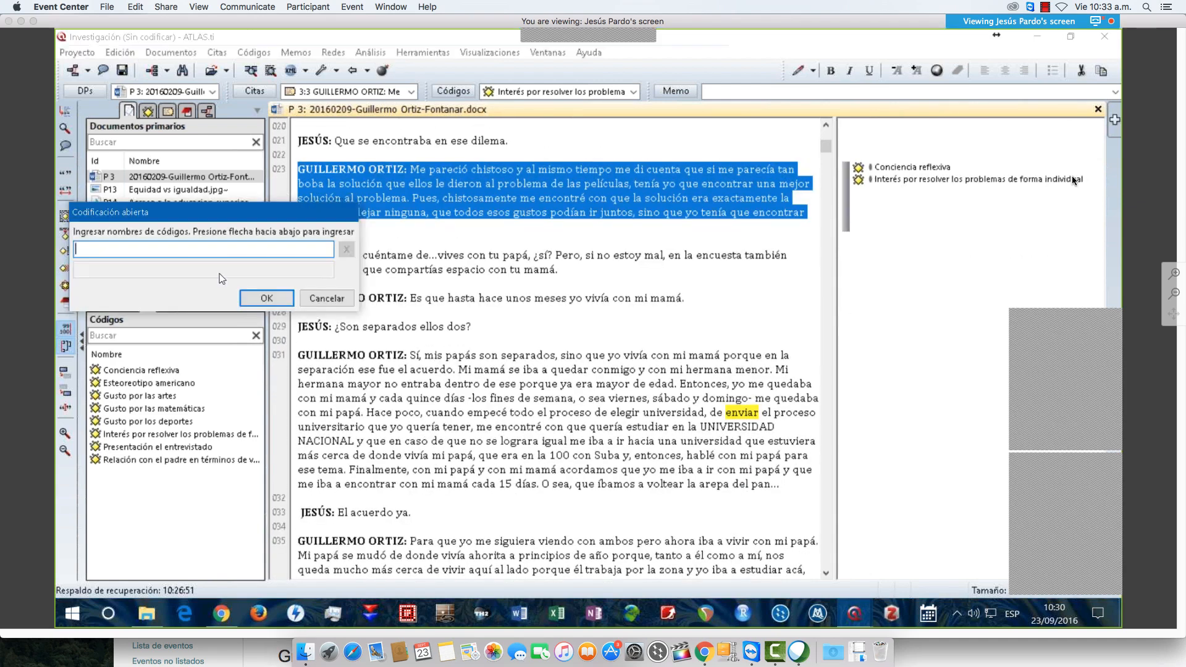
text(D)
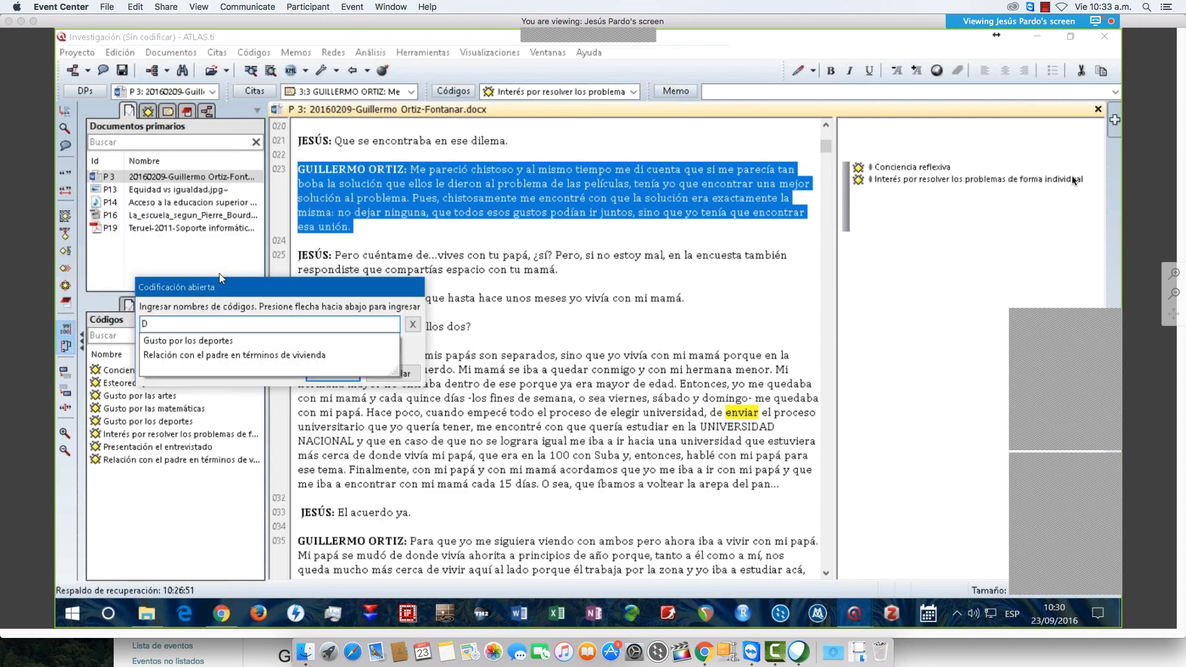
text(ecisiones )
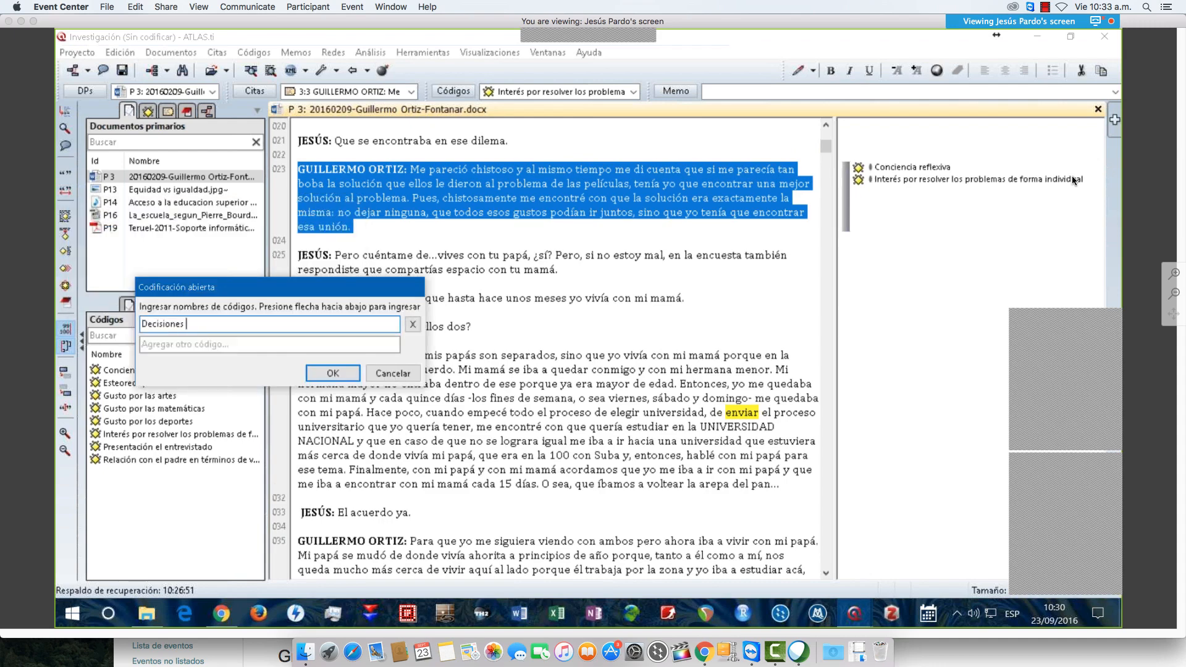
text(como algo natural)
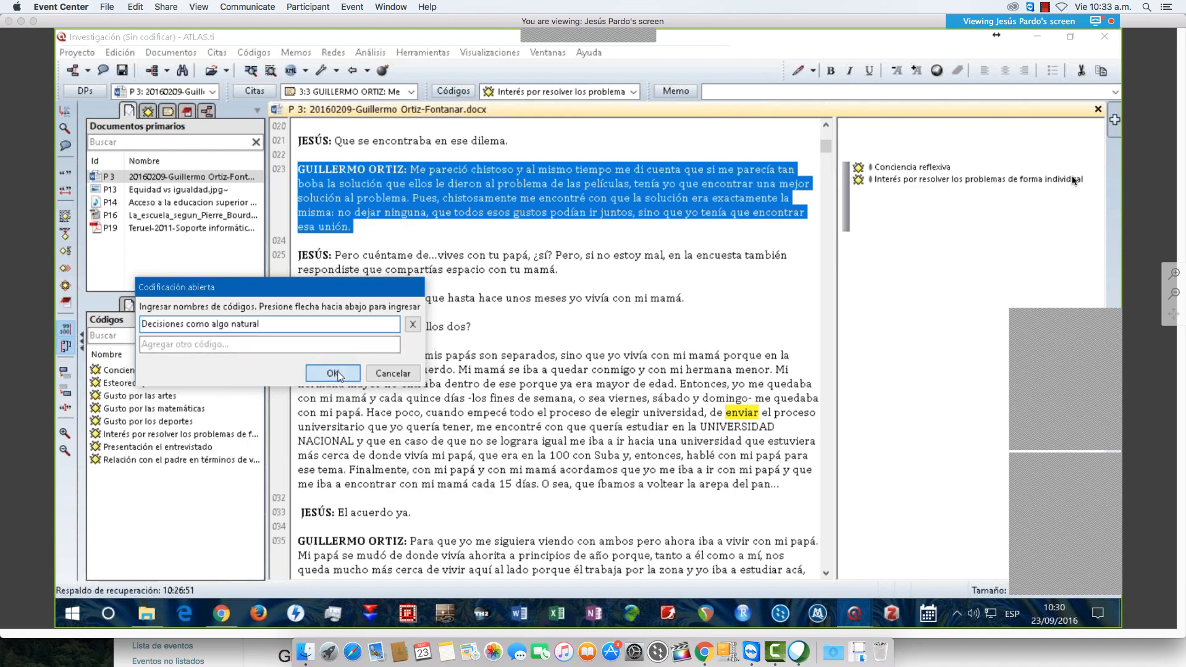
click(333, 373)
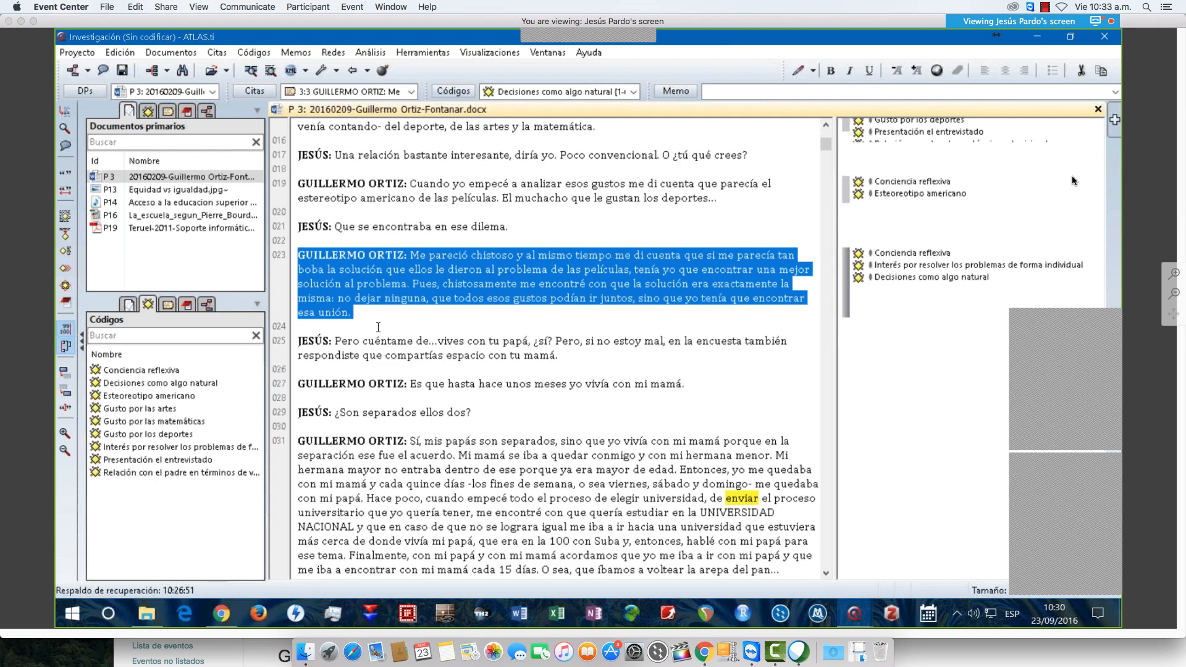
Open the image primary document P13, "Equidad vs igualdad.jpg".
click(440, 320)
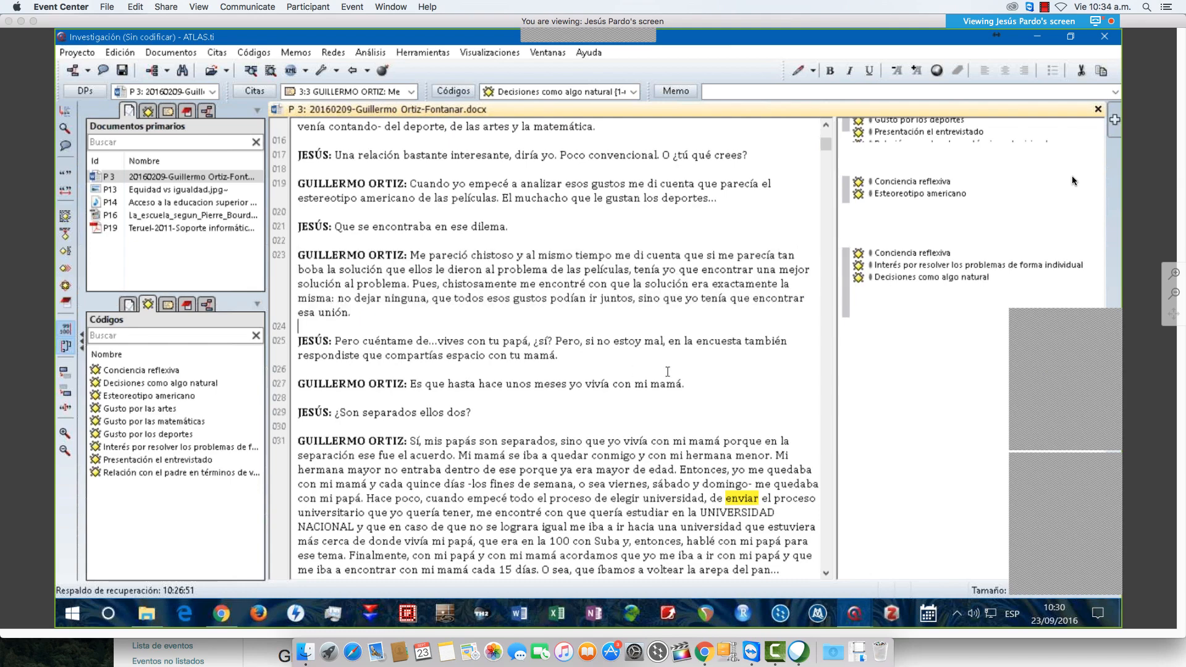
scroll(668, 372, down, 1)
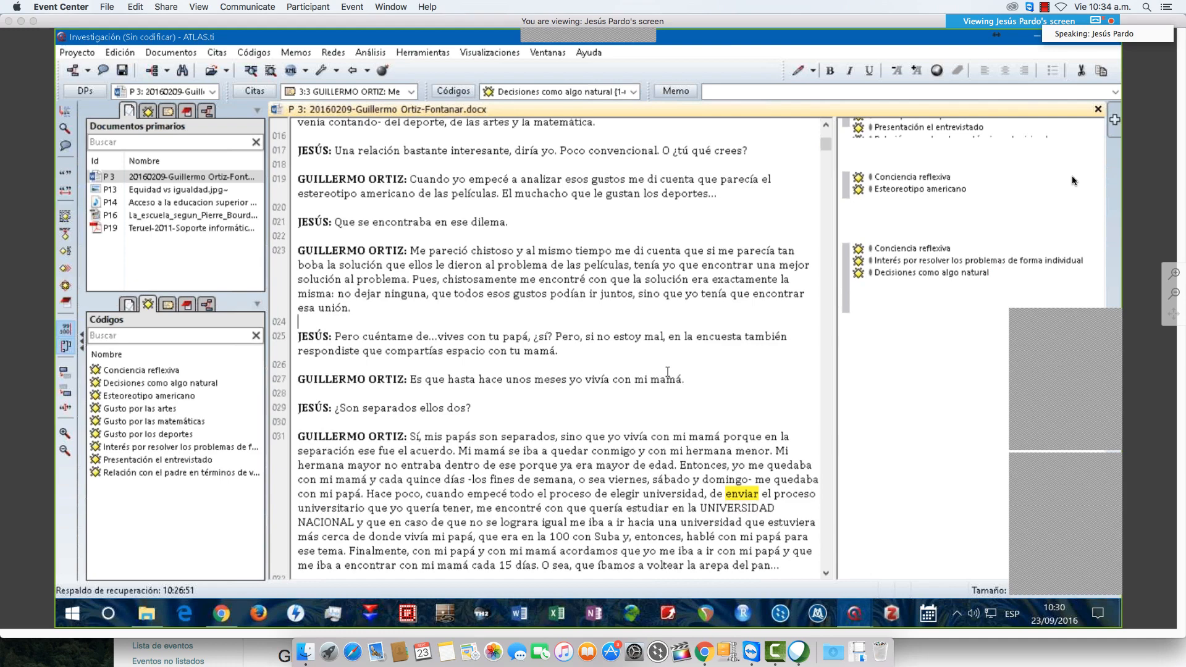
scroll(668, 372, down, 2)
scroll(668, 370, down, 7)
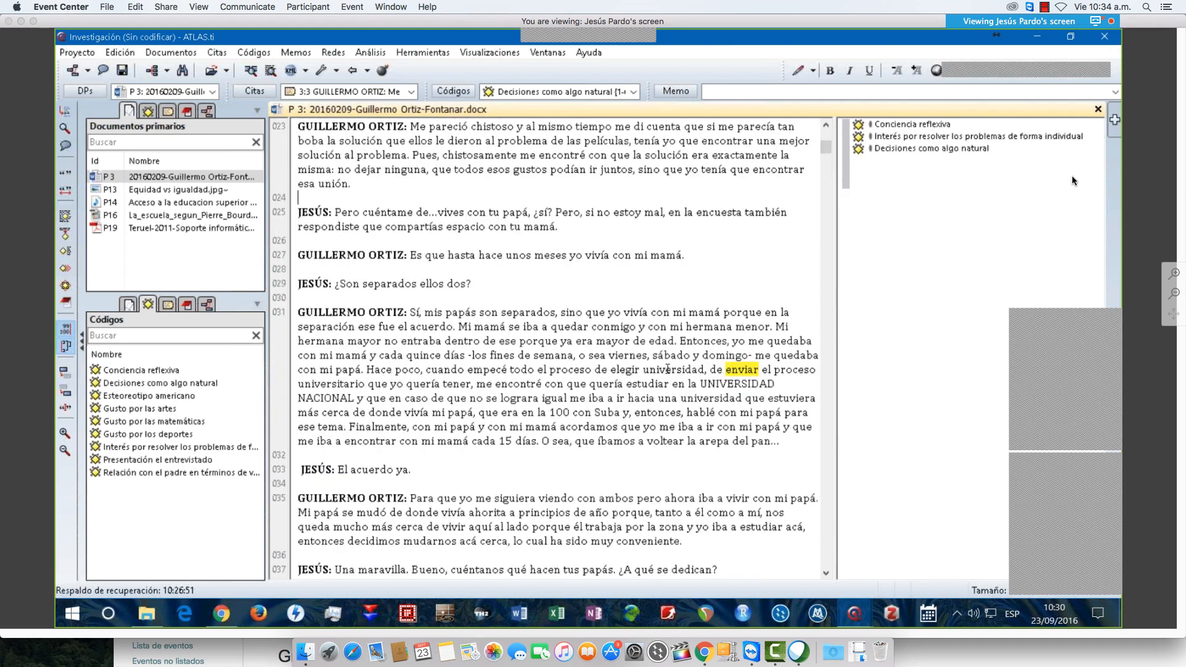
scroll(668, 370, down, 6)
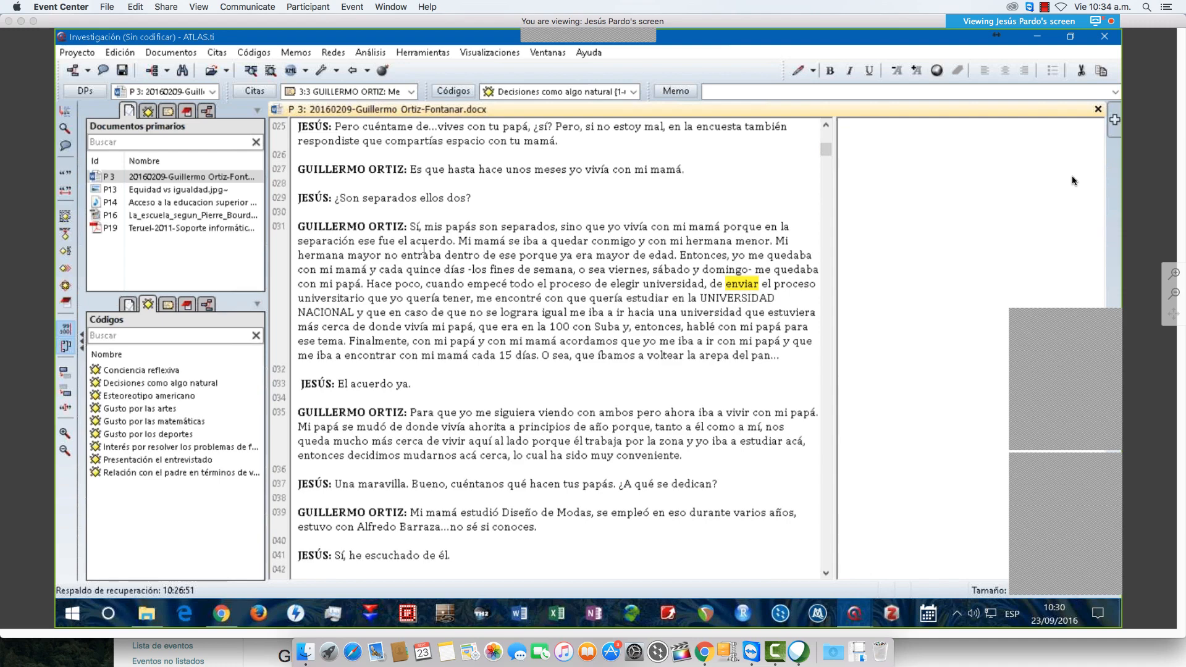
scroll(424, 248, up, 9)
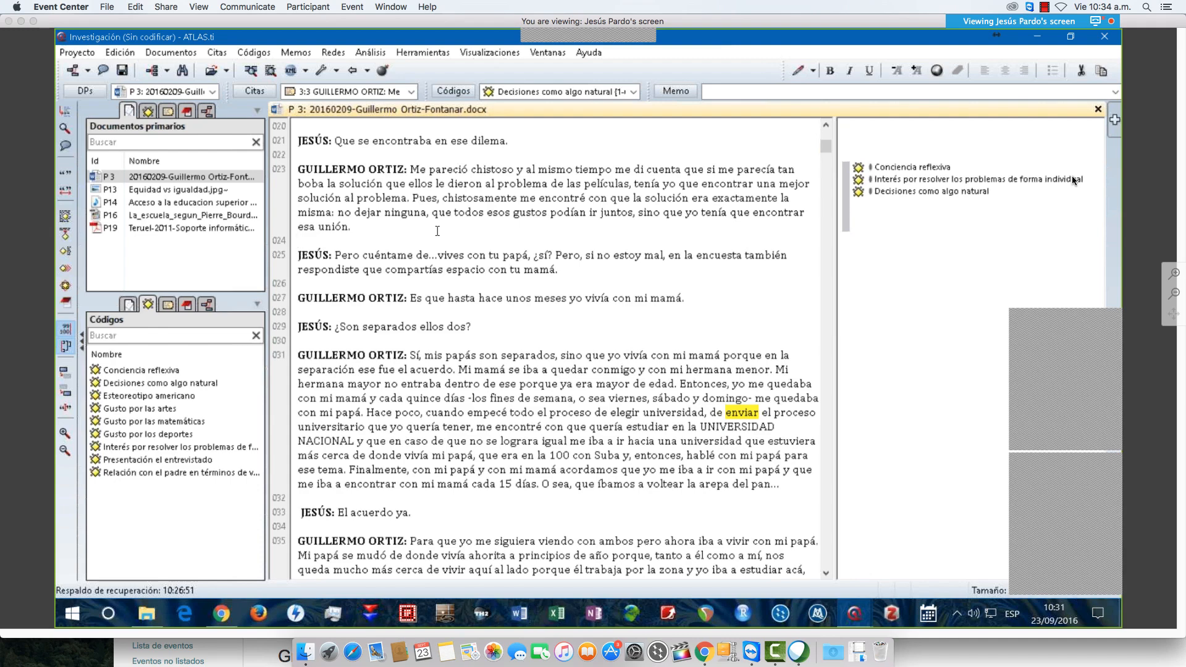
click(210, 190)
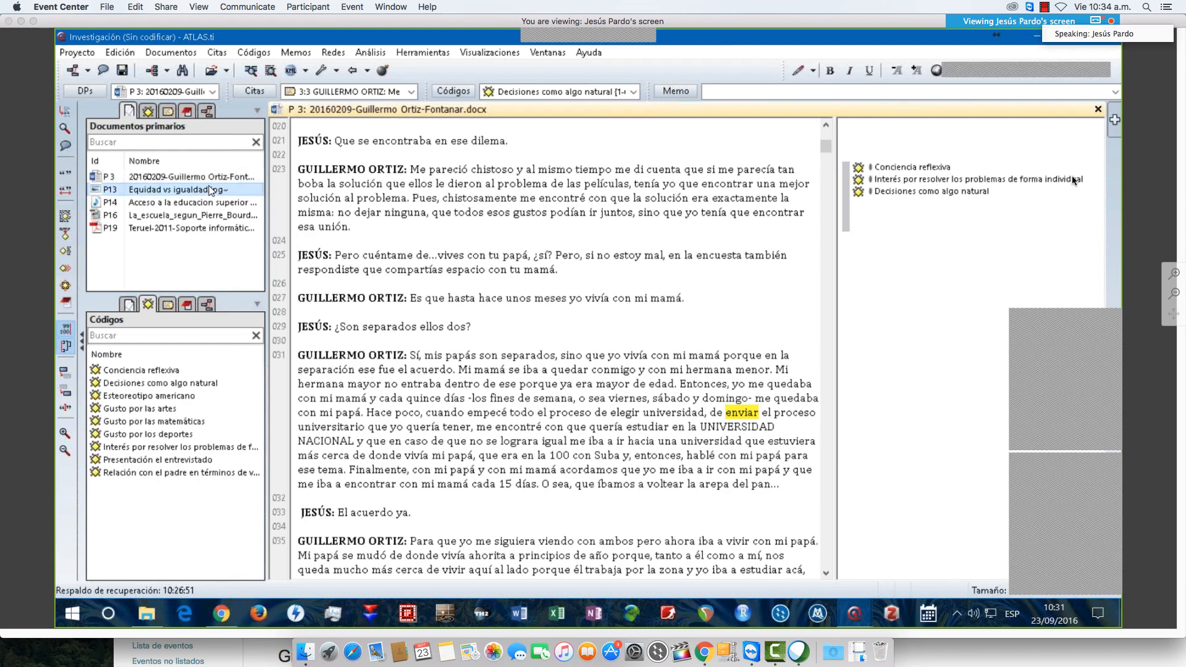
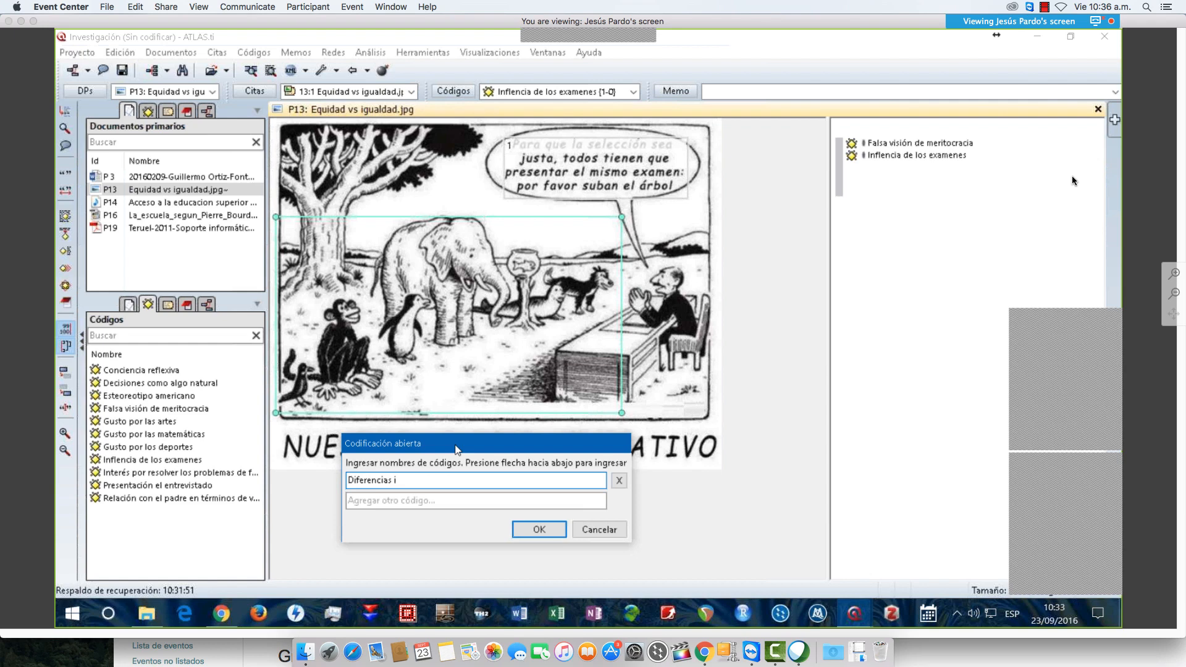
Code the selected animal area of the cartoon with the new codes "Diferencias inherentes a cada sujeto" and "Condiciones iniciales desiguales".
text(nherentes a c)
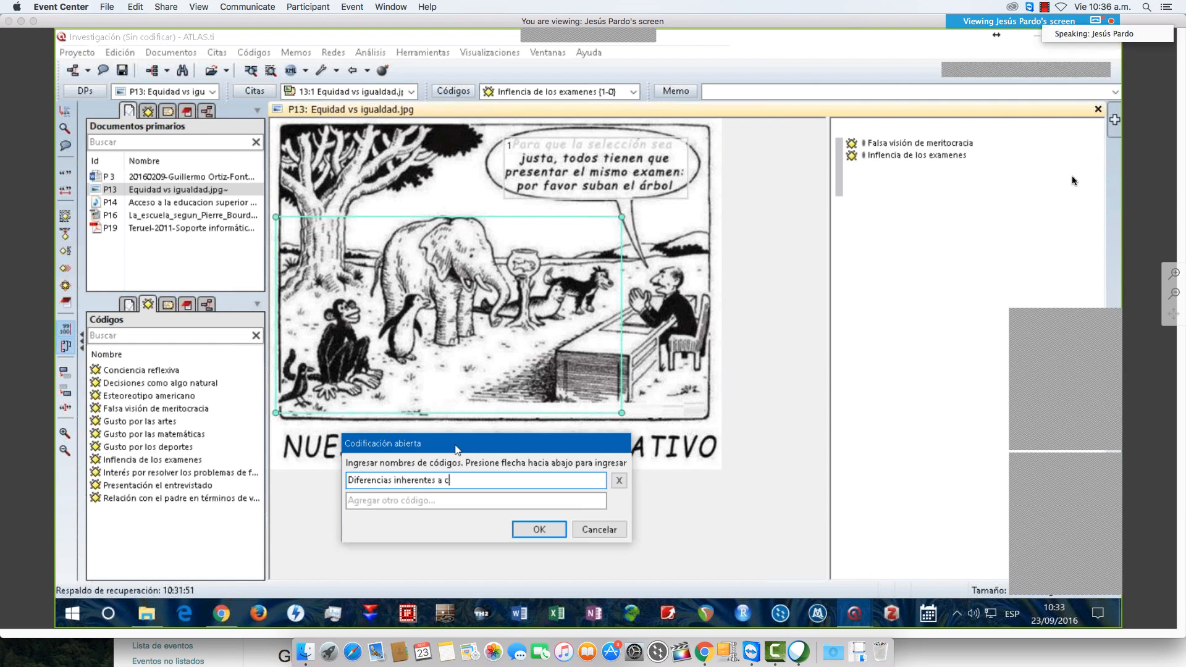
text(ada su)
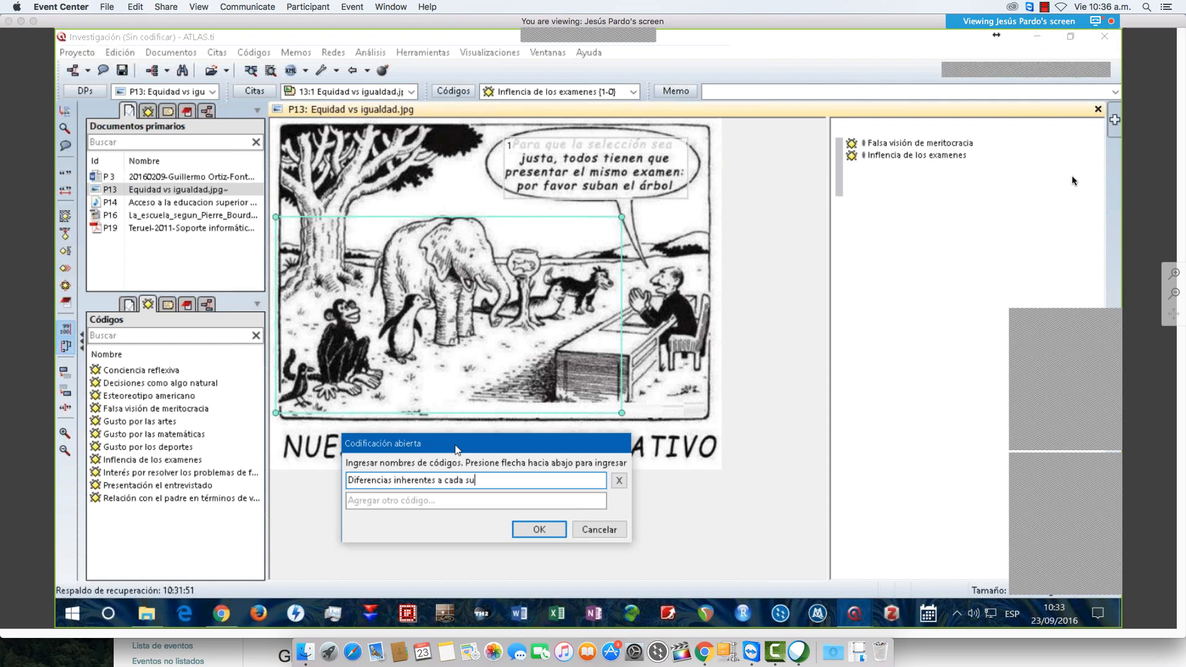
text(jeto)
key(Down)
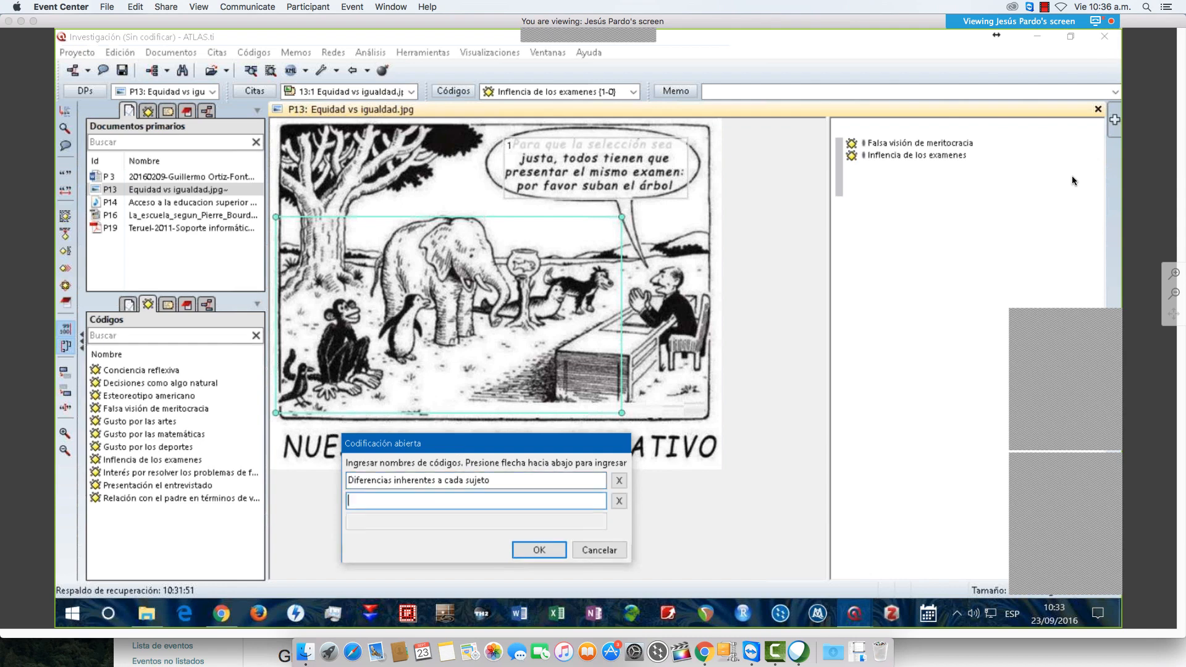
text(Condicion)
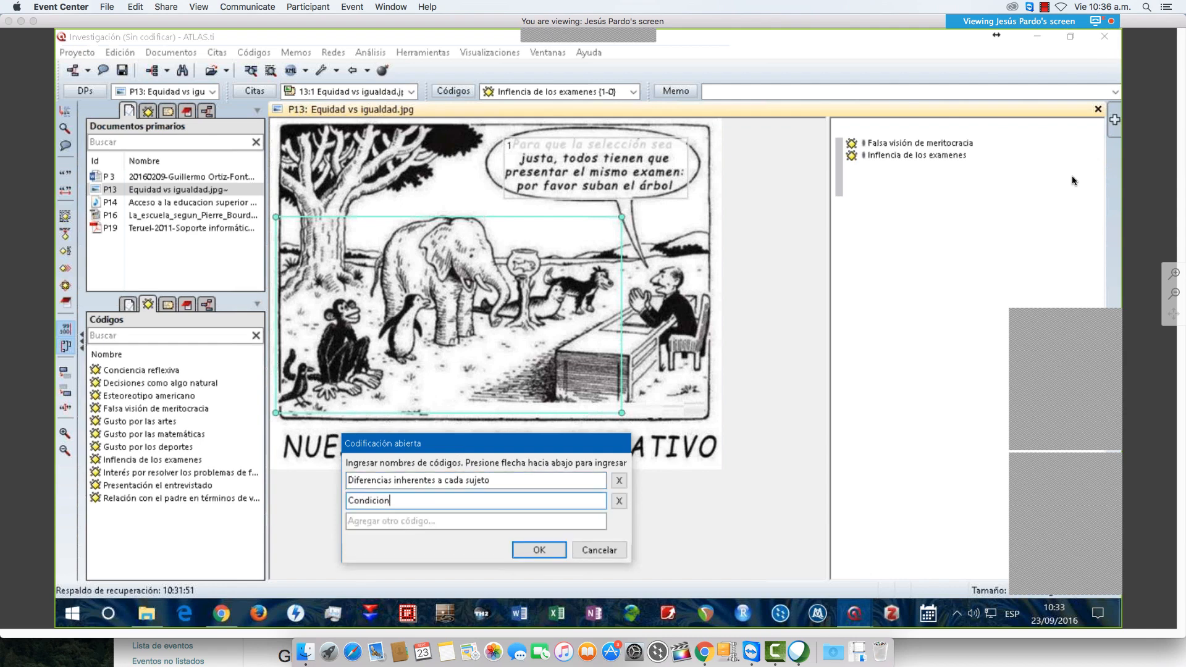
text(es iniciales desiguales)
key(Return)
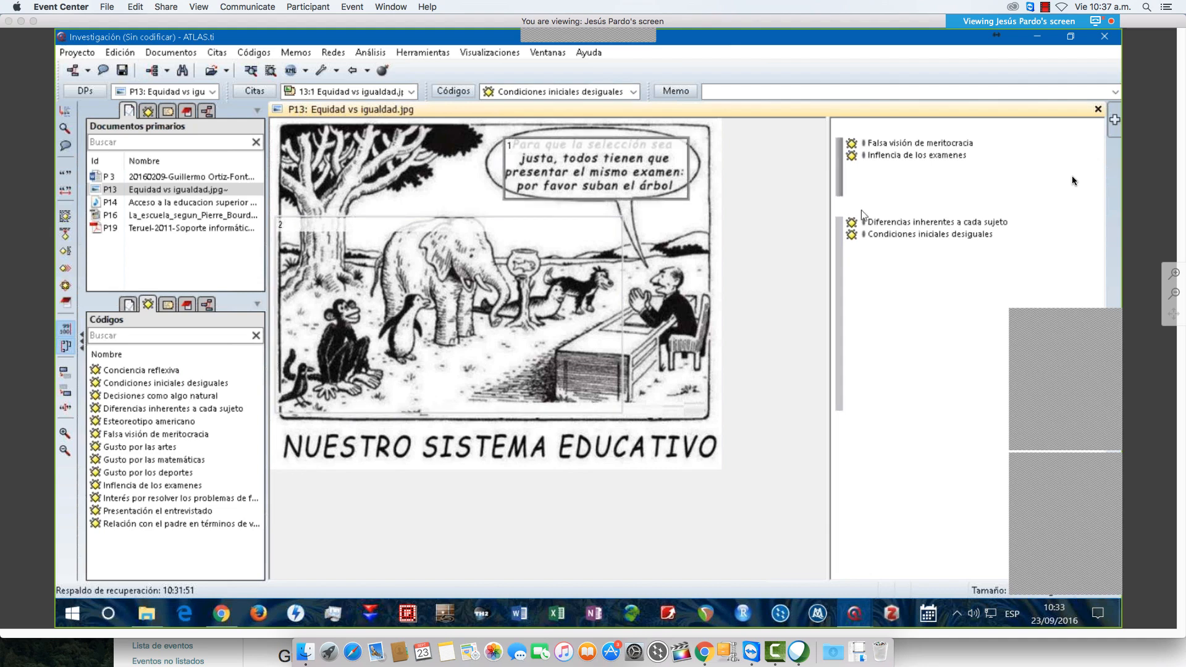
Highlight the image areas of the two coded quotations, first the speech bubble and then the group of animals.
click(840, 188)
click(839, 291)
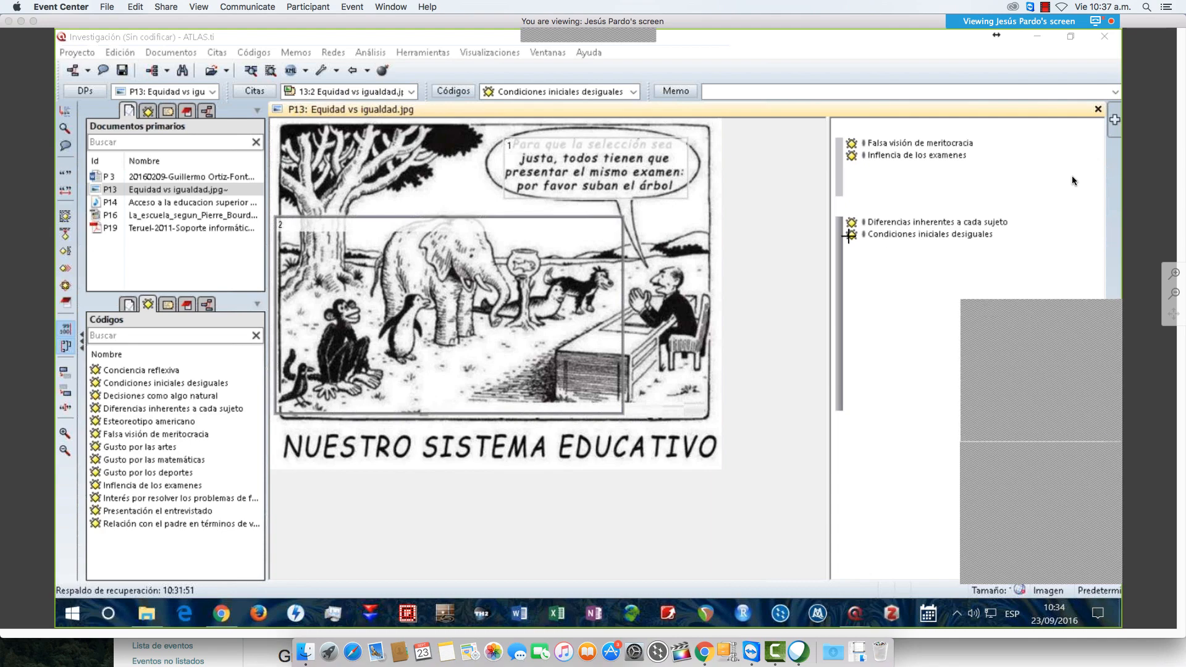
click(384, 41)
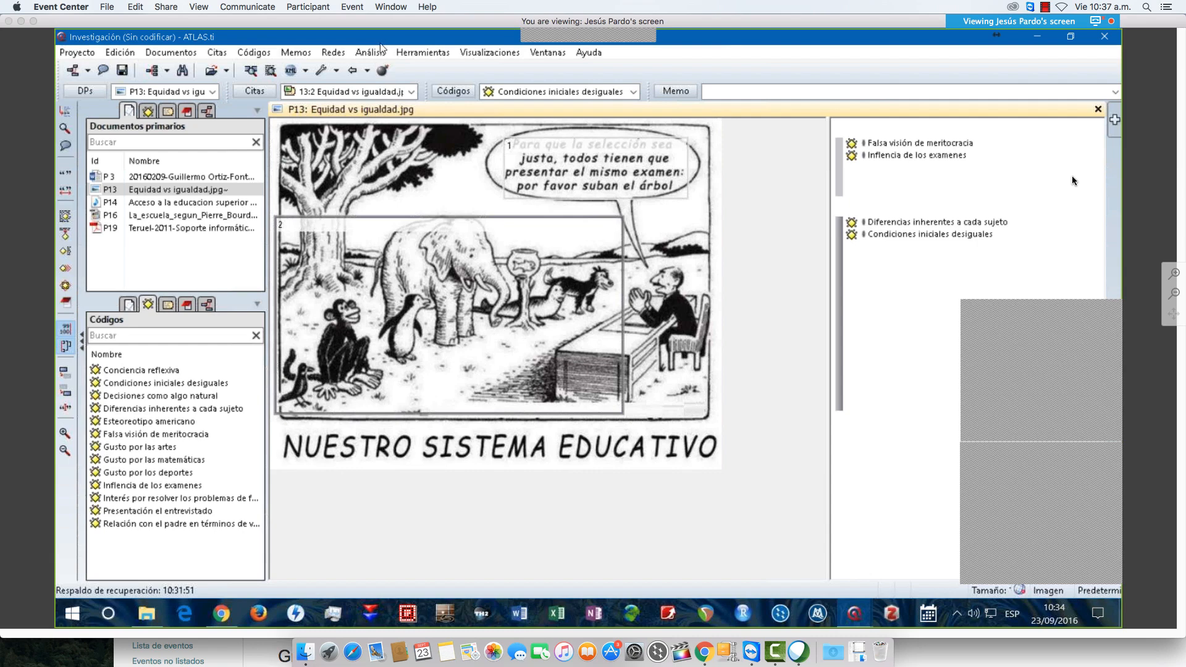
Review the import and export options for codes in the Code Manager, then close the manager.
click(465, 96)
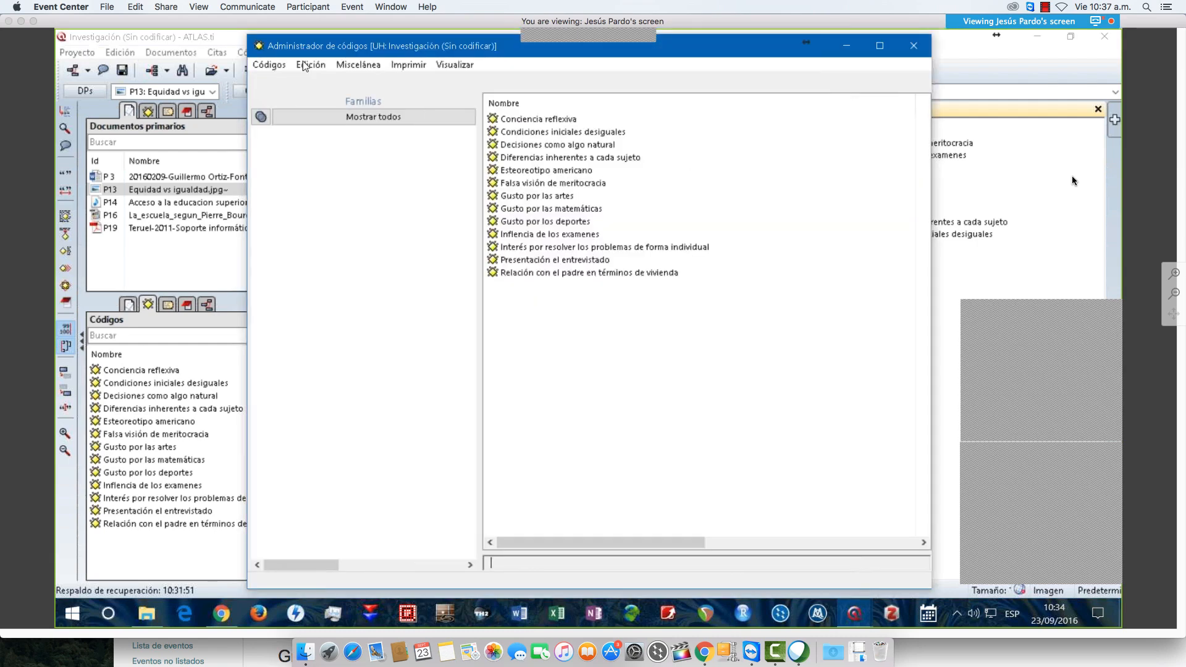
click(269, 64)
mouse_move(269, 64)
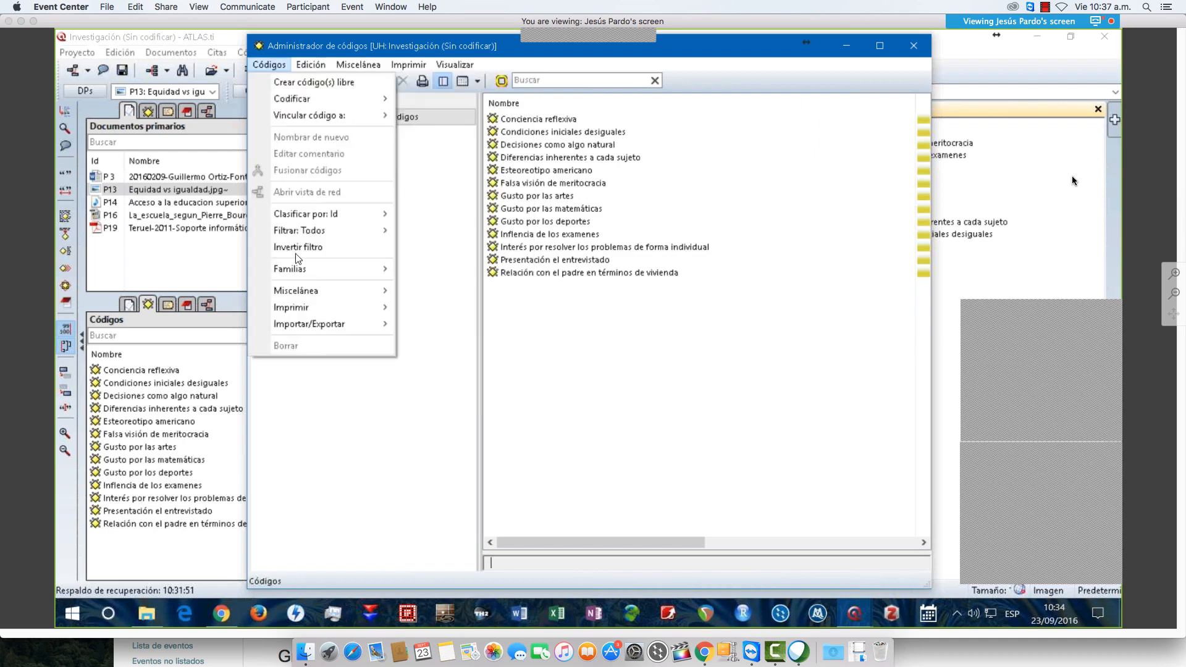
mouse_move(327, 323)
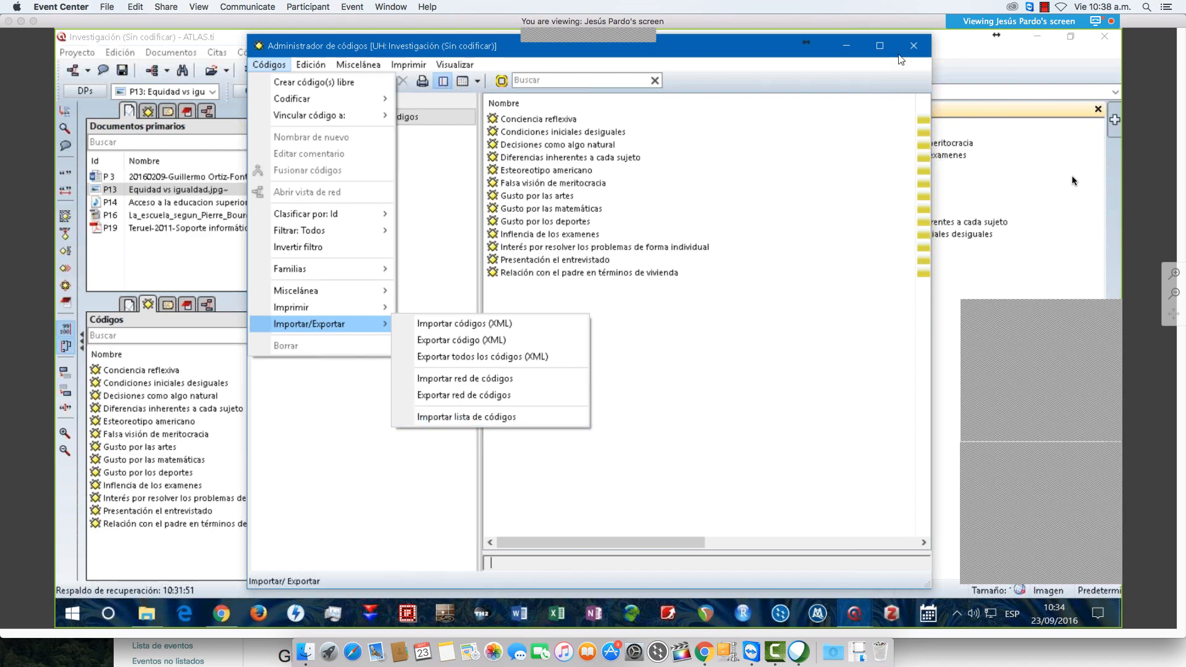
click(913, 47)
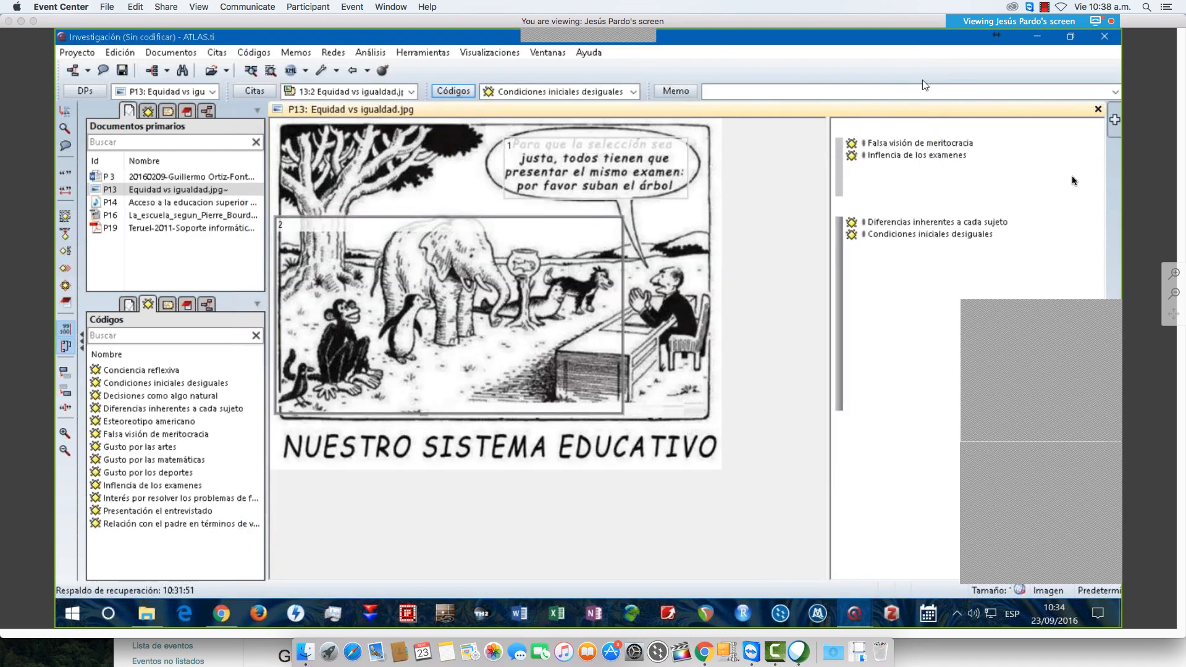
click(779, 446)
click(256, 53)
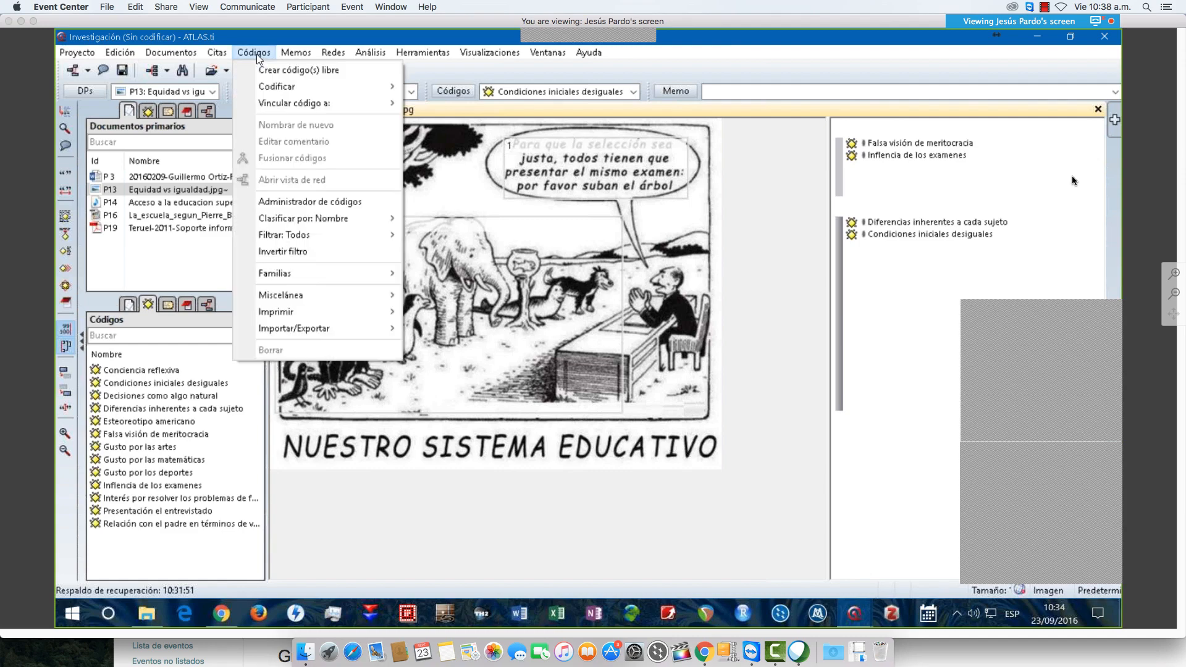
mouse_move(273, 86)
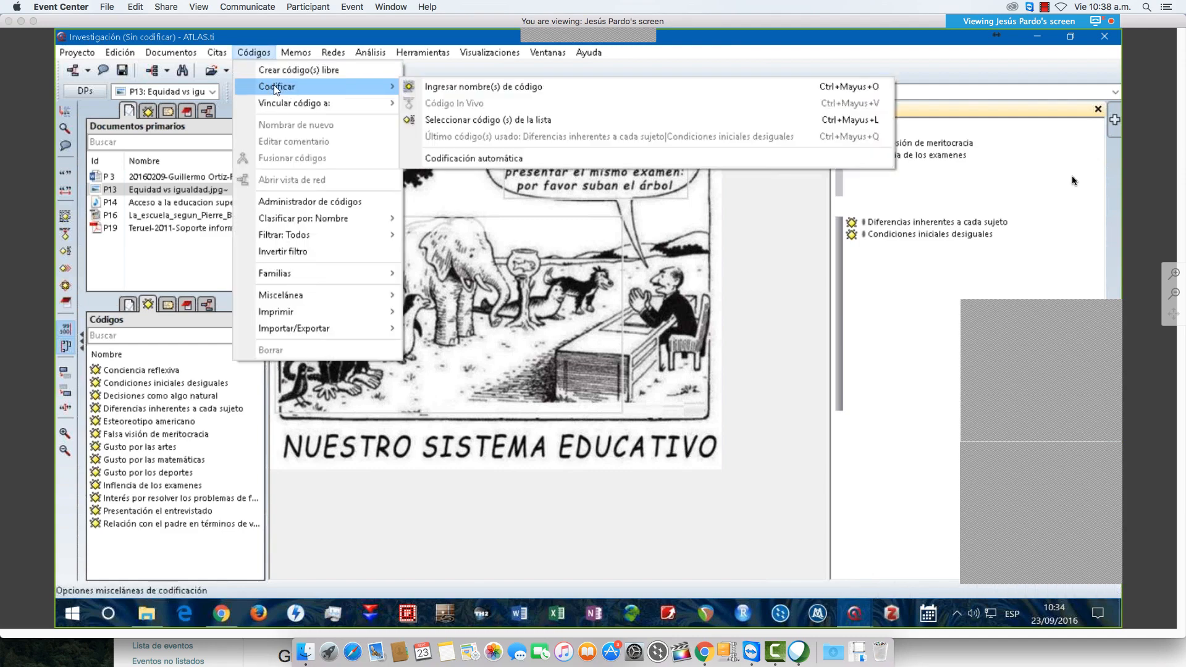
click(428, 93)
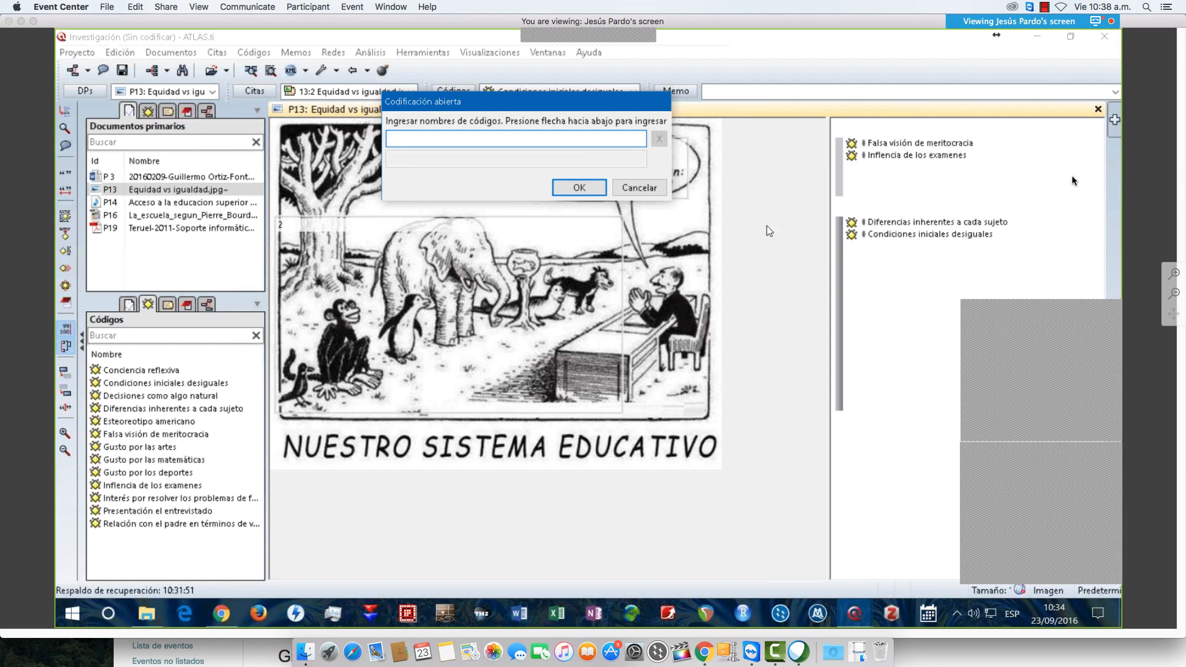
click(662, 190)
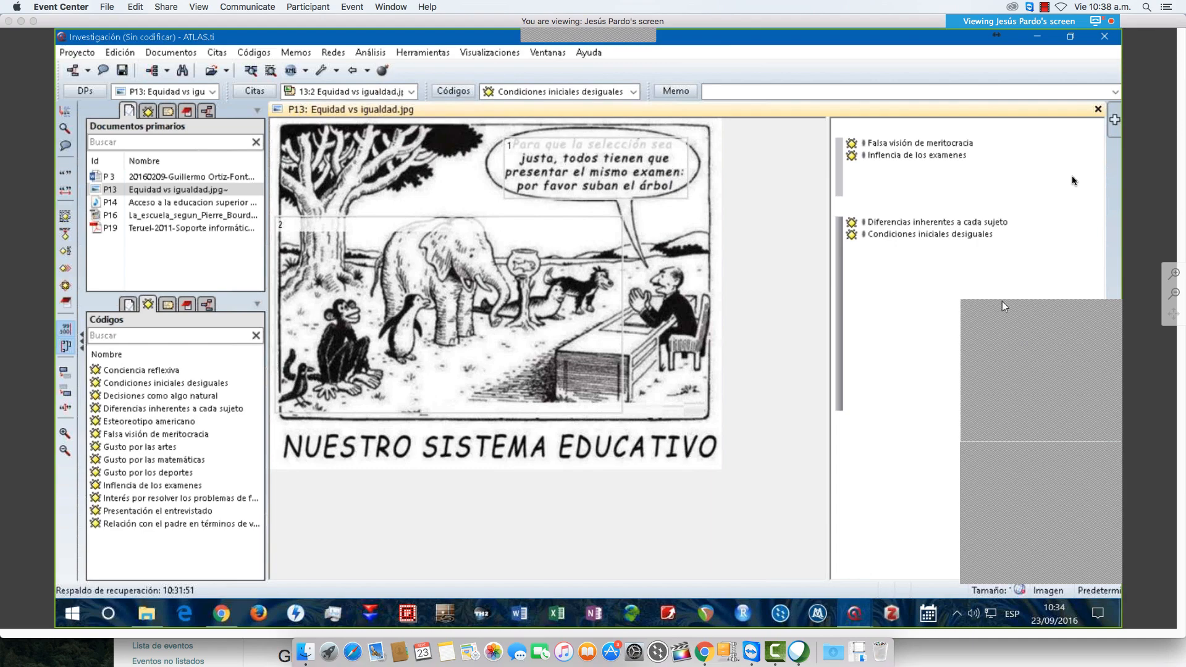
Check the codes "Falsa visión de meritocracia" and "Condiciones iniciales desiguales" against their image areas, then open interview document P 3 at its coded answers.
click(1021, 343)
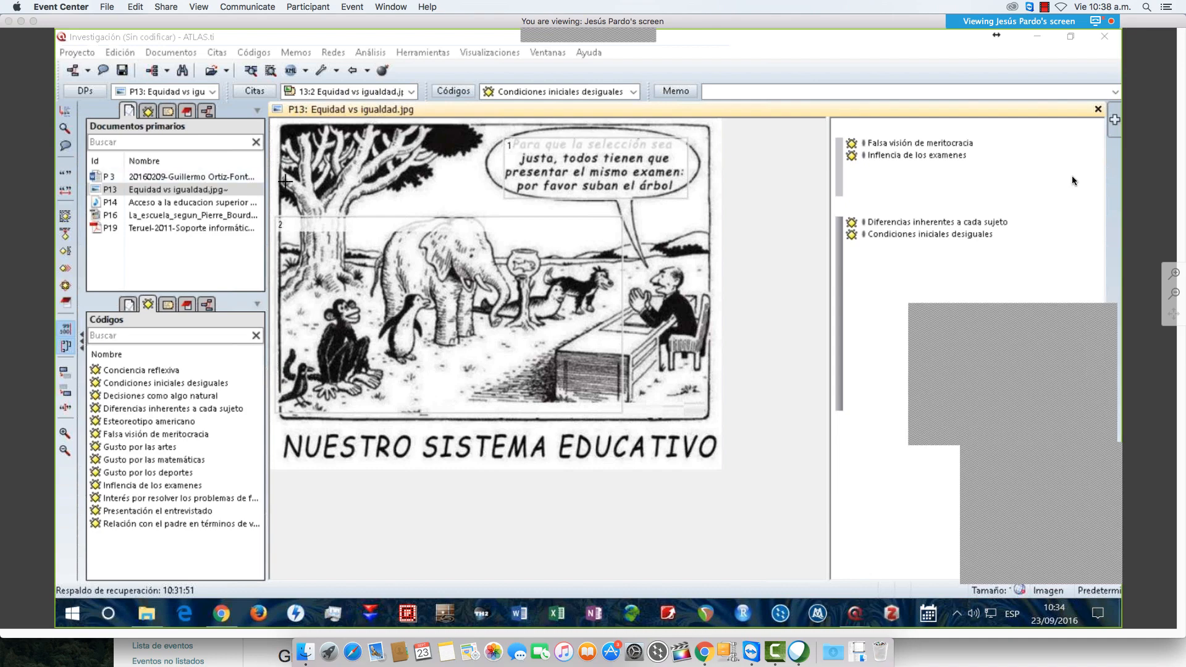
click(877, 148)
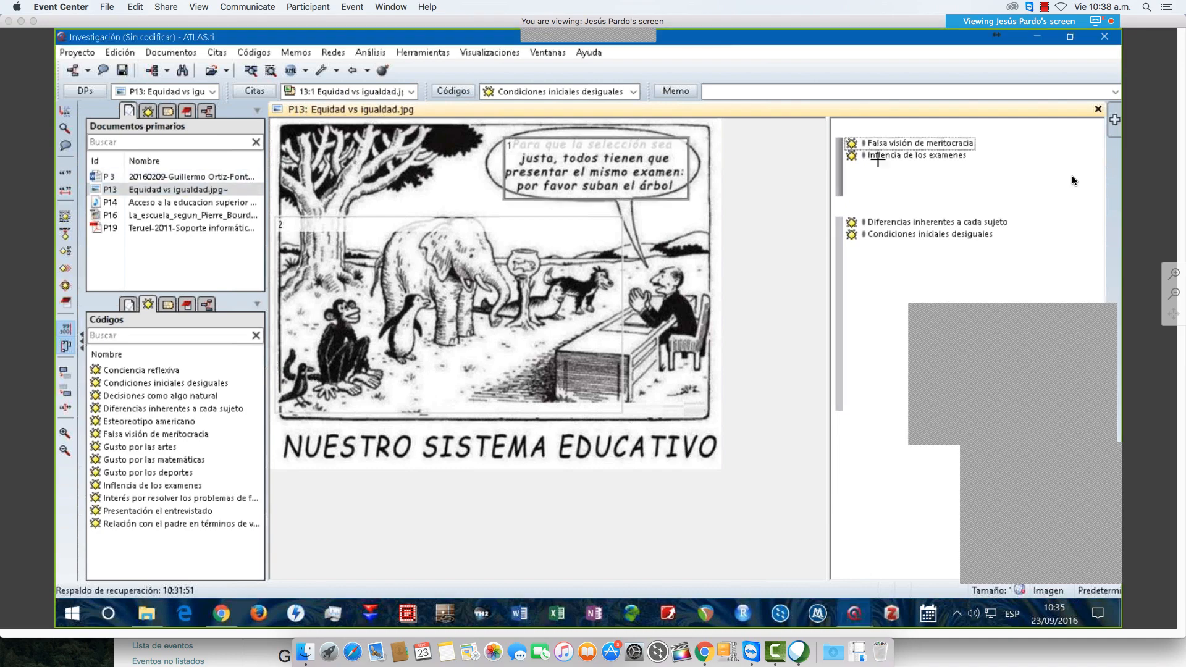
click(880, 230)
click(132, 178)
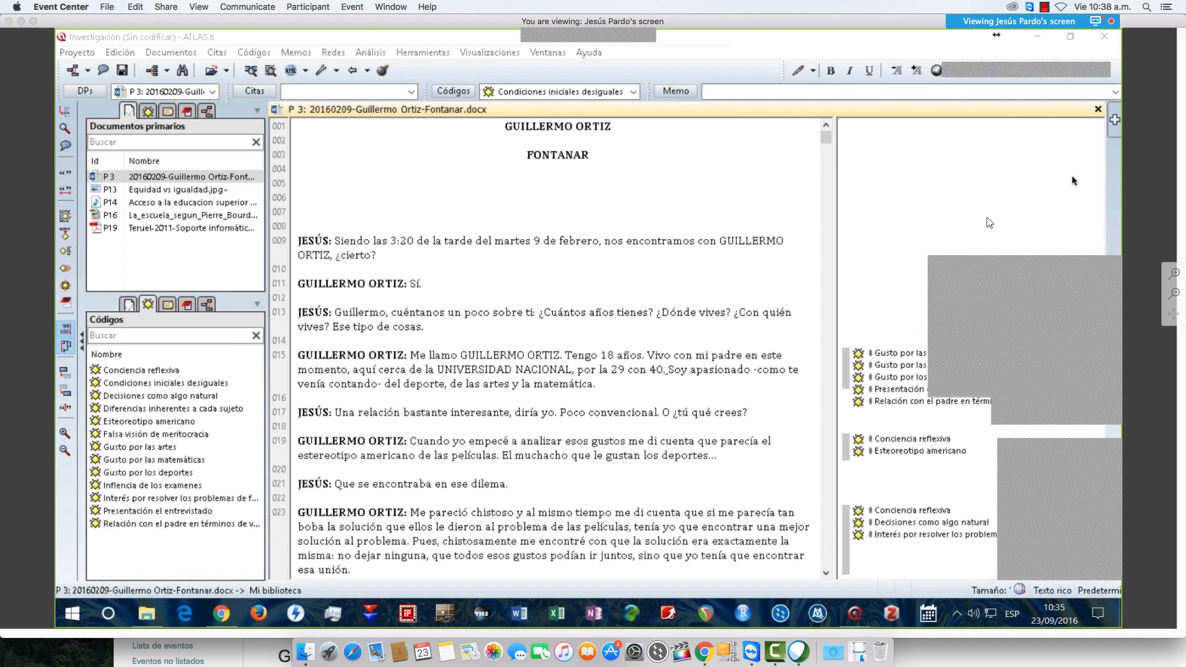
scroll(989, 223, down, 2)
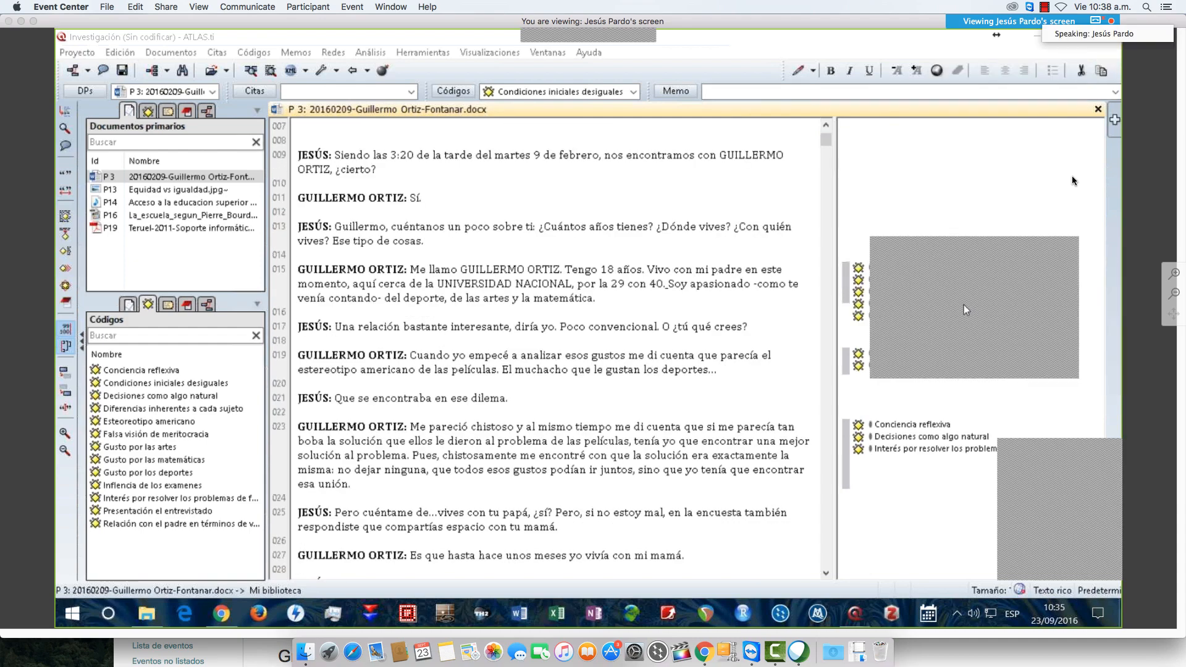
Review the code report output options in the Code Manager, then close the manager.
click(465, 92)
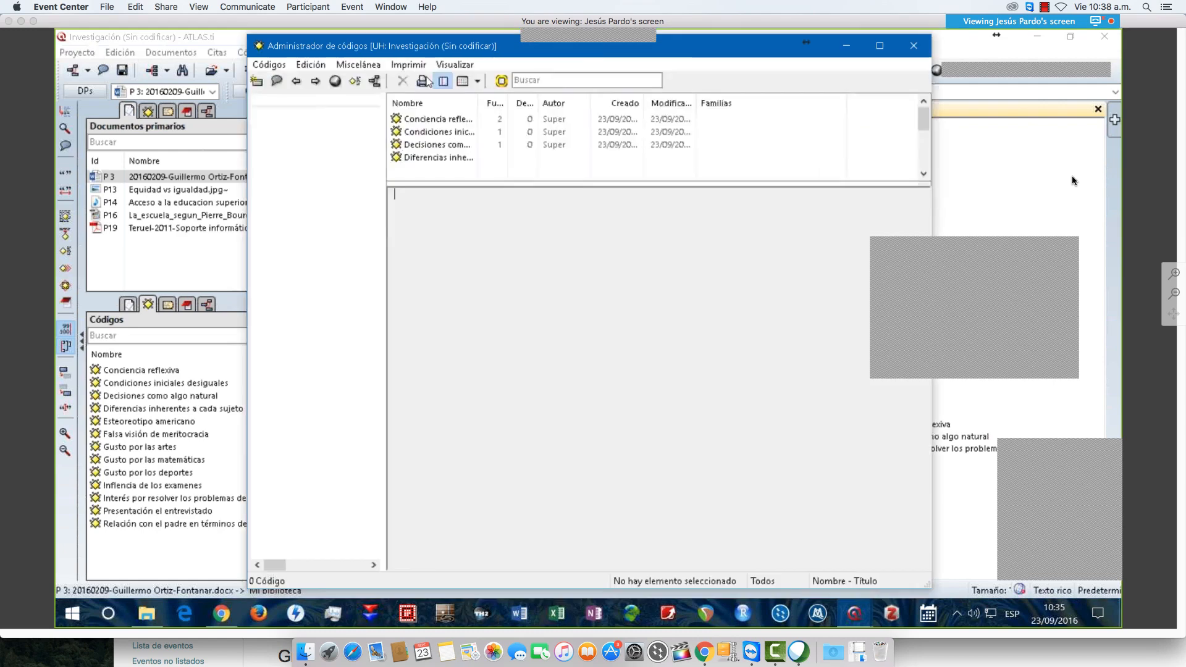
click(402, 66)
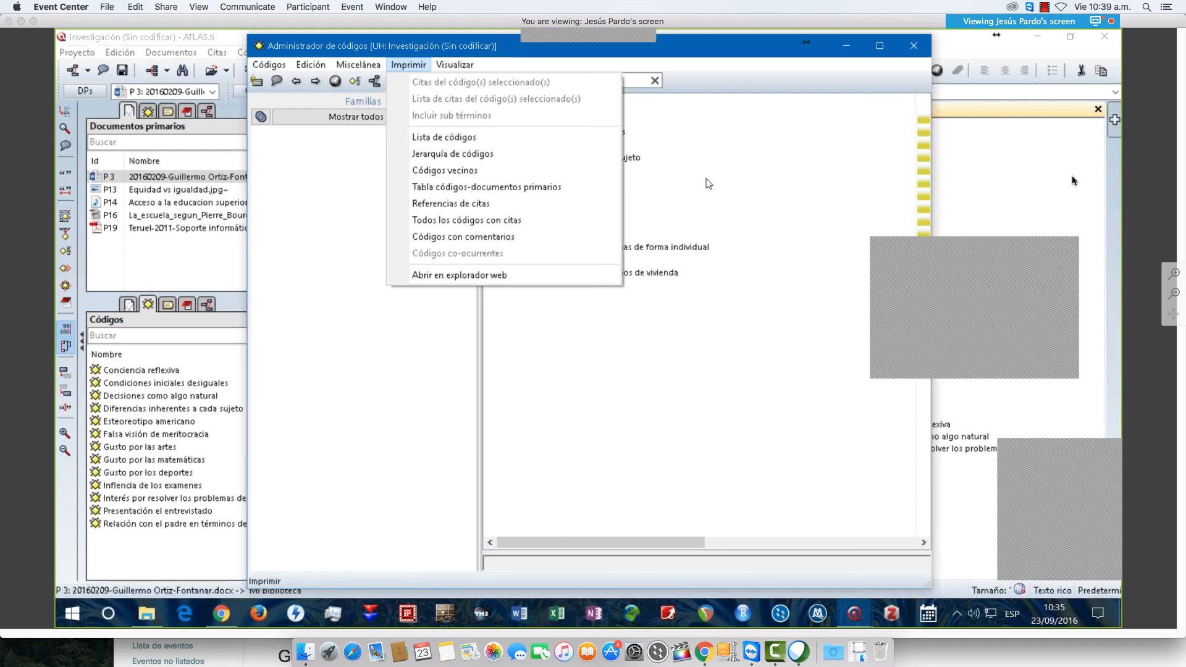
click(682, 547)
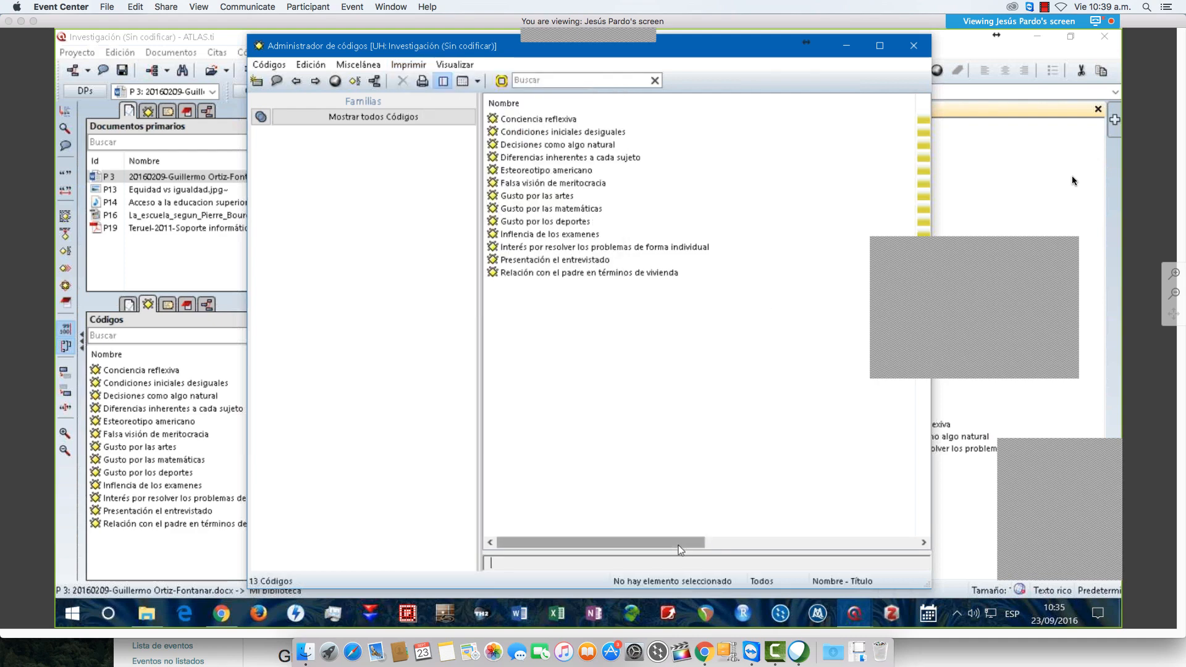
drag(717, 544, 722, 420)
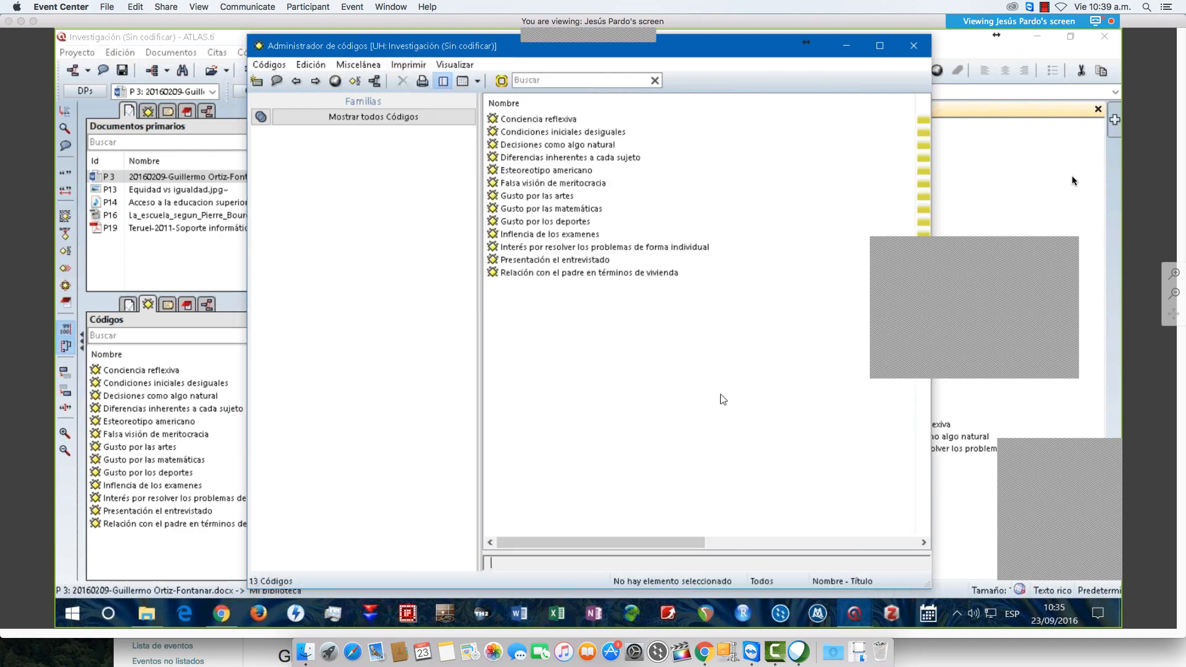
click(939, 251)
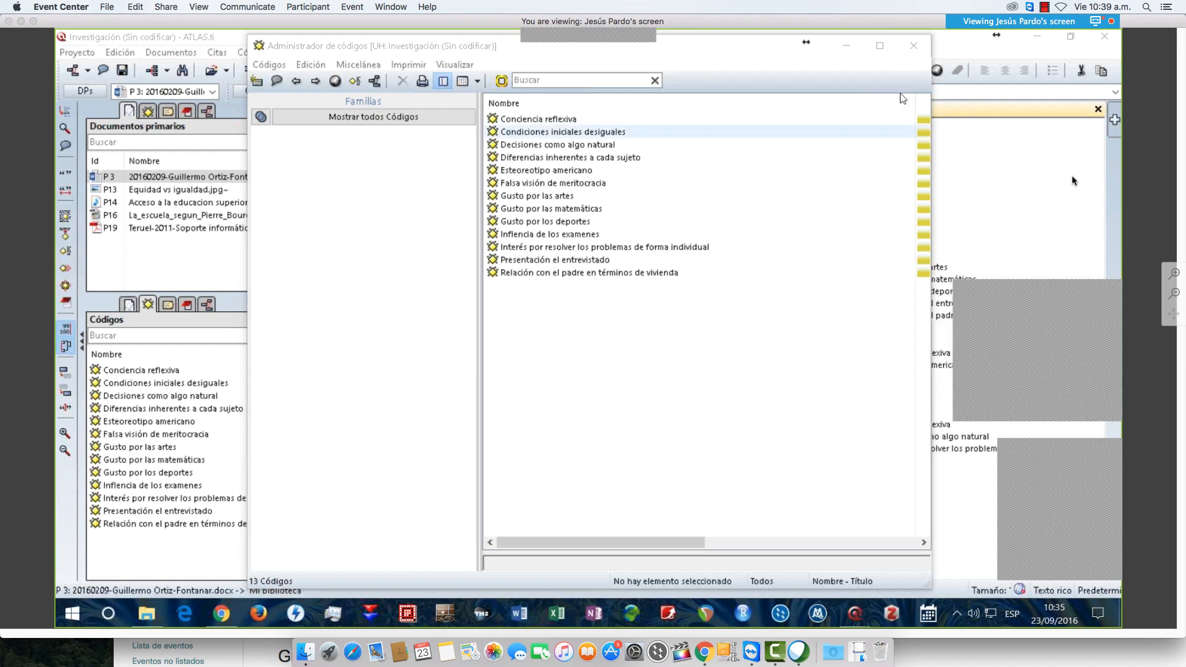
click(914, 48)
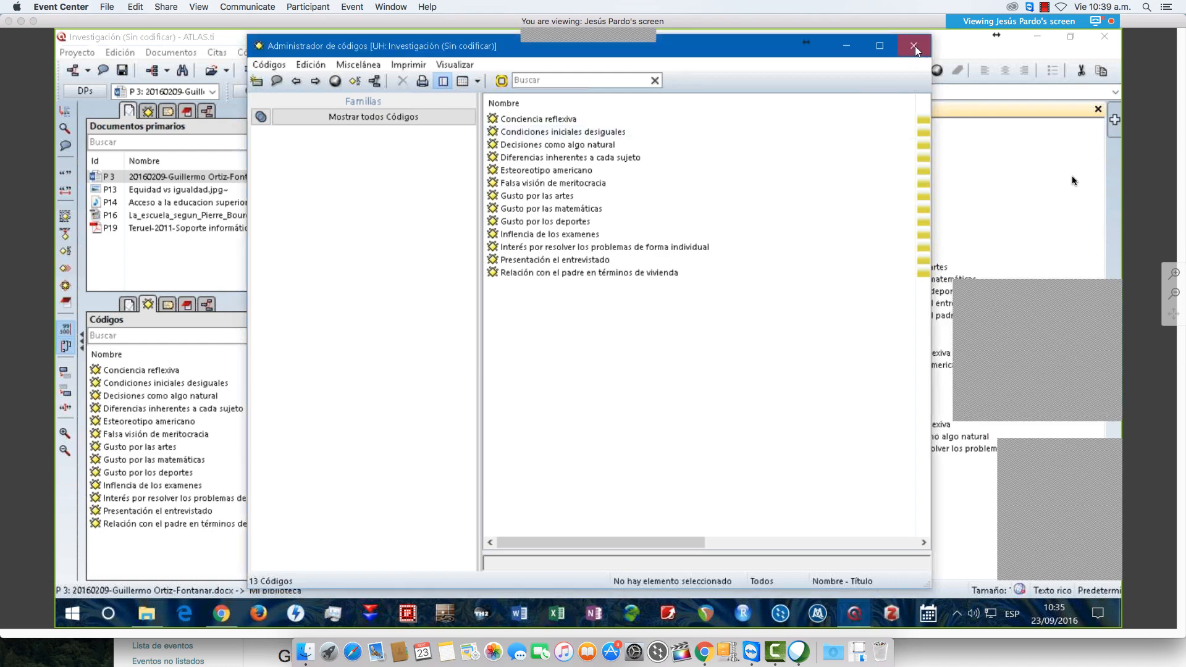
click(915, 45)
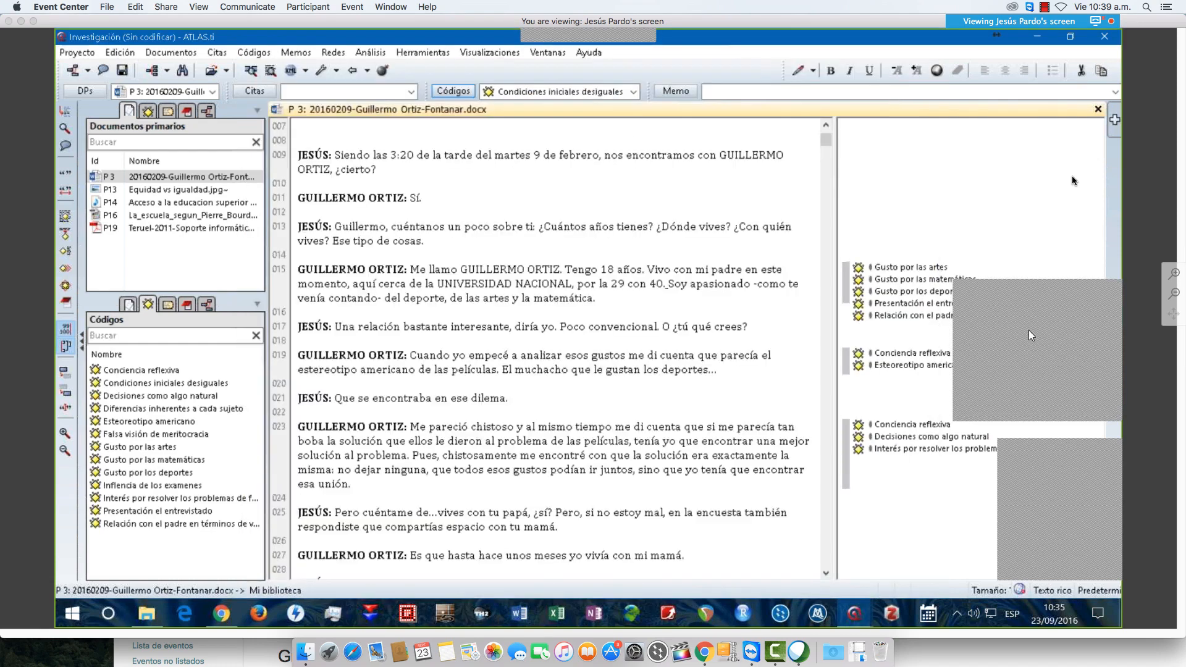
click(996, 321)
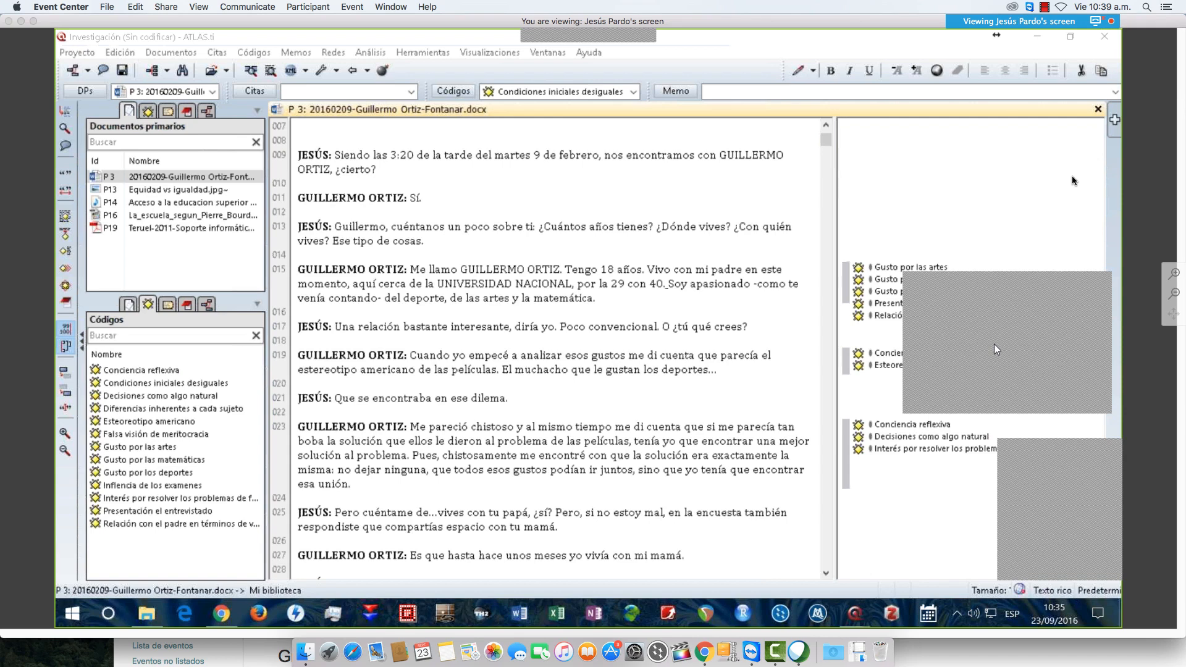
click(678, 254)
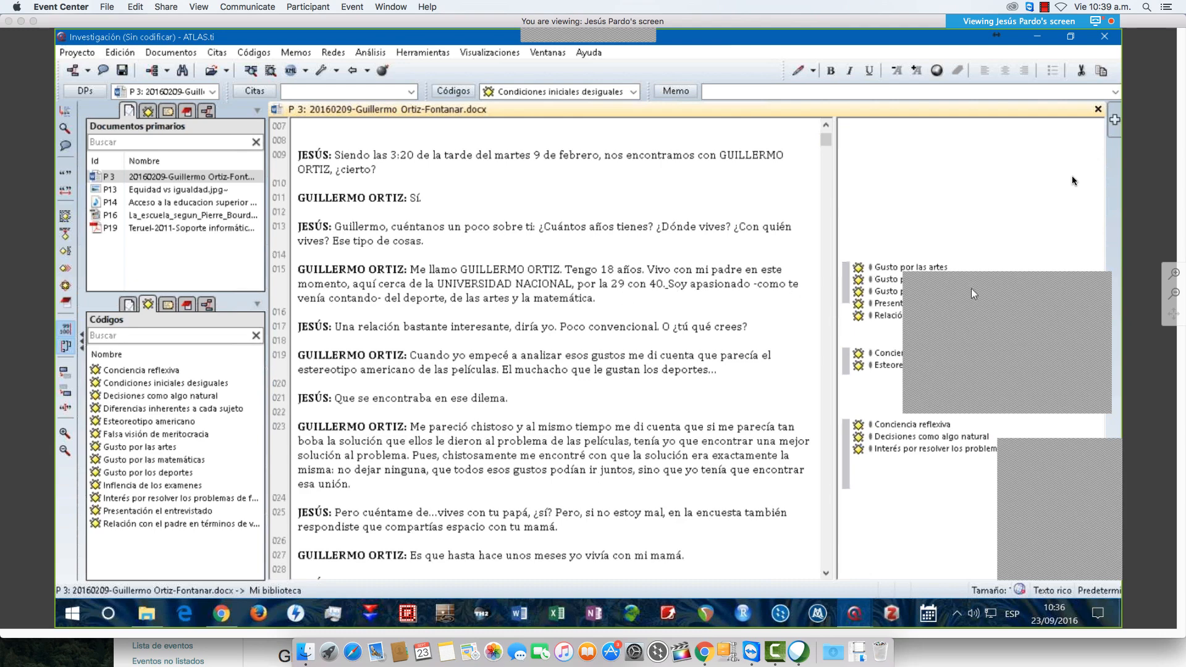
drag(915, 279, 999, 299)
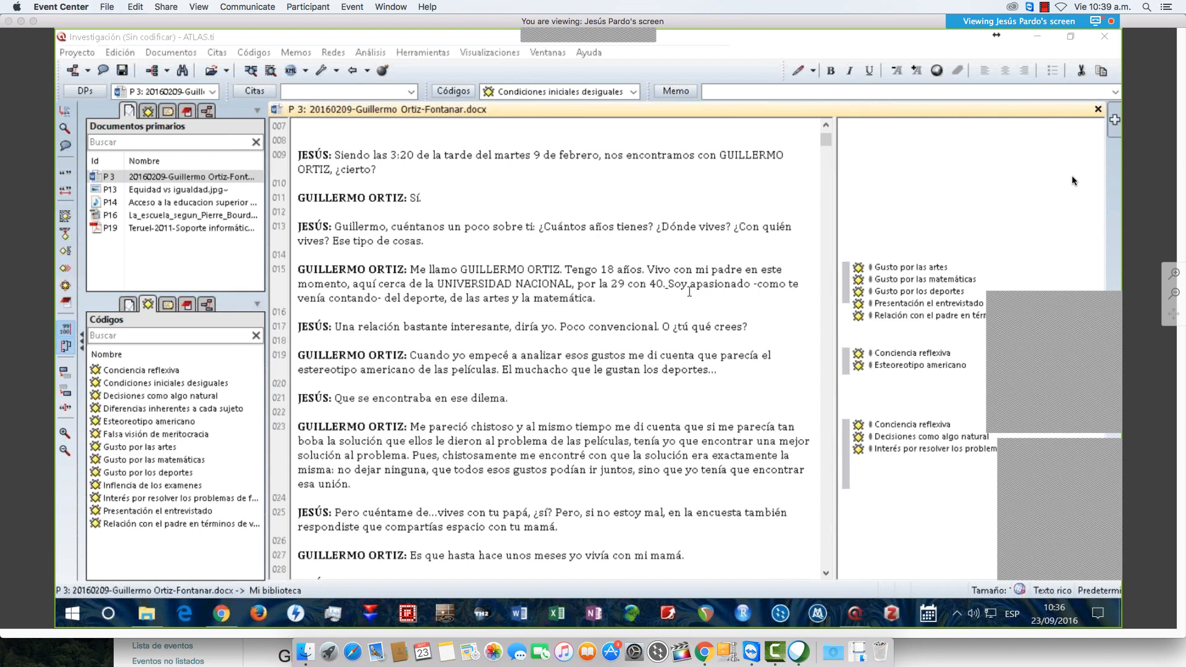
click(359, 488)
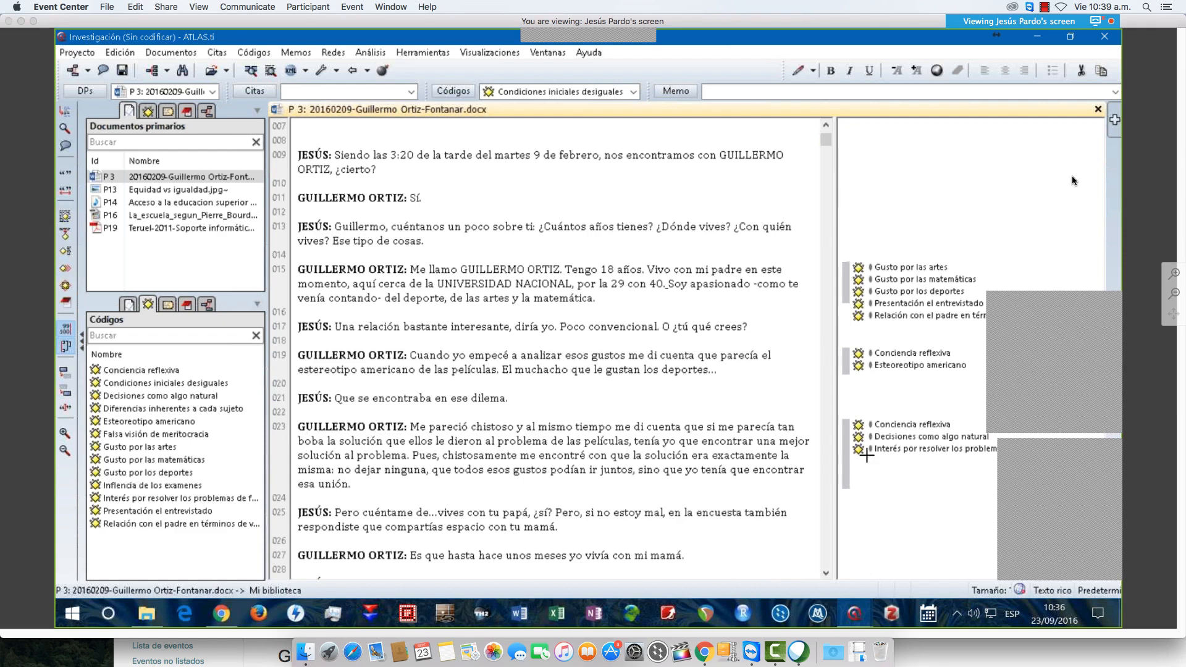
Select the coded quotation in paragraph 023 of the interview and review the coding options available for it.
click(846, 454)
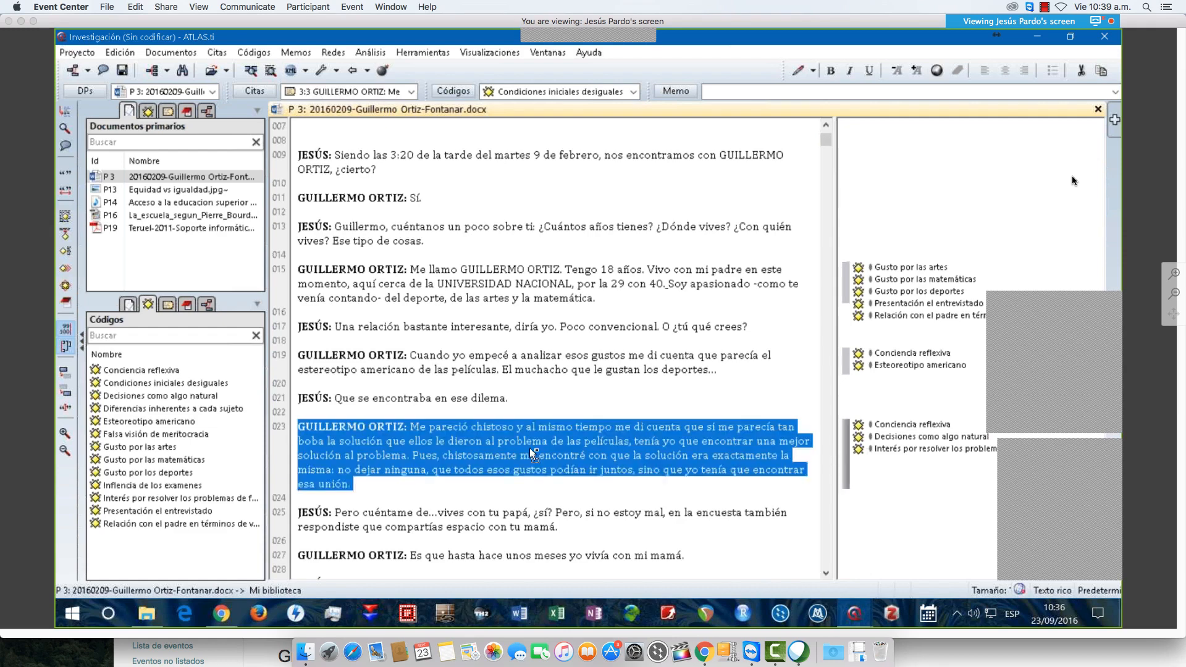
right_click(530, 449)
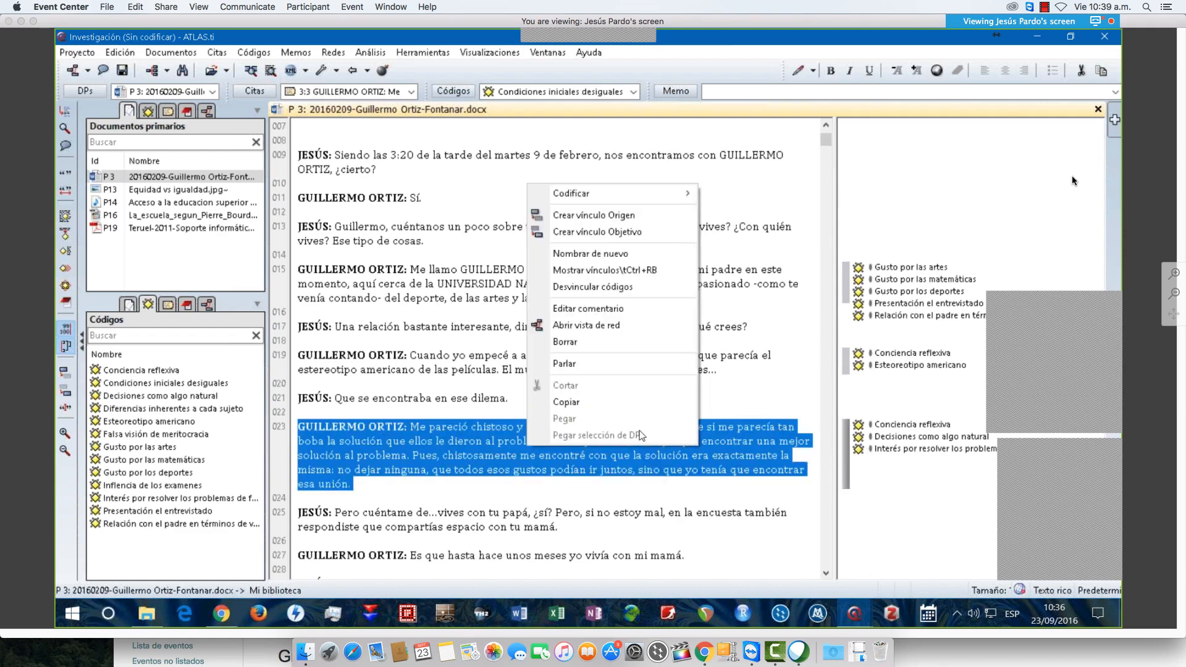
mouse_move(658, 197)
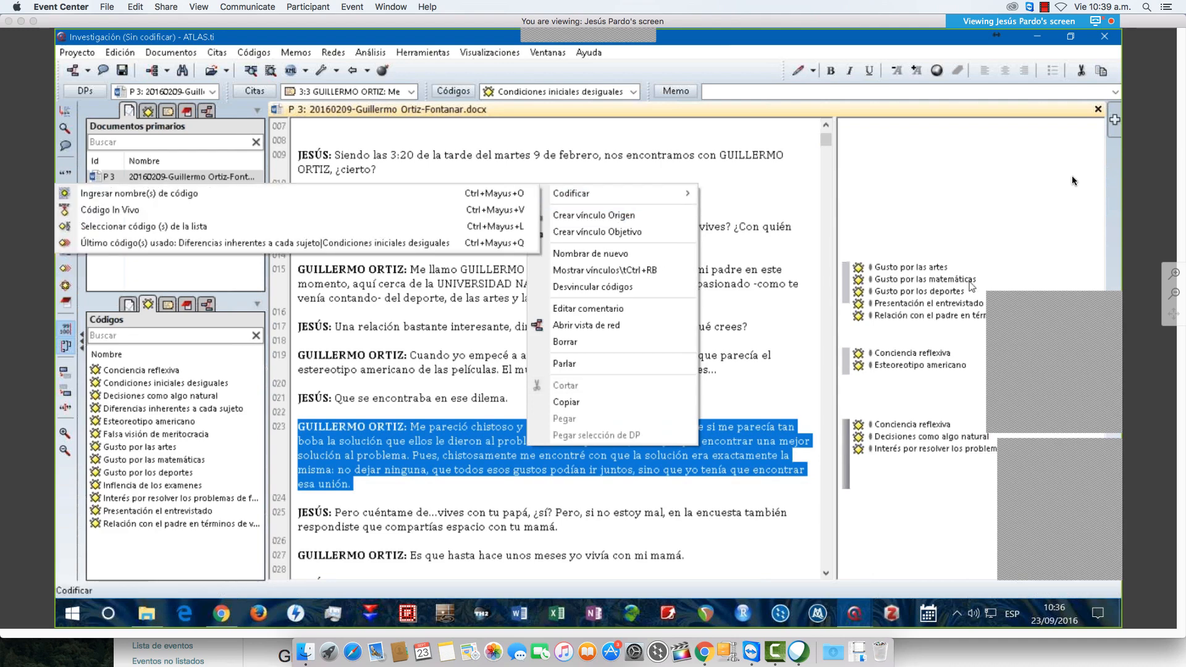
click(1017, 301)
drag(1017, 300, 916, 269)
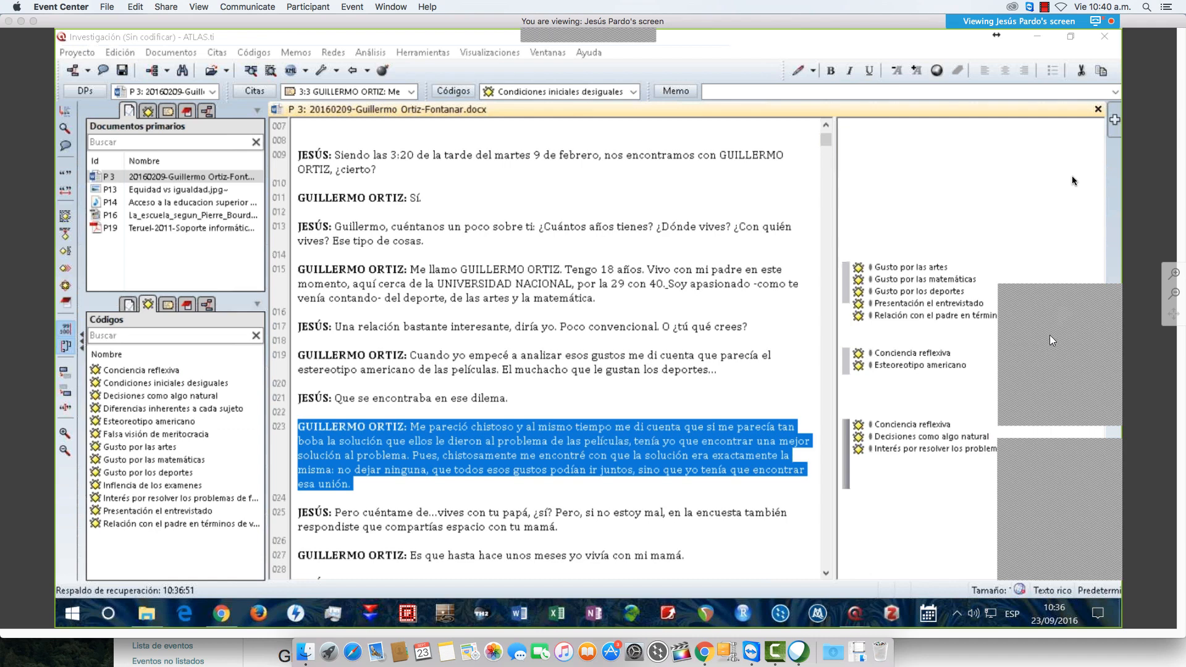
drag(1095, 302, 1034, 301)
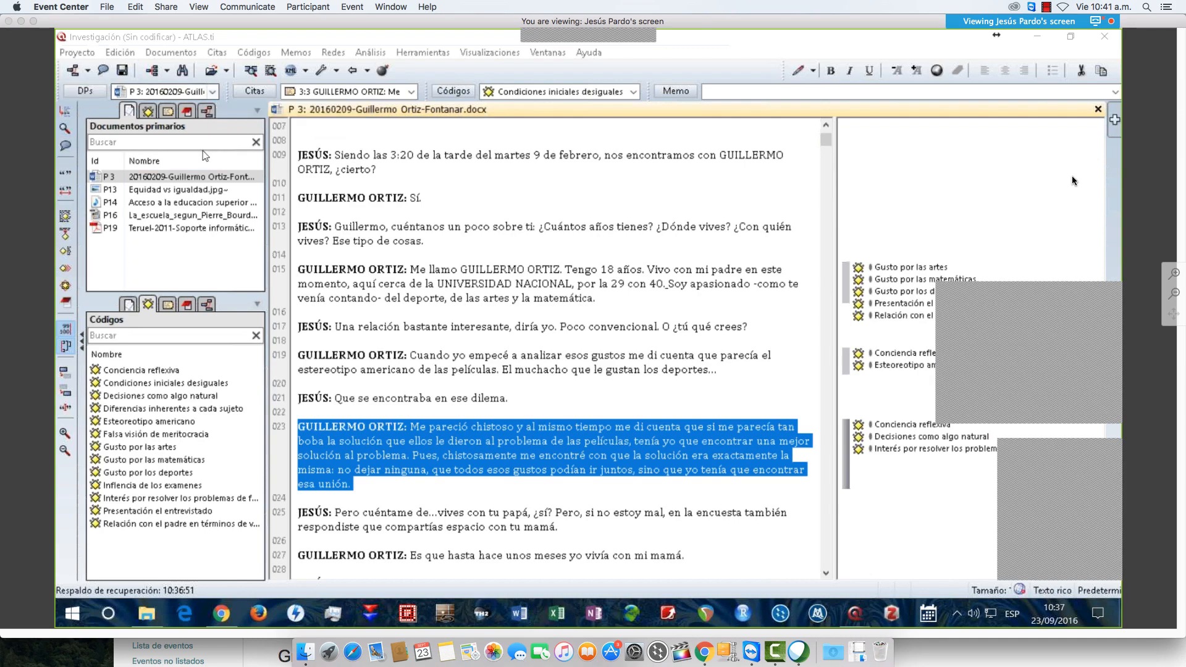
Open image document P13 and output the quotations of the code "Falsa visión de meritocracia" as a report in the editor.
click(190, 189)
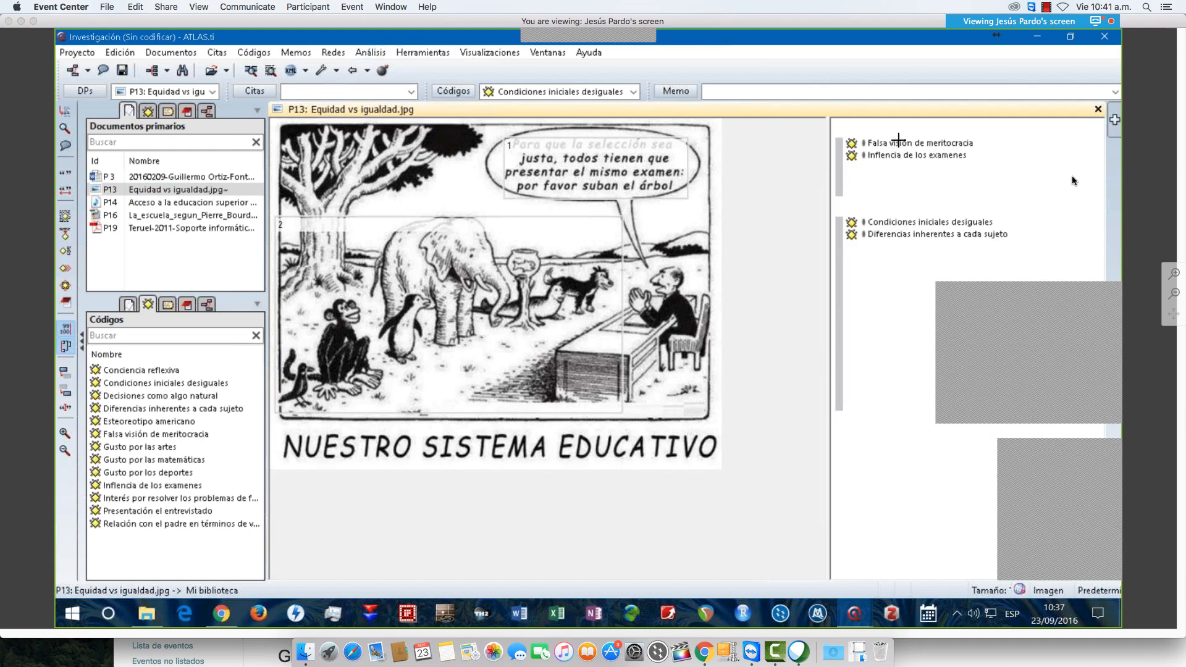
click(457, 92)
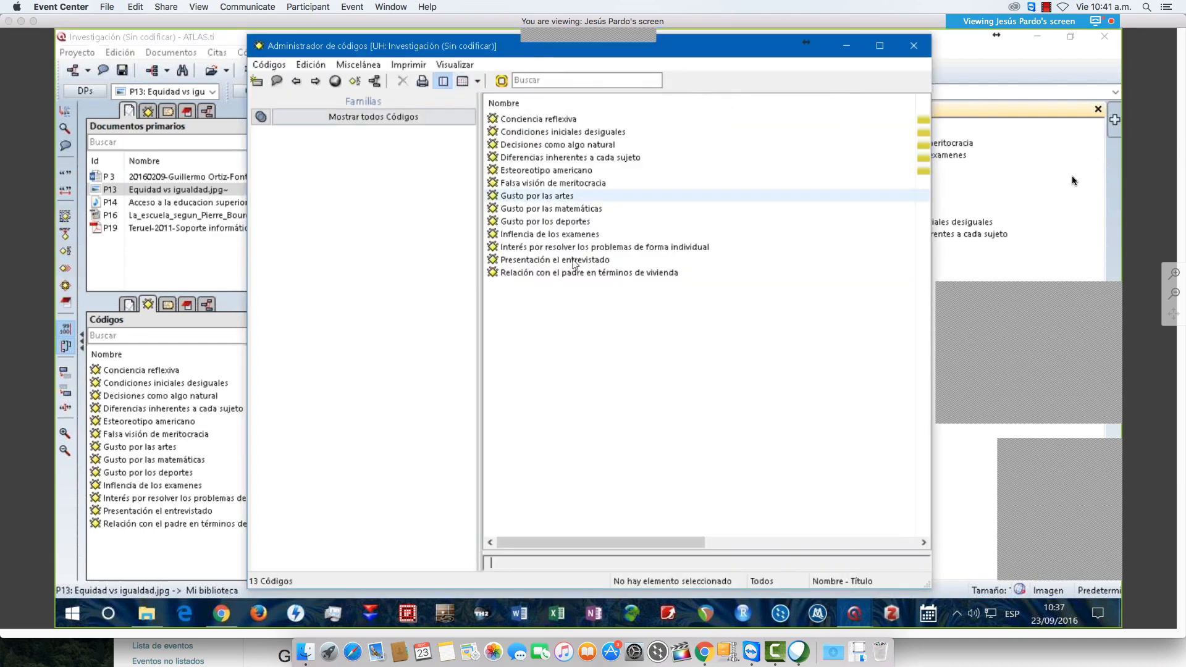
right_click(530, 182)
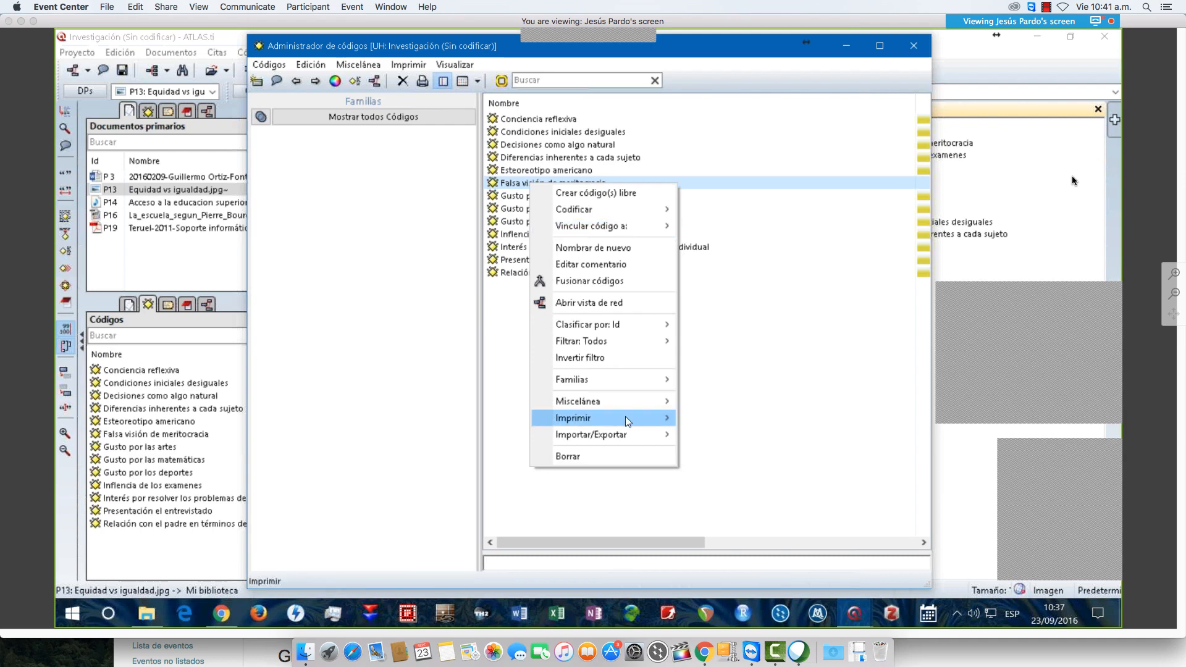
mouse_move(632, 417)
click(716, 418)
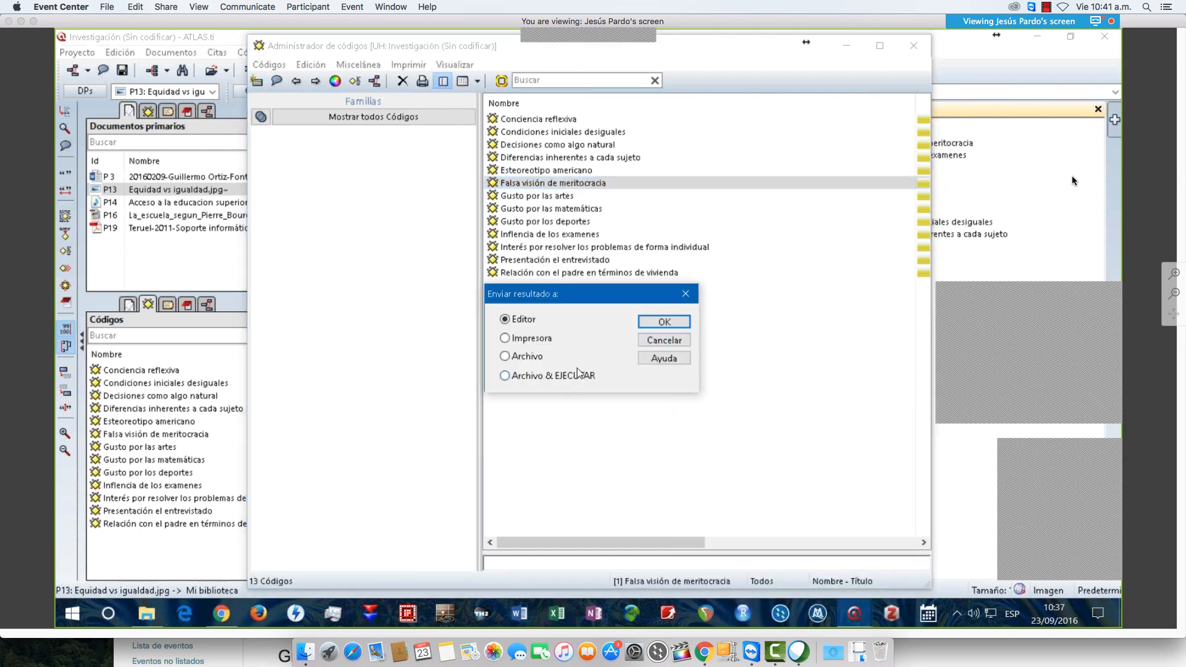
click(662, 324)
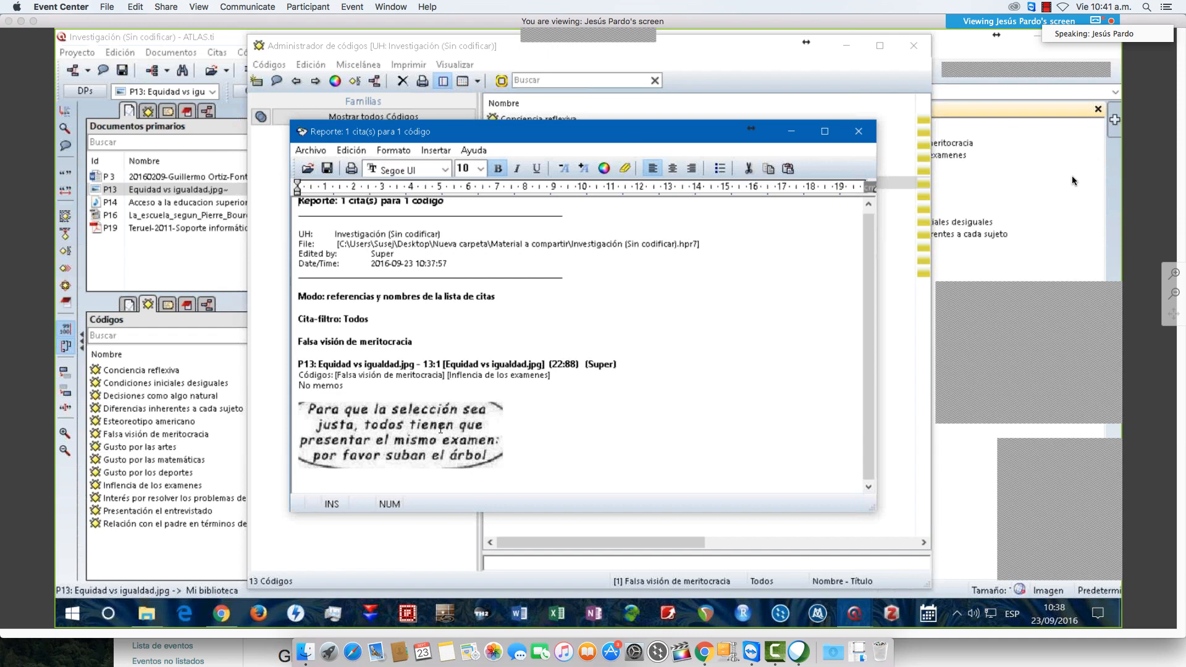
Highlight the speech bubble image and the code name "Falsa visión de meritocracia" in the quotation report.
click(441, 428)
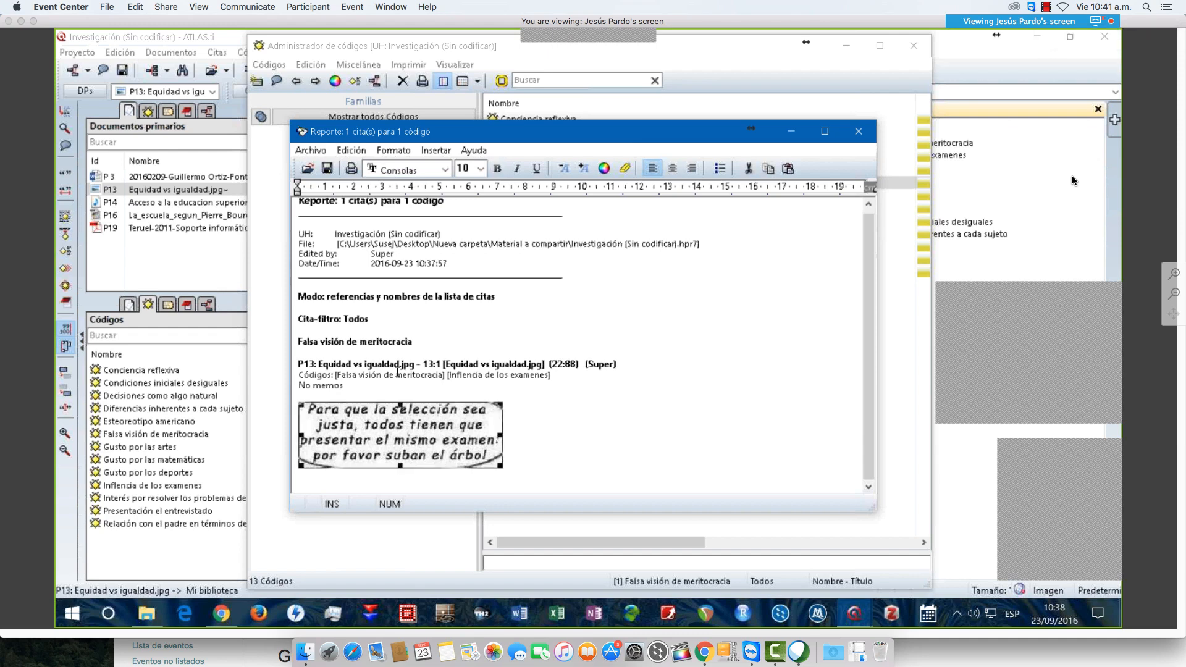
drag(414, 342, 304, 347)
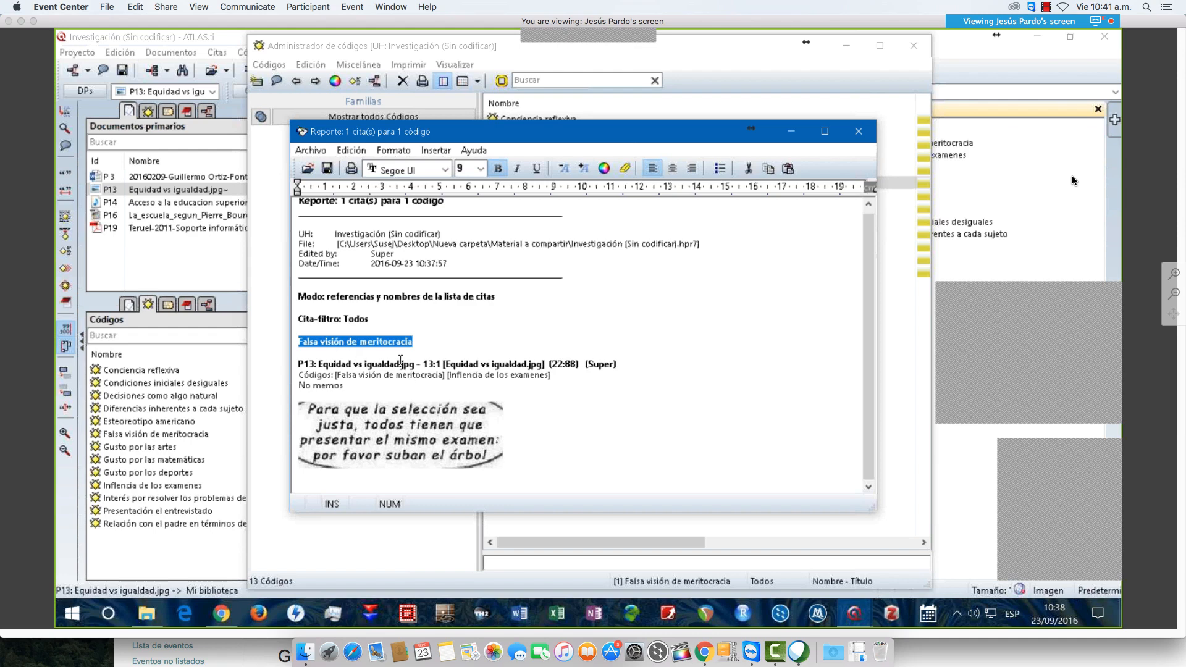
Select the quoted image in the report, then close the report and the Code Manager.
click(455, 432)
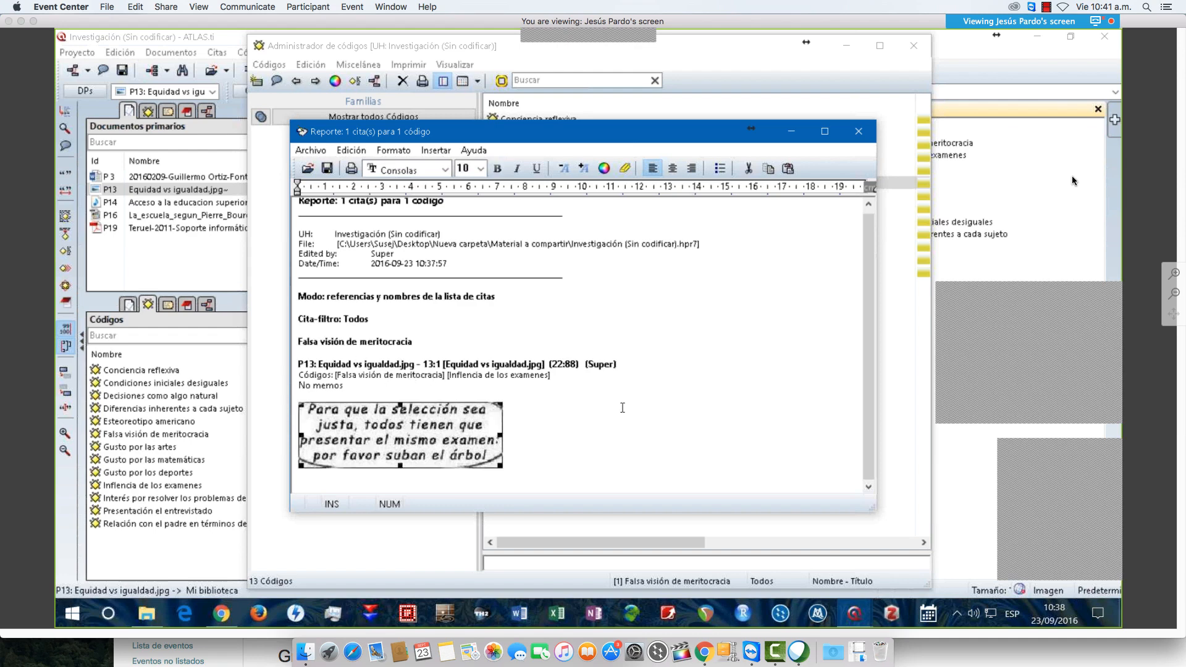
scroll(622, 407, up, 1)
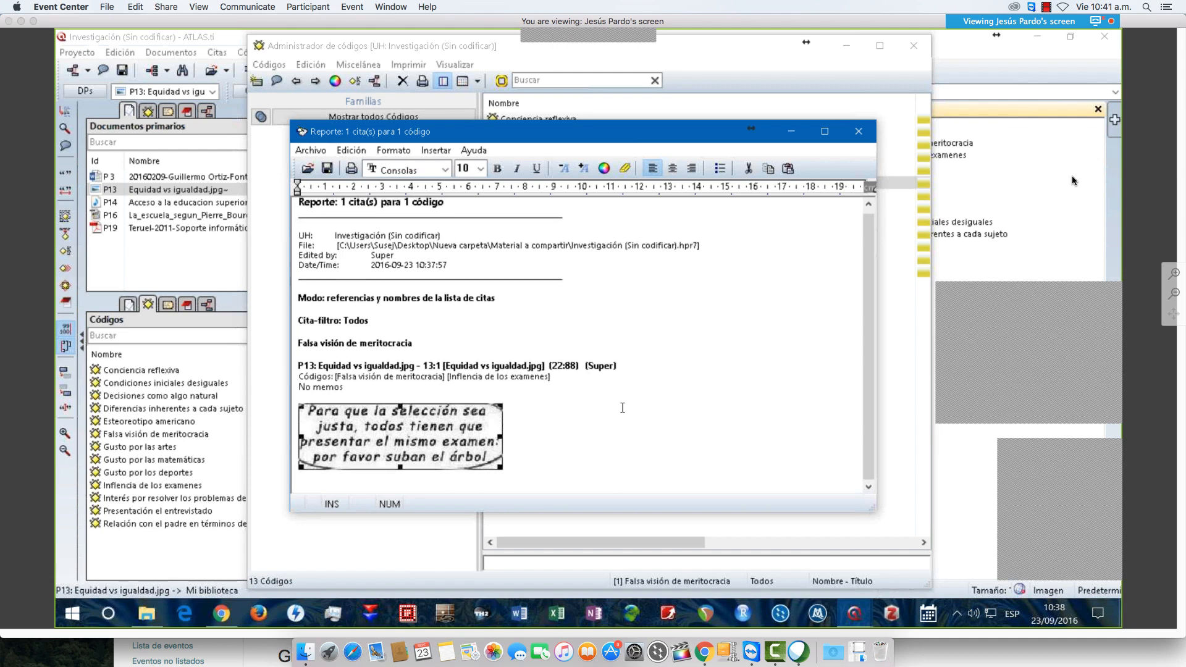
click(863, 138)
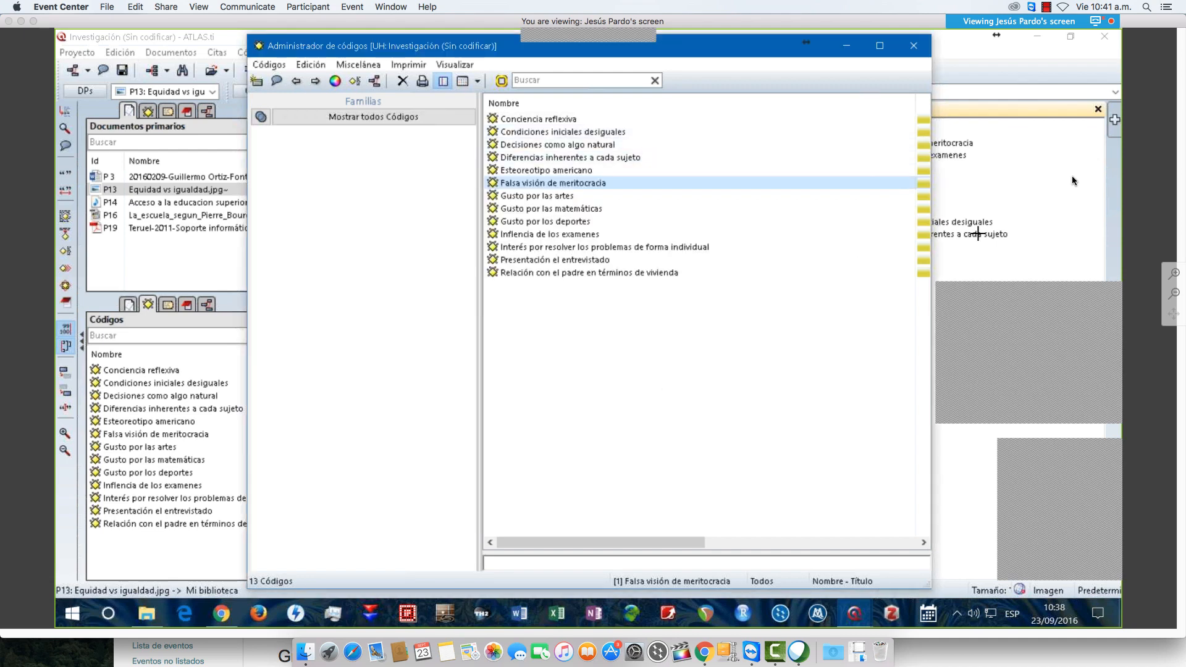
click(915, 46)
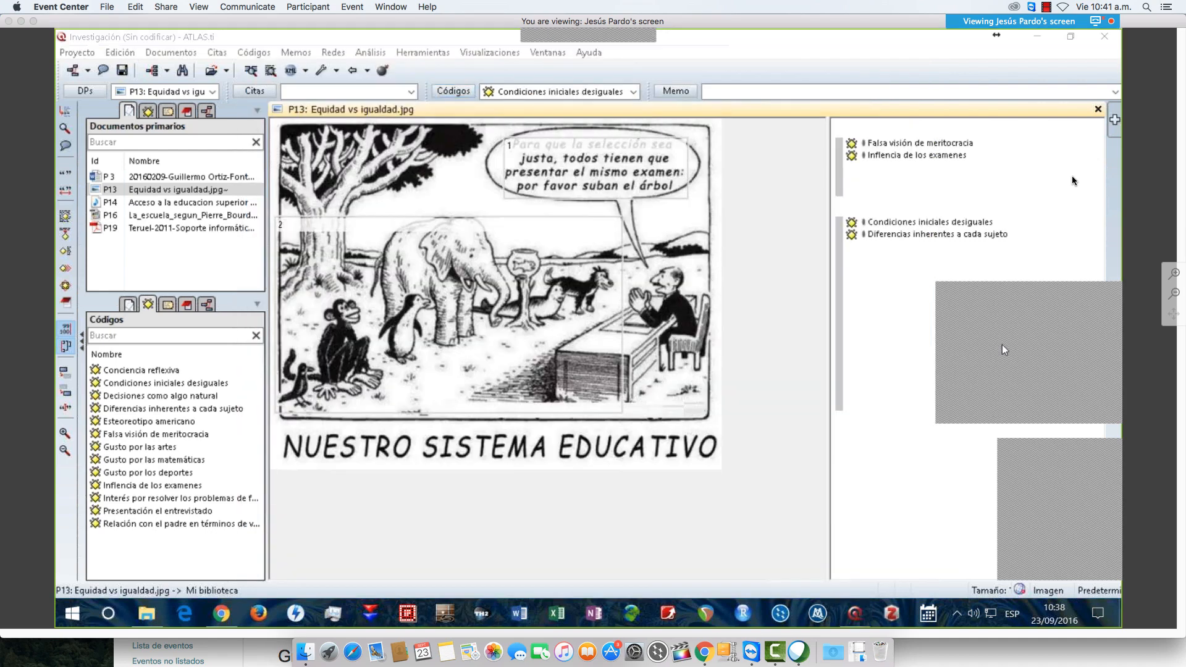
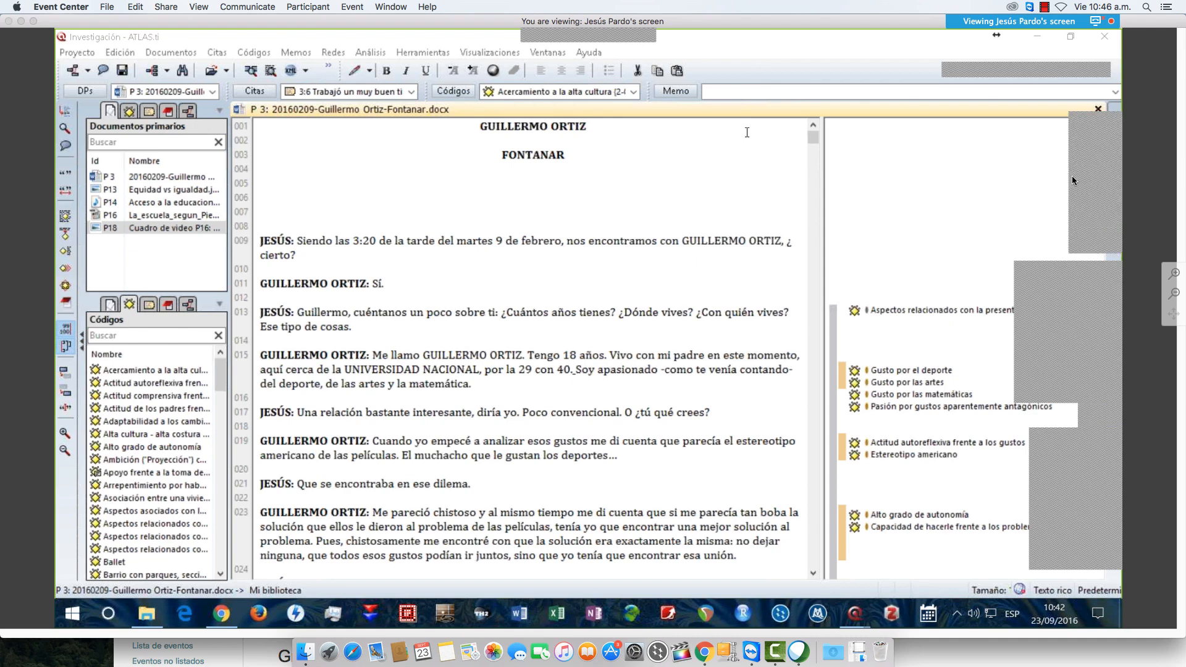
Select the long interview quotation coded "Aspectos relacionados con la presentación del entrevistado" and review the passage it covers.
click(834, 327)
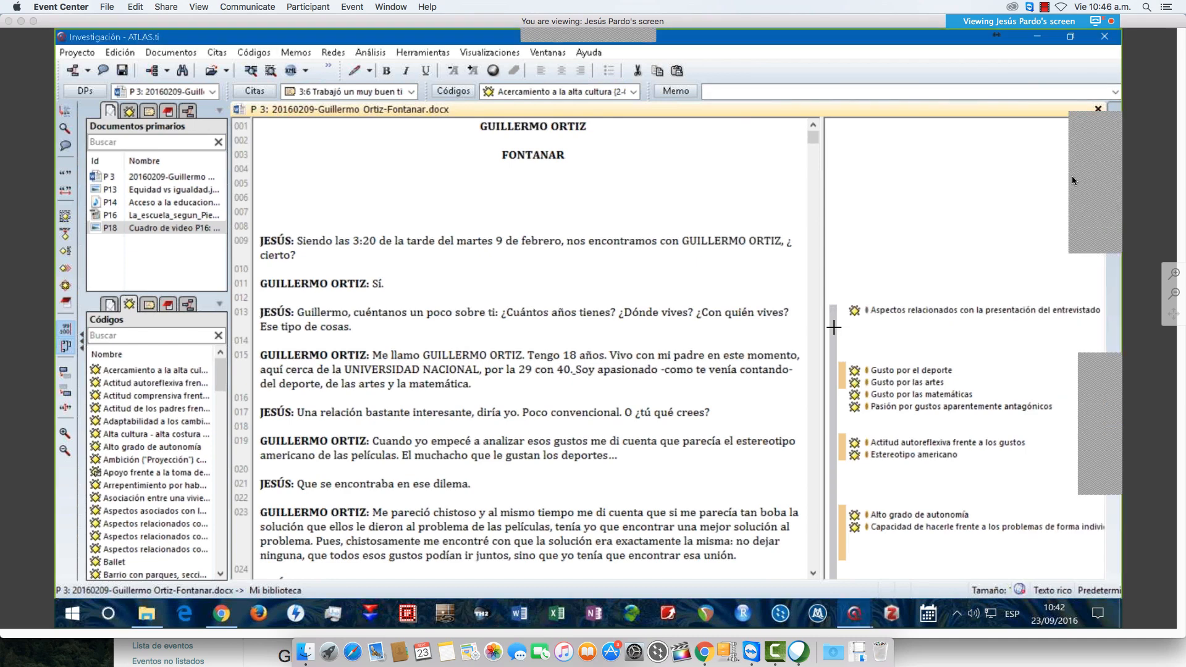
click(834, 327)
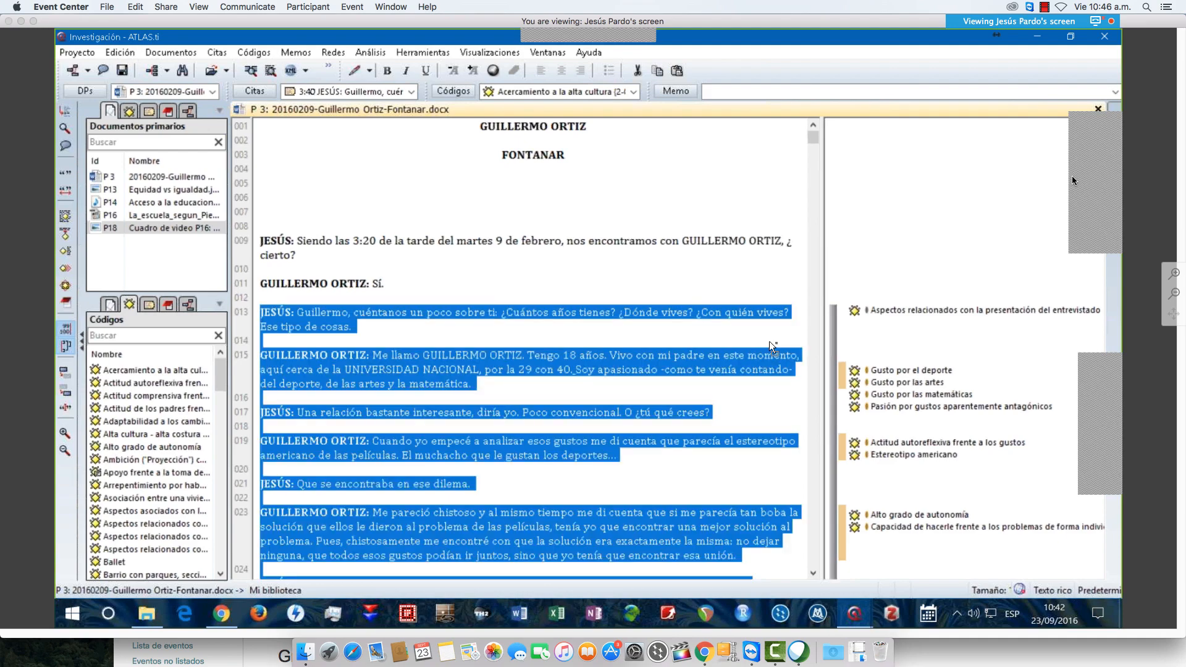
scroll(769, 341, down, 4)
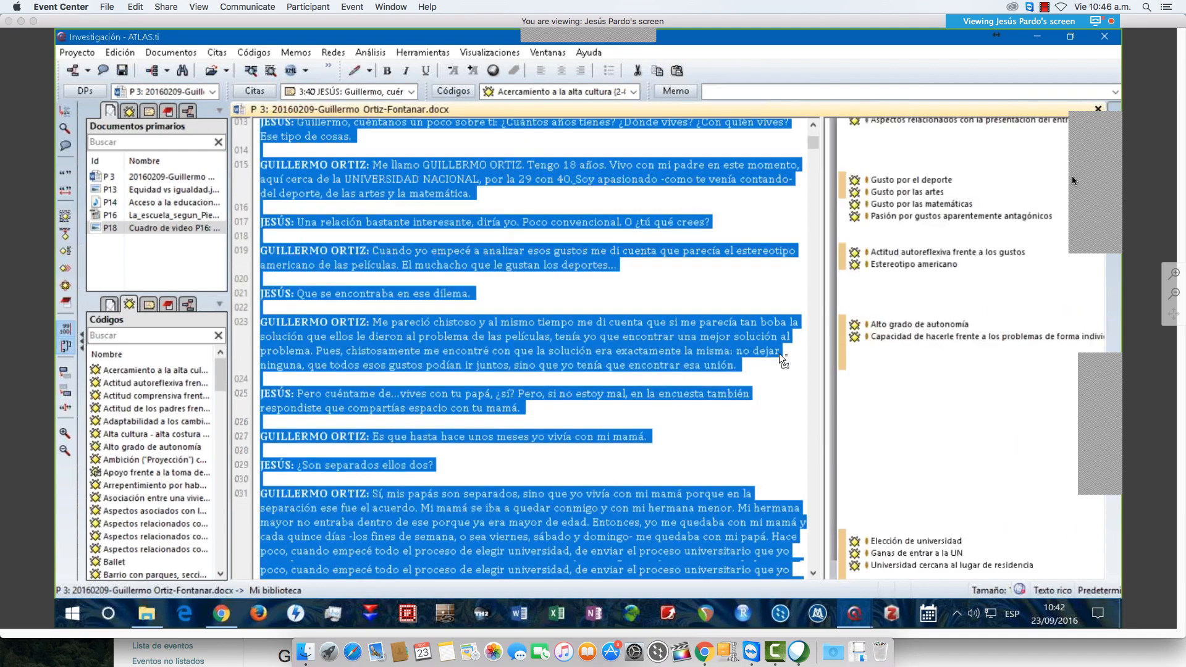
scroll(780, 353, up, 4)
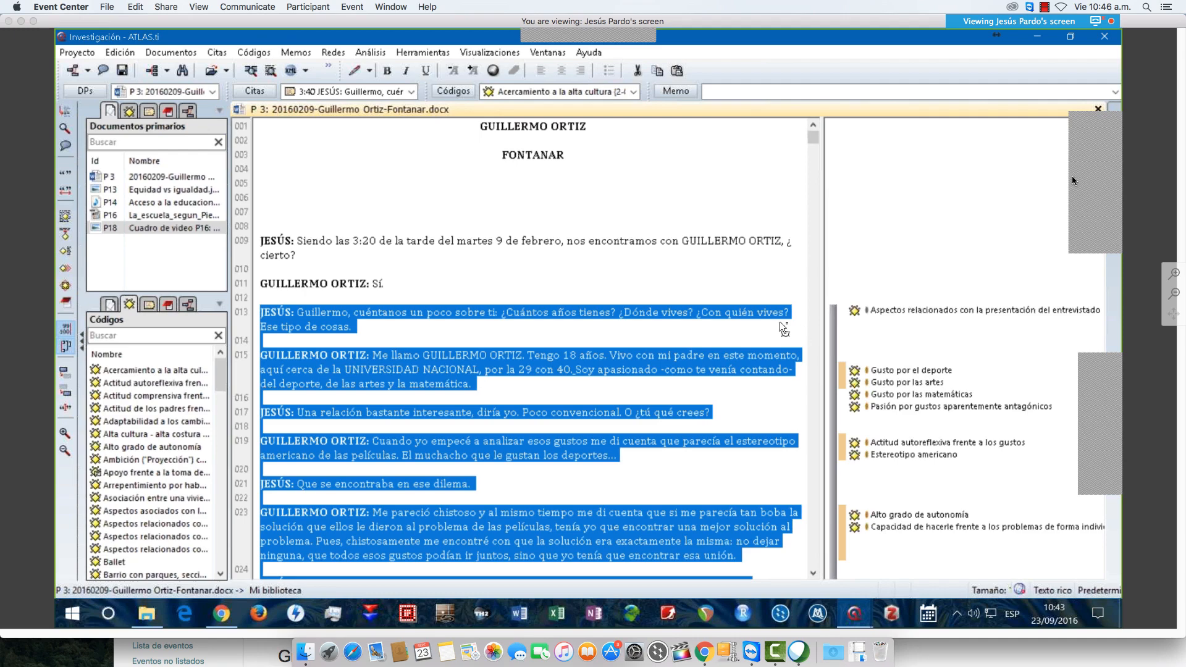
scroll(780, 321, down, 1)
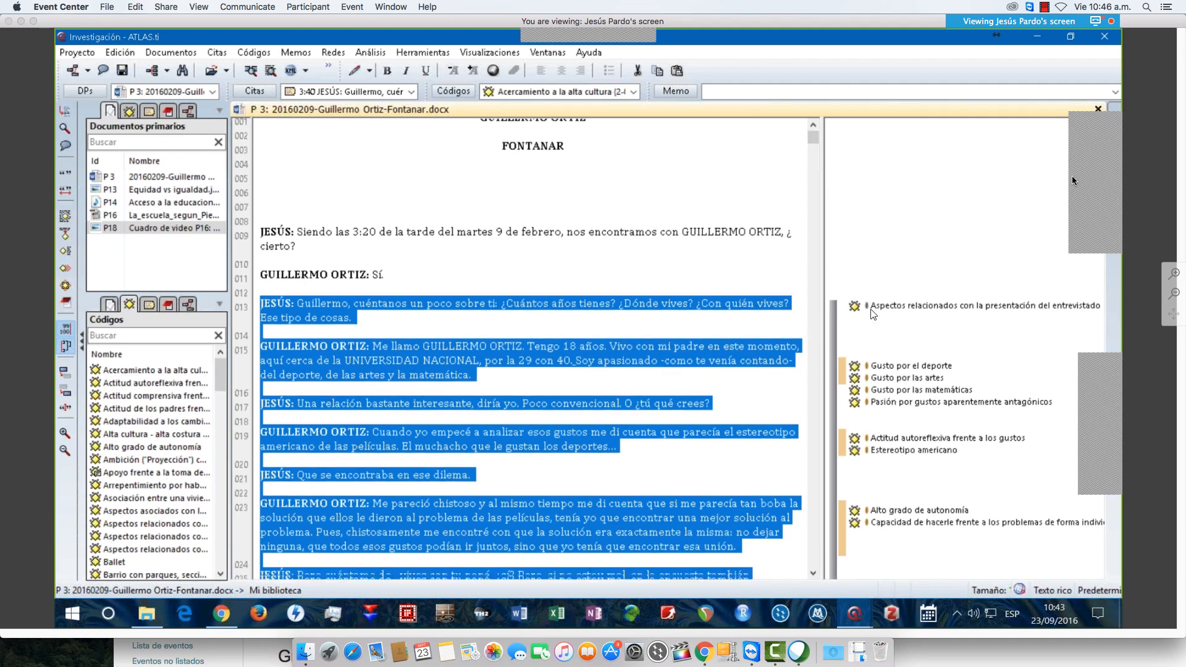
scroll(883, 307, down, 1)
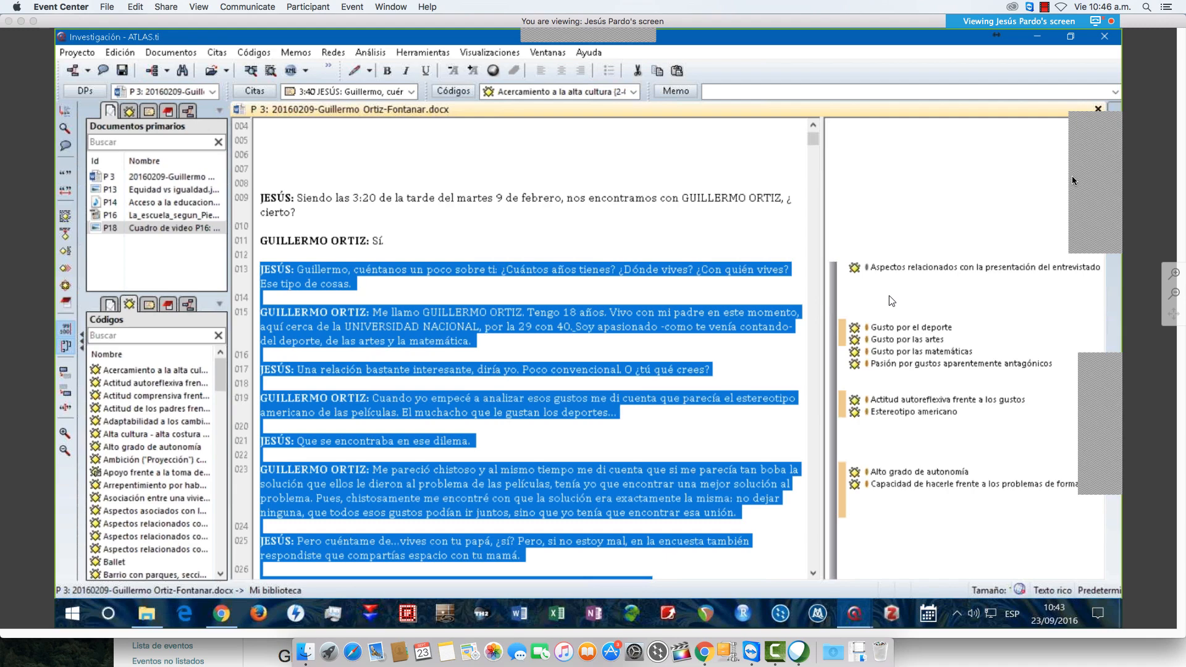
Show the passages coded "Gusto por el deporte", "Pasión por gustos aparentemente antagónicos" and "Estereotipo americano" in paragraphs 015 and 019.
click(915, 328)
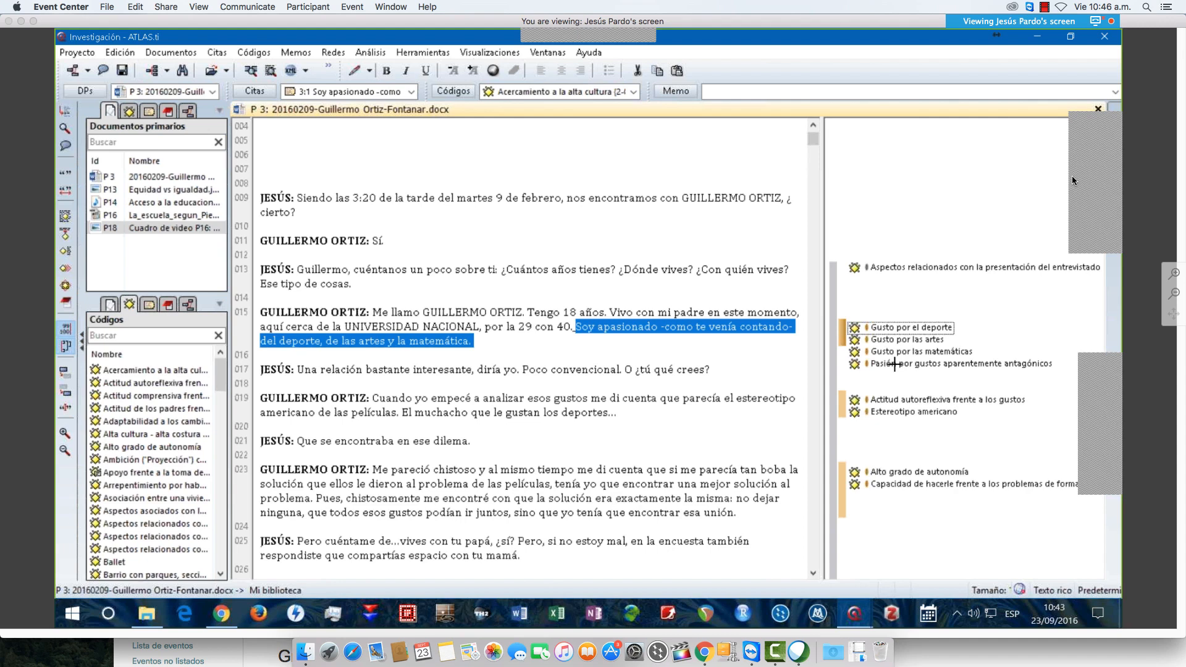
click(894, 364)
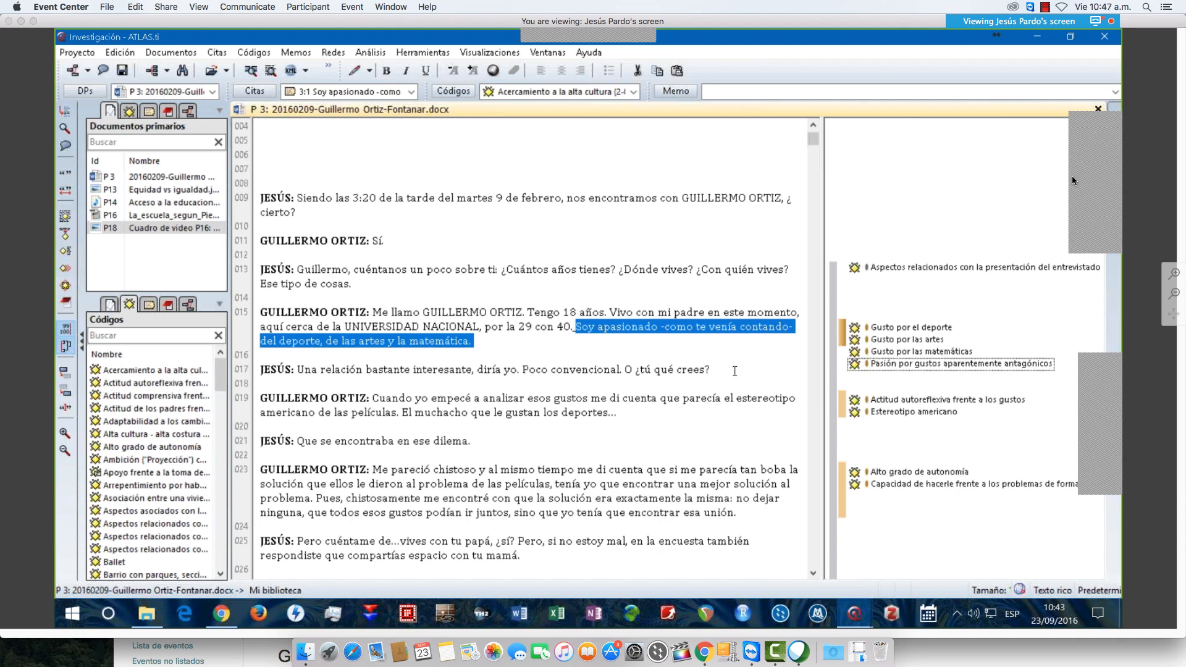
scroll(886, 359, down, 1)
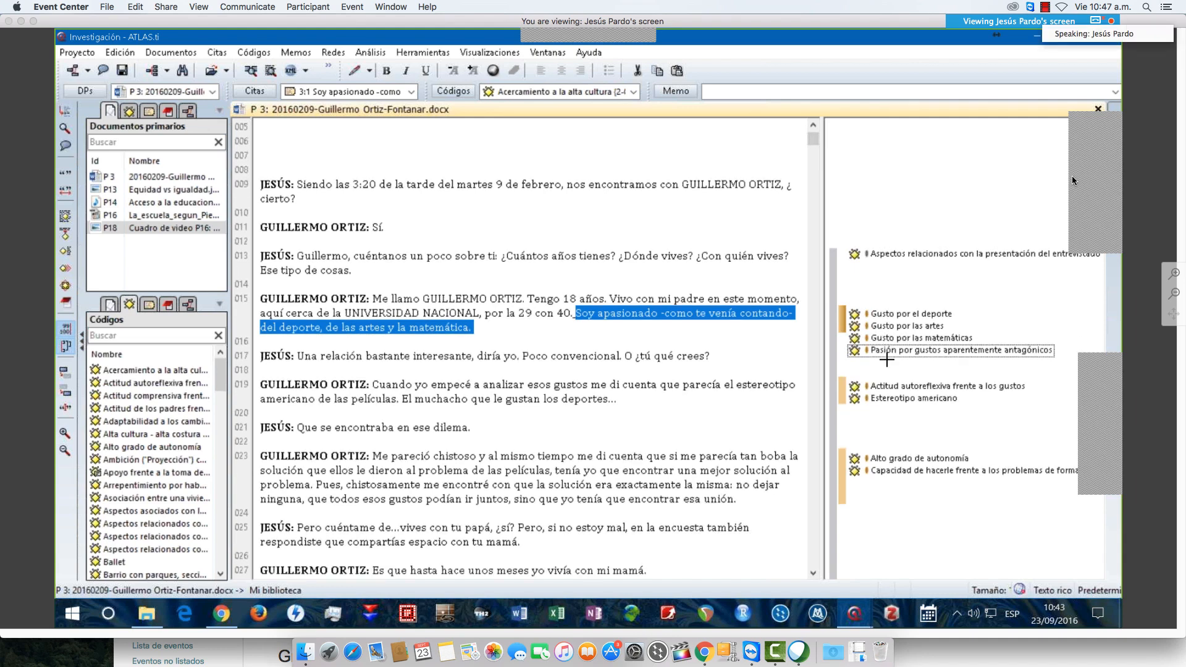
scroll(887, 359, down, 1)
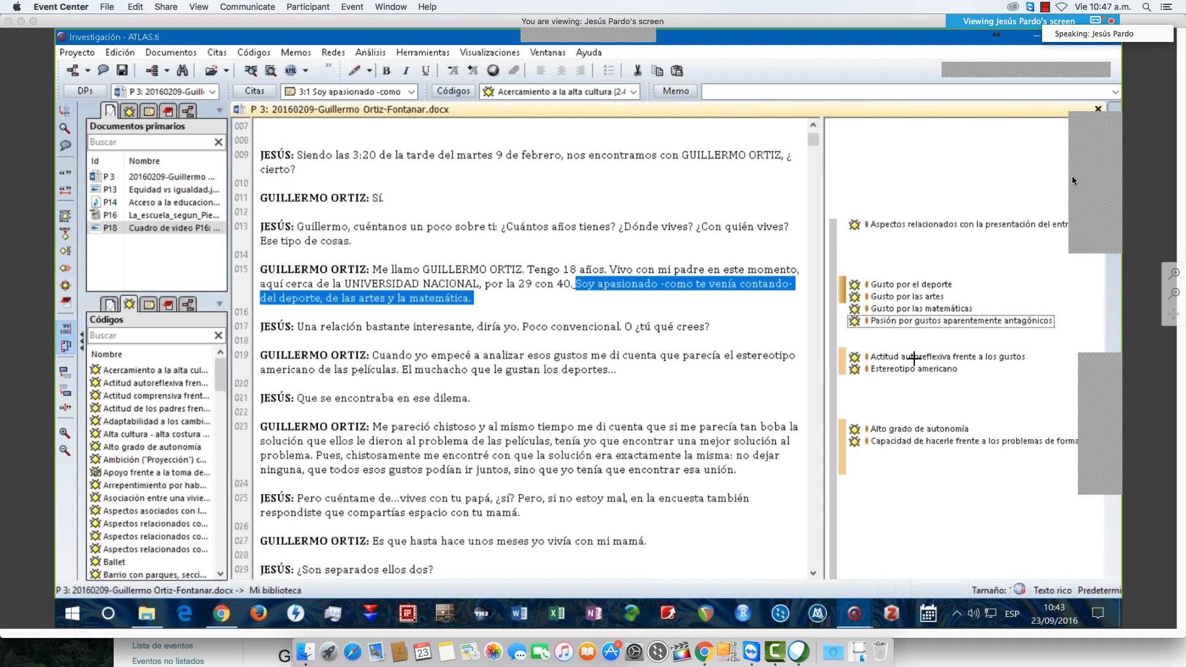
click(915, 369)
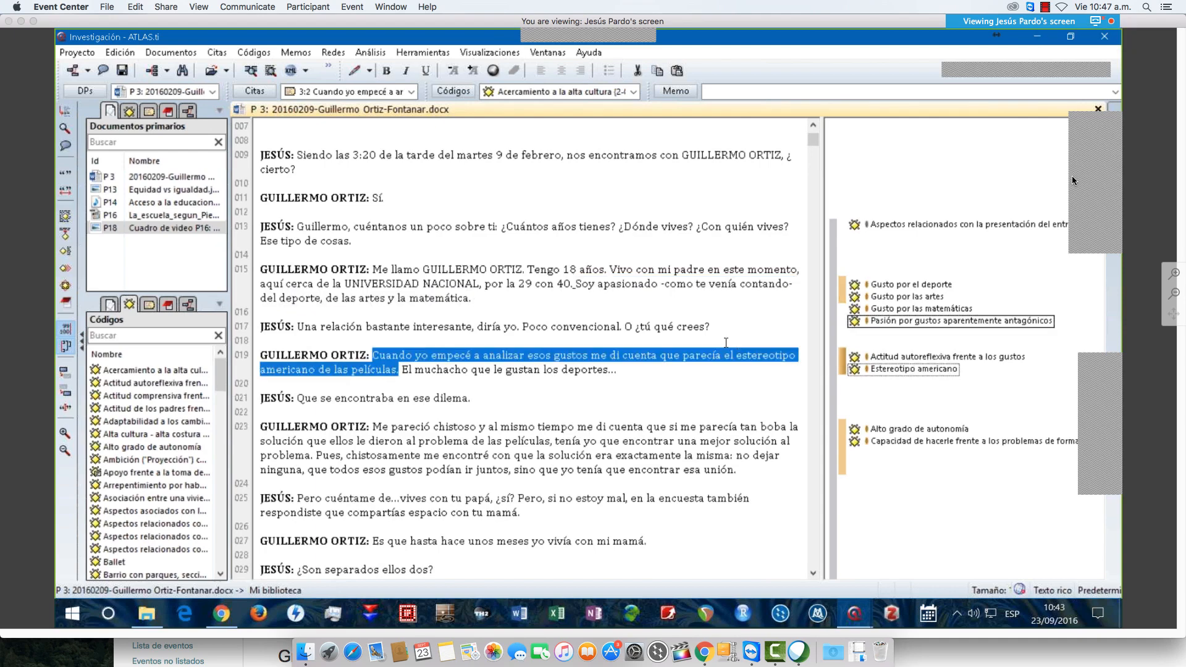
Show the passage in paragraph 023 that is coded "Alto grado de autonomía".
scroll(844, 326, down, 1)
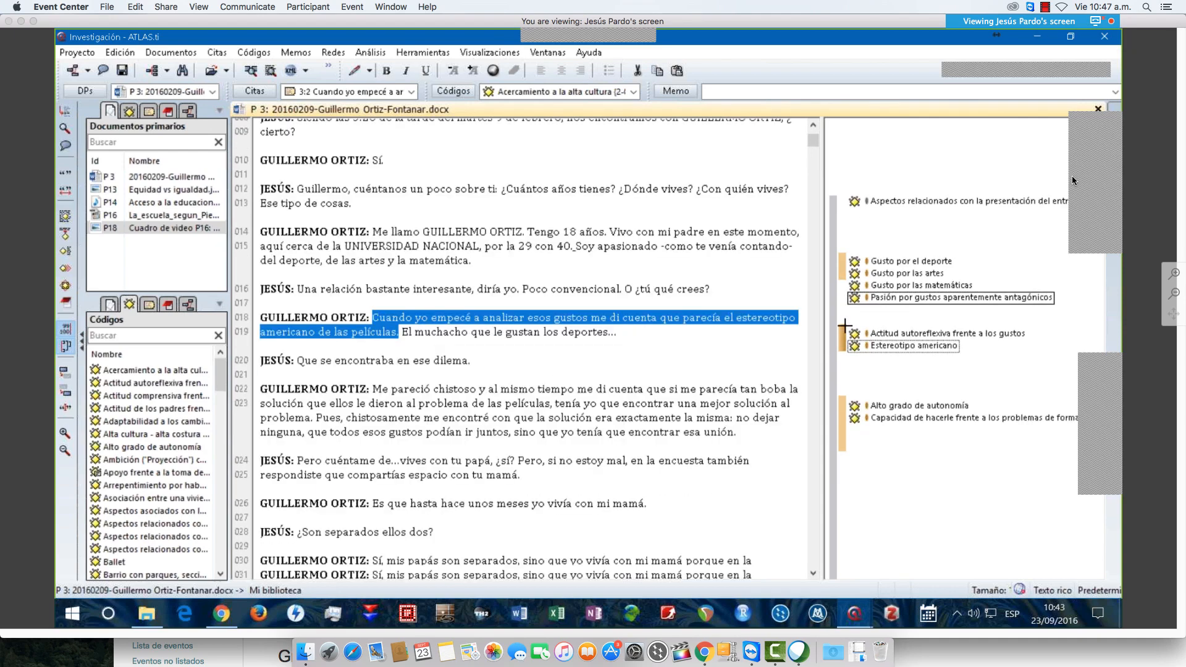
scroll(844, 325, down, 2)
click(902, 302)
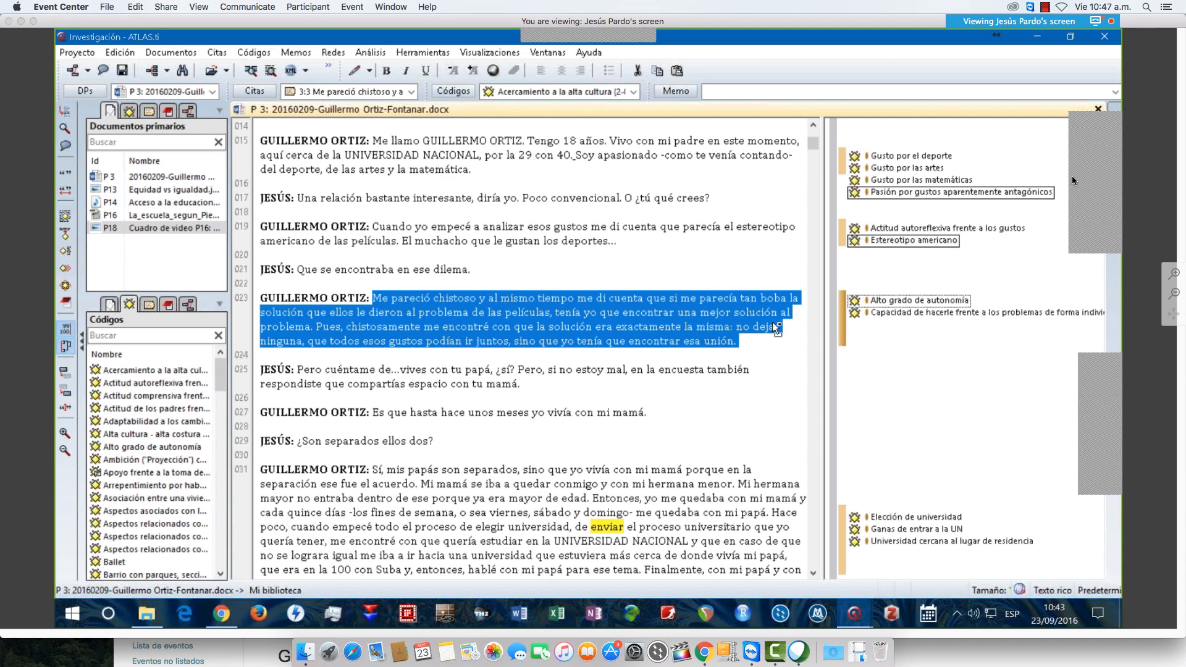
Select the coded quotation in paragraph 031 about choosing a university to view its codes.
scroll(772, 321, down, 1)
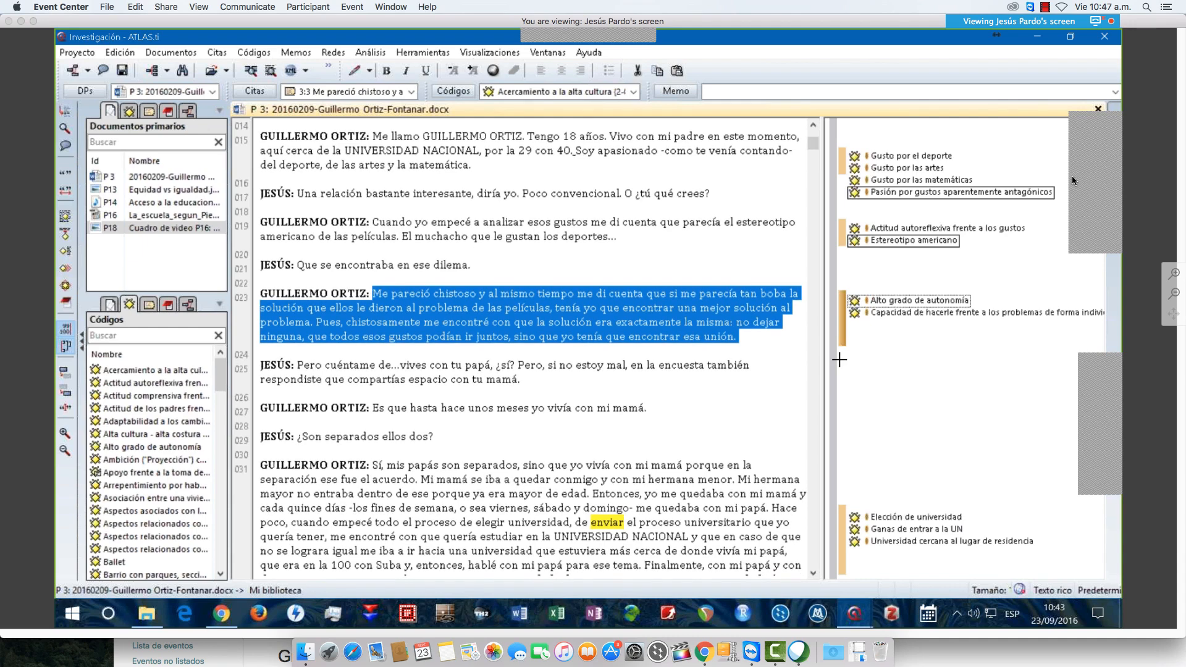
scroll(536, 328, down, 4)
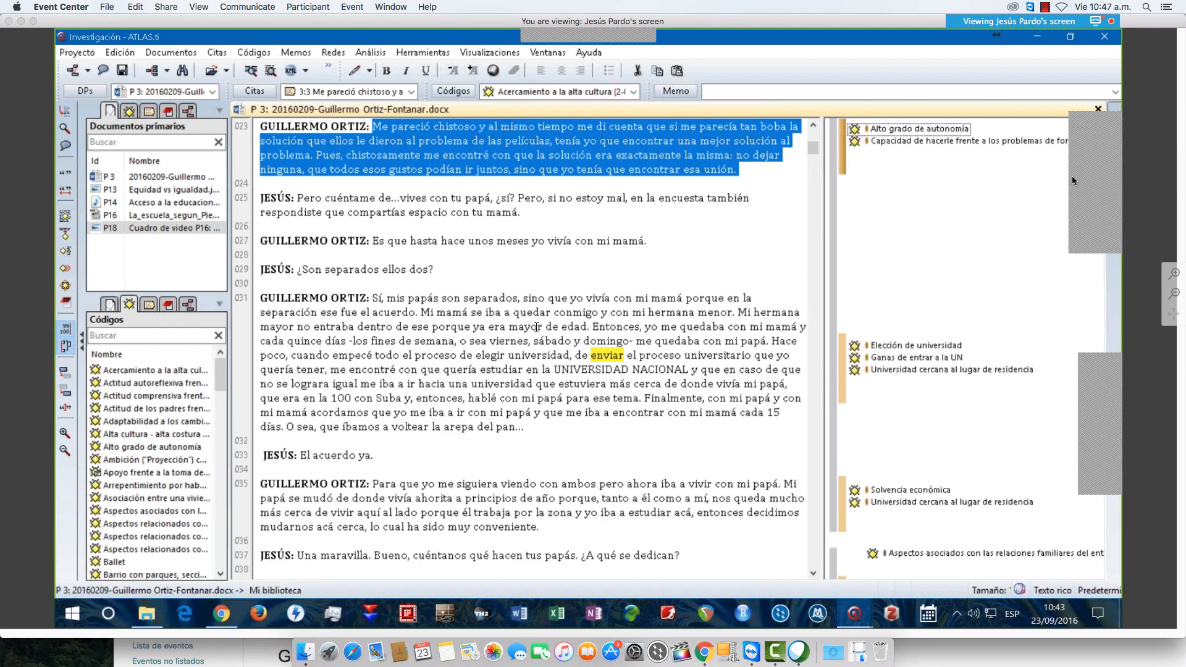
click(584, 369)
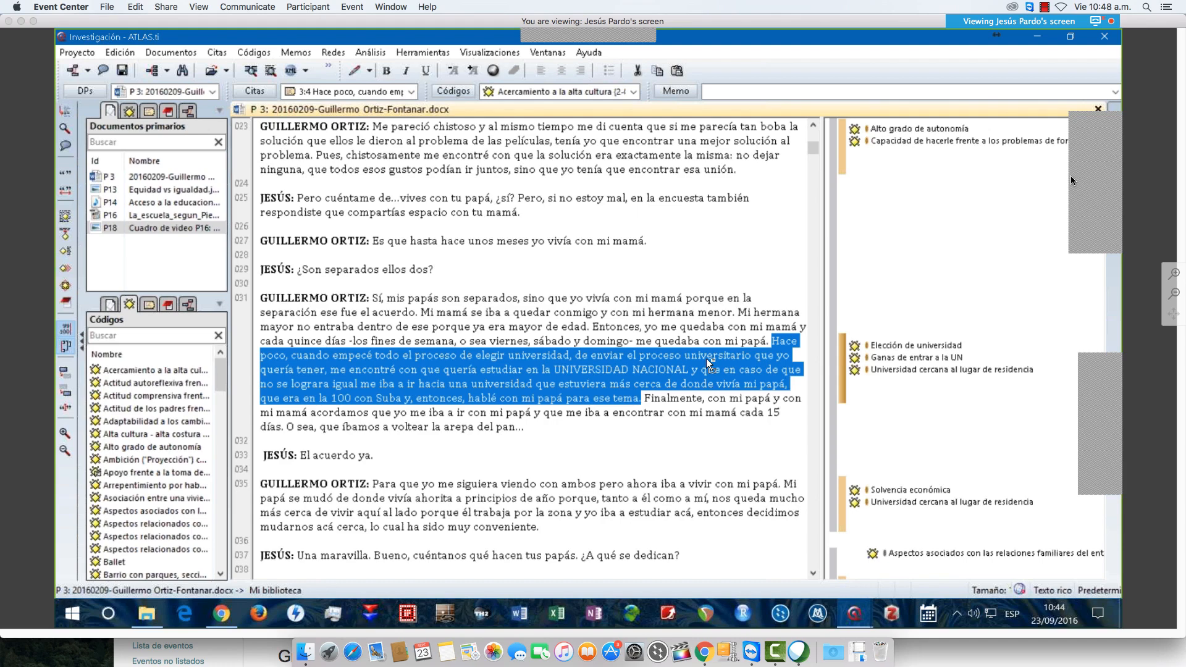
Compare the quotations in paragraphs 035 and 031 that share the code "Universidad cercana al lugar de residencia", ending on "Solvencia económica".
scroll(734, 388, down, 1)
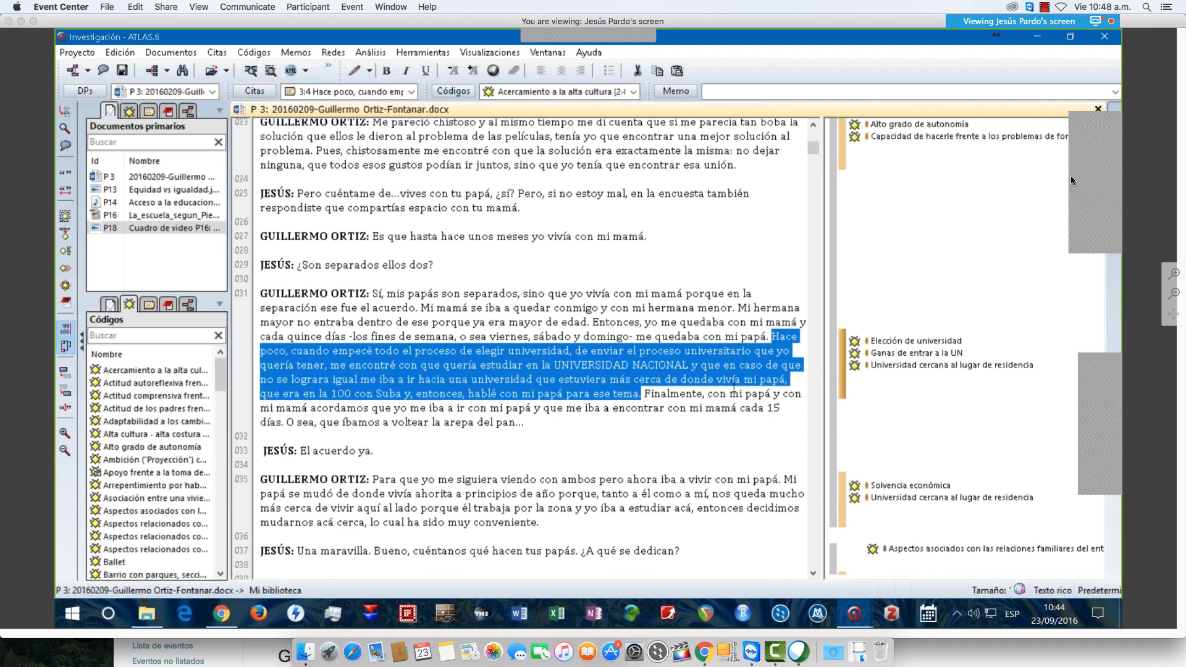
scroll(734, 387, down, 3)
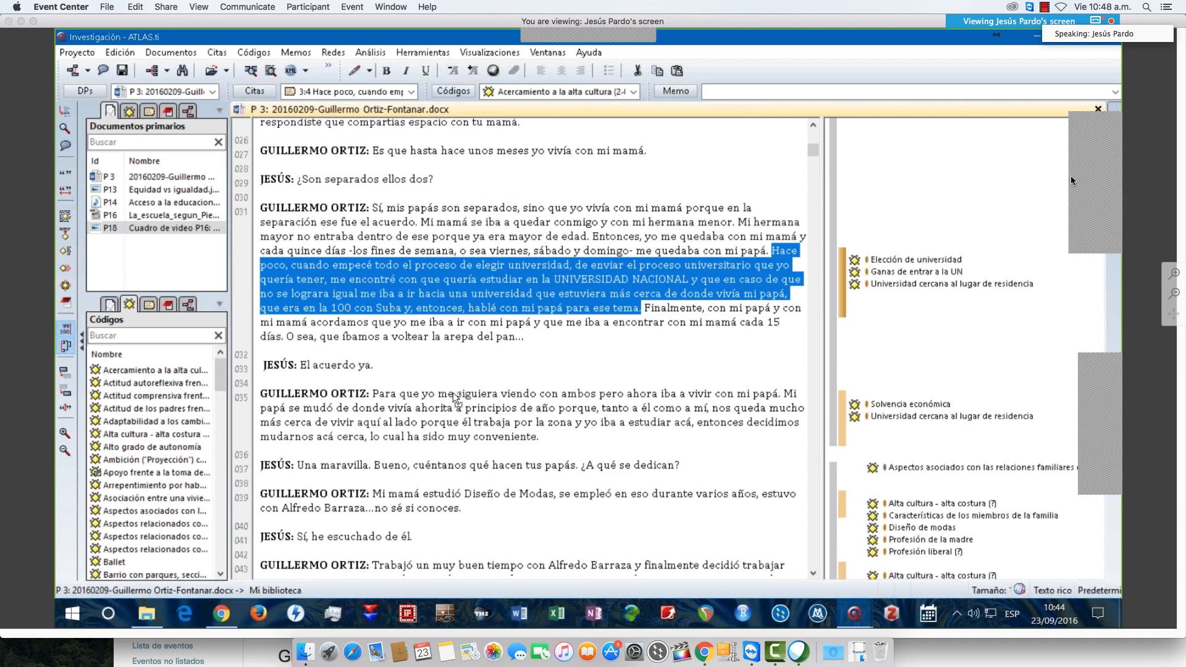
scroll(453, 393, down, 1)
click(555, 375)
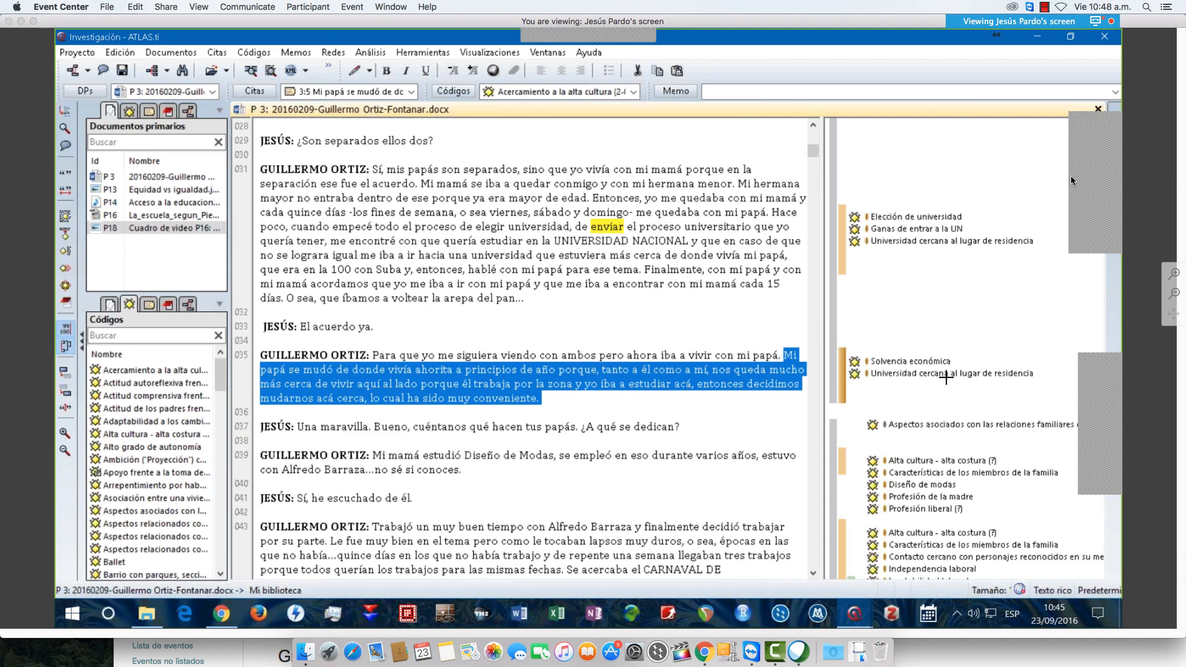
click(845, 240)
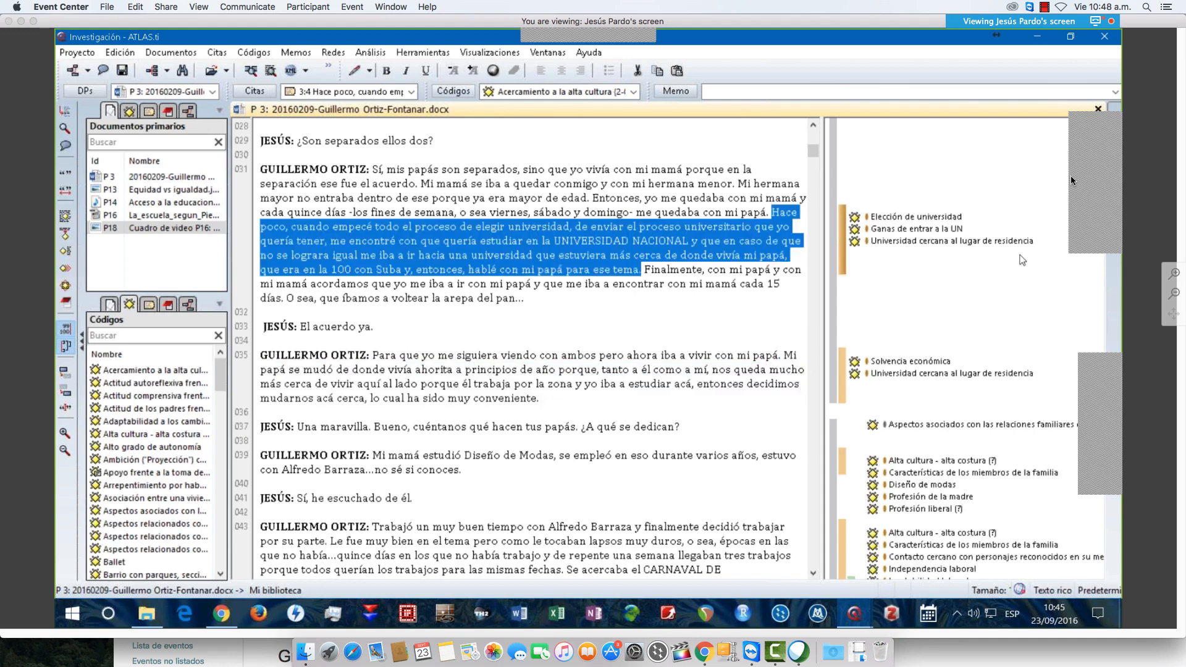
click(939, 374)
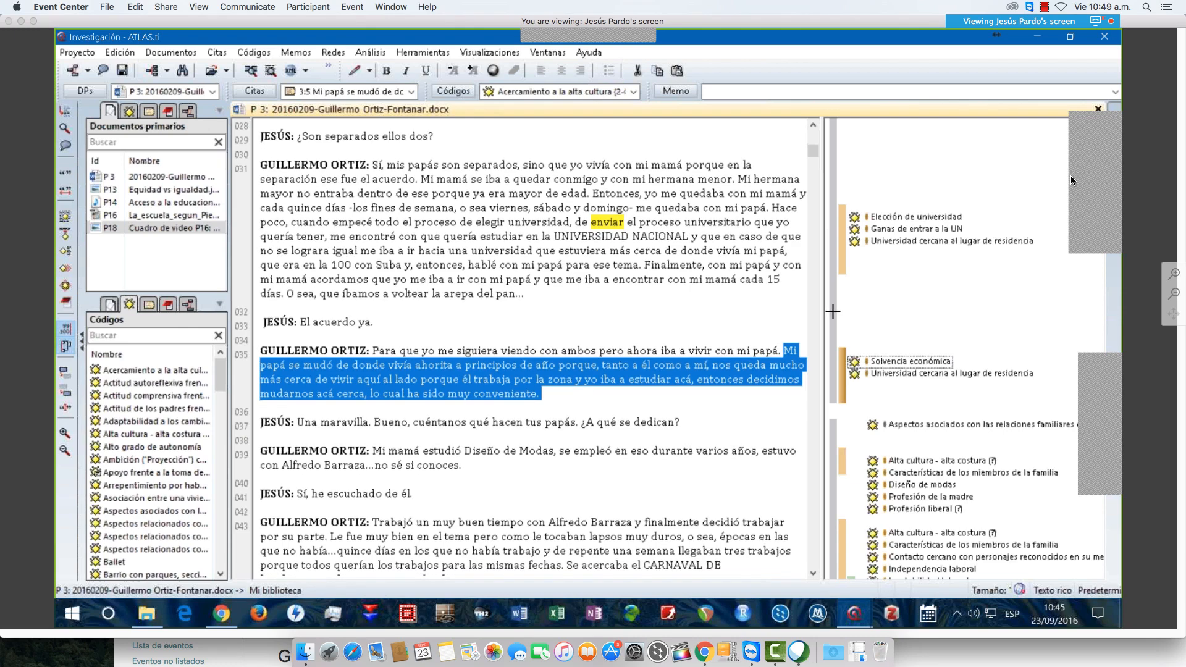
Review the long family relations quotation from paragraph 037 with the coding margin widened, then narrow the margin again and clear the selection.
scroll(825, 305, down, 4)
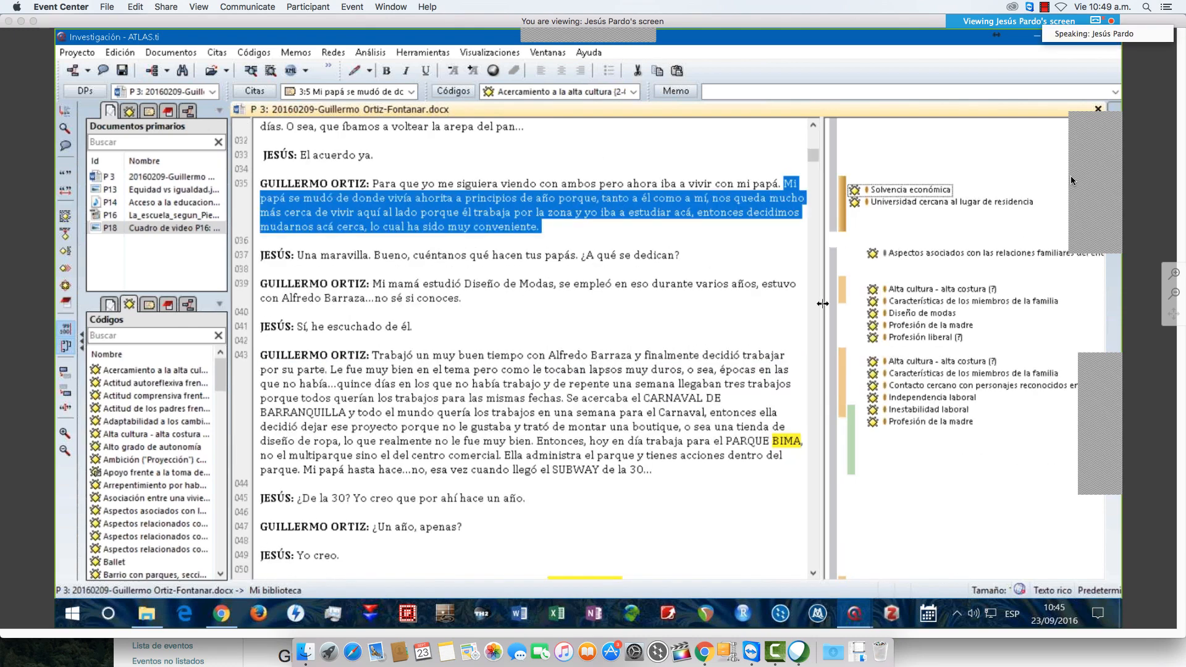
click(822, 304)
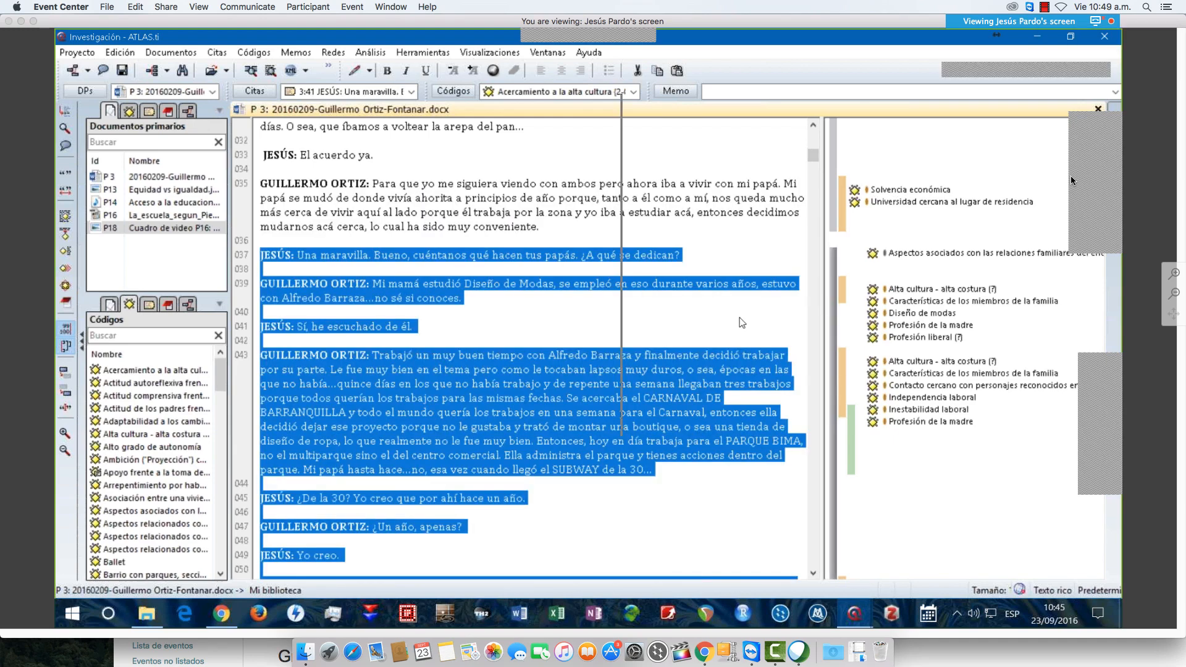
drag(823, 305, 749, 321)
scroll(604, 366, down, 20)
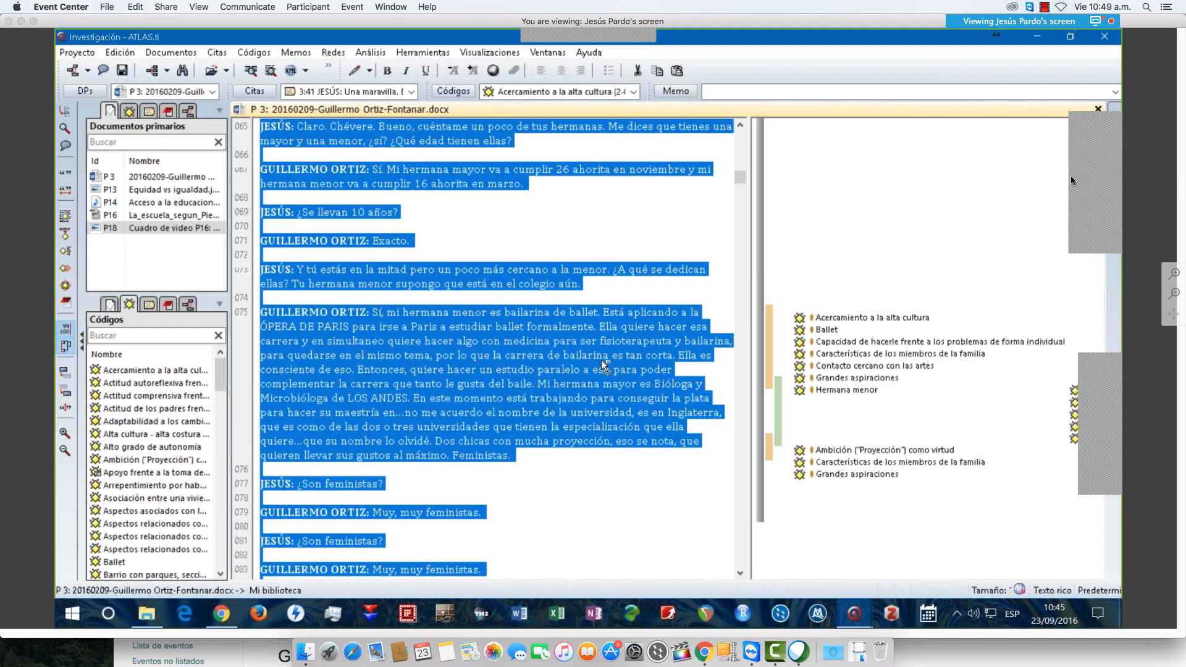
scroll(602, 360, up, 20)
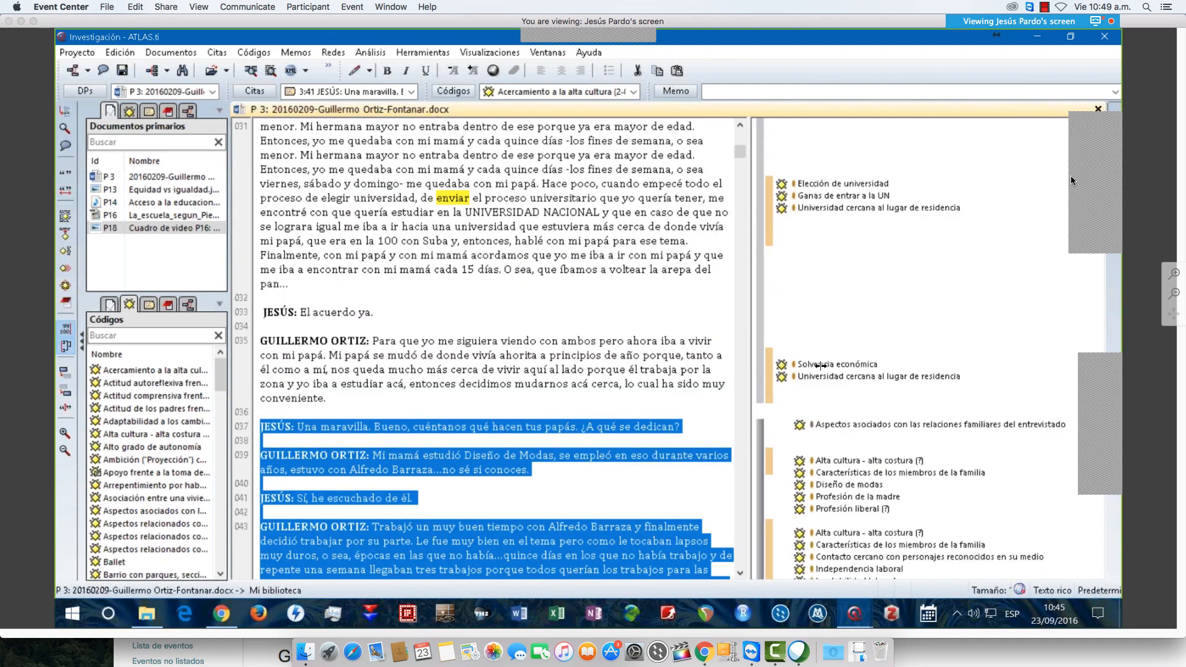
drag(820, 366, 824, 216)
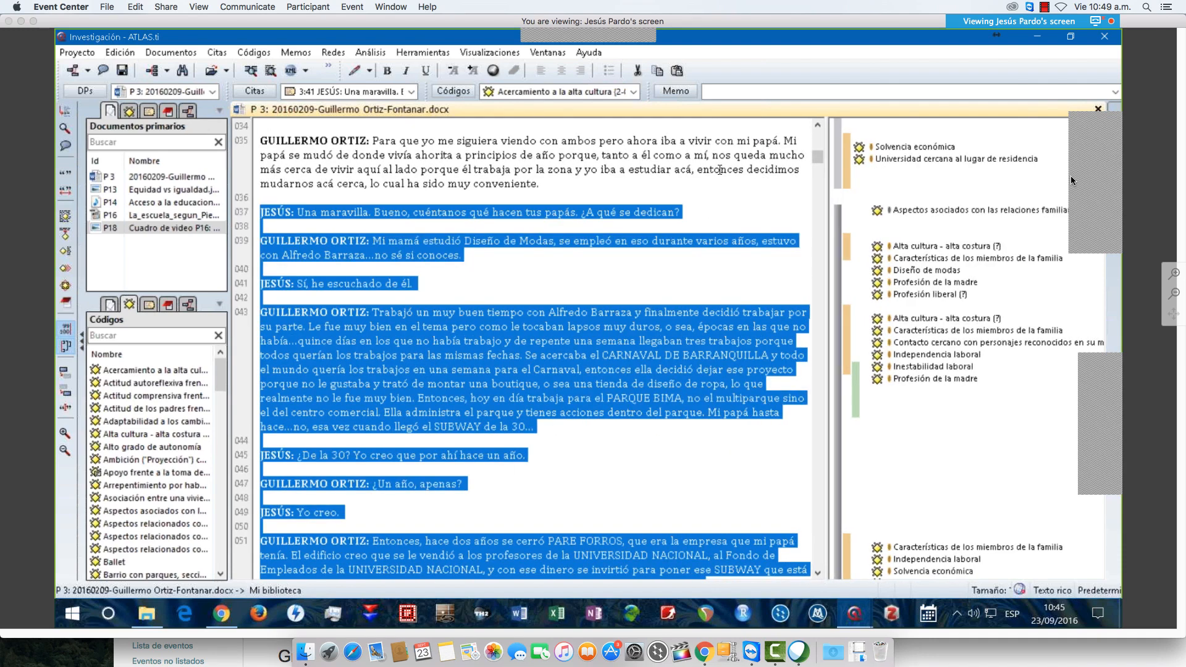
click(720, 169)
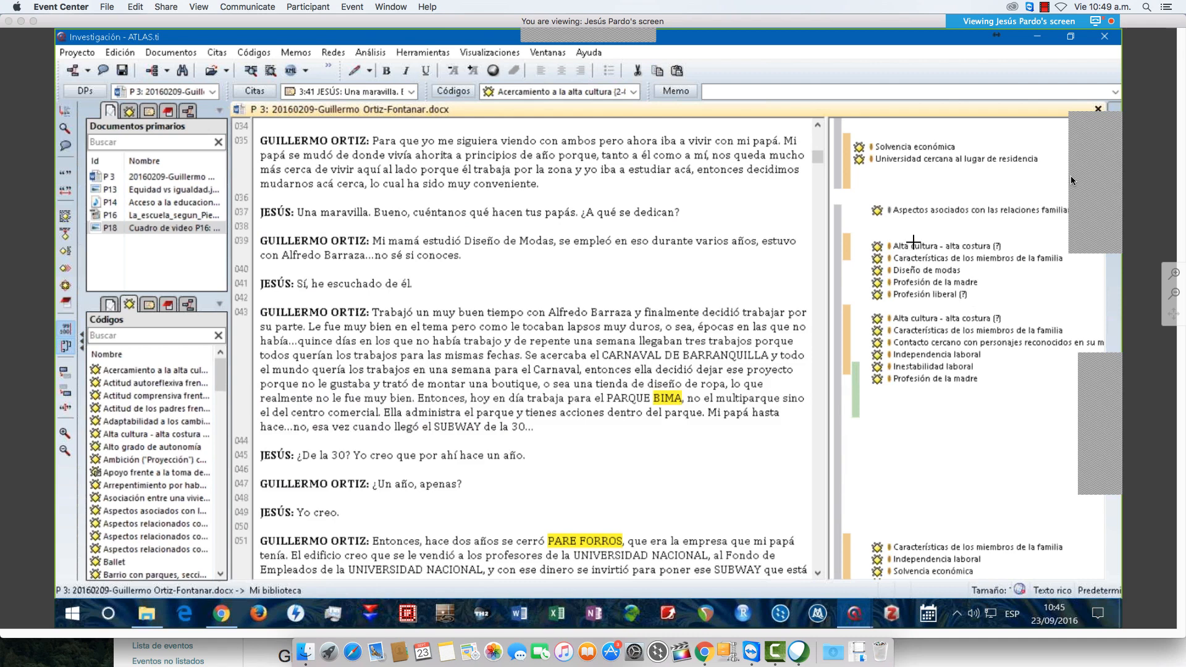
Select in turn the coded quotations in paragraphs 039 and 043 about the mother's profession.
click(845, 246)
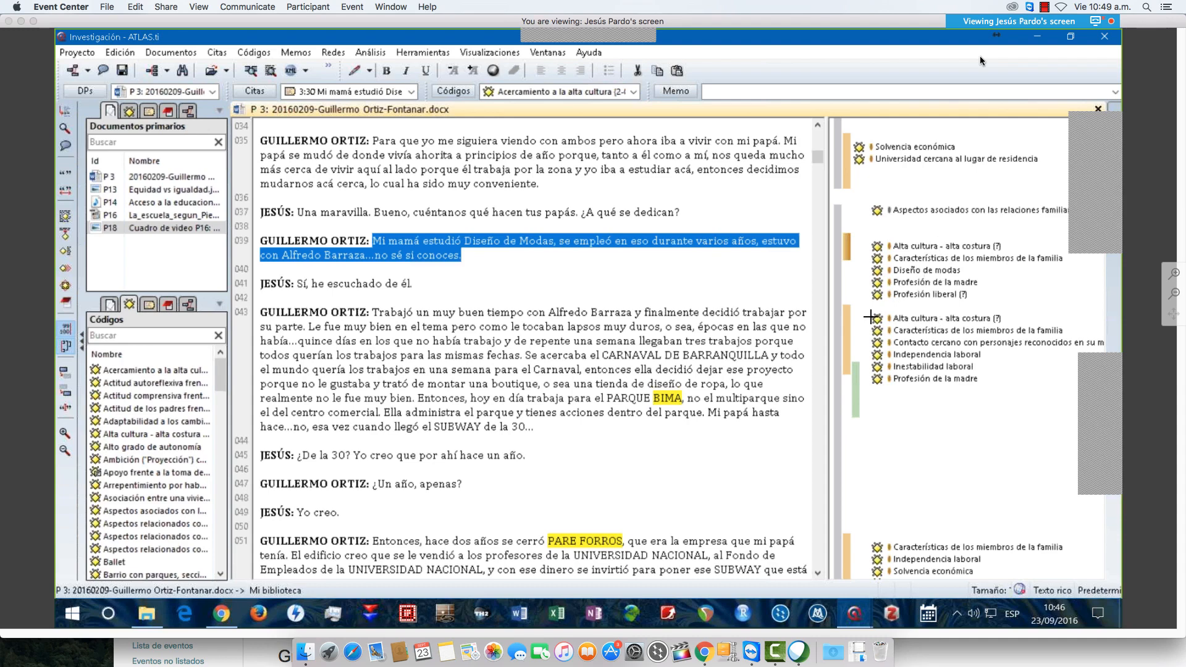
click(846, 328)
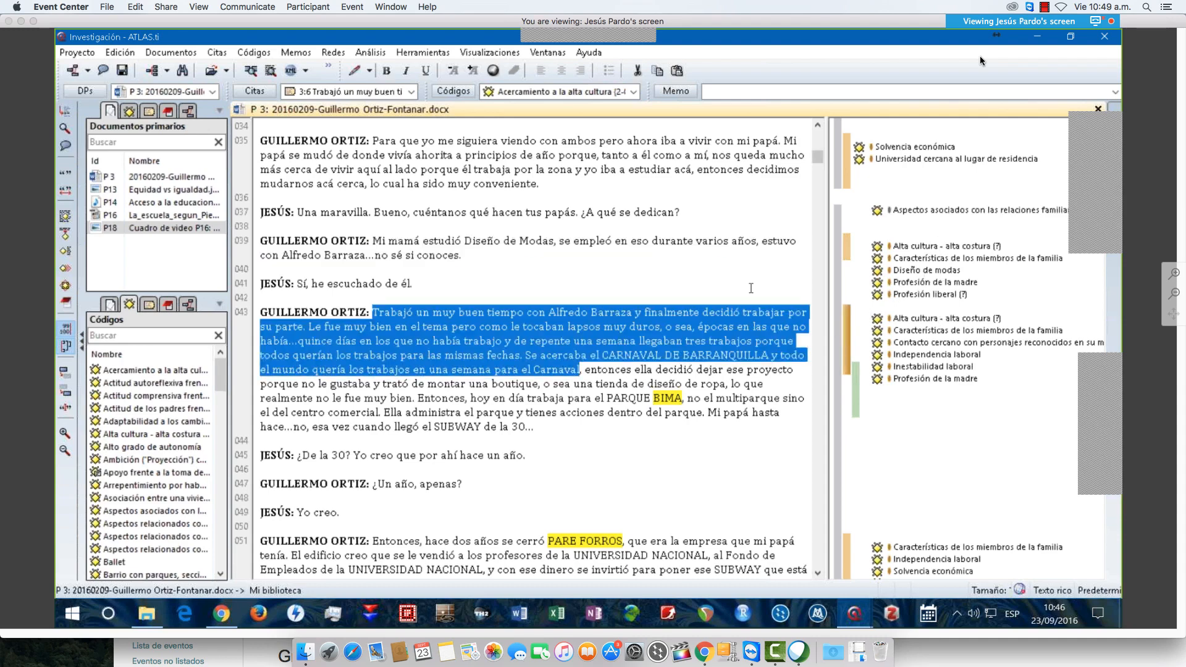
scroll(636, 311, down, 1)
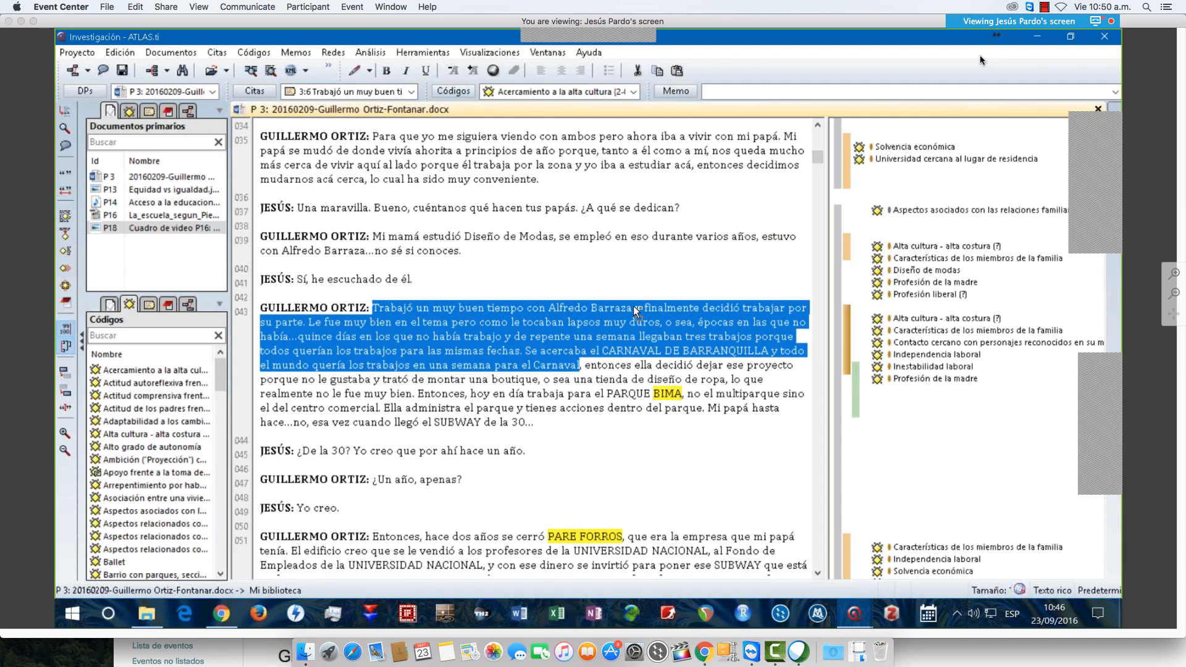
Select the second coded quotation in paragraph 043 about the mother leaving her project, widen the coding margin to read its codes, then narrow it.
scroll(634, 307, down, 1)
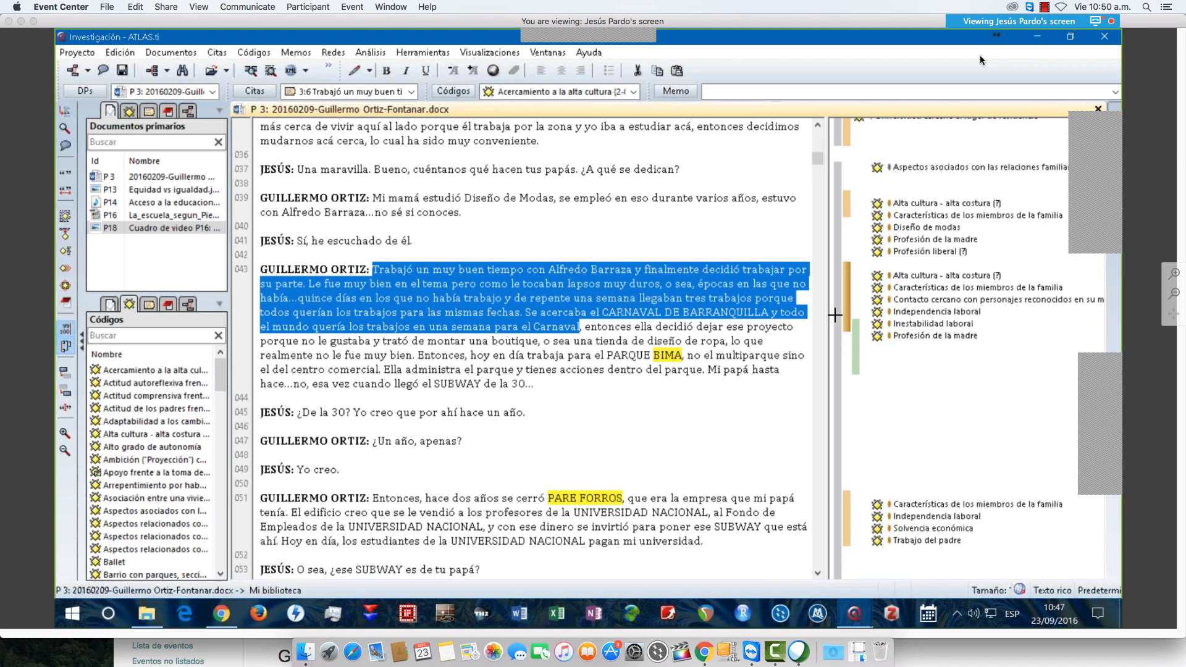
click(858, 352)
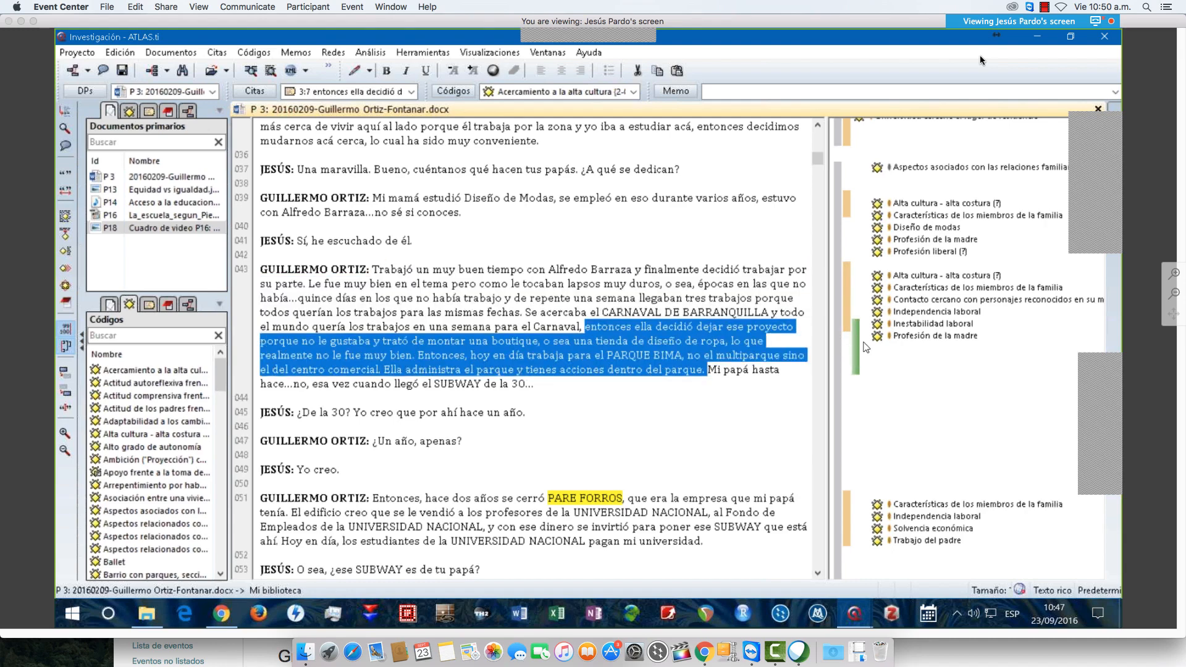
drag(828, 334, 759, 341)
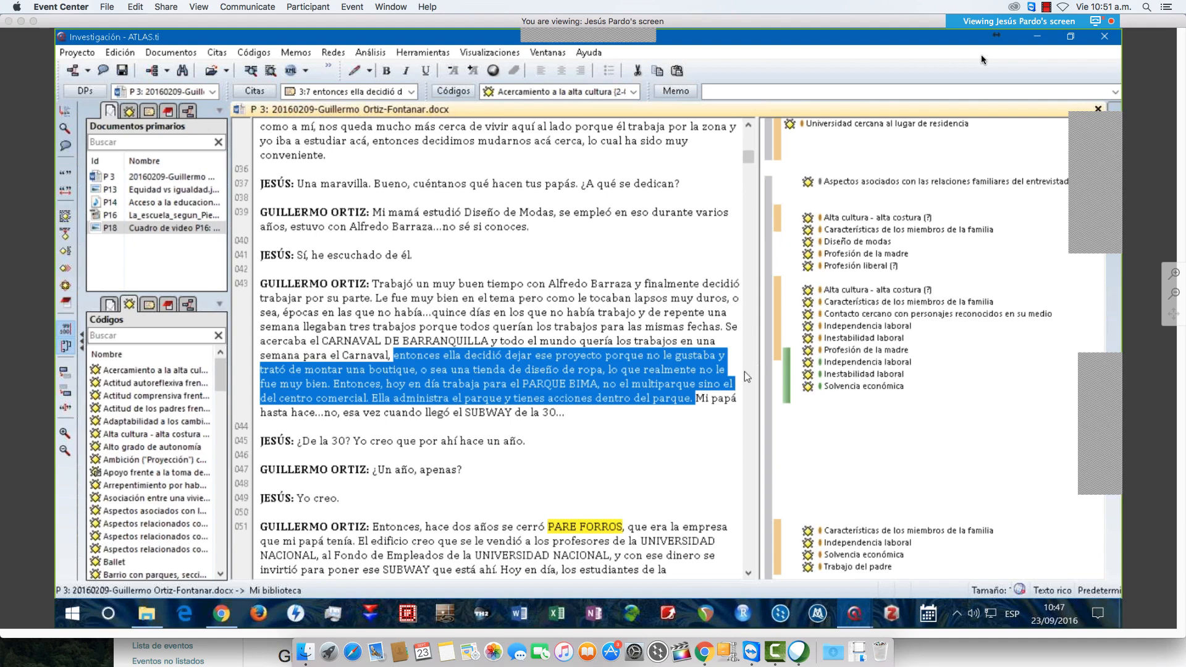
drag(759, 371, 927, 371)
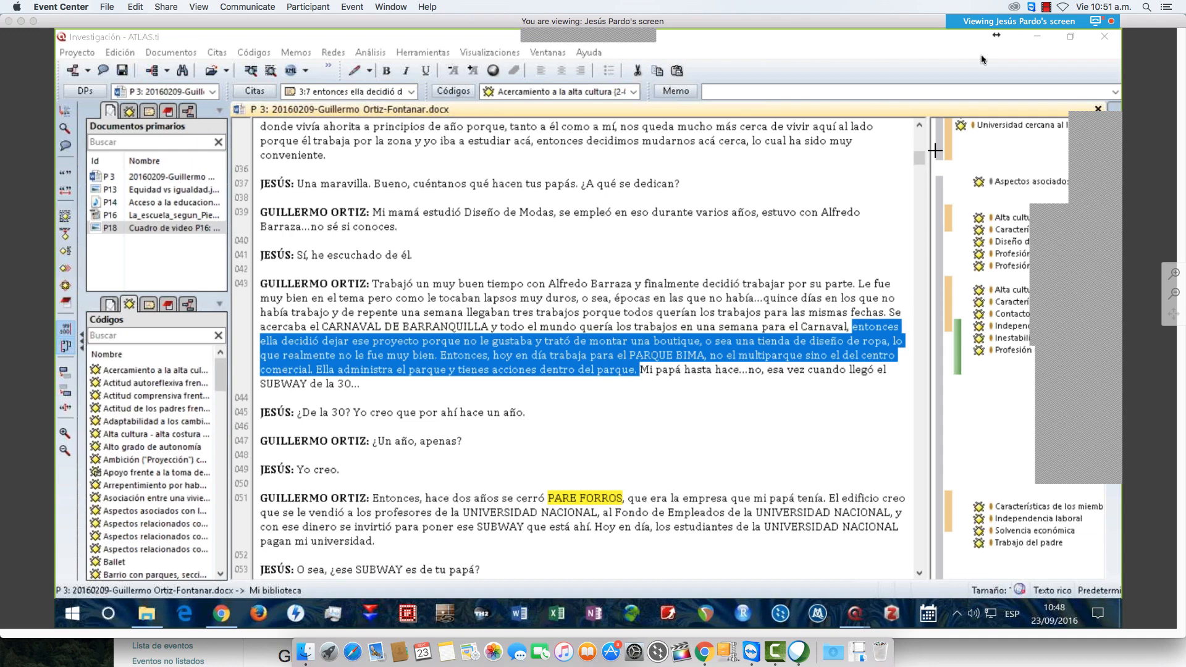
Open a second document region, show the image "Equidad vs igualdad.jpg" beside the interview, and return the focus to the interview text.
click(1116, 130)
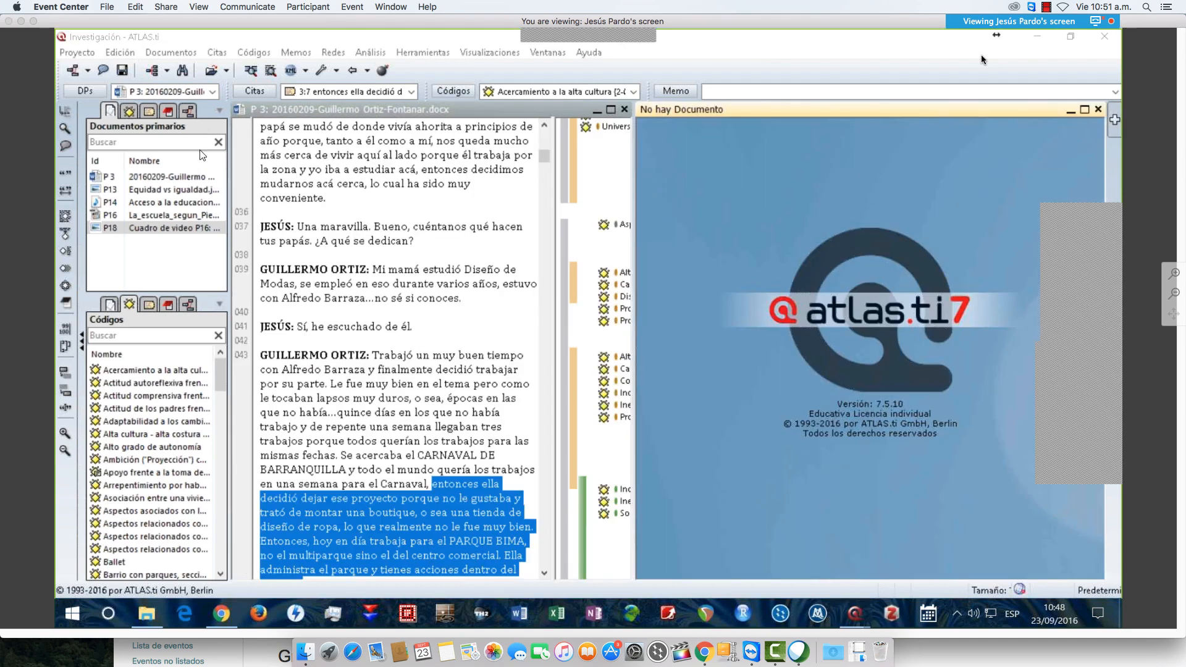
click(212, 91)
click(189, 119)
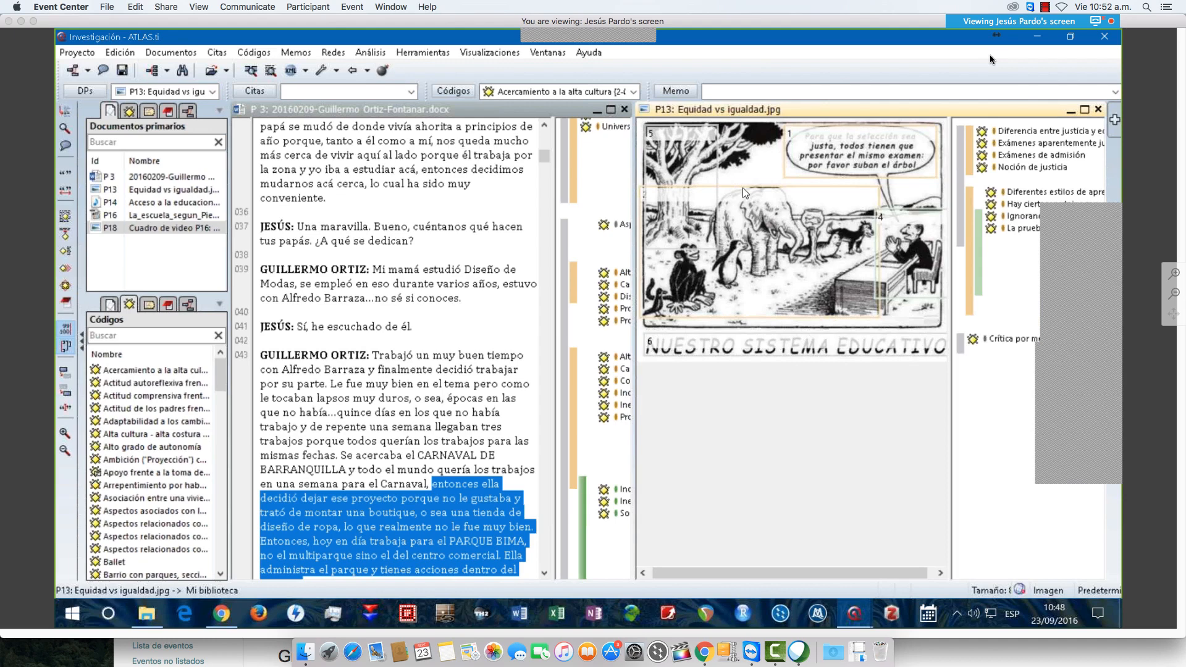
click(467, 230)
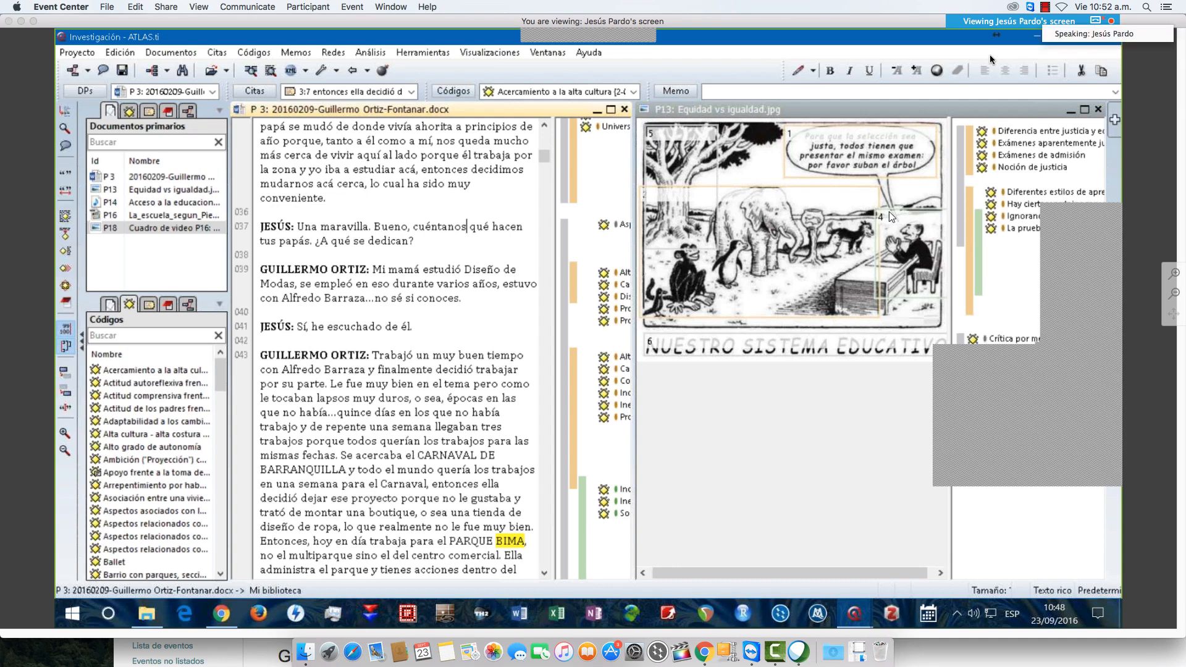
click(1065, 368)
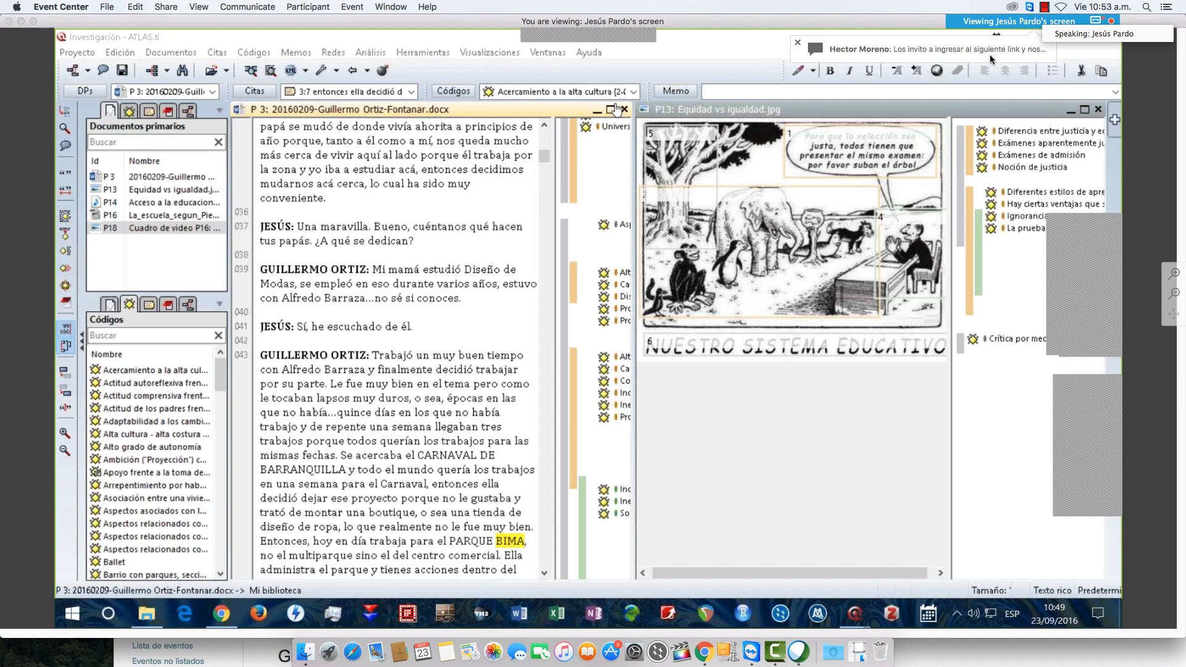
click(467, 227)
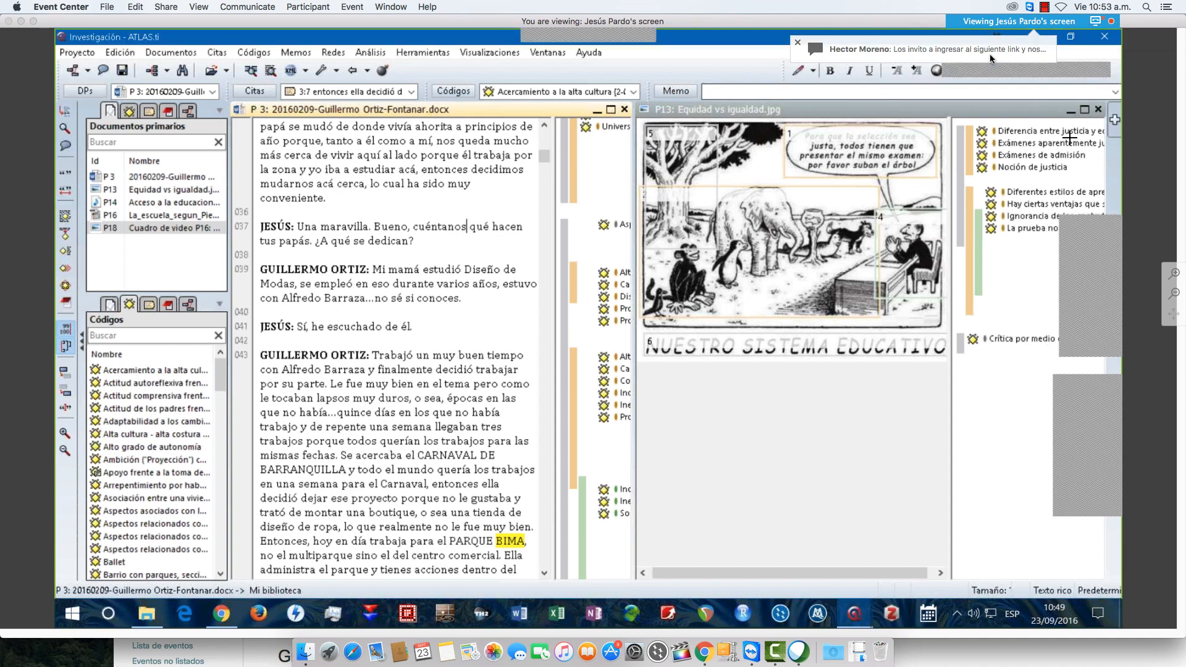
Open the code manager to look over the project's full list of codes, then close it.
click(453, 92)
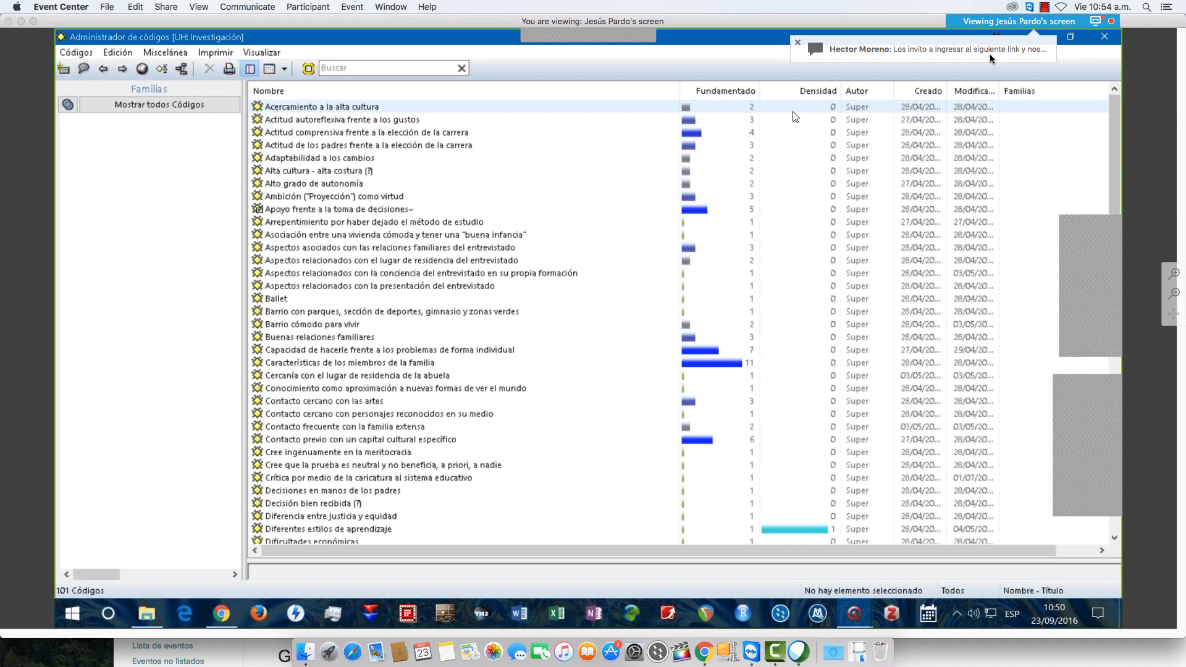
click(1103, 38)
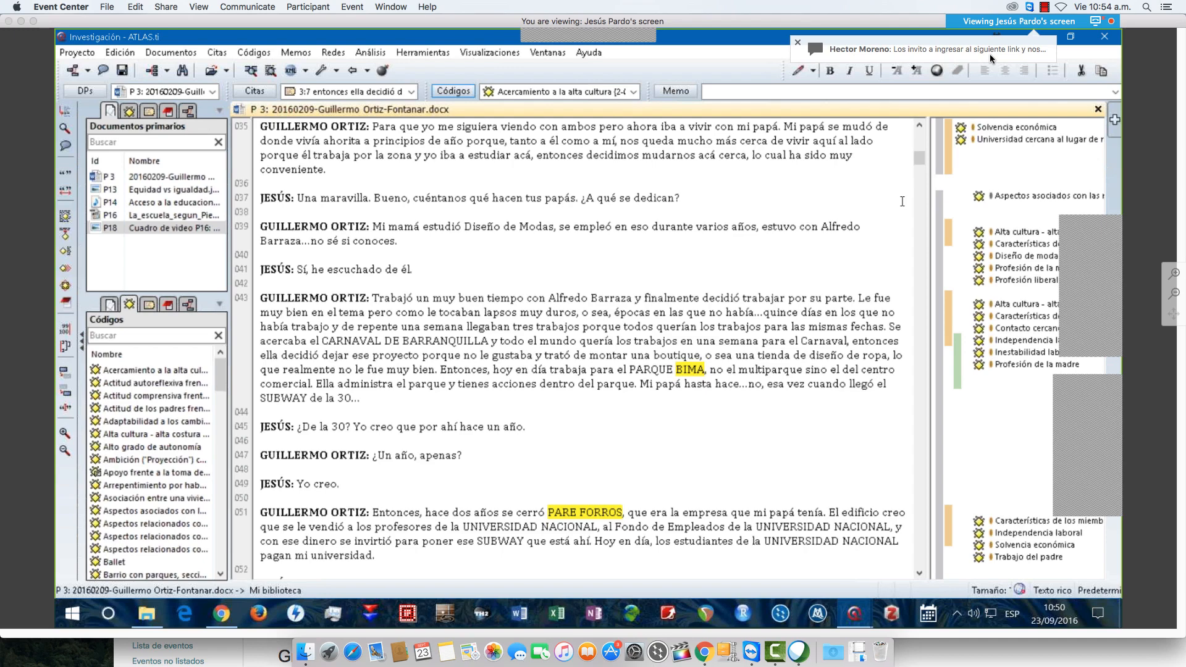
Highlight the paragraph 031 quotation linked to the code "Ganas de entrar a la UN" and widen the coding margin slightly.
scroll(951, 210, up, 1)
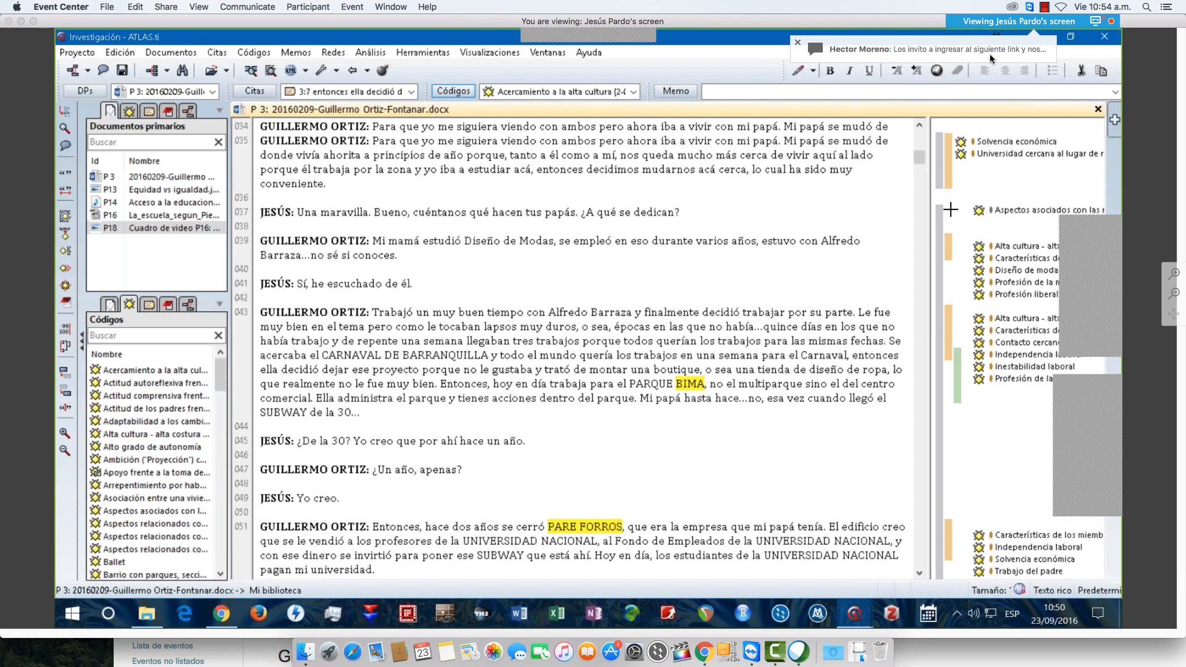
scroll(951, 210, up, 4)
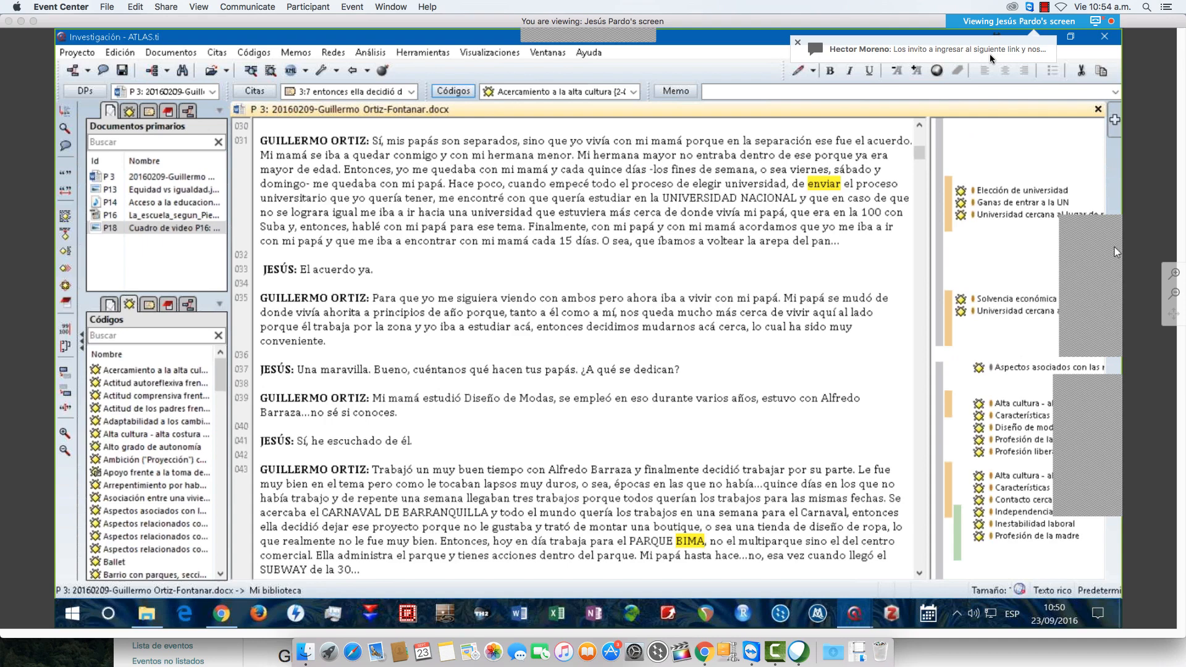
click(1045, 204)
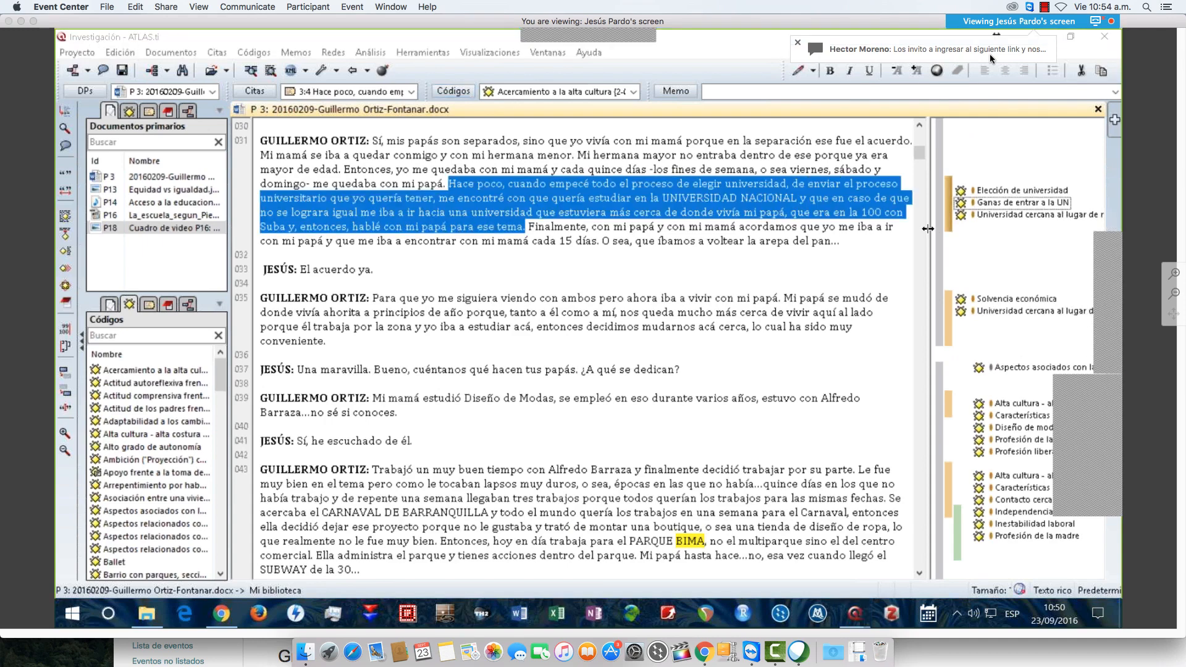
drag(930, 228, 885, 227)
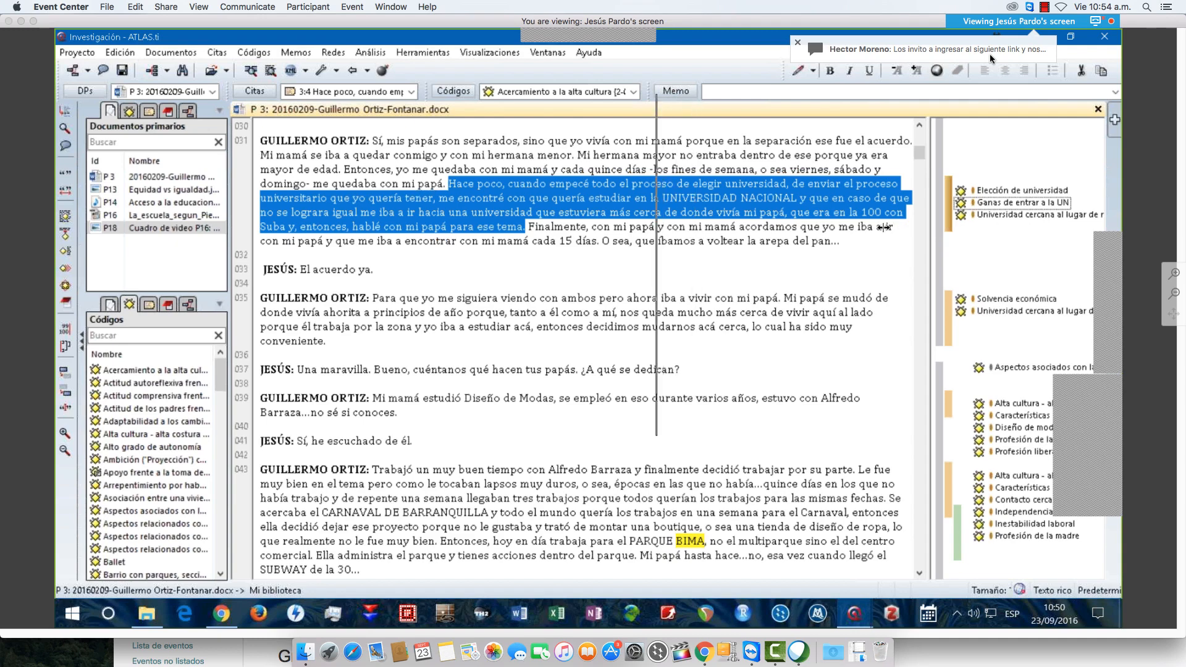
drag(884, 228, 885, 227)
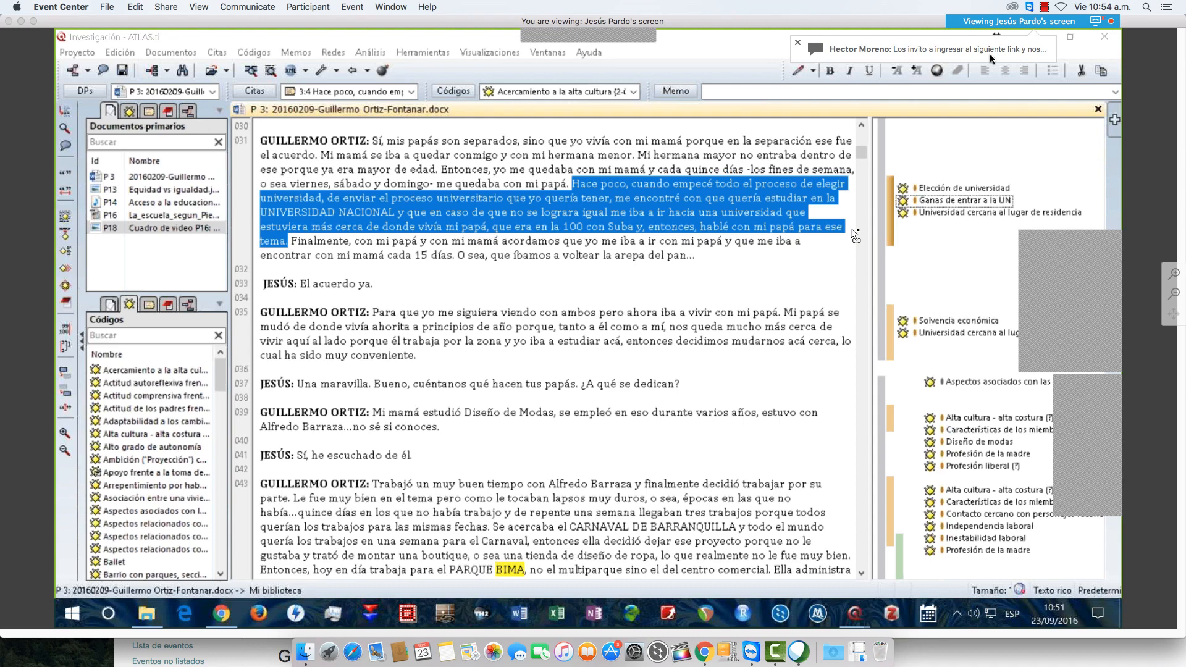
Select the younger sister's ballet quotation in paragraph 075, highlight its code "Acercamiento a la alta cultura", and widen the coding margin.
scroll(850, 228, down, 1)
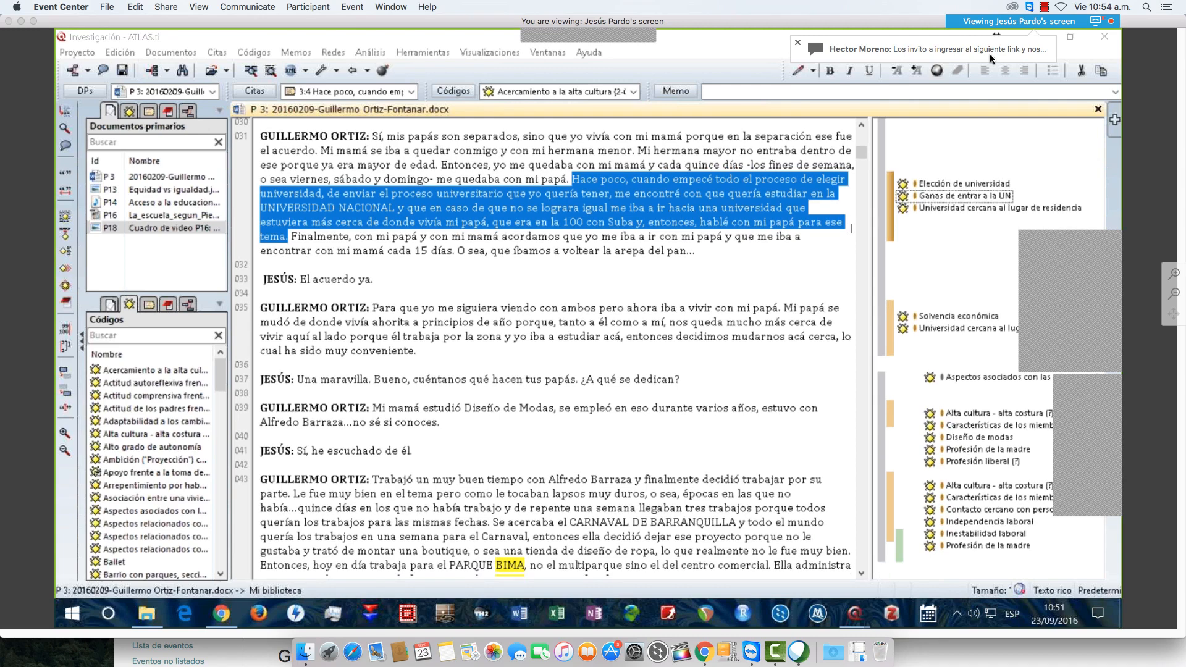
scroll(826, 223, down, 10)
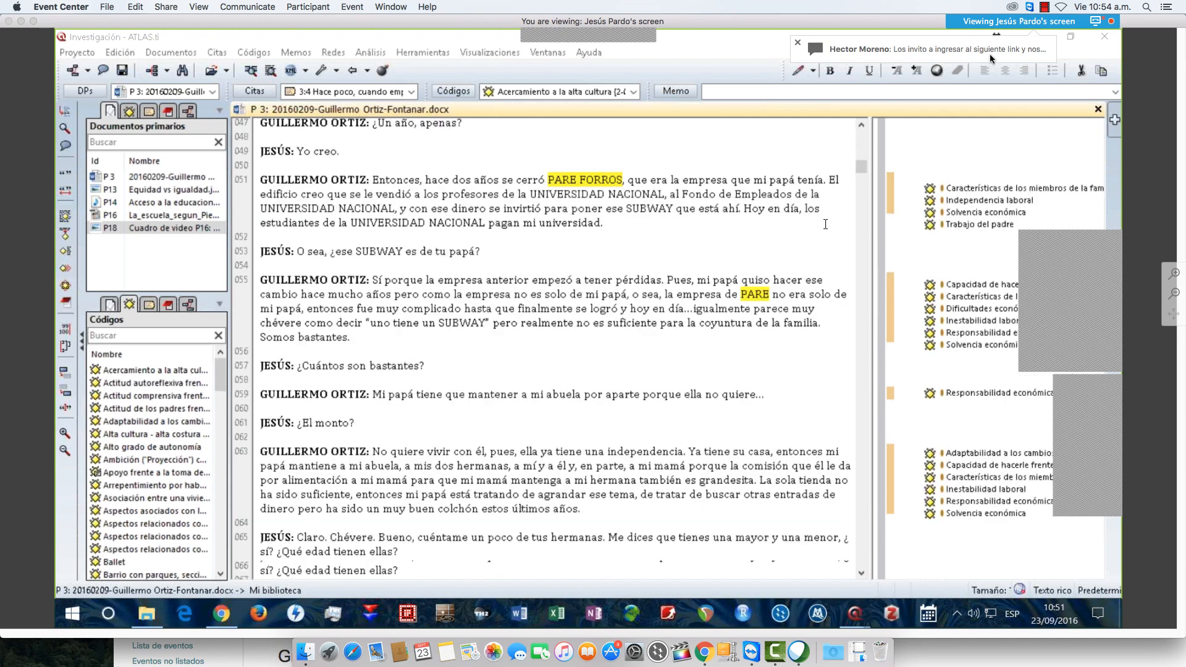
scroll(825, 224, down, 10)
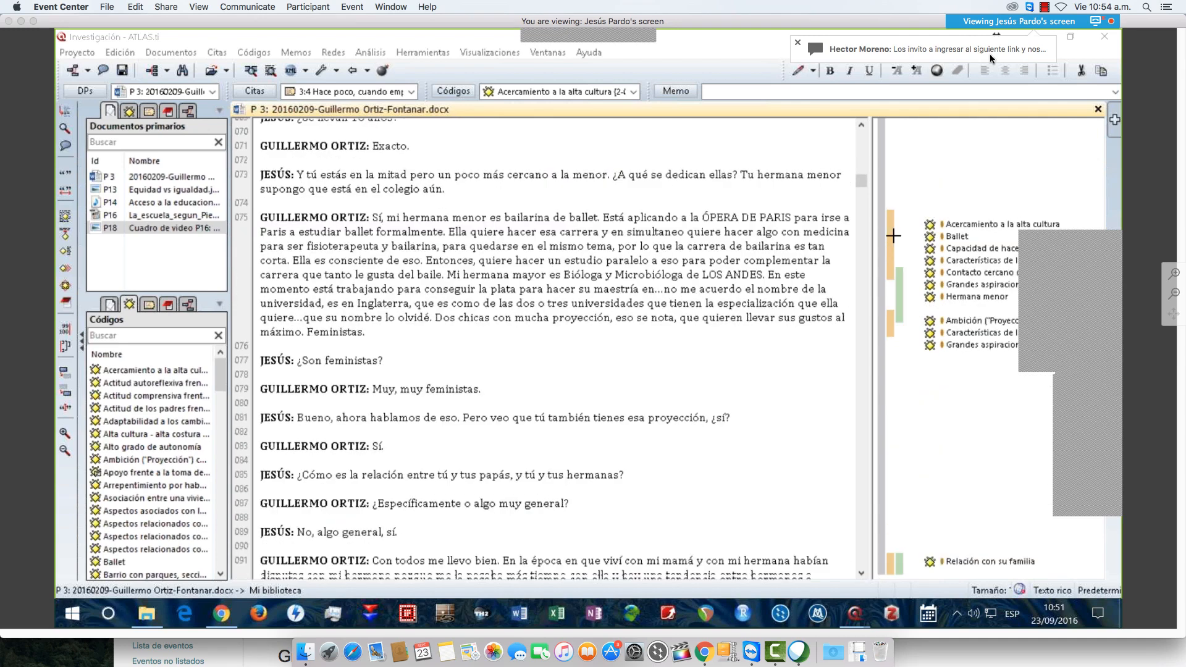
scroll(821, 250, down, 2)
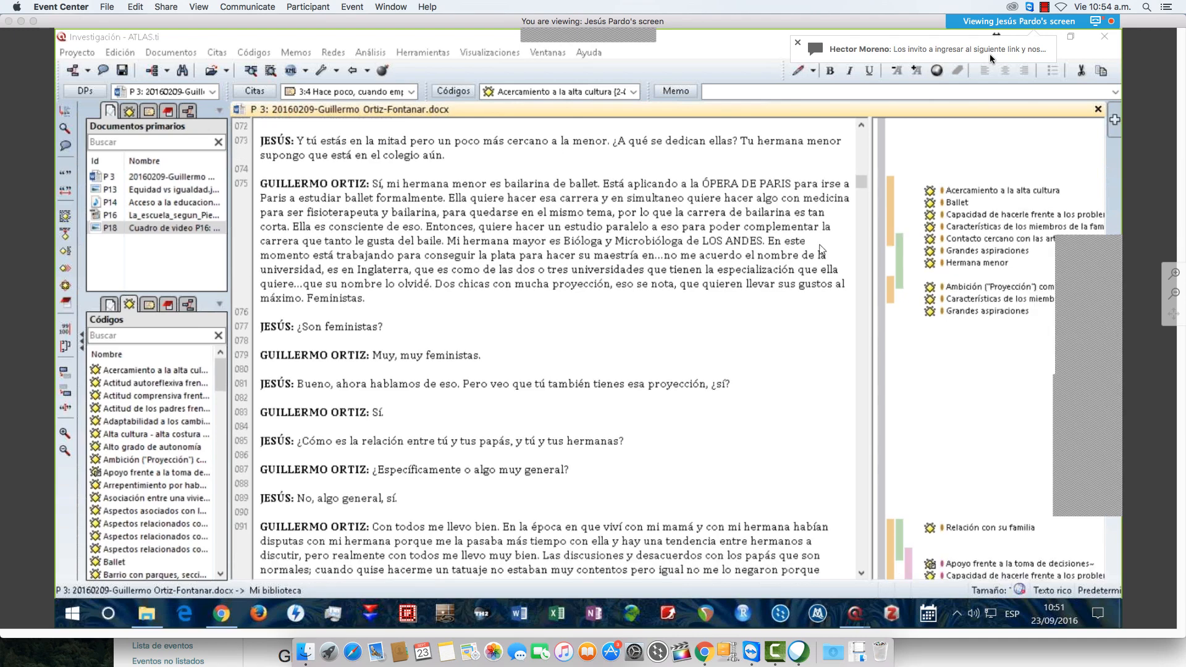
drag(879, 212, 840, 212)
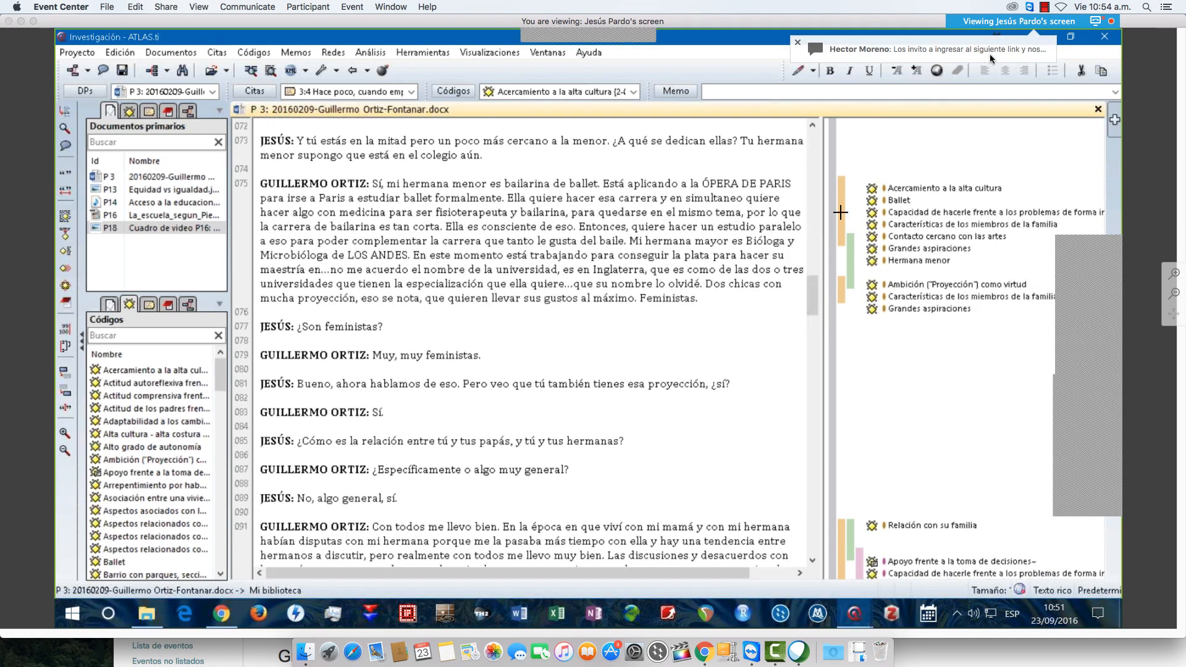
click(841, 212)
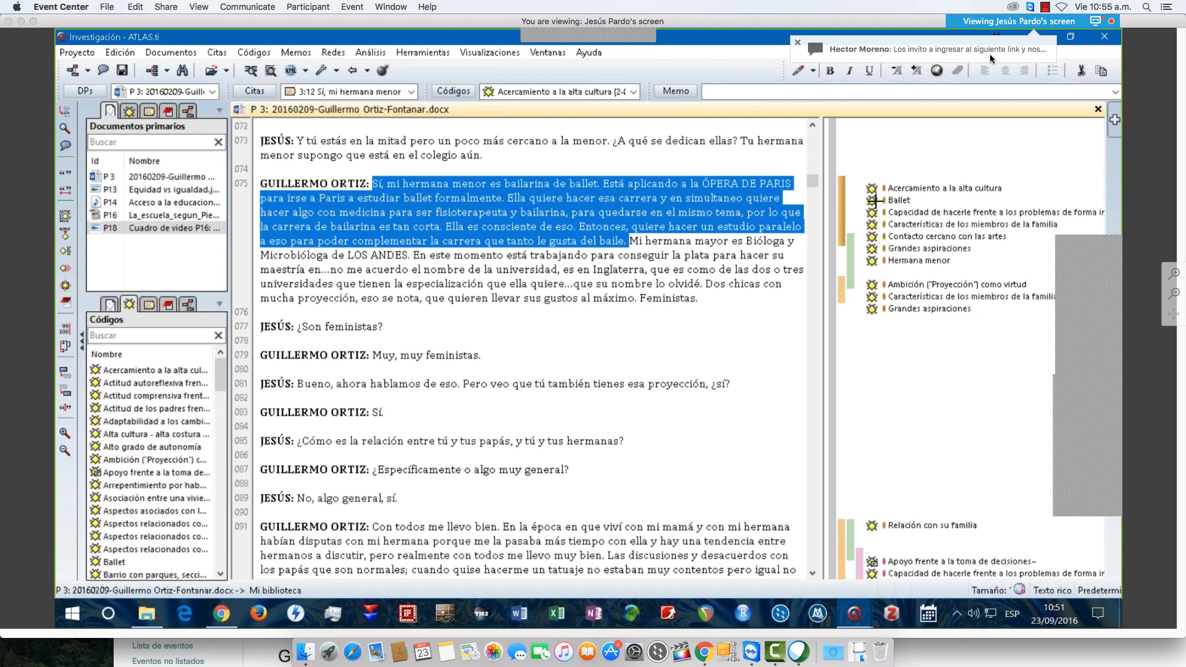
click(912, 189)
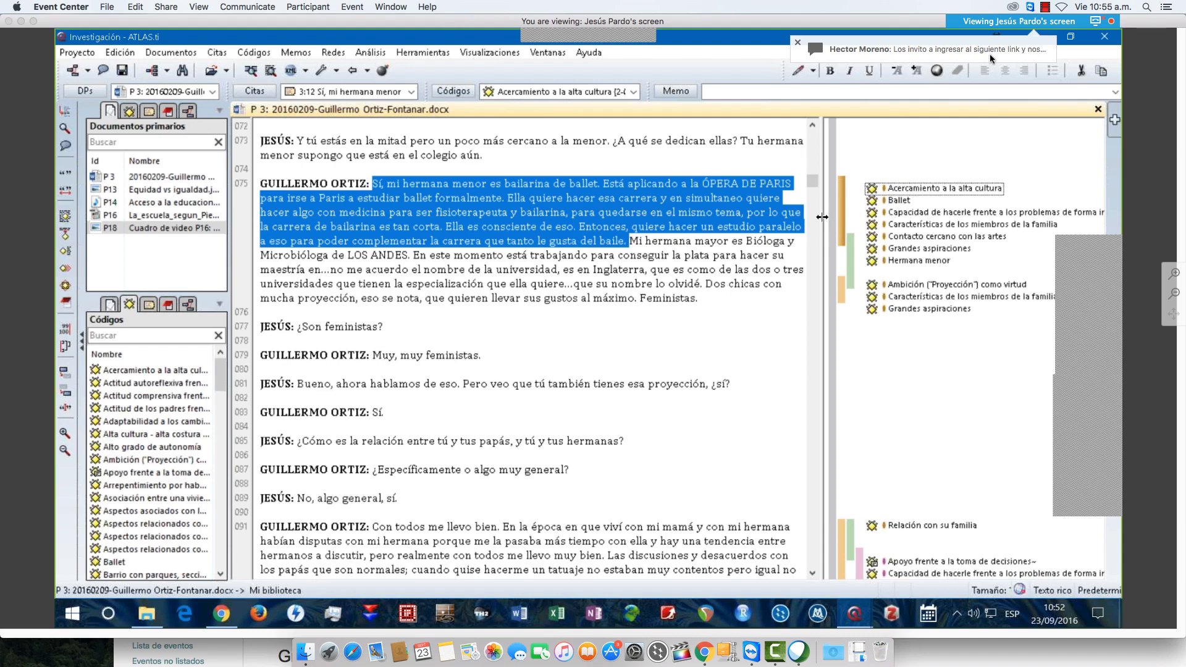
drag(822, 217, 792, 219)
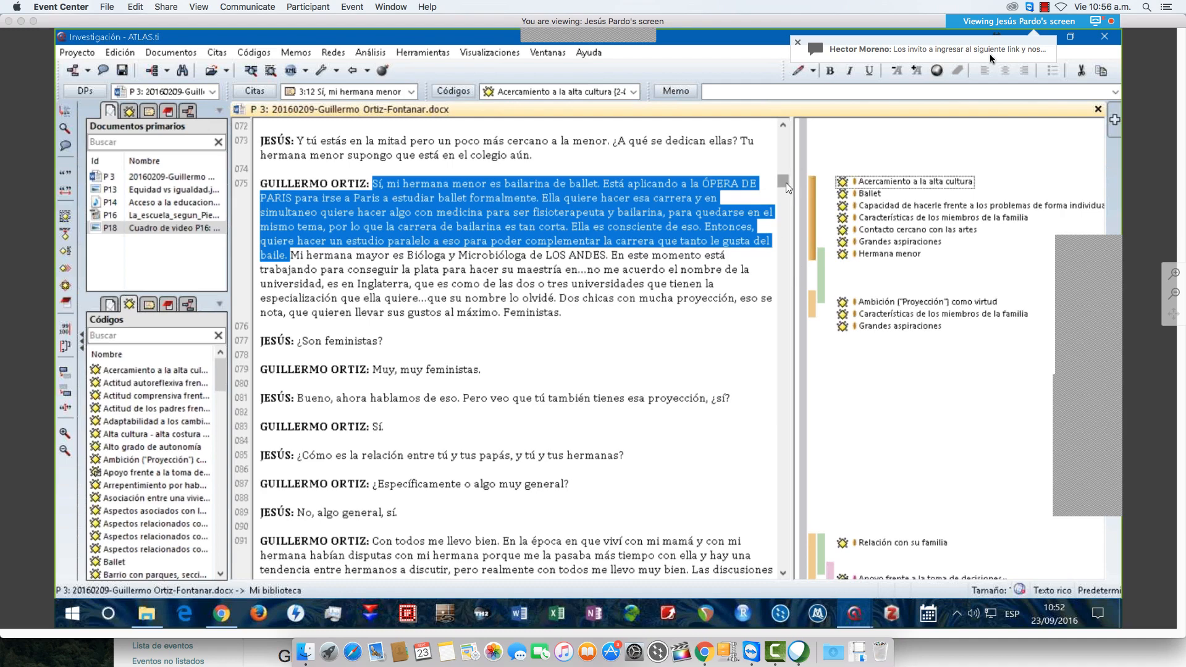
Look over the coded passages from the start of the interview to paragraph 075, and widen the coding margin to read that paragraph's overlapping codes.
scroll(788, 140, up, 1)
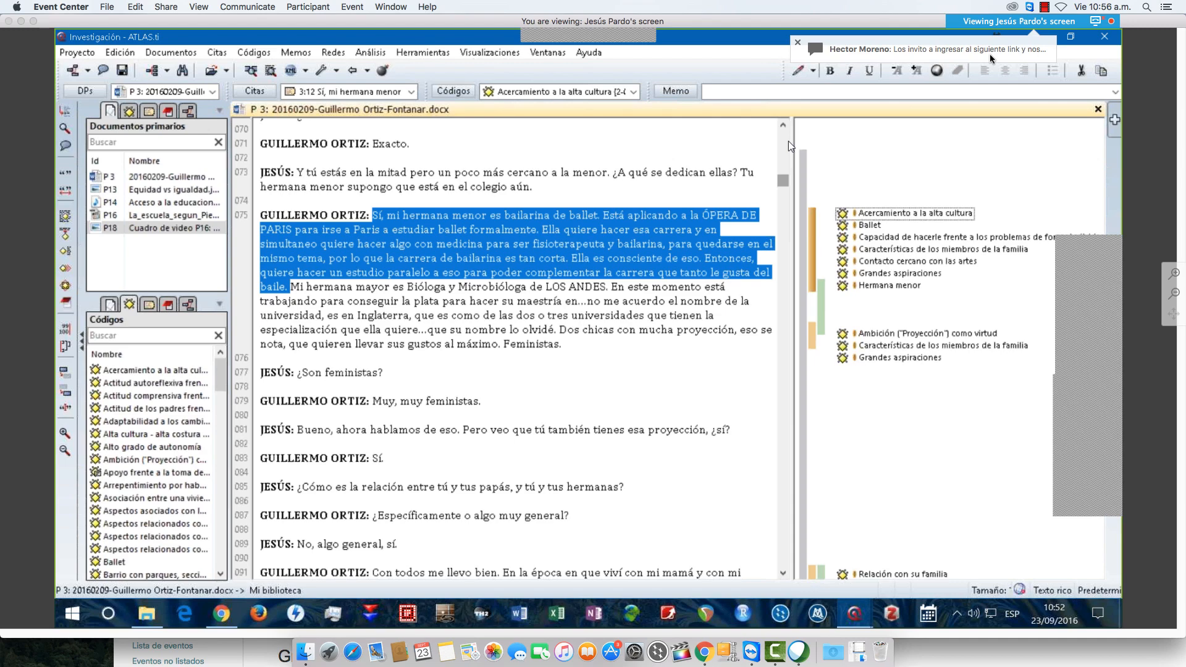
scroll(788, 140, up, 10)
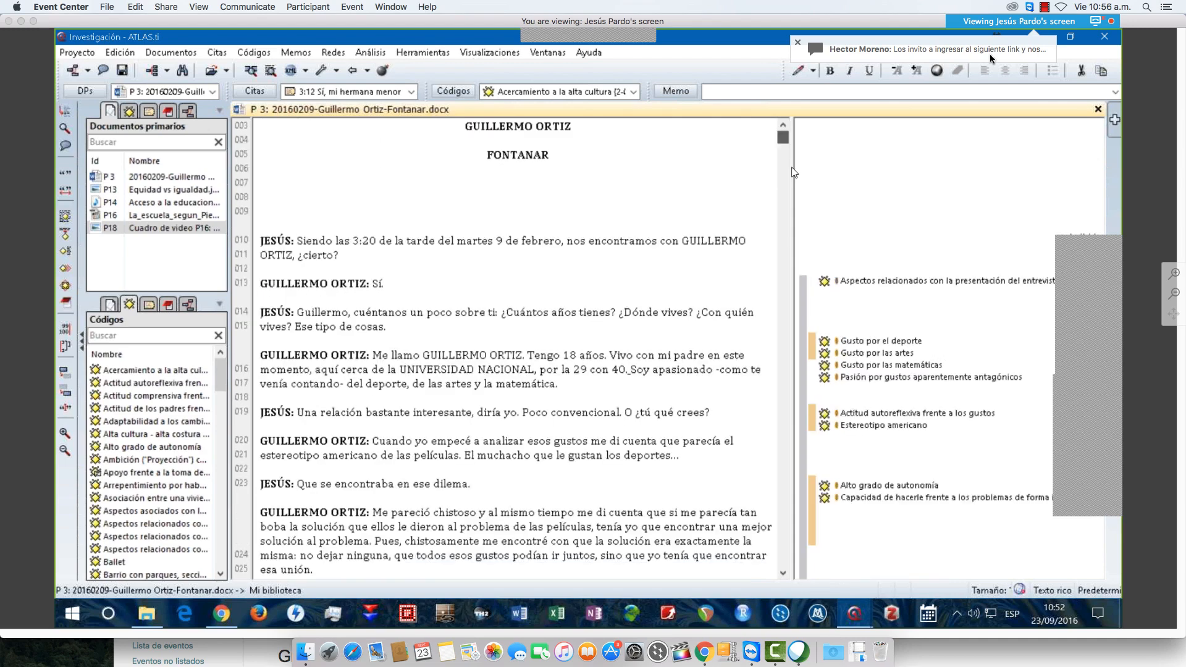
scroll(794, 172, down, 6)
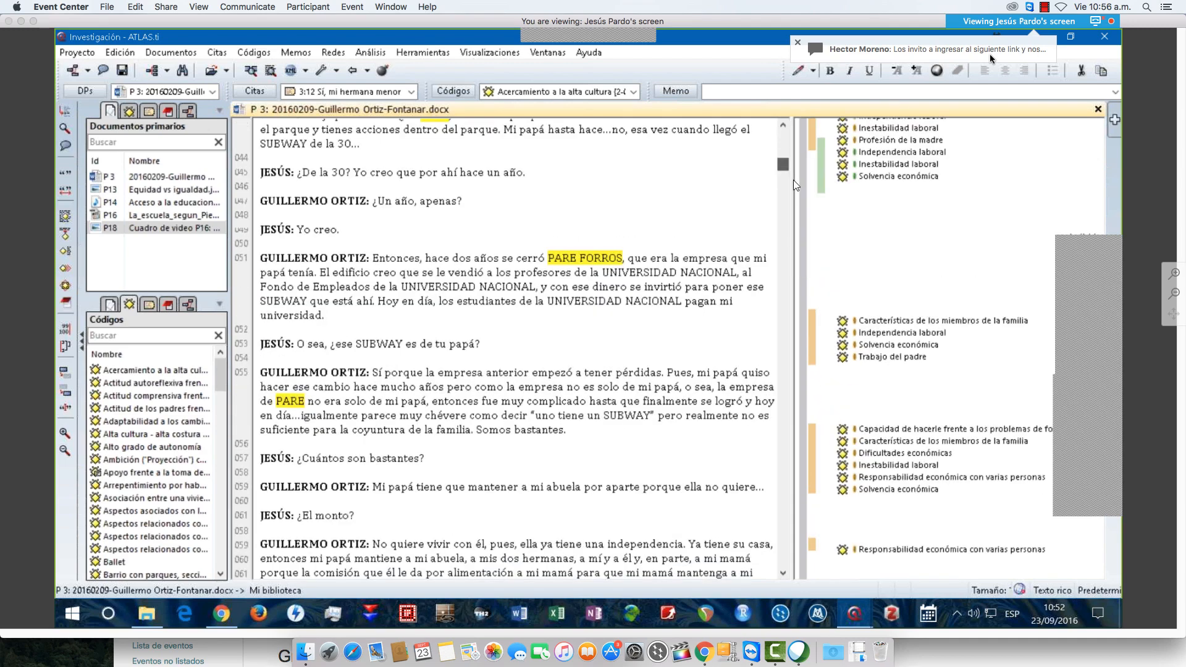
drag(793, 179, 793, 191)
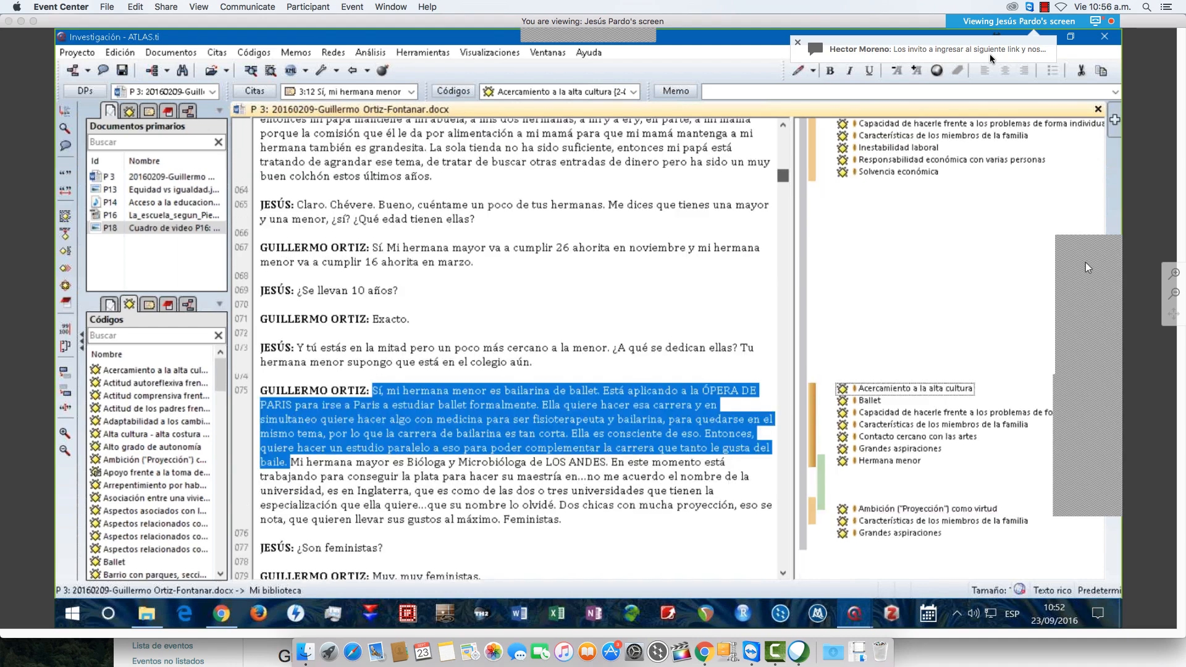
scroll(1085, 262, down, 2)
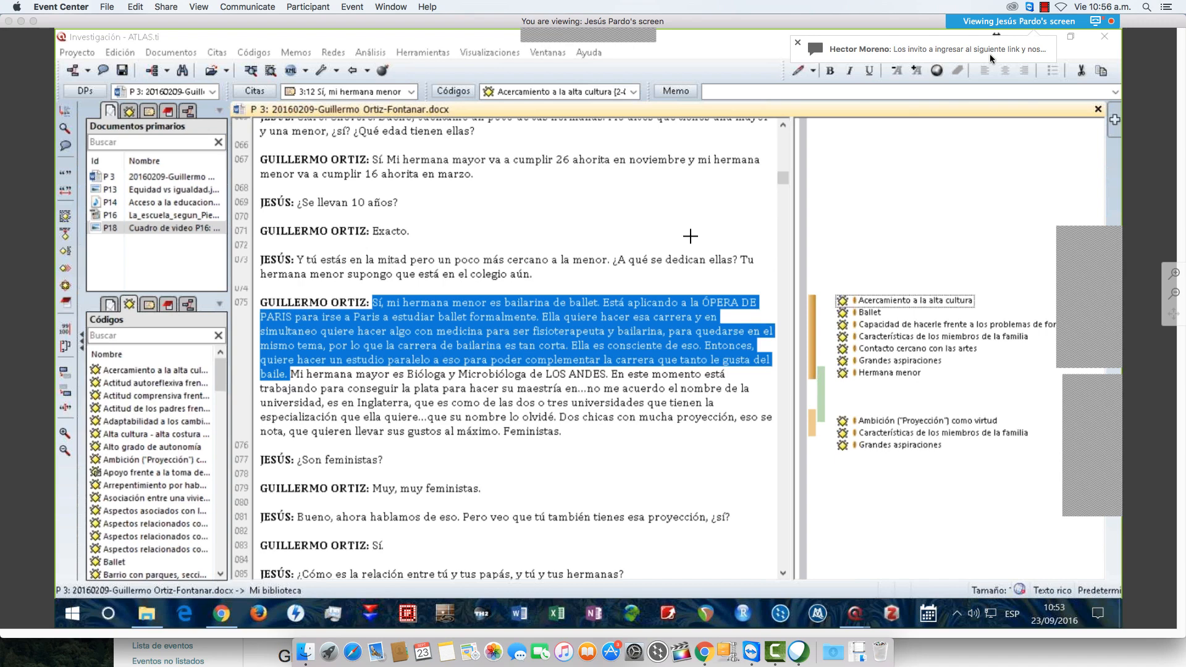
drag(803, 236, 691, 236)
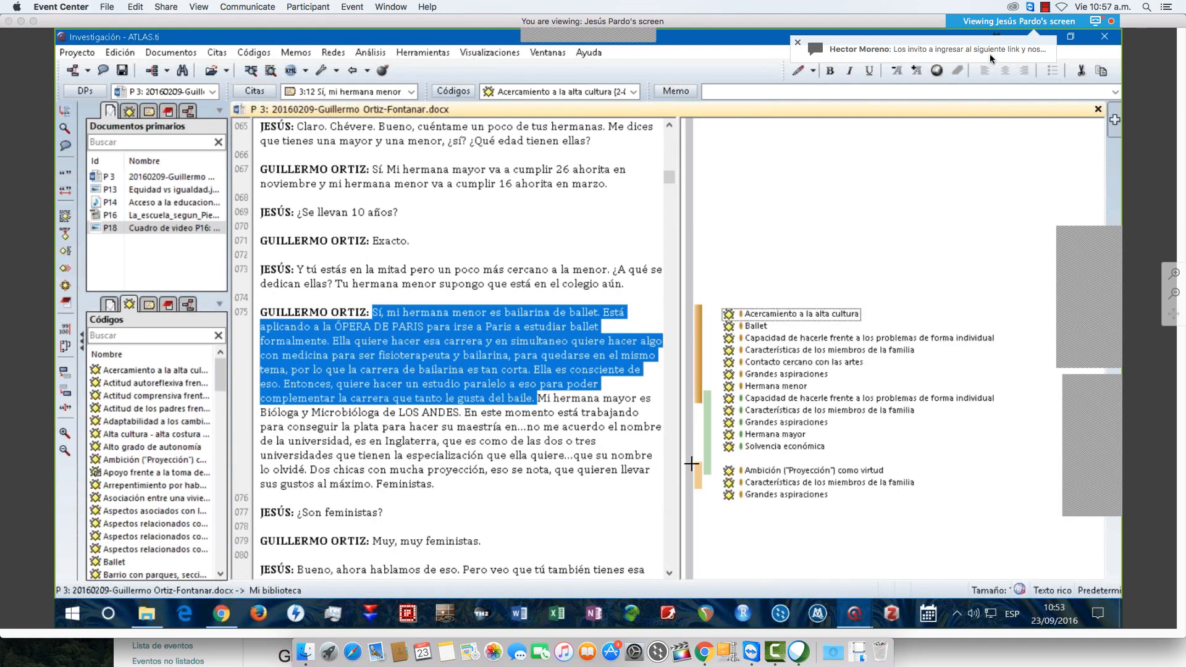
Select the long family relations quotation, then the coded quotation in paragraph 119 about mathematics and the Kumon course.
click(691, 463)
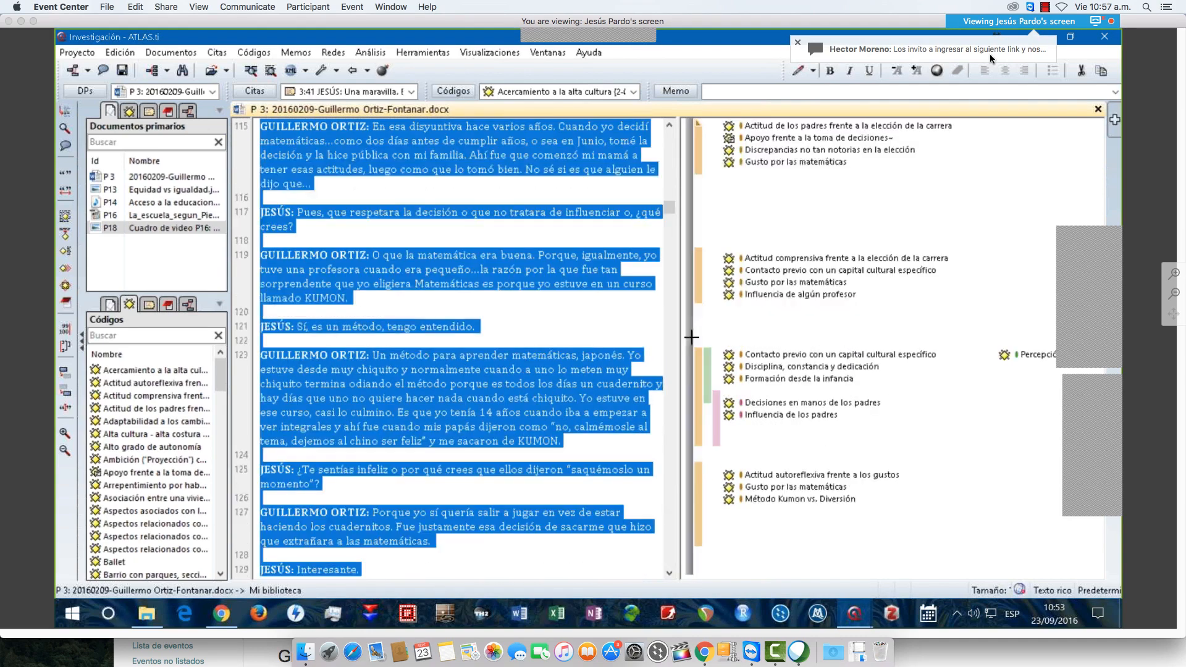
click(699, 297)
click(699, 163)
click(699, 278)
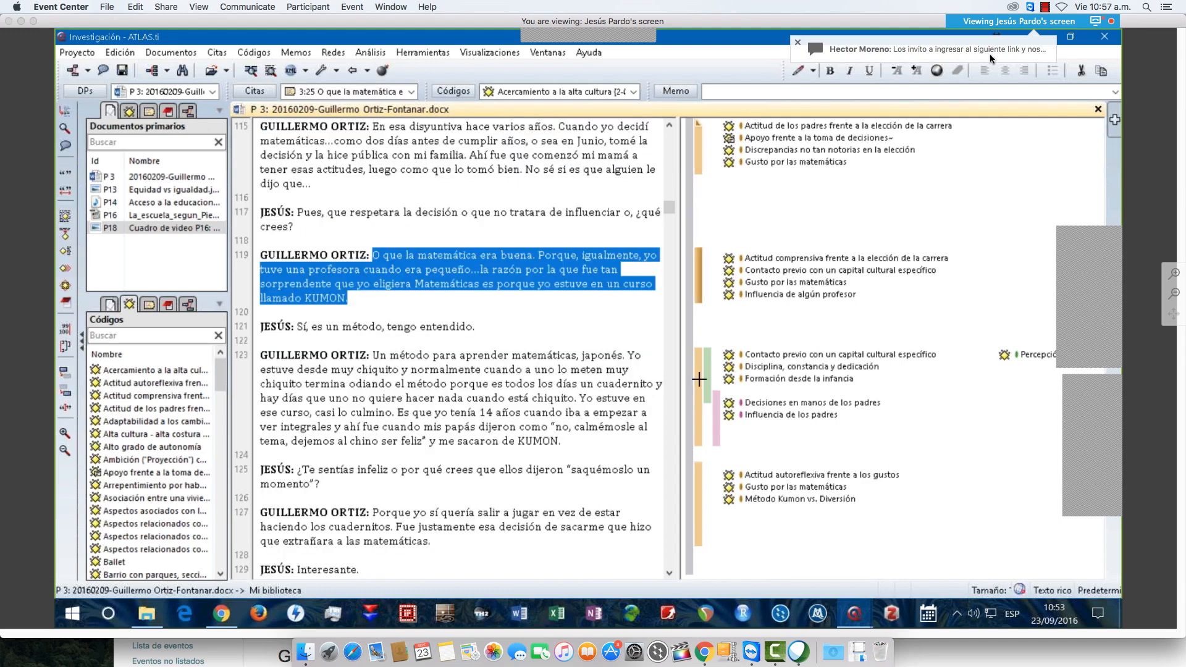
Compare the overlapping quotations in paragraph 123 about the Kumon method, ending on the shorter one that begins "Yo estuve desde muy chiquito".
click(699, 381)
click(692, 294)
click(699, 360)
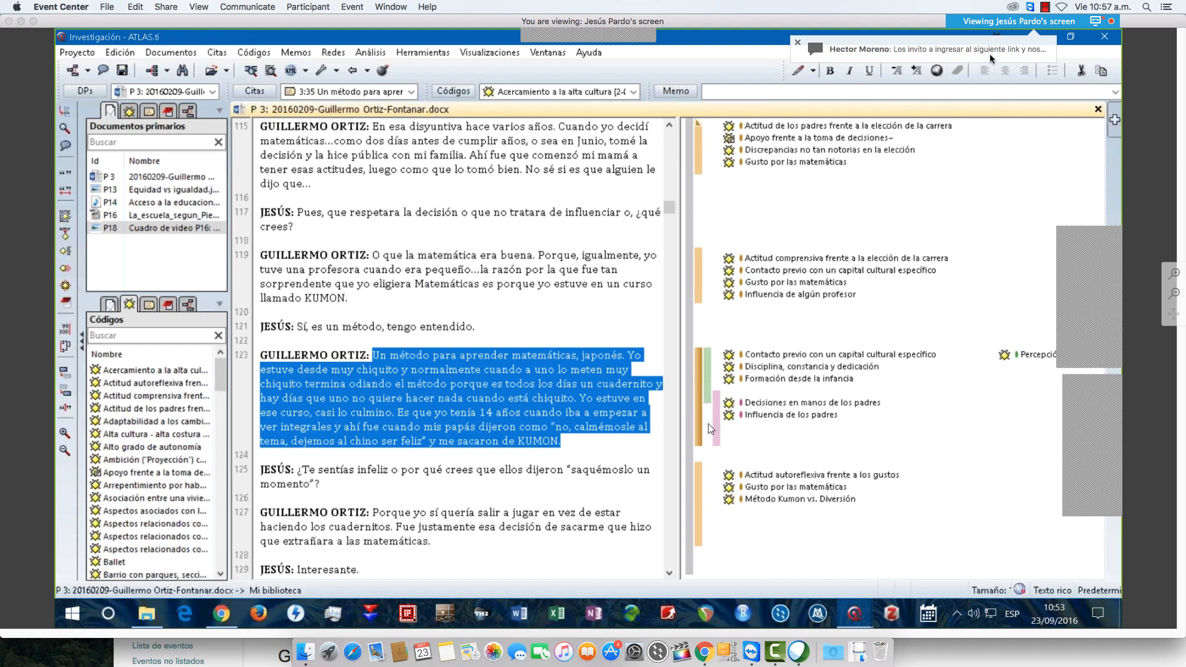
click(708, 385)
click(699, 381)
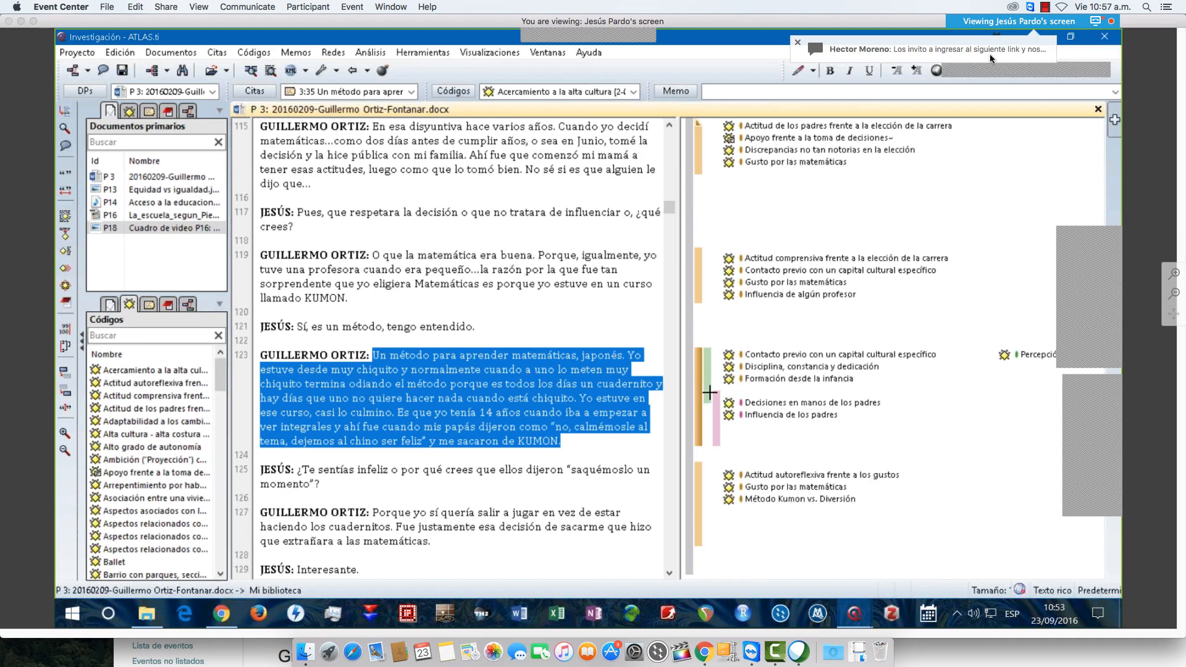
click(706, 394)
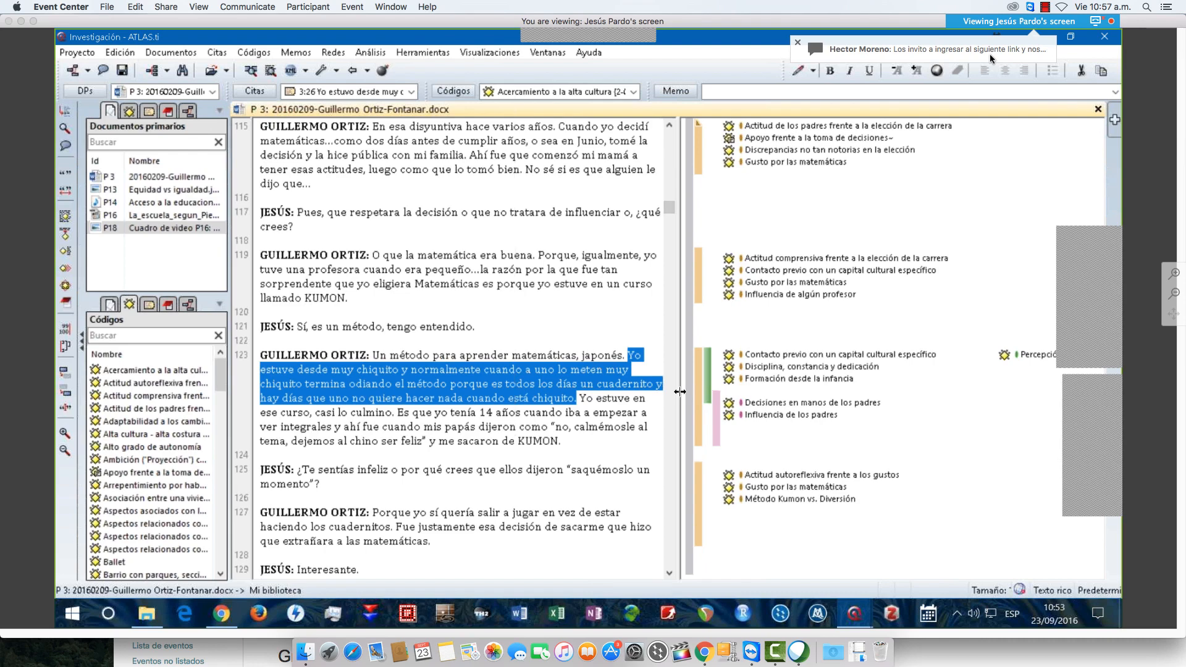
Widen the coding margin, compare the three overlapping Kumon quotations in paragraph 123, ending on "Yo estuve en ese curso", and narrow the margin again.
drag(680, 392, 609, 391)
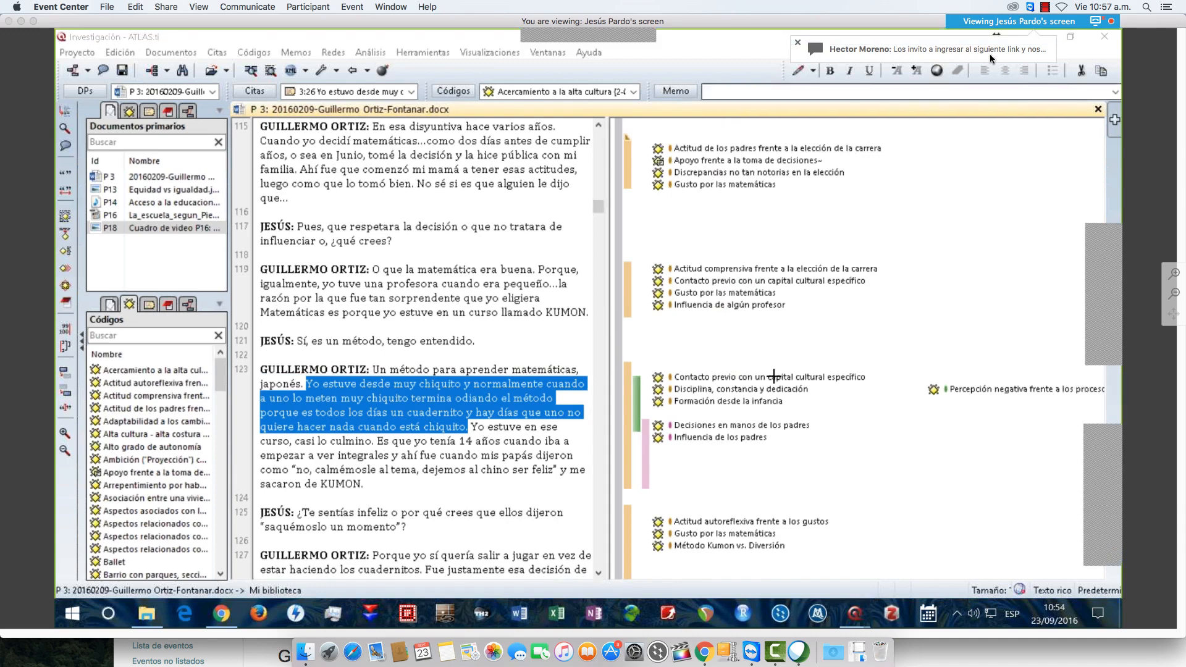
click(557, 378)
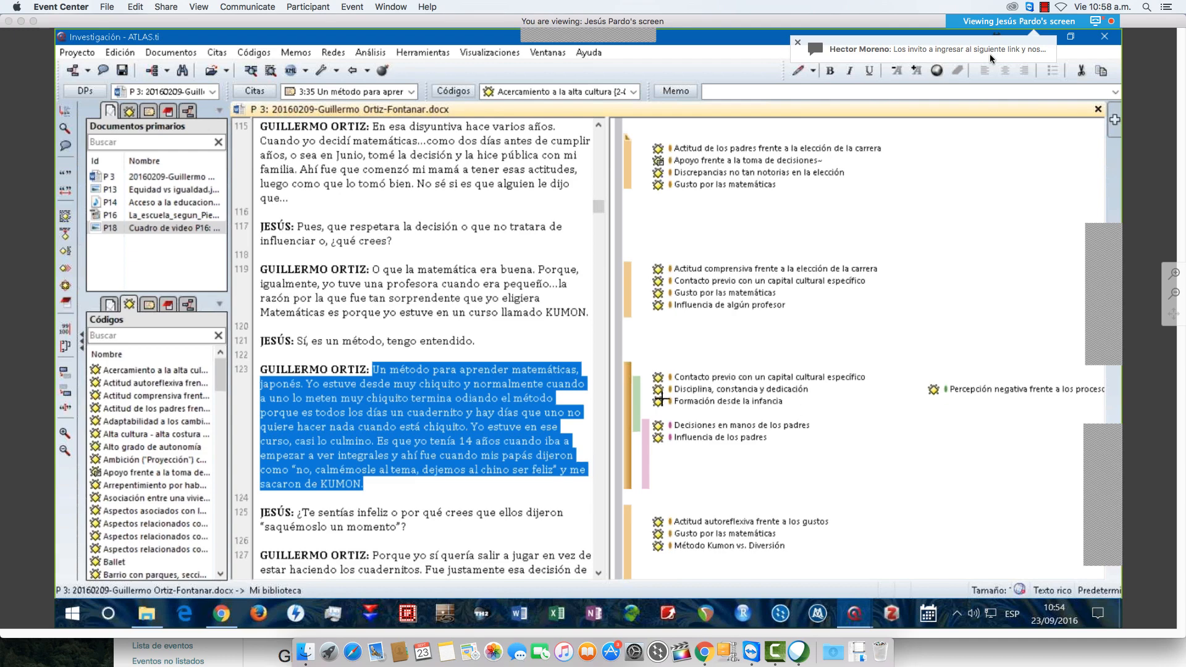
click(637, 402)
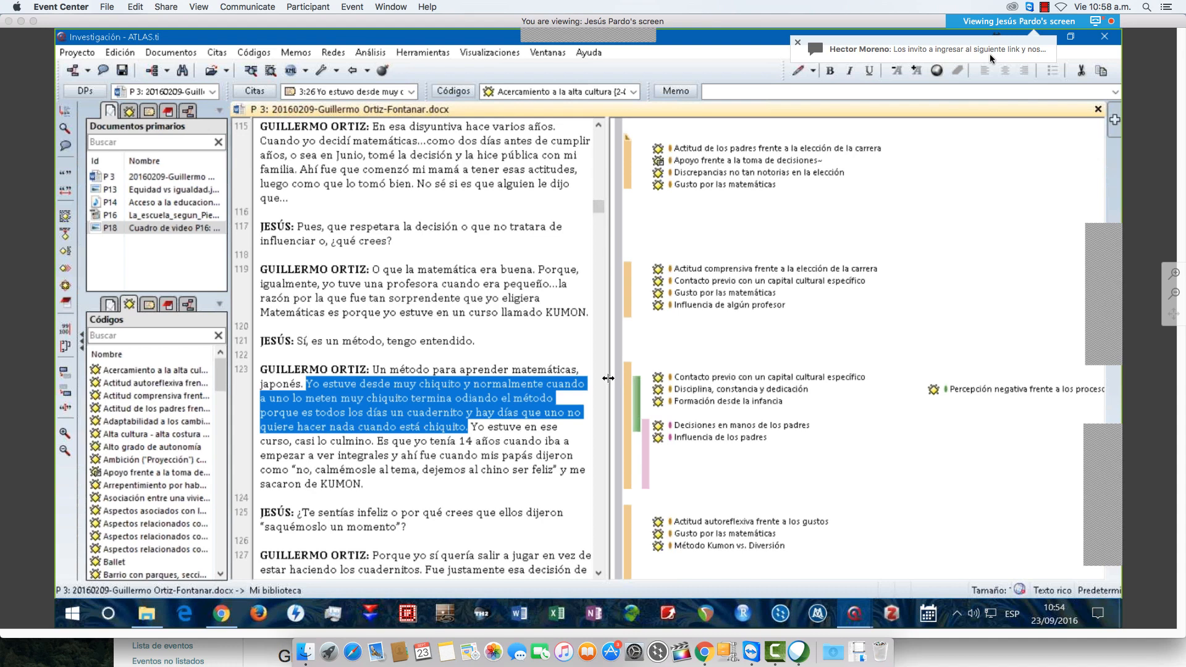
click(647, 431)
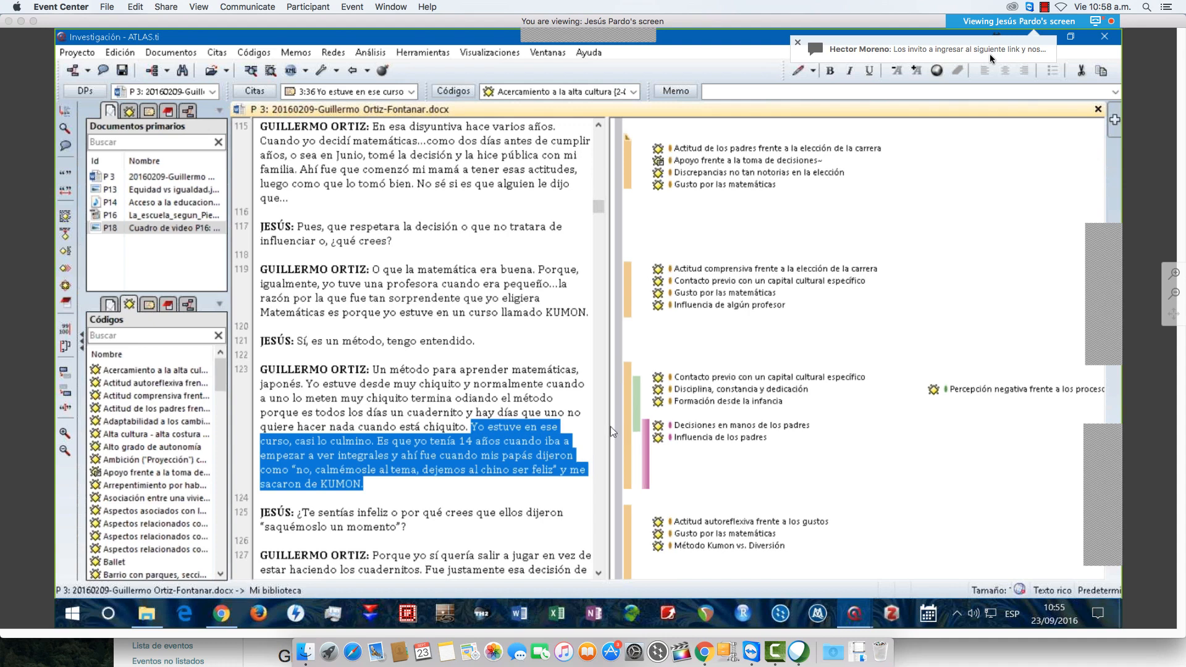
drag(610, 426, 523, 434)
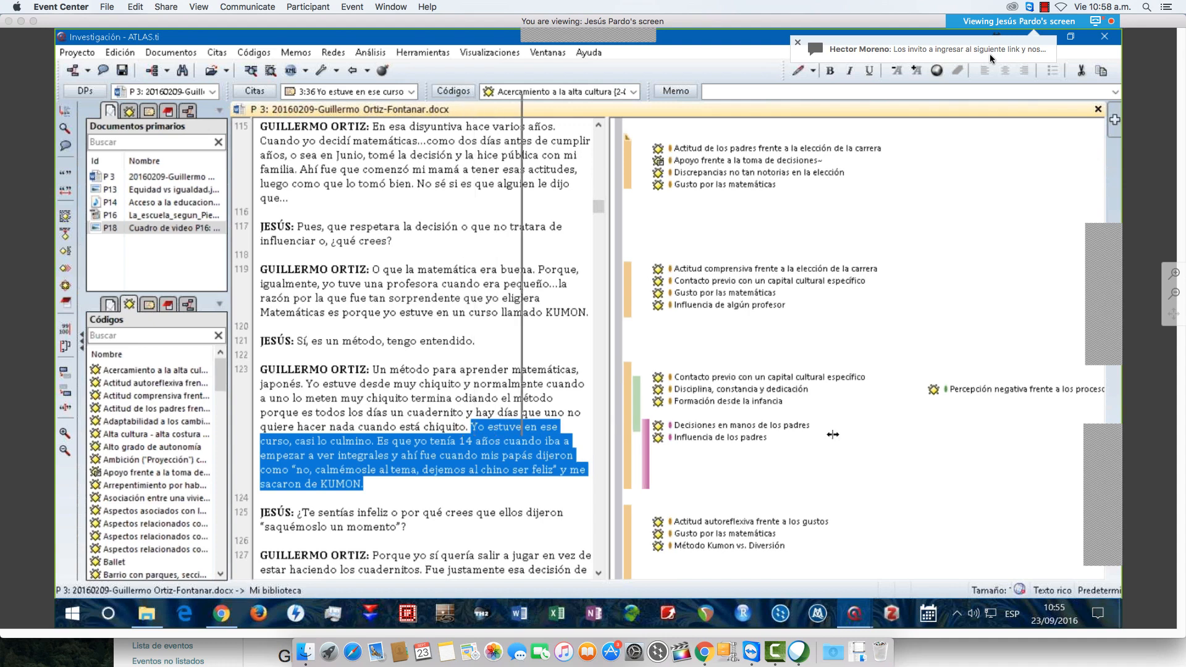
drag(833, 434, 900, 436)
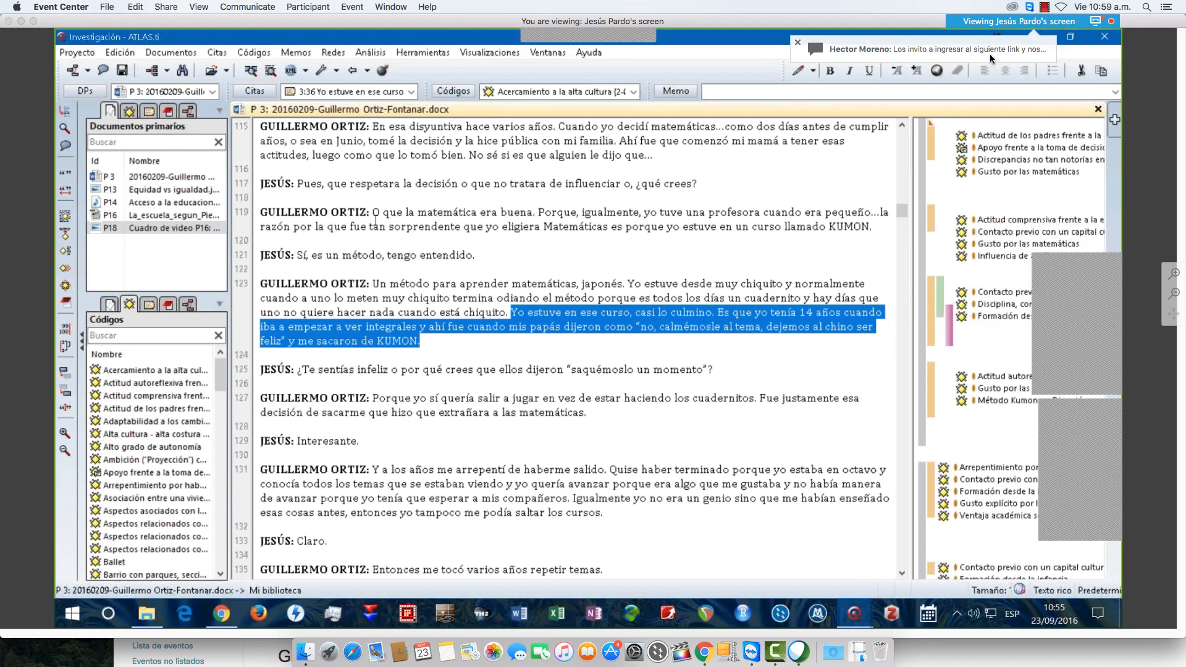
Open the code co-occurrence table and add every code to both its columns and its rows.
click(440, 60)
mouse_move(384, 53)
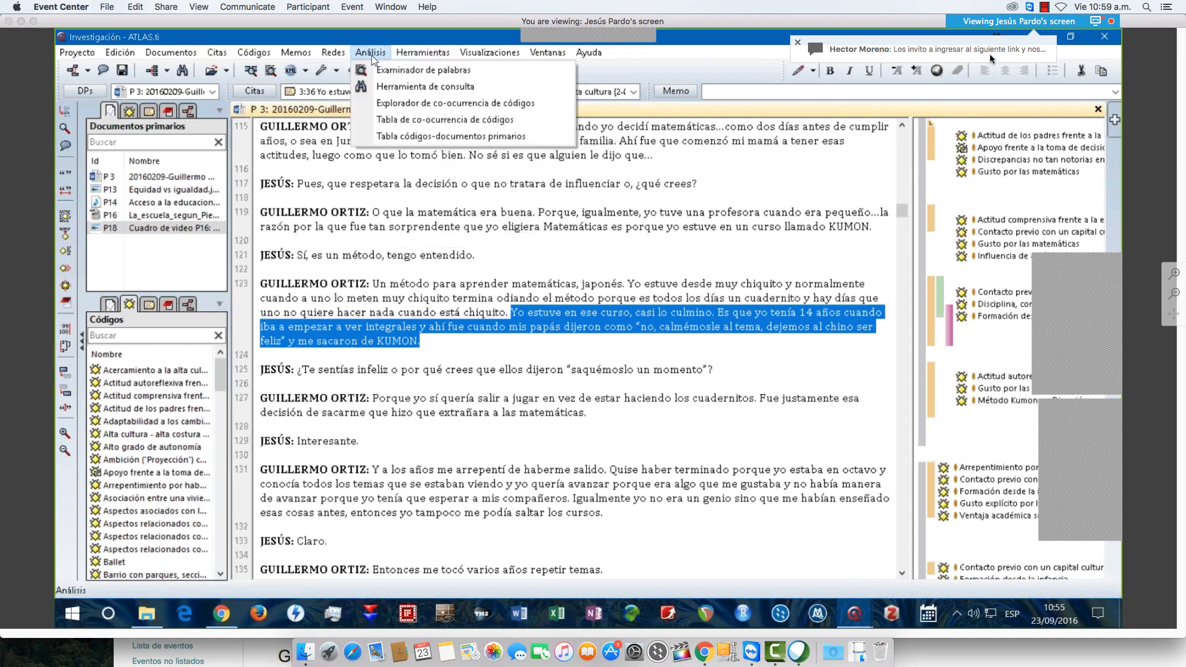
click(403, 93)
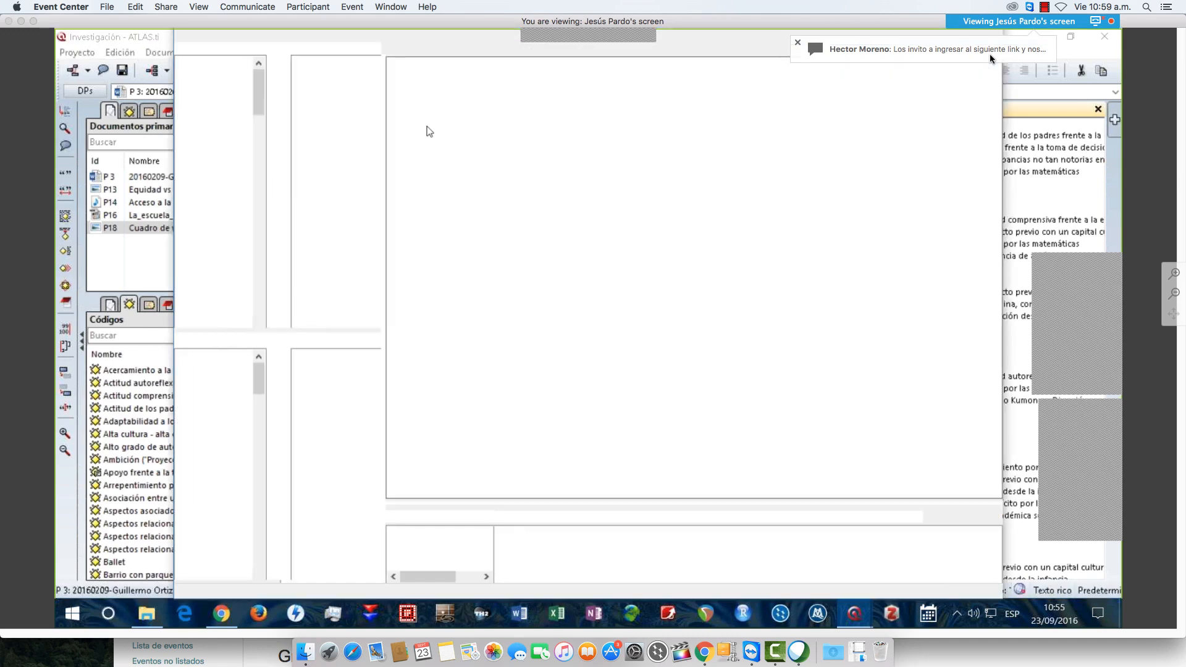
click(231, 64)
key(shift+End)
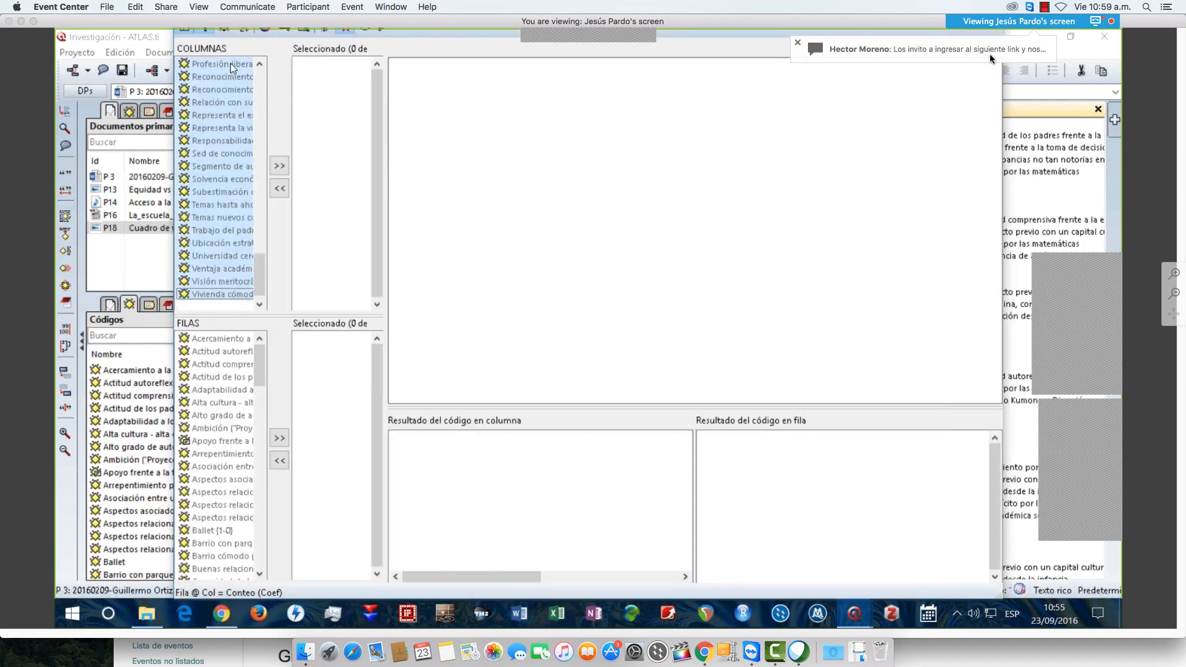
click(280, 166)
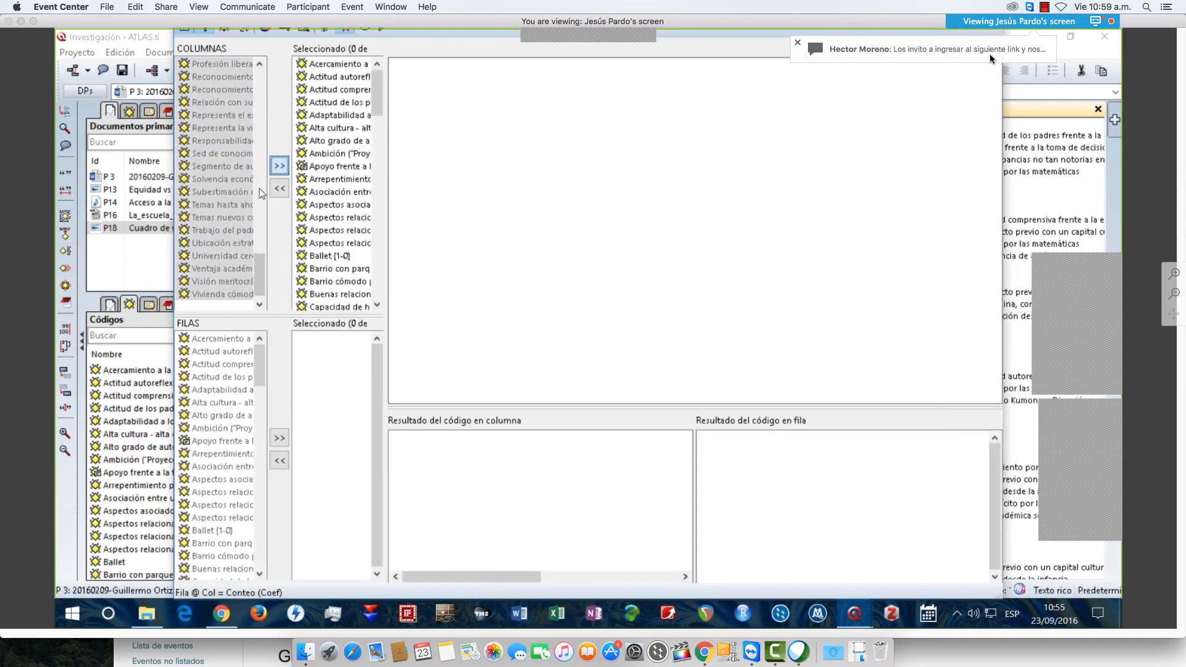
click(252, 339)
key(shift+End)
click(282, 438)
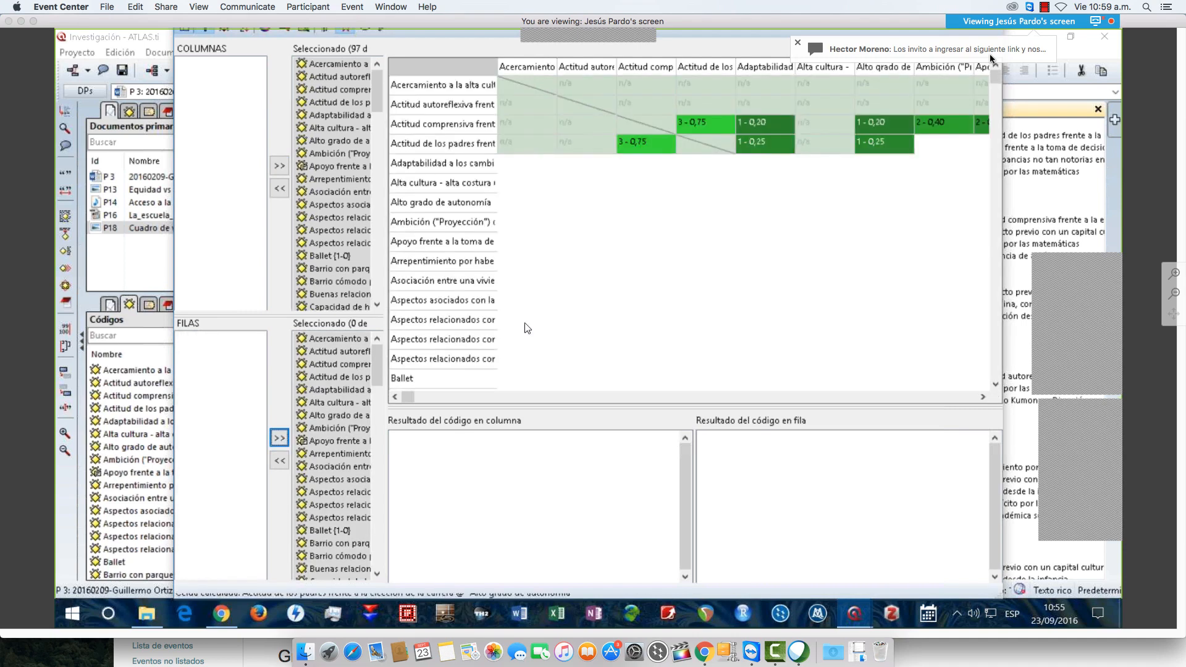
Look over the co-occurrence counts and coefficients between the codes, then close the table.
drag(409, 398, 408, 397)
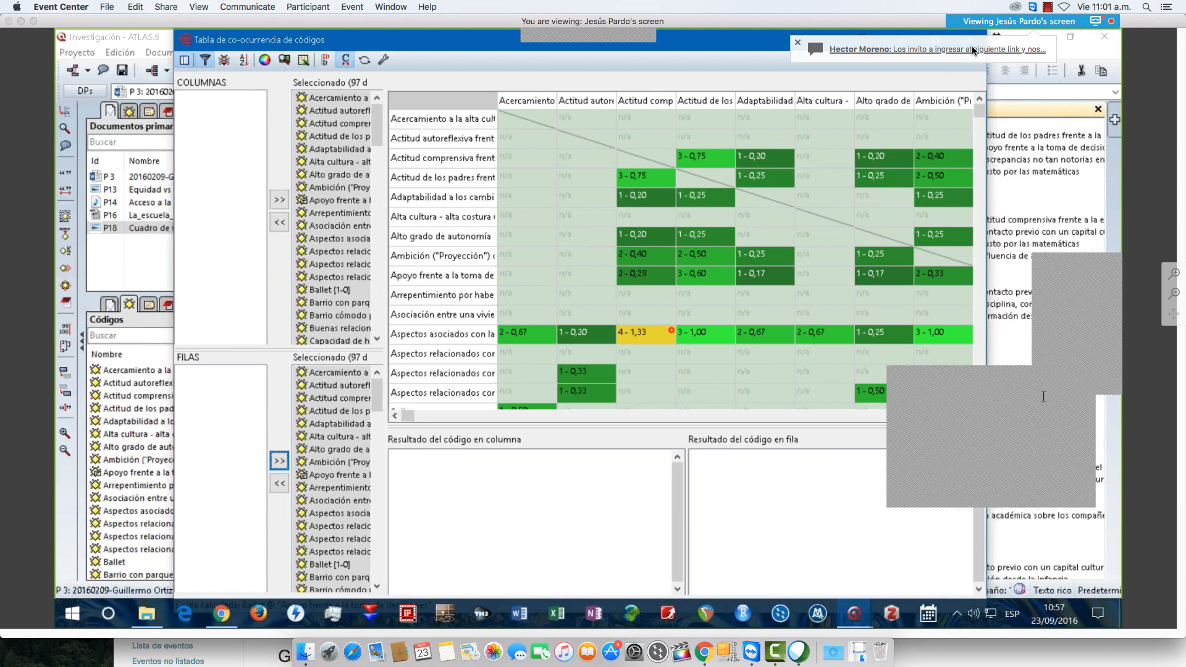
drag(1015, 381, 1021, 384)
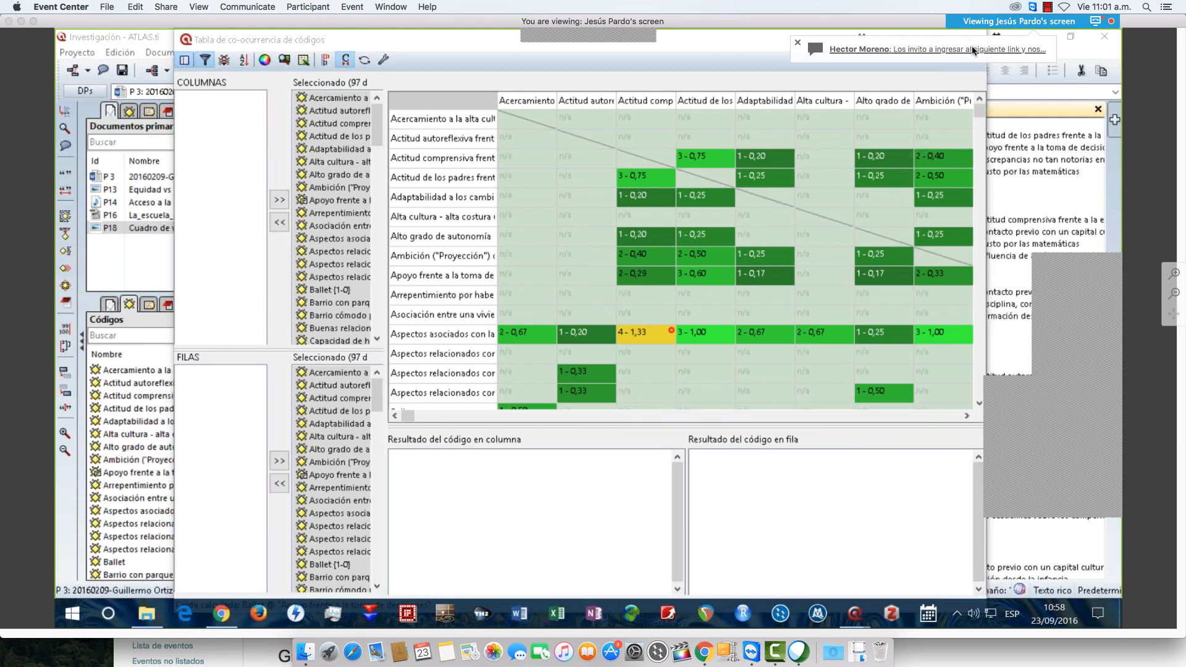
click(972, 49)
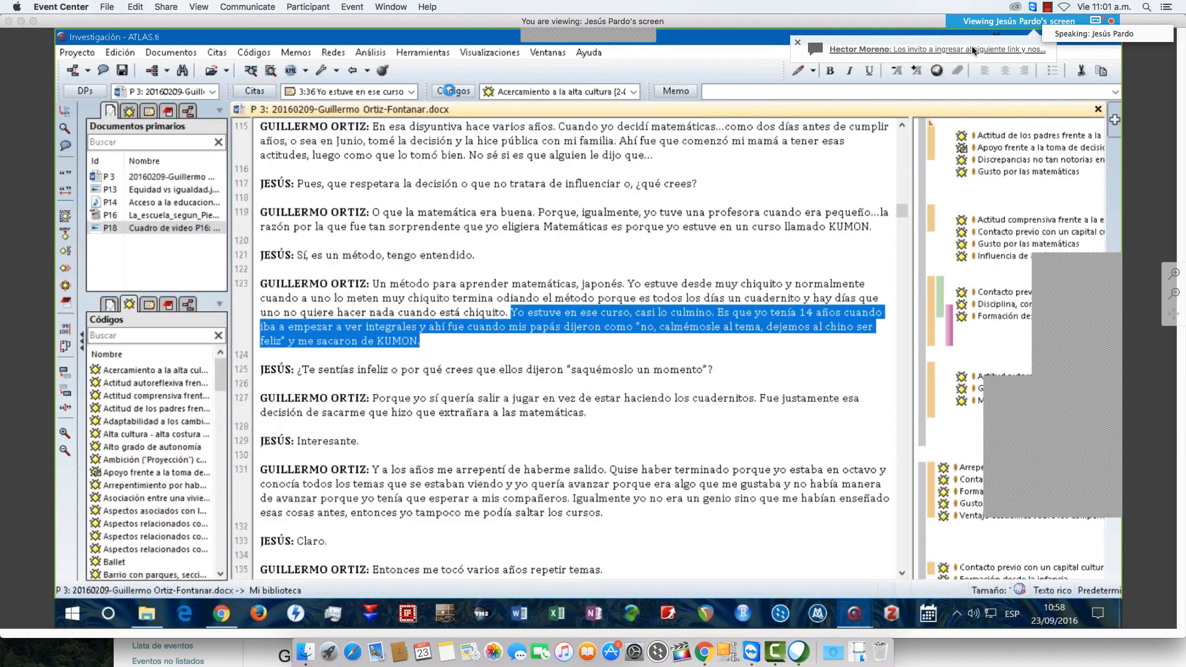
Open the code manager, open a network view for the code "Características de los miembros de la familia", and maximize it.
click(450, 91)
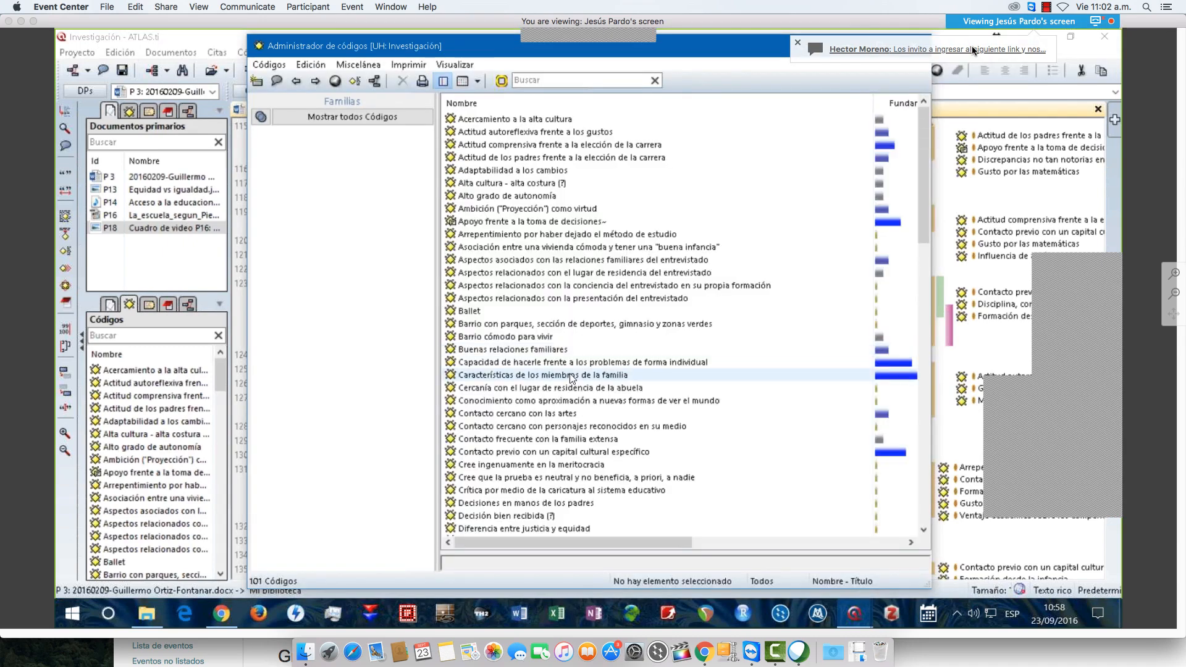
click(570, 373)
right_click(569, 374)
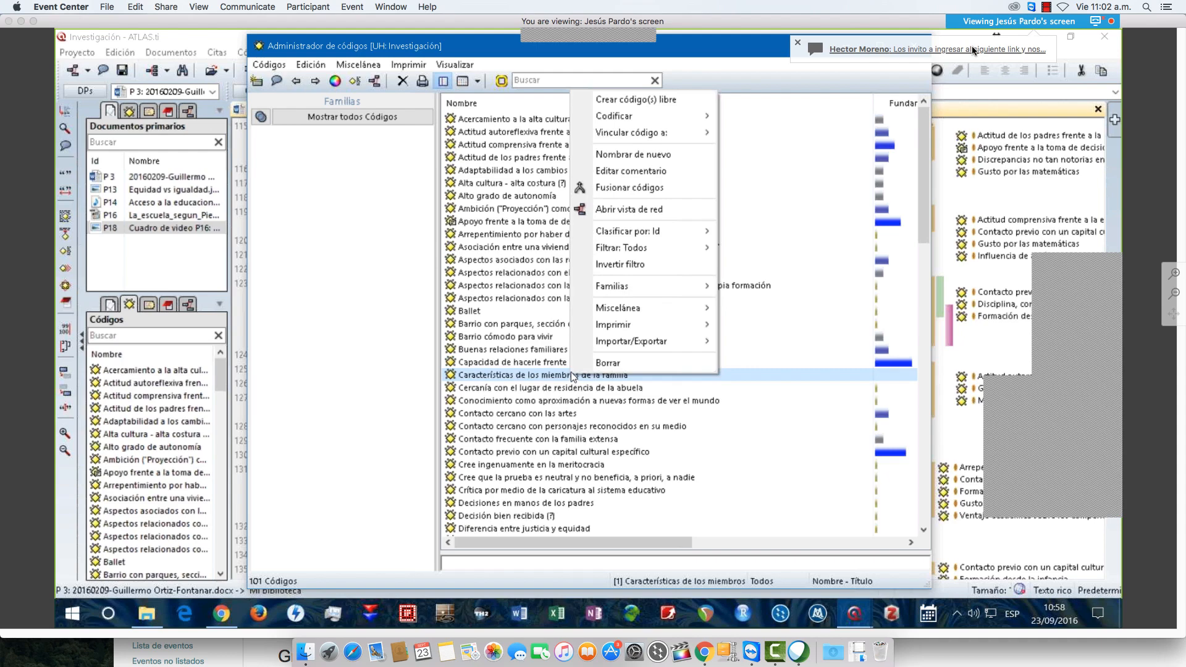
click(539, 363)
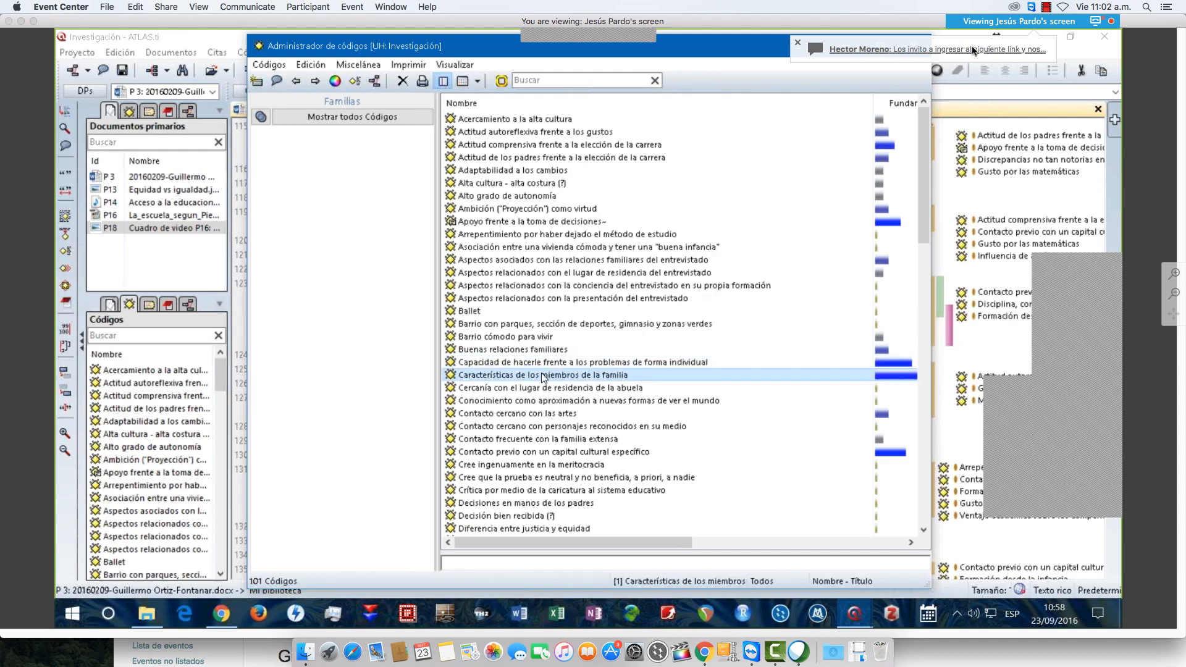
right_click(541, 372)
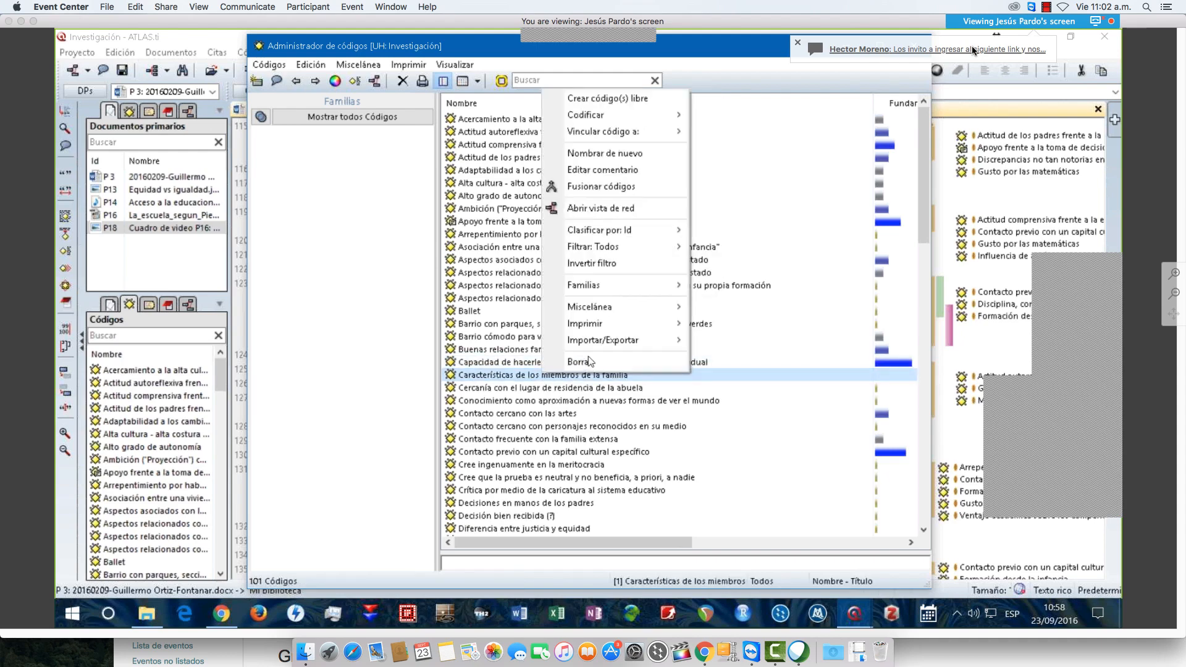
click(603, 209)
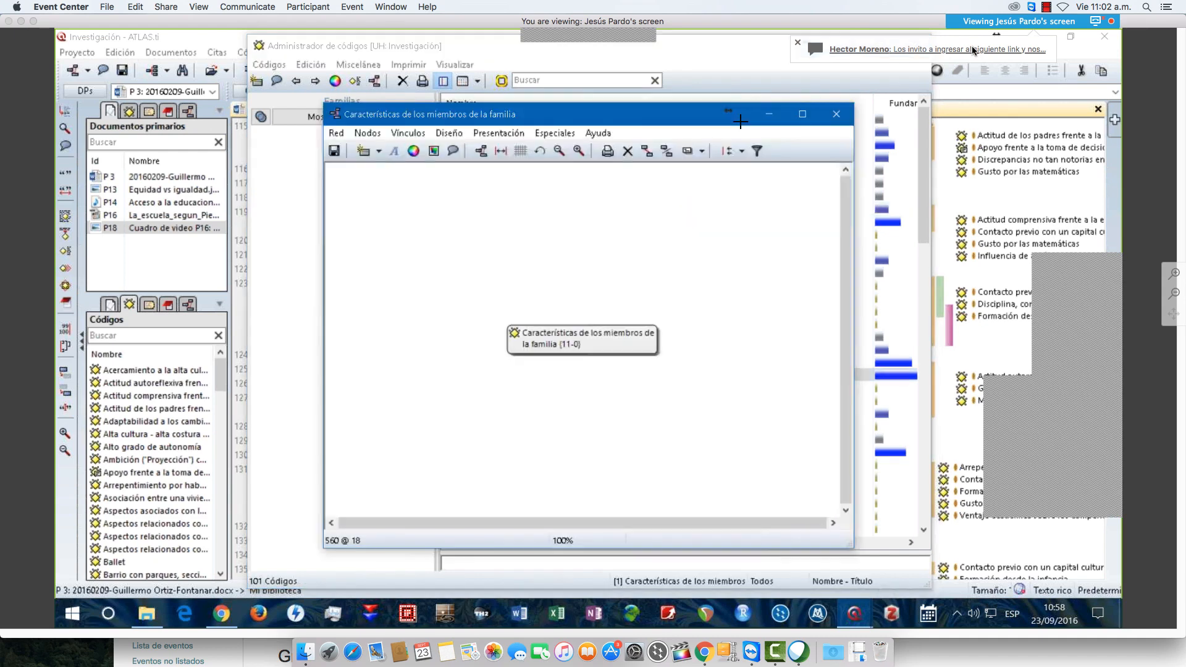
click(802, 114)
Add the co-occurring codes to the network view, and spread the family characteristics node and the first codes of the stack apart by hand.
drag(299, 267, 572, 176)
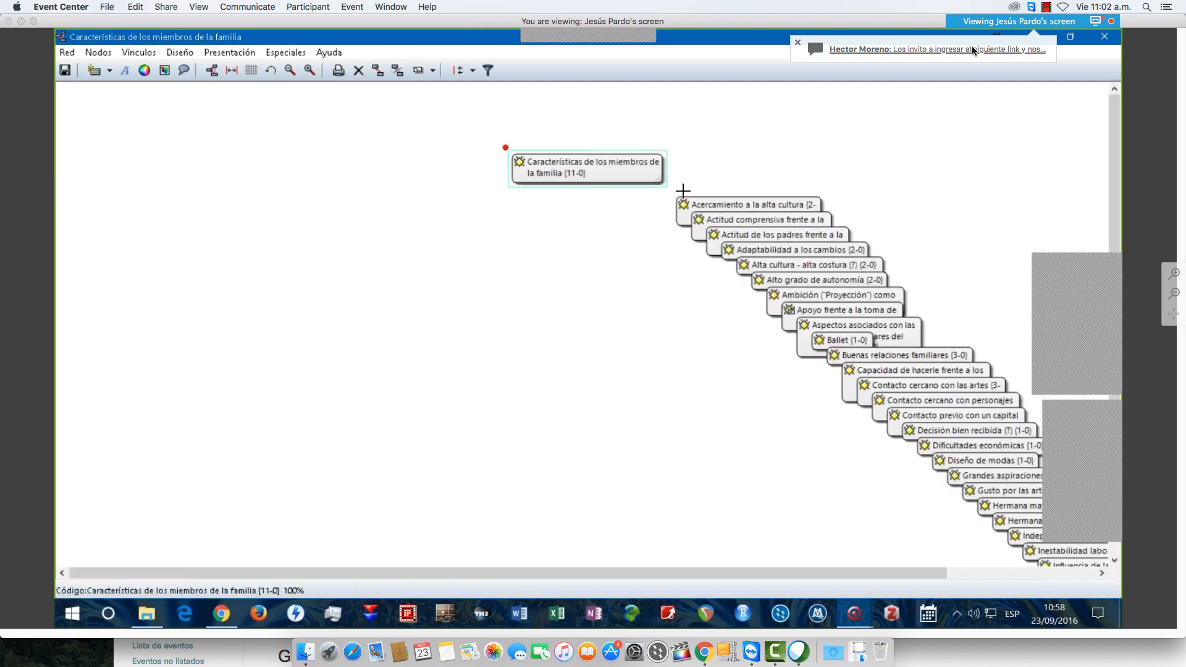
drag(758, 205, 783, 146)
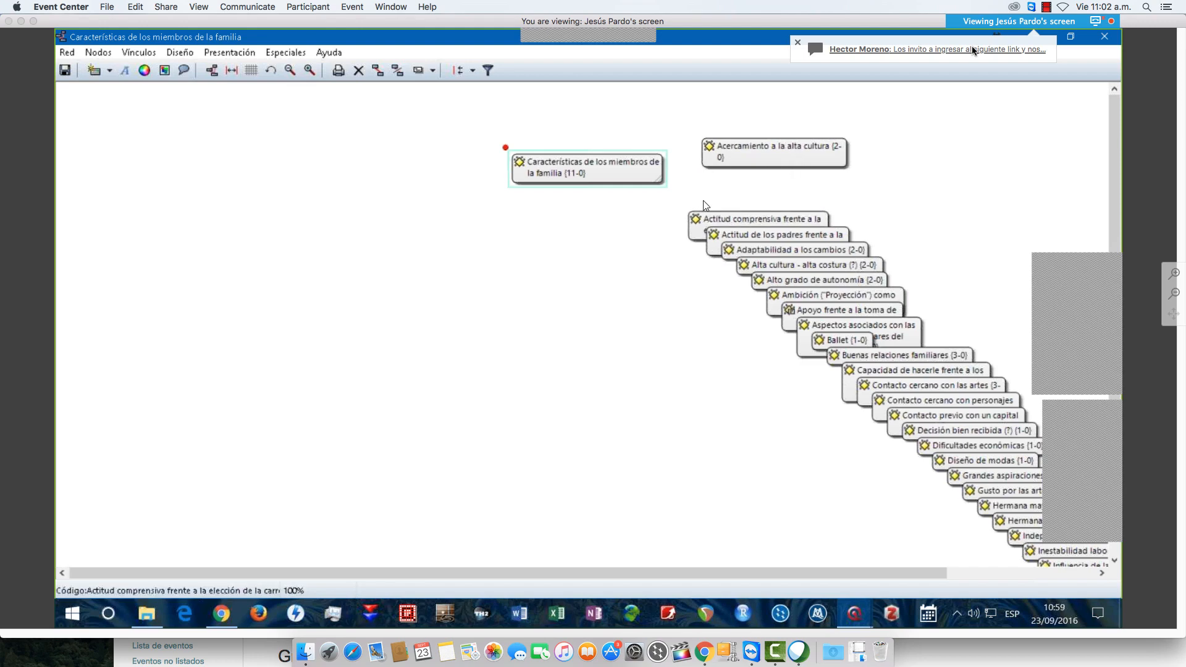
drag(763, 220, 680, 210)
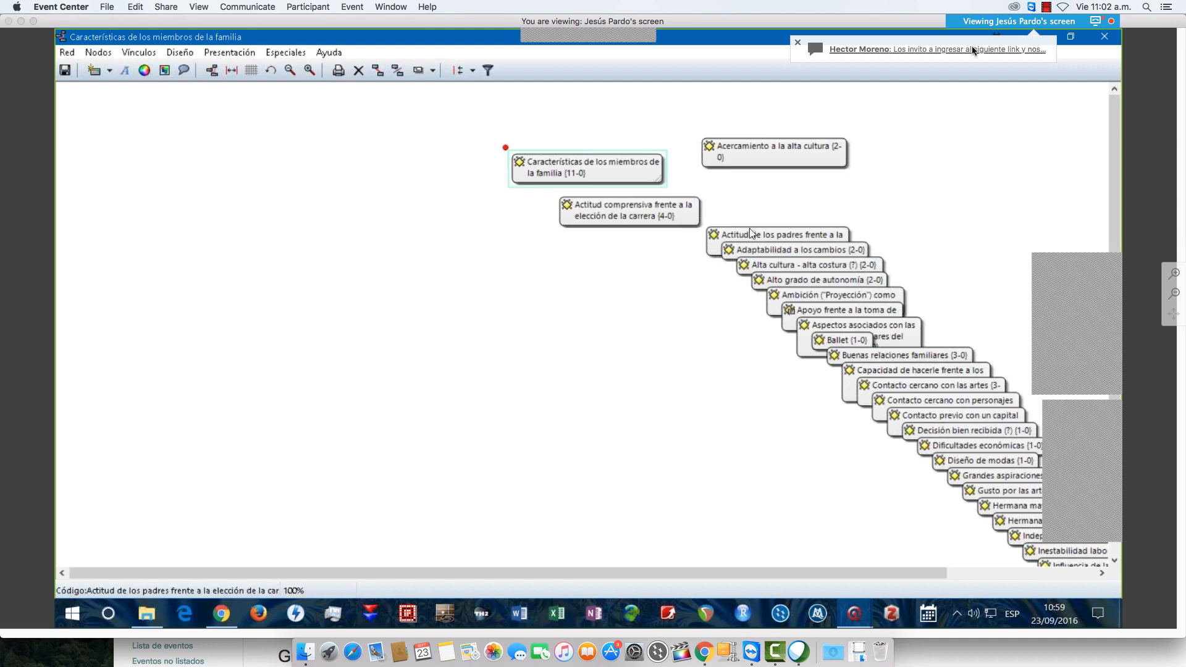
drag(779, 251, 764, 188)
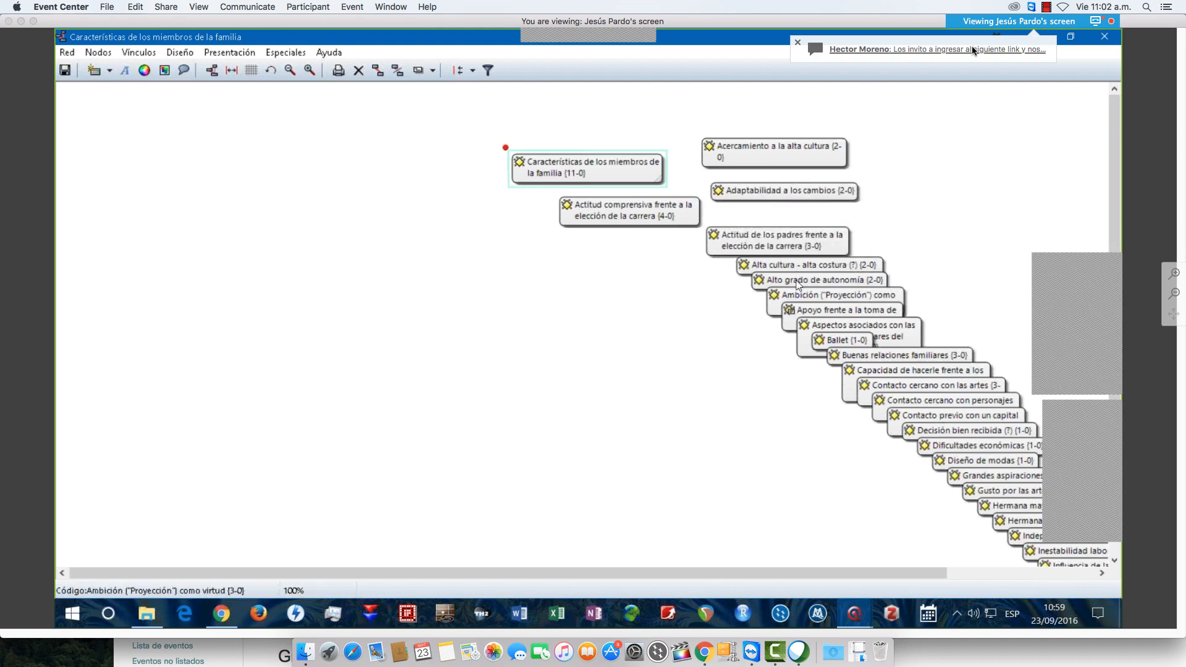
drag(803, 295, 565, 271)
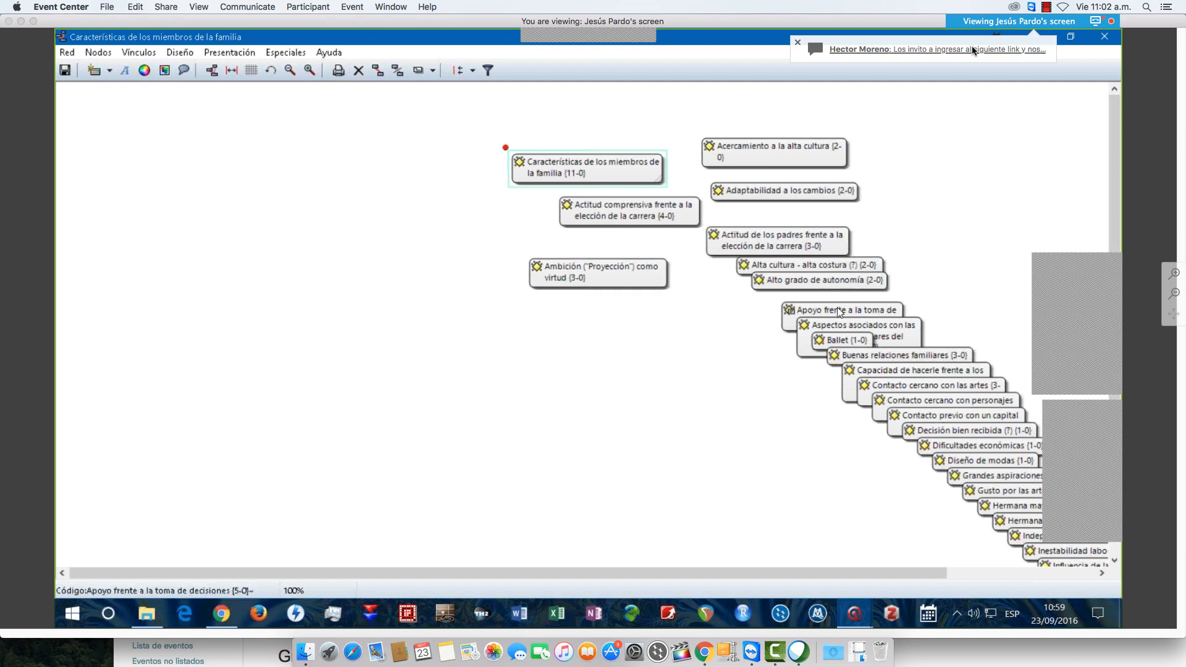
drag(840, 311, 654, 318)
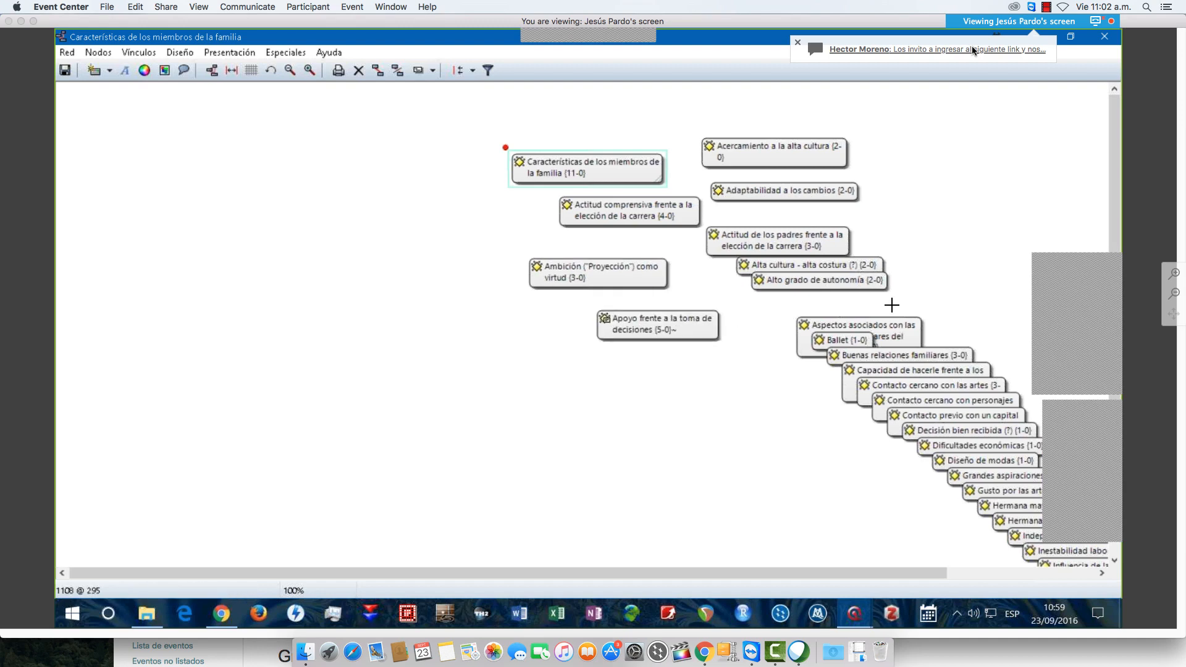
Arrange the network's nodes with the automatic layout and colour them by how often each code is used.
key(ctrl+l)
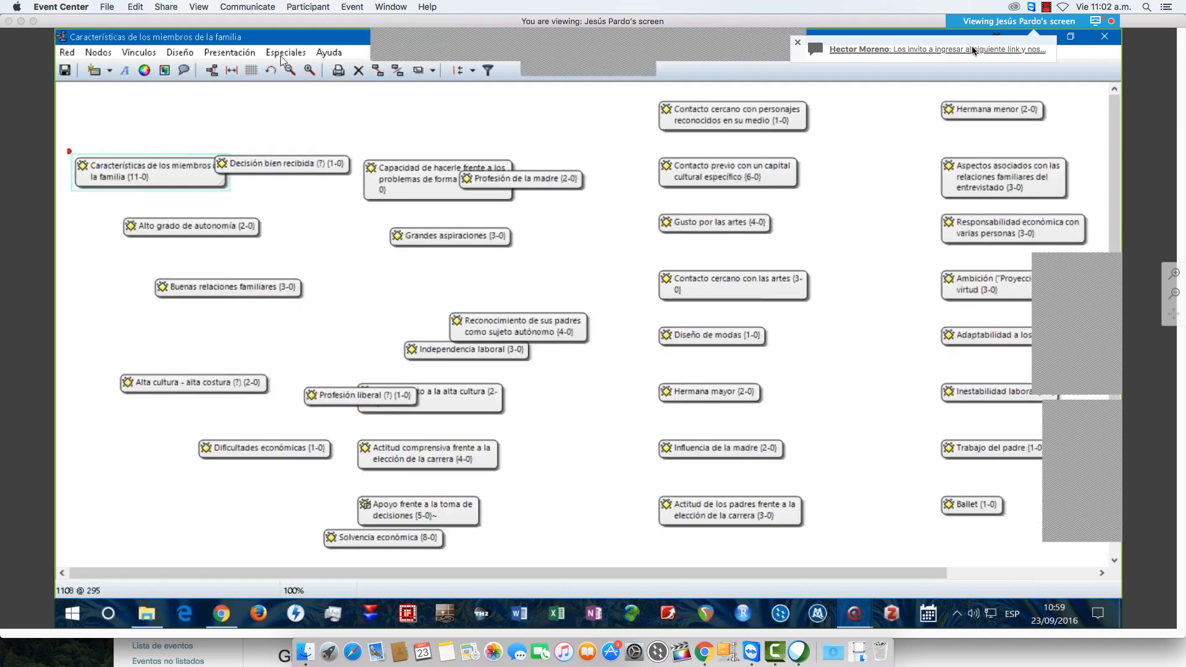
click(229, 53)
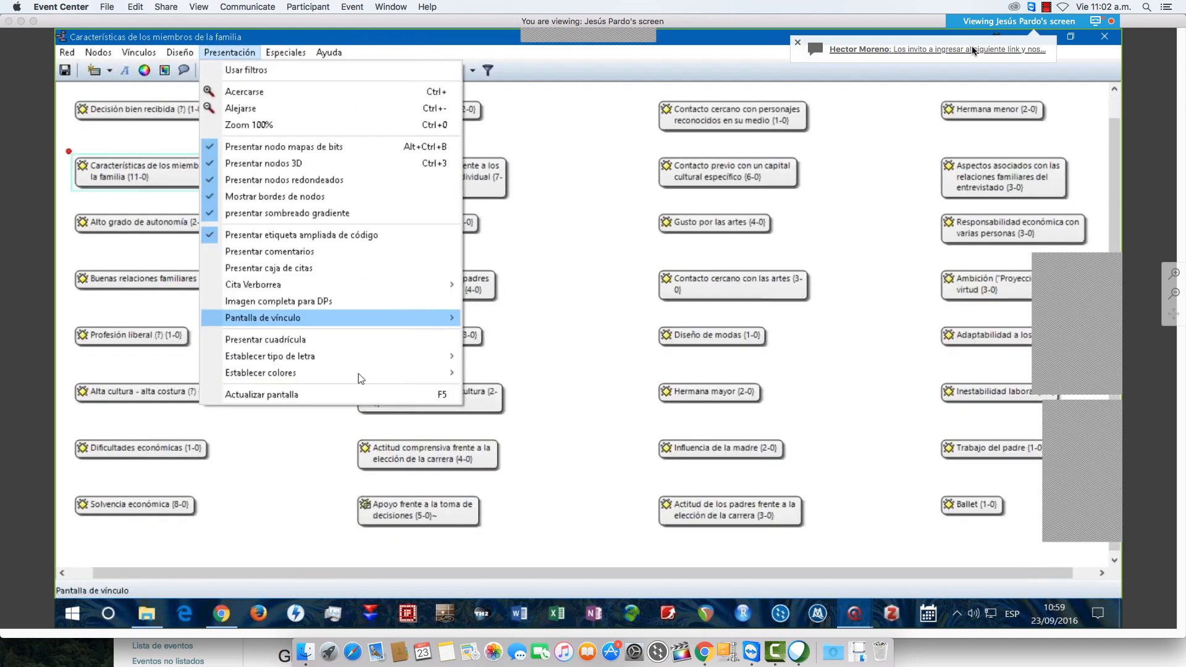
mouse_move(359, 373)
click(552, 393)
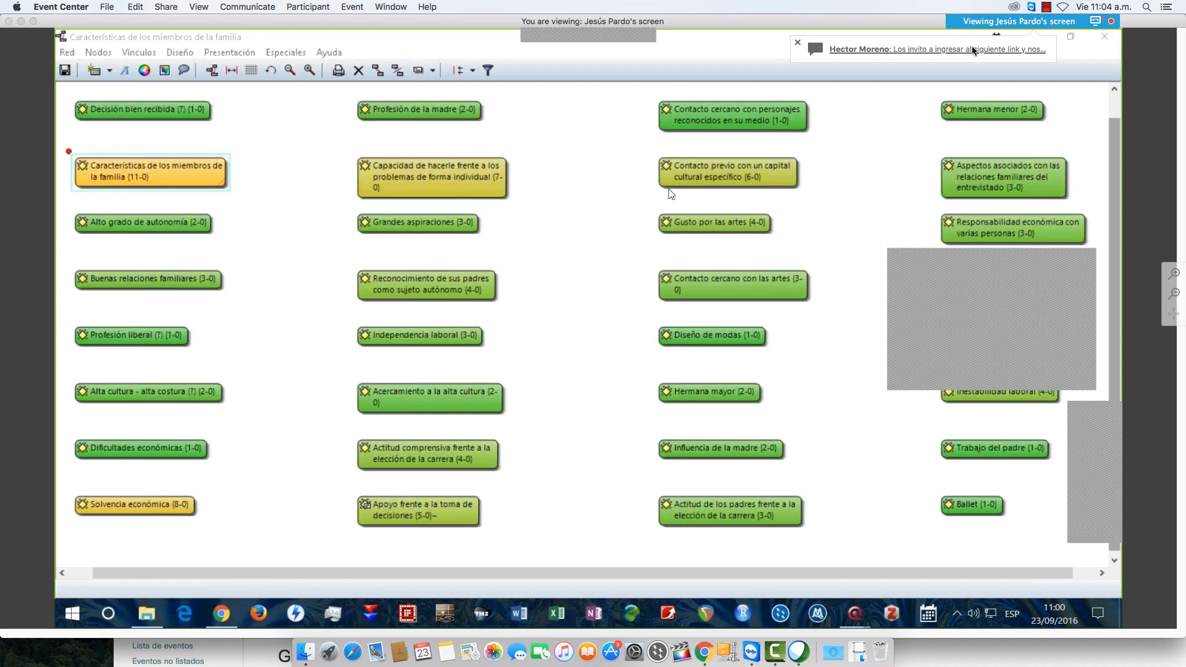
Look over the coloured co-occurring codes, close the network view discarding its changes, and close the code manager.
click(713, 120)
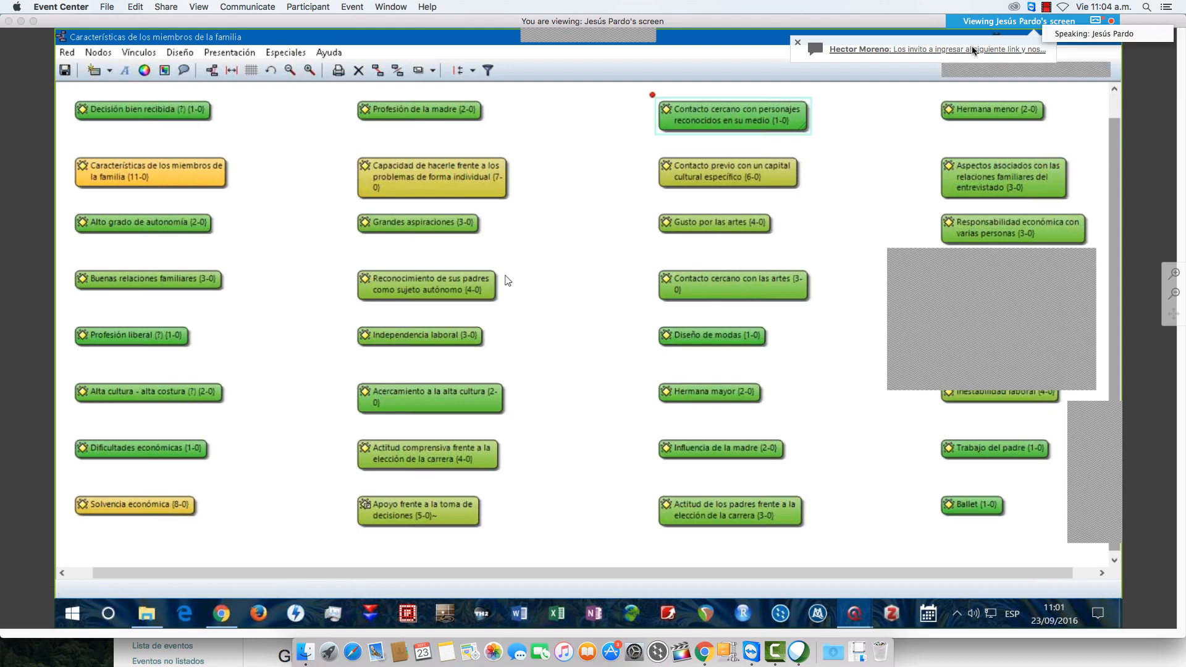
click(306, 253)
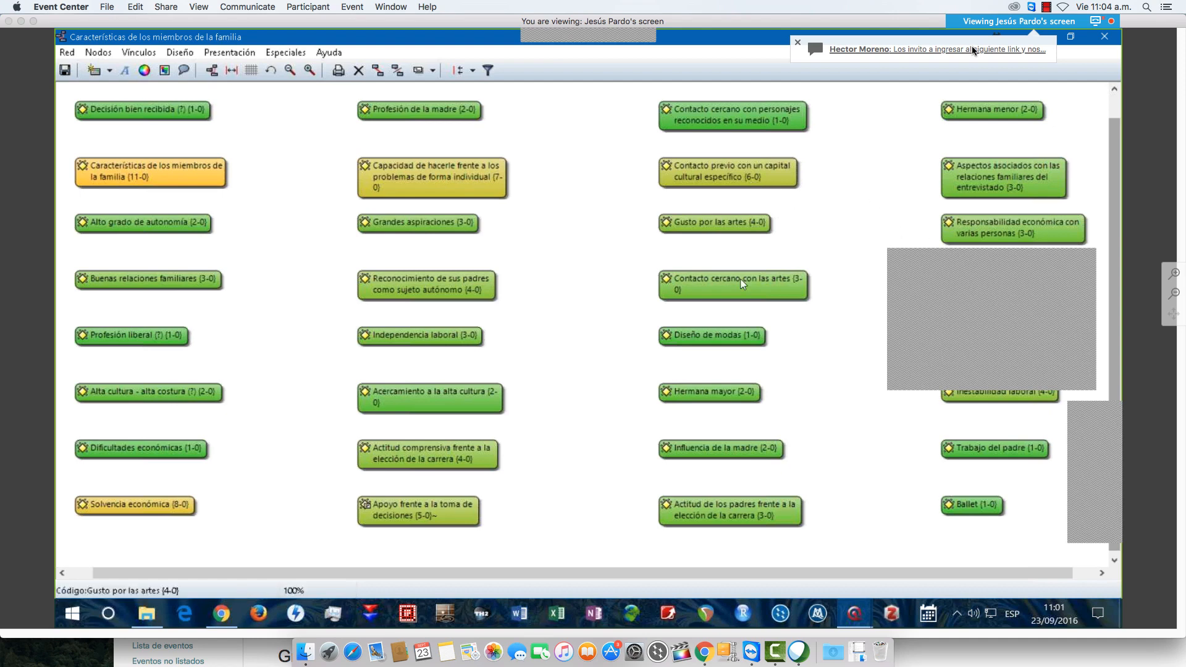
scroll(775, 338, down, 1)
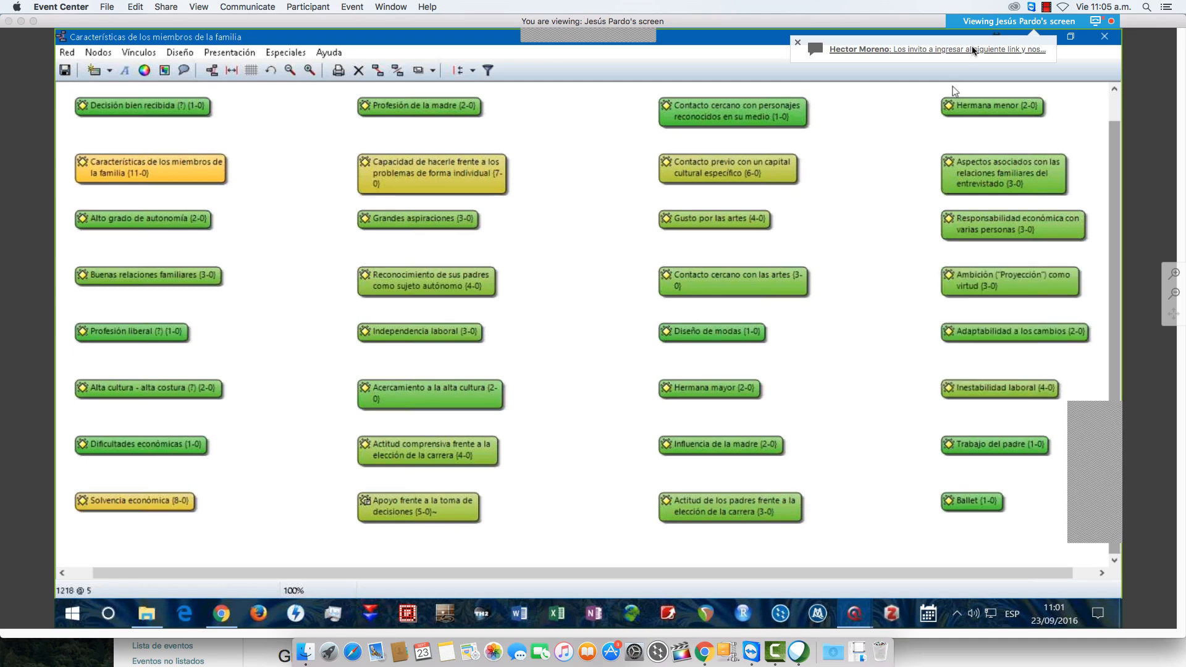
click(1104, 36)
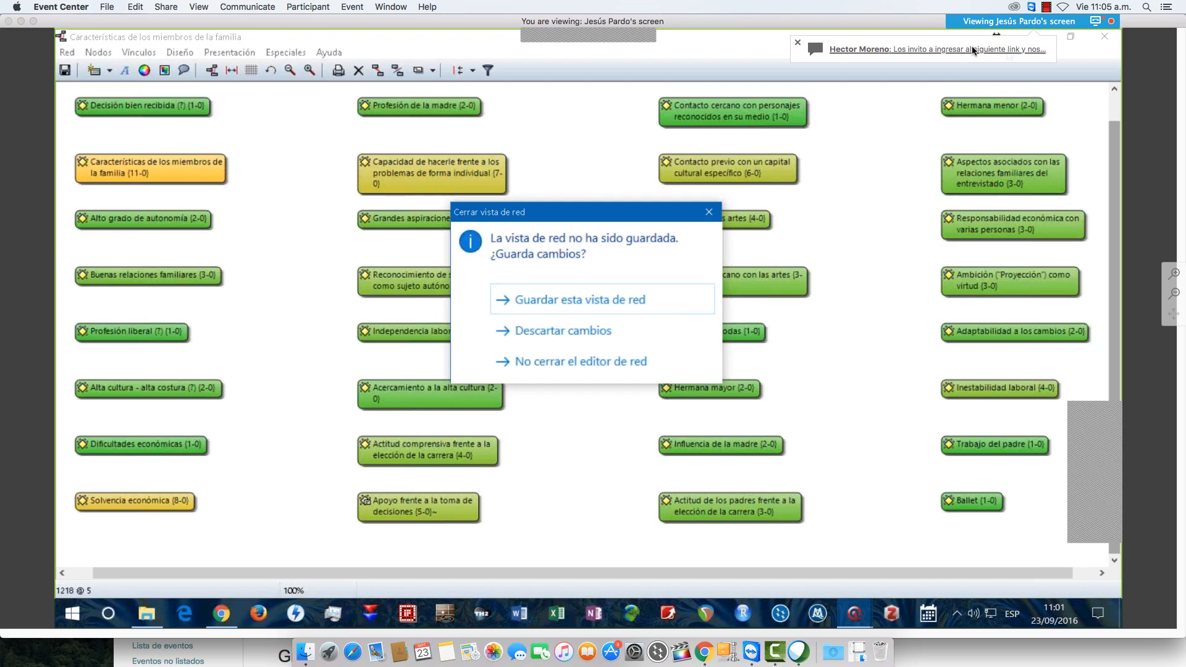
click(564, 331)
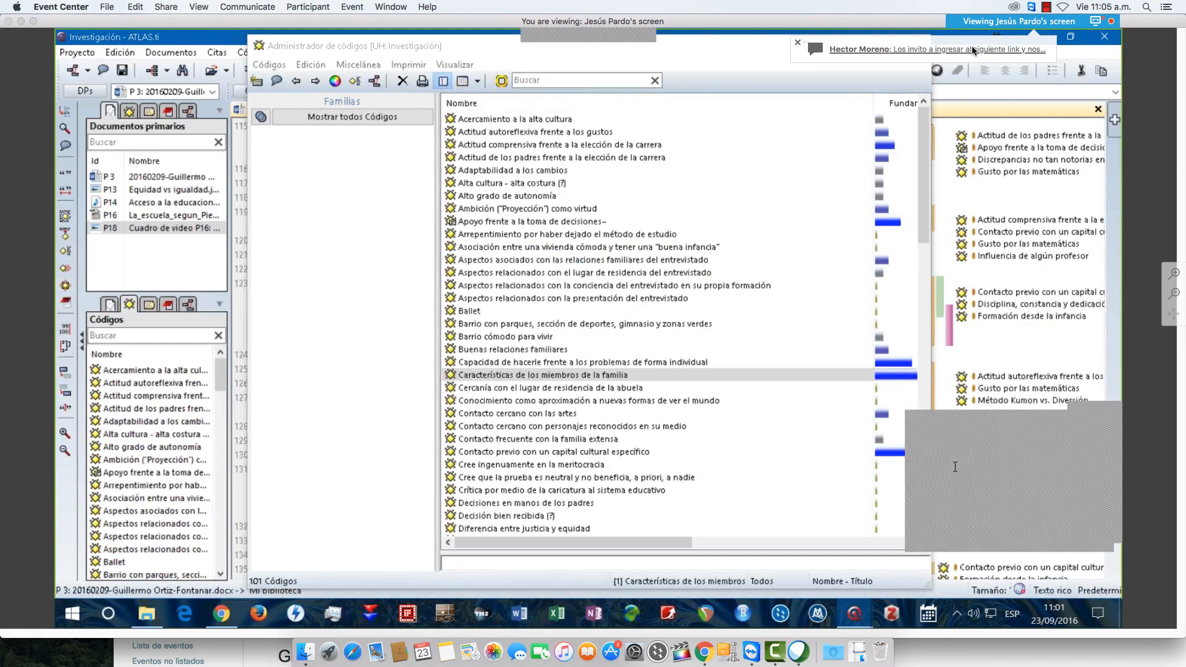
click(919, 45)
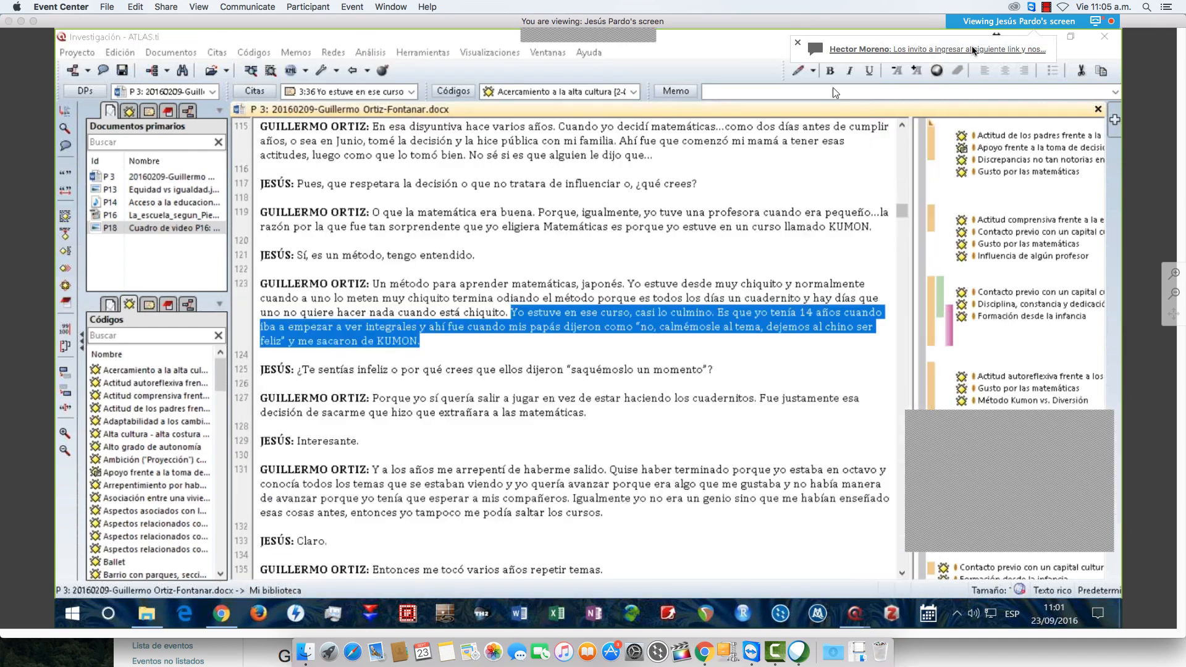
click(793, 50)
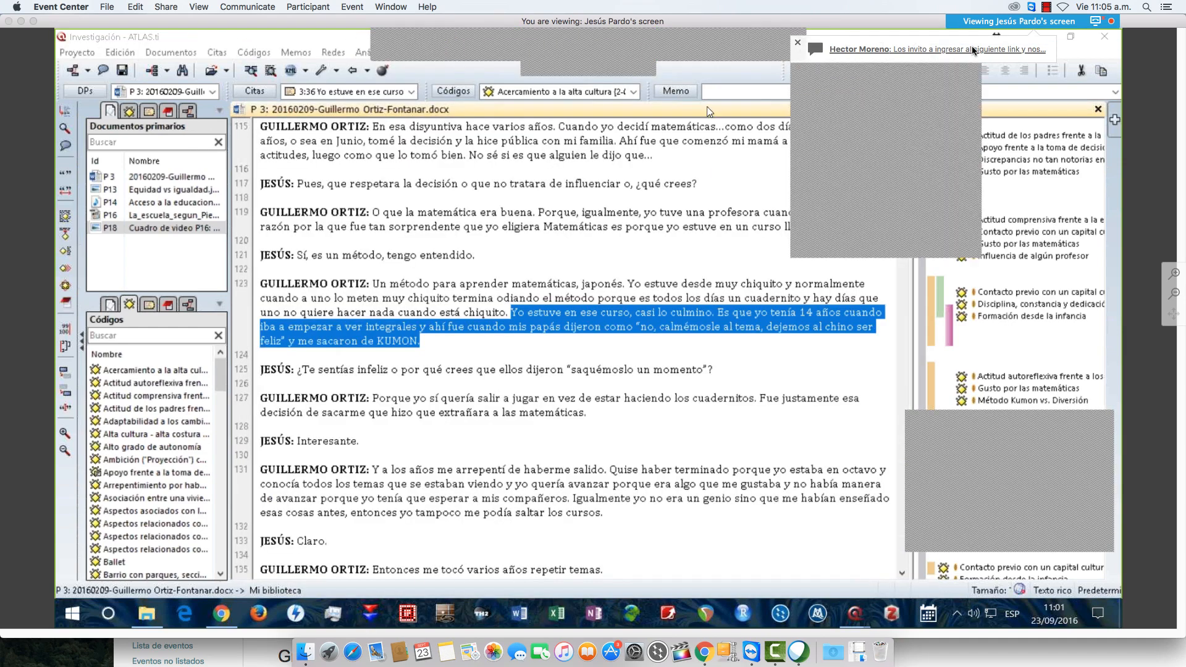
click(902, 239)
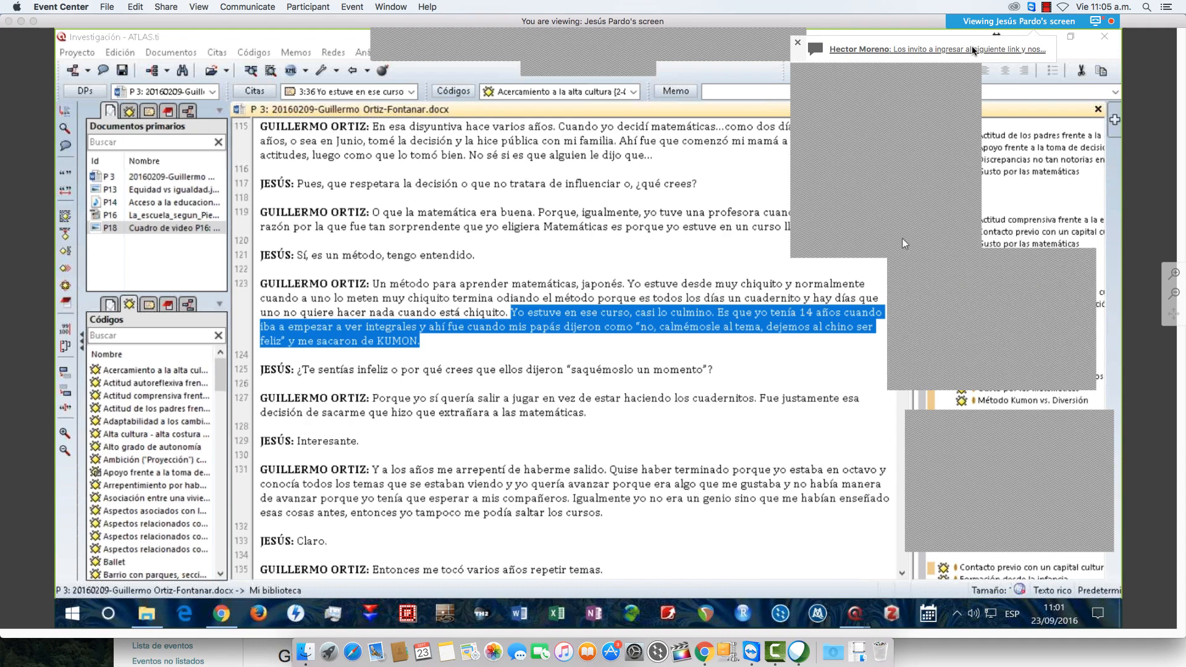
click(903, 239)
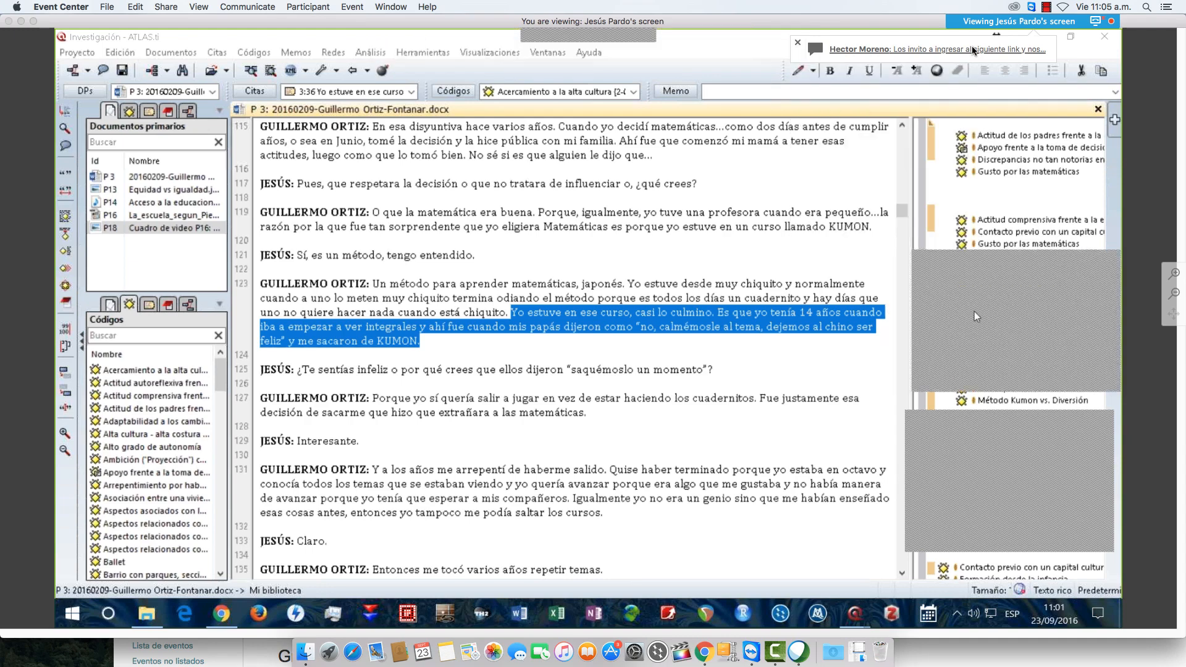